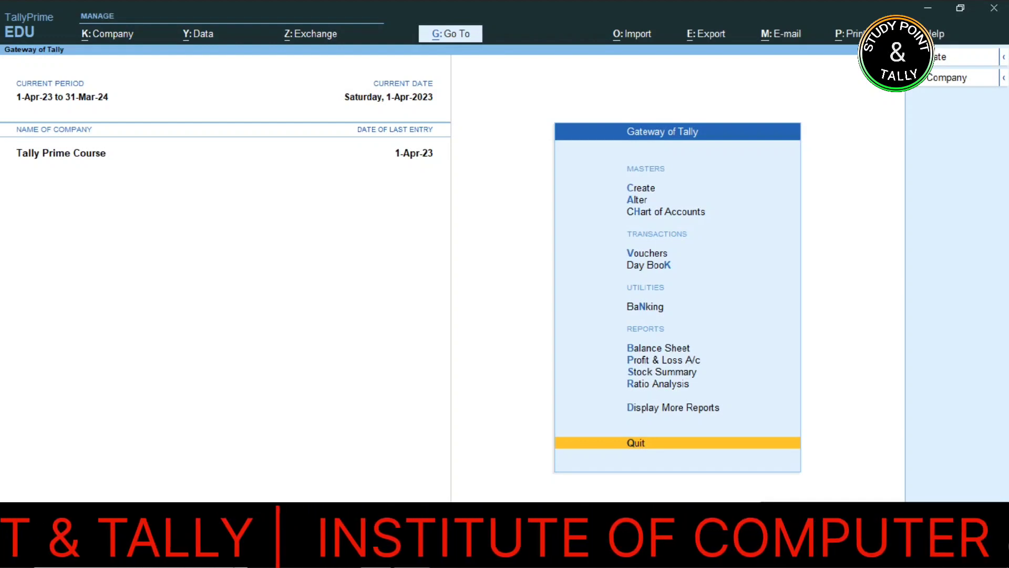
Open the company features of Tally Prime Course and set Maintain Inventory to No.
key("F11")
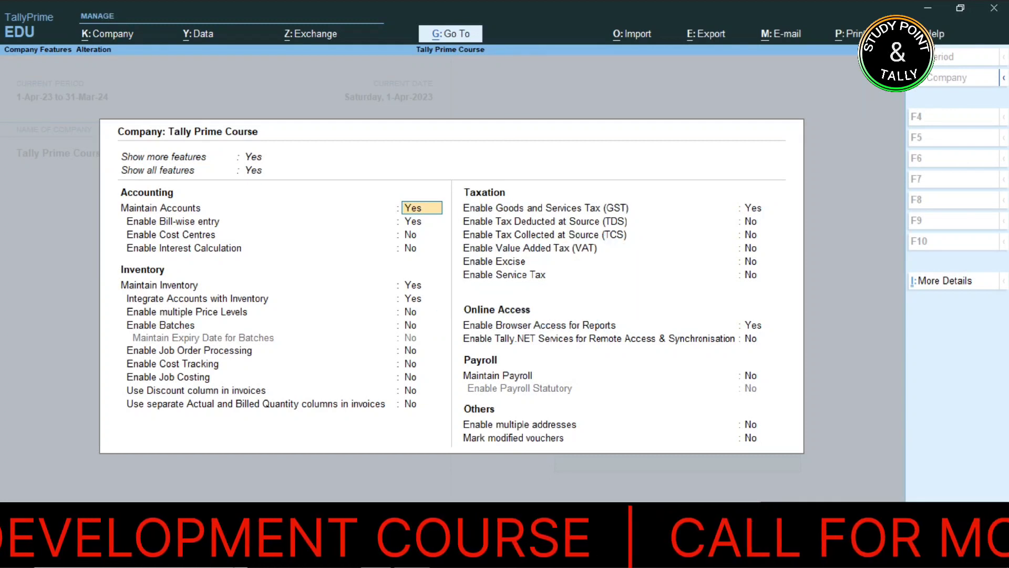
key("Return")
key("Return")
key("Return")
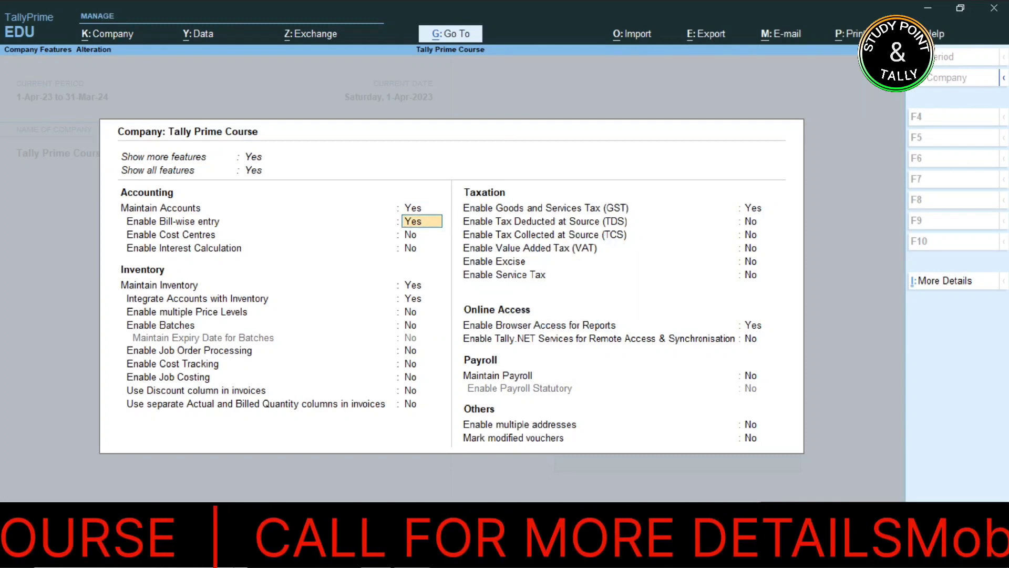
key("Return")
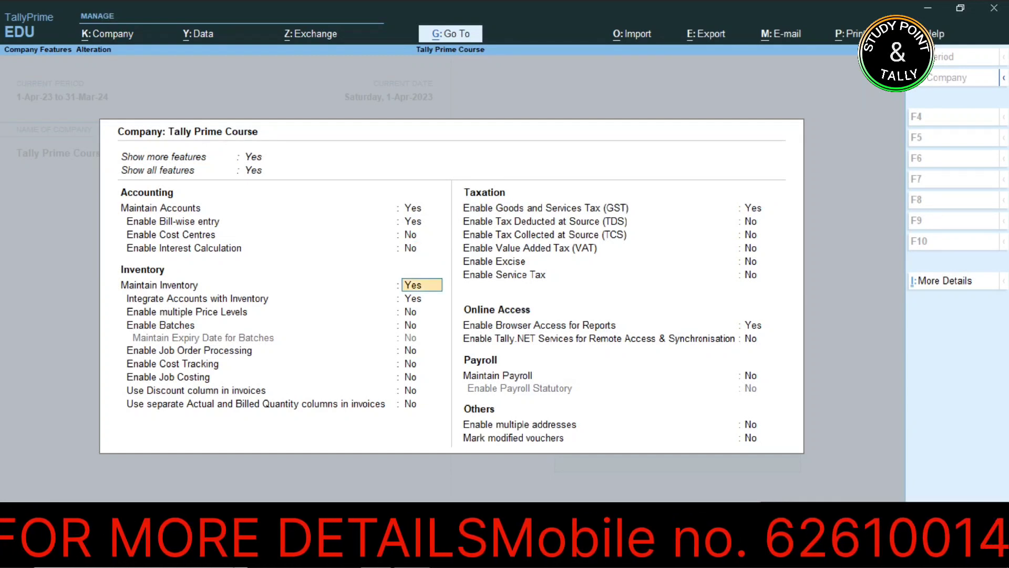
type("n")
key("Return")
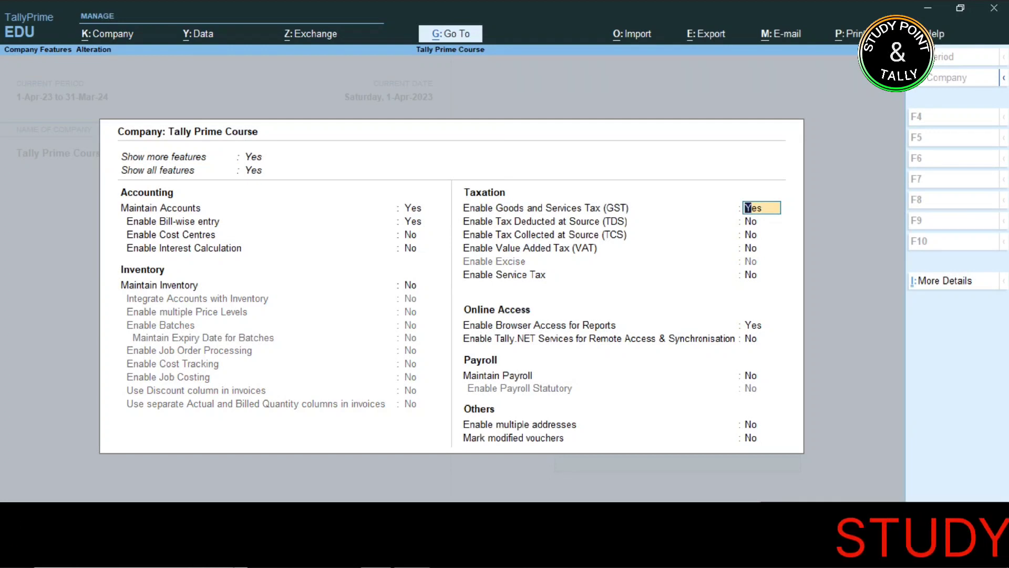
Open the company's GST details, keeping Chhattisgarh as the state, Regular as the registration type and No for Assessee of Other Territory.
key("Return")
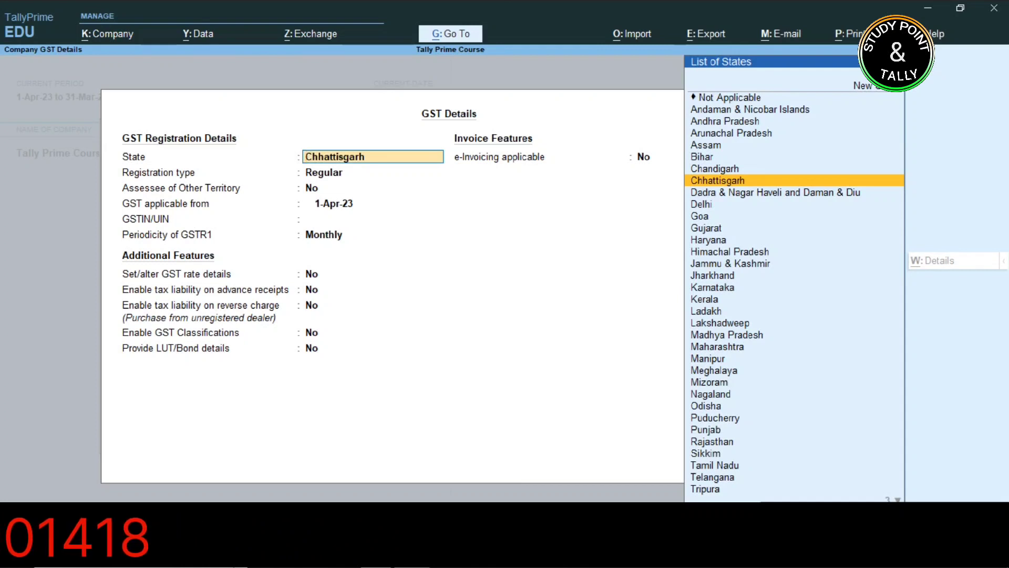
key("Return")
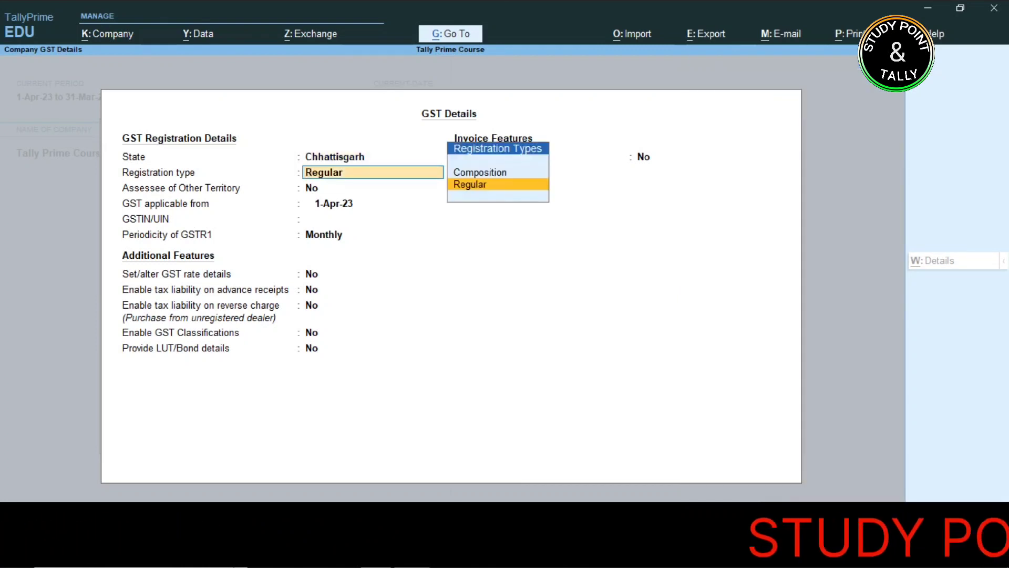
key("Return")
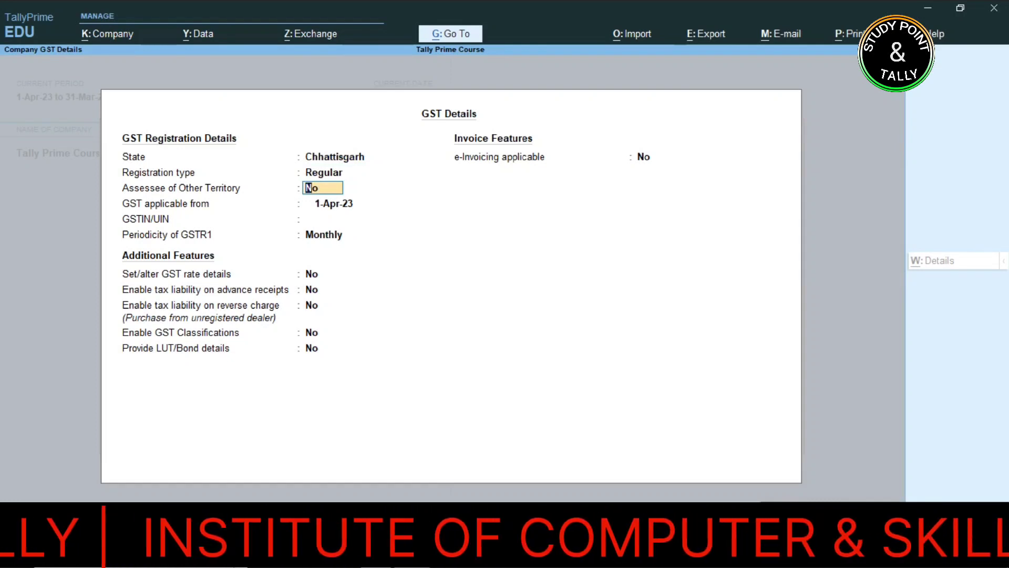
key("BackSpace")
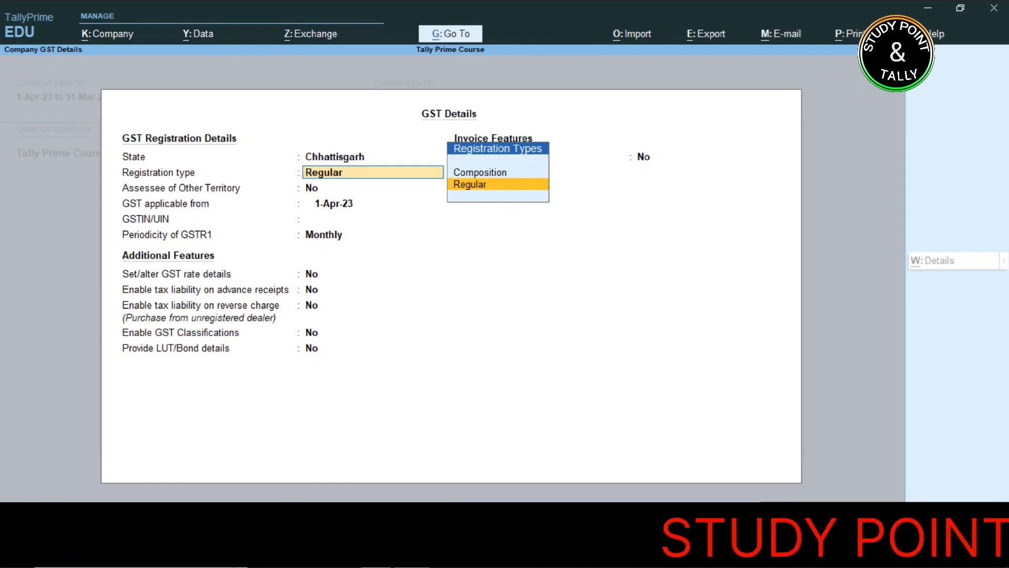
key("Return")
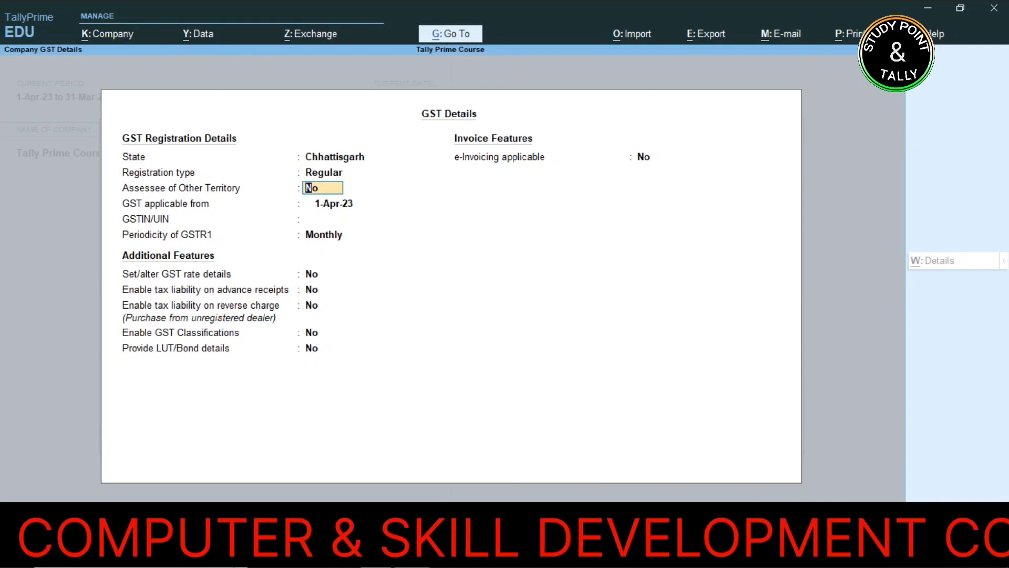
key("Return")
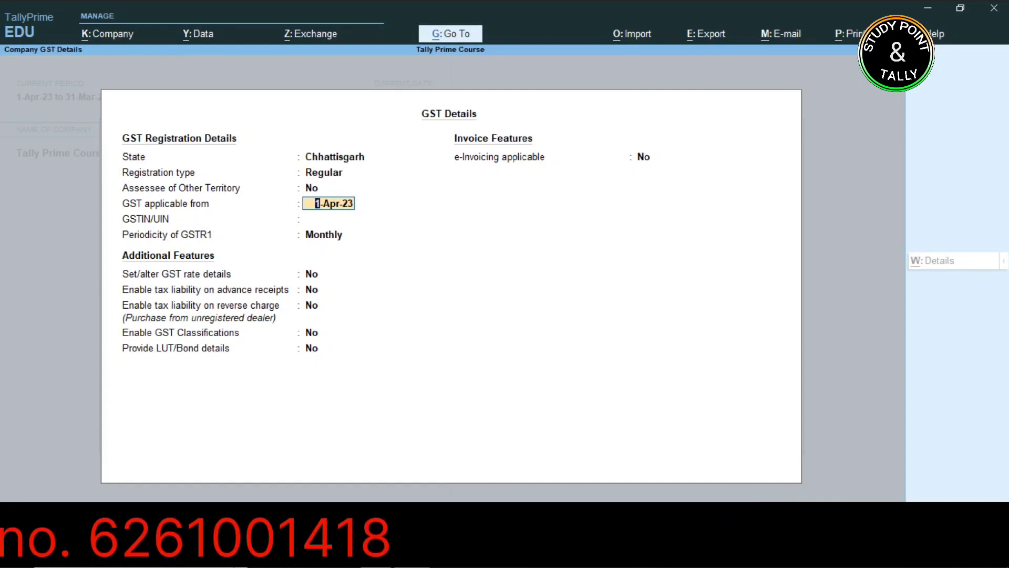
Keep 1-Apr-23 as the GST applicability date and enter the company's GSTIN/UIN.
key("Return")
type("33")
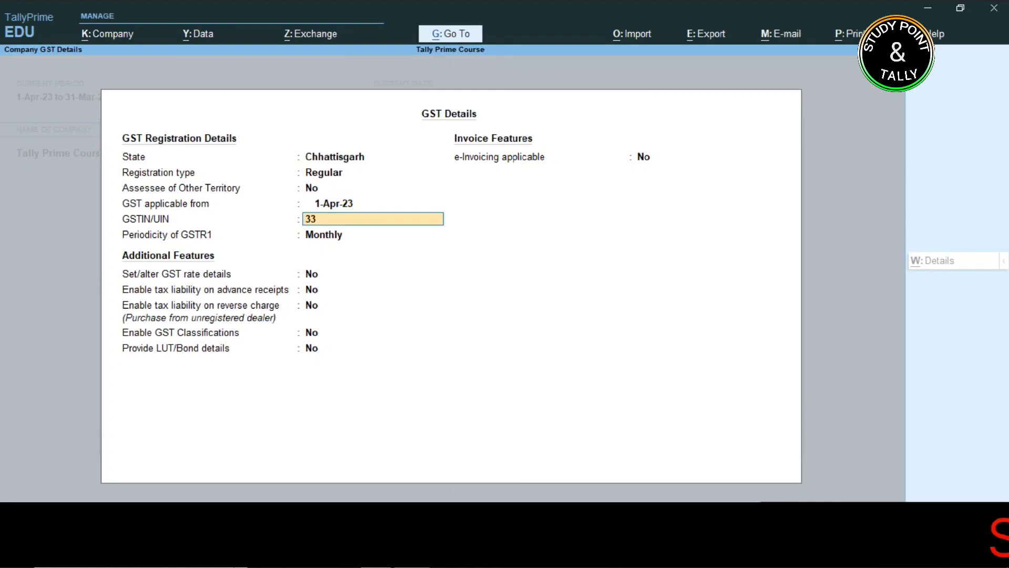
type("65")
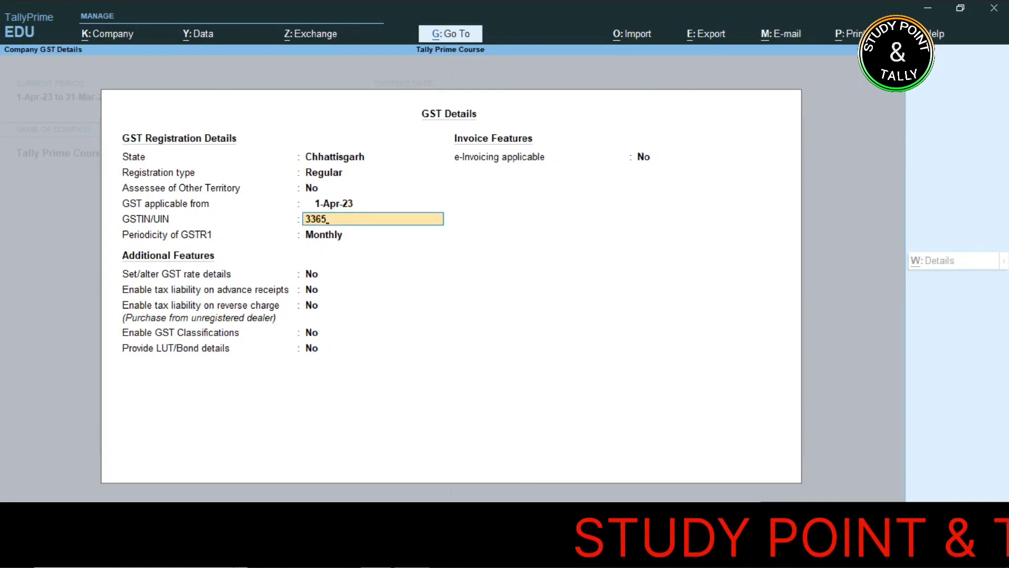
key("BackSpace")
key("BackSpace")
type("AAA")
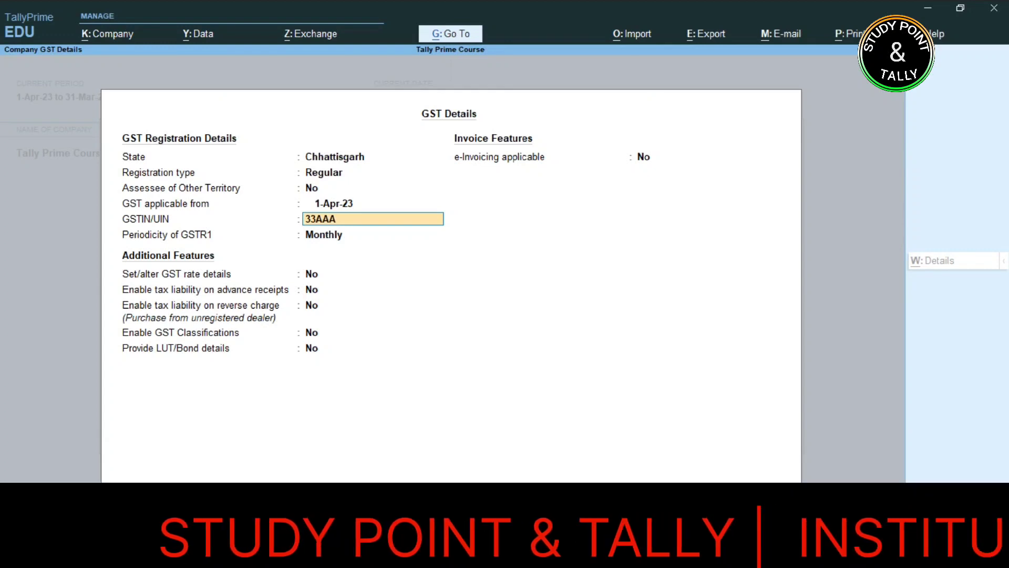
type("AA45")
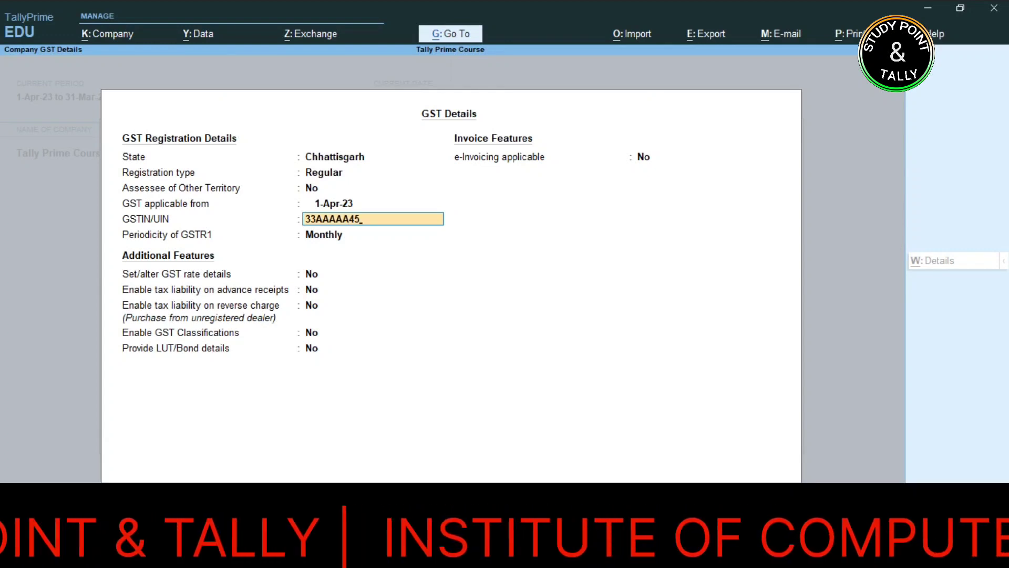
type("6SDSD3")
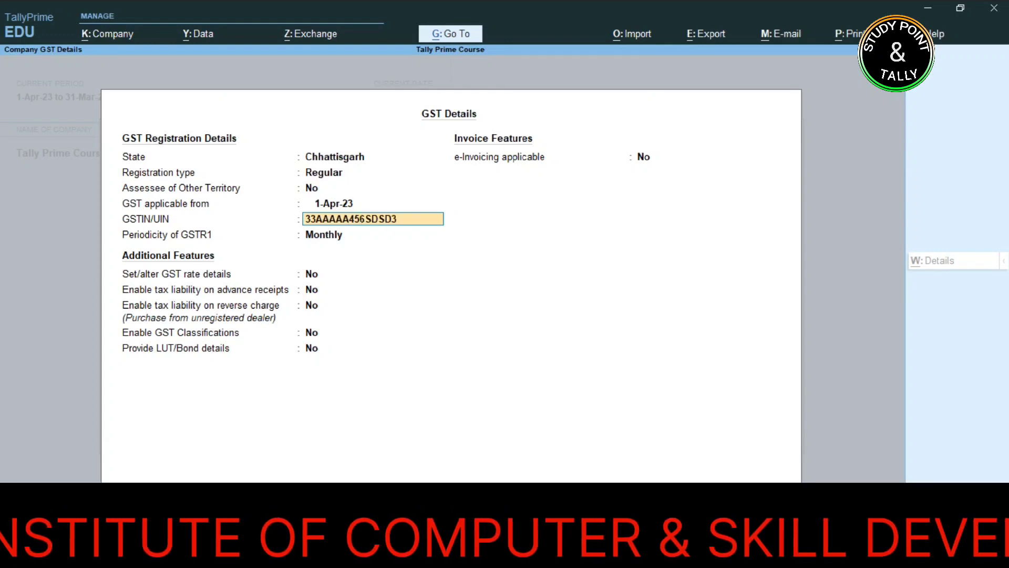
key("Return")
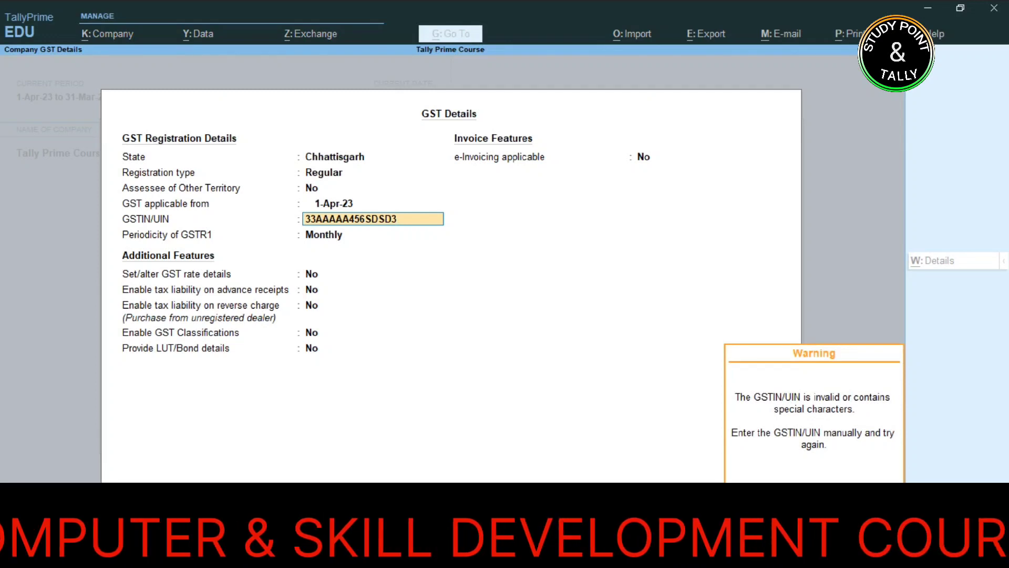
key("Return")
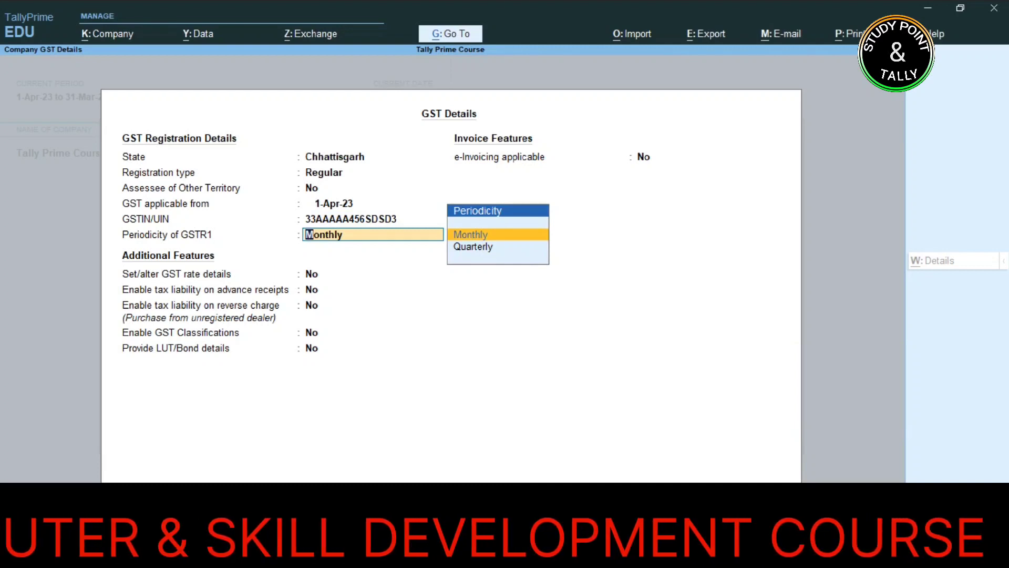
Keep the GSTR1 periodicity Monthly, set Enable GST Classifications to Yes, and save the GST details.
key("Return")
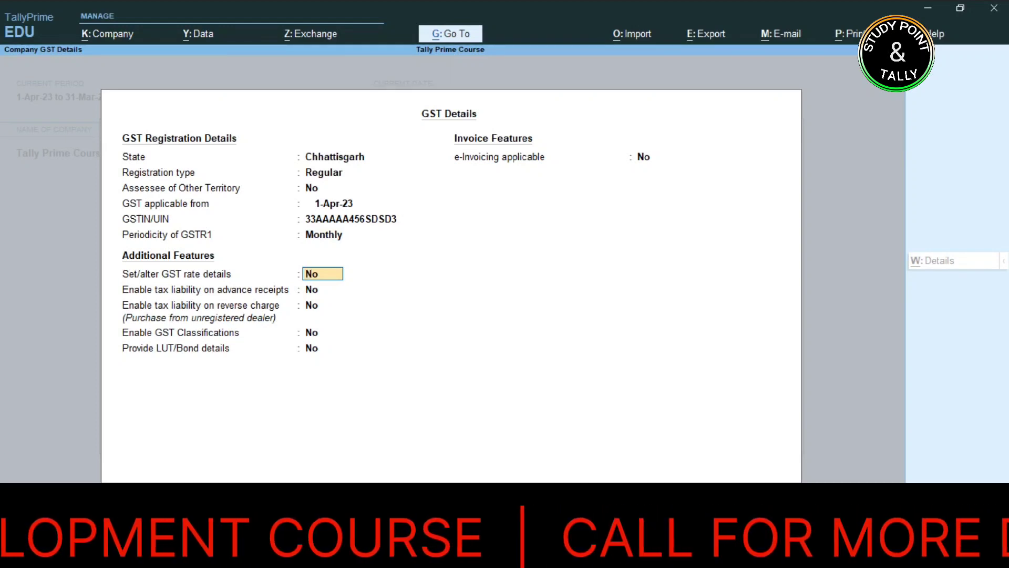
key("Return")
key("Return")
key("Return")
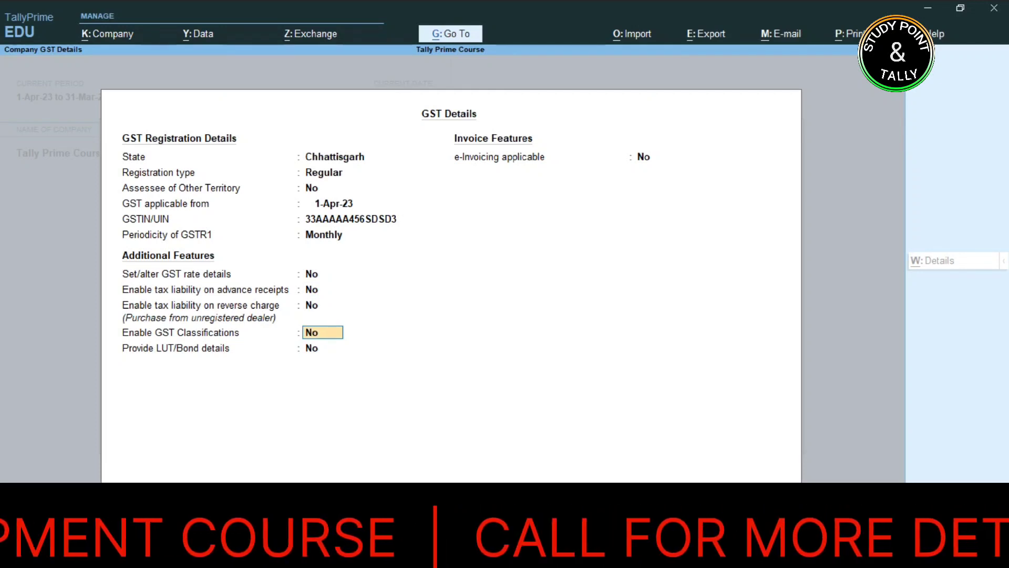
key("y")
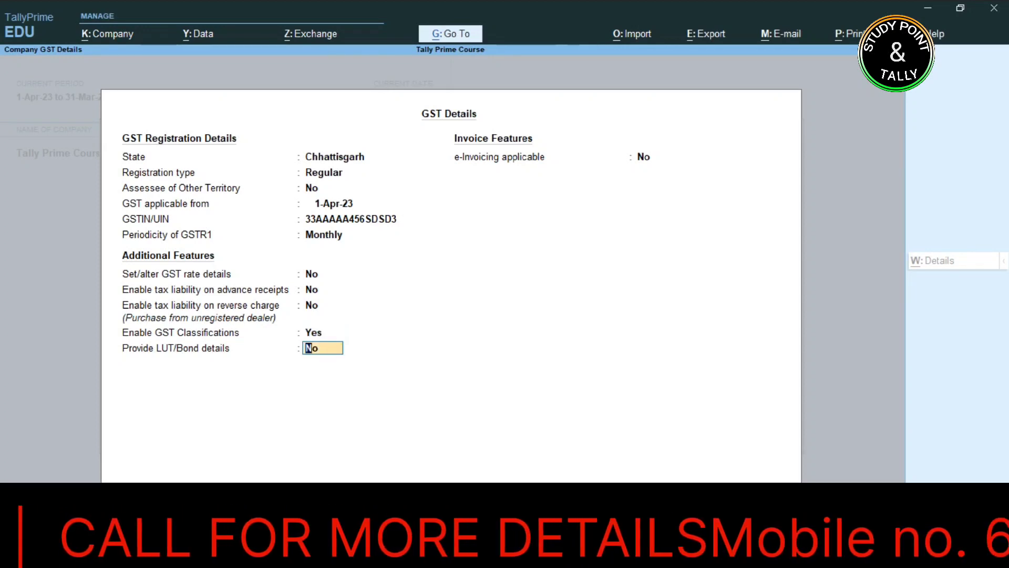
key("Return")
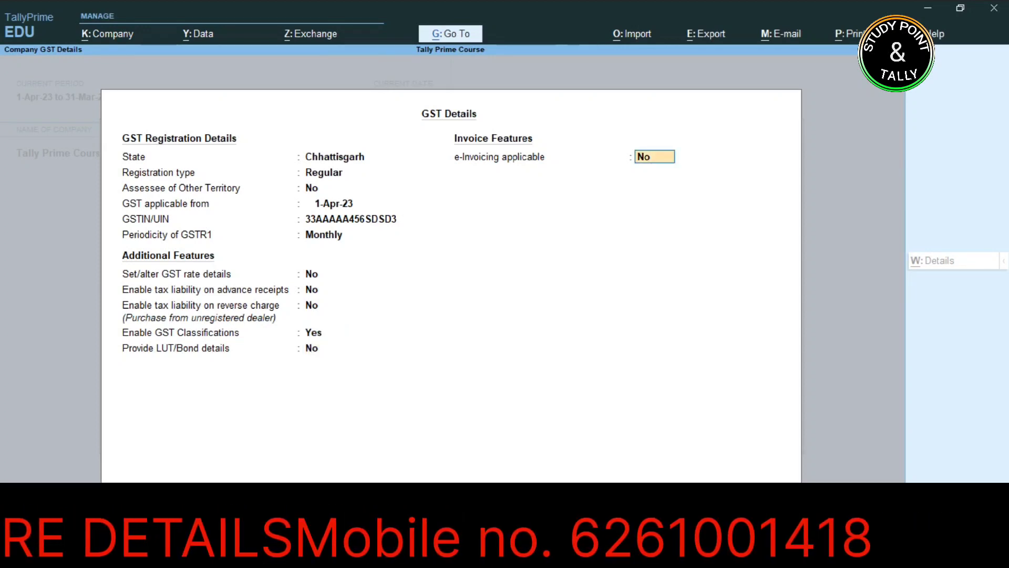
key("Return")
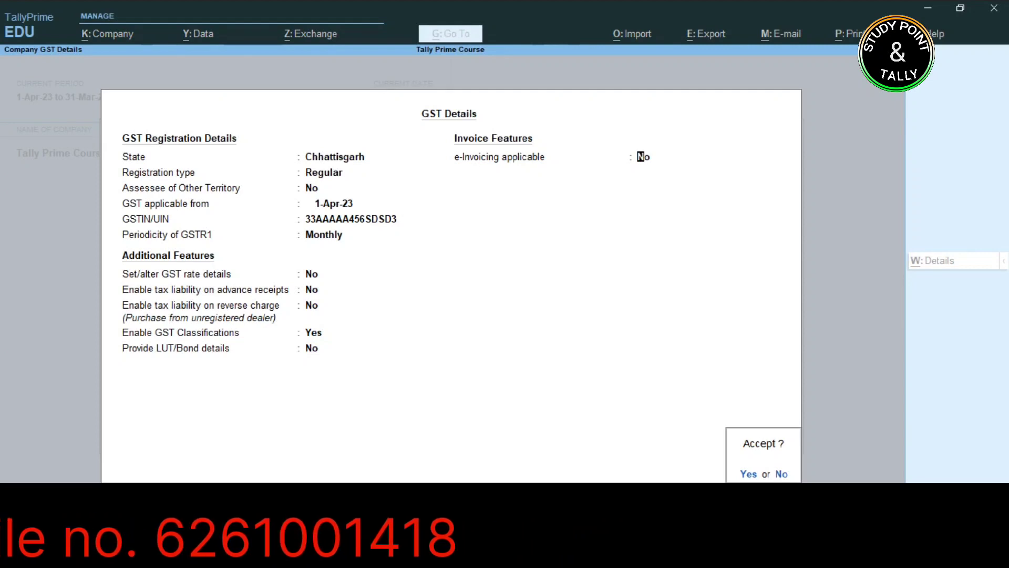
key("y")
Set Enable Service Tax to Yes in the company's taxation features, leaving TDS, TCS and VAT at No.
key("Return")
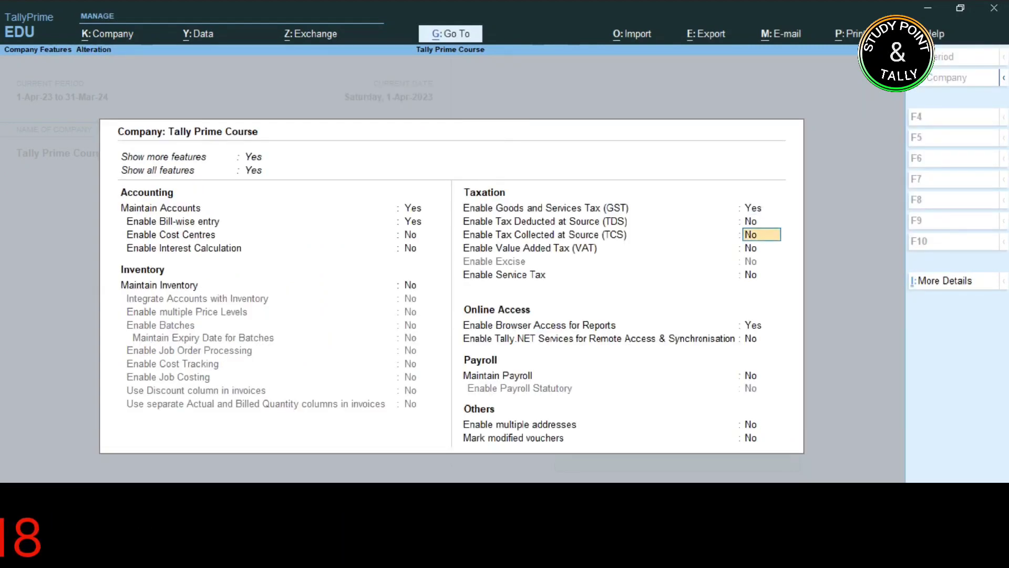
key("Return")
key("Return")
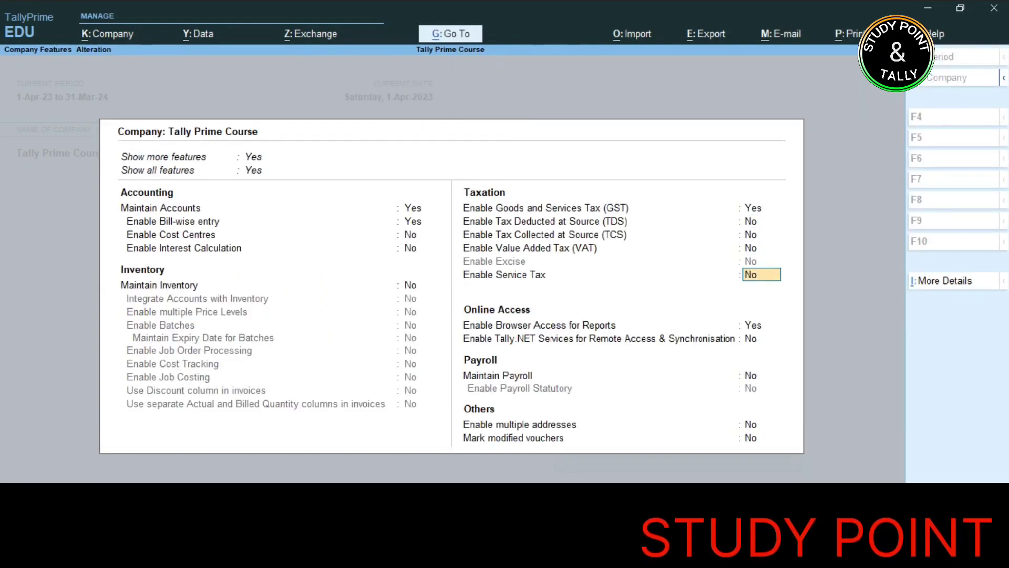
key("y")
key("Return")
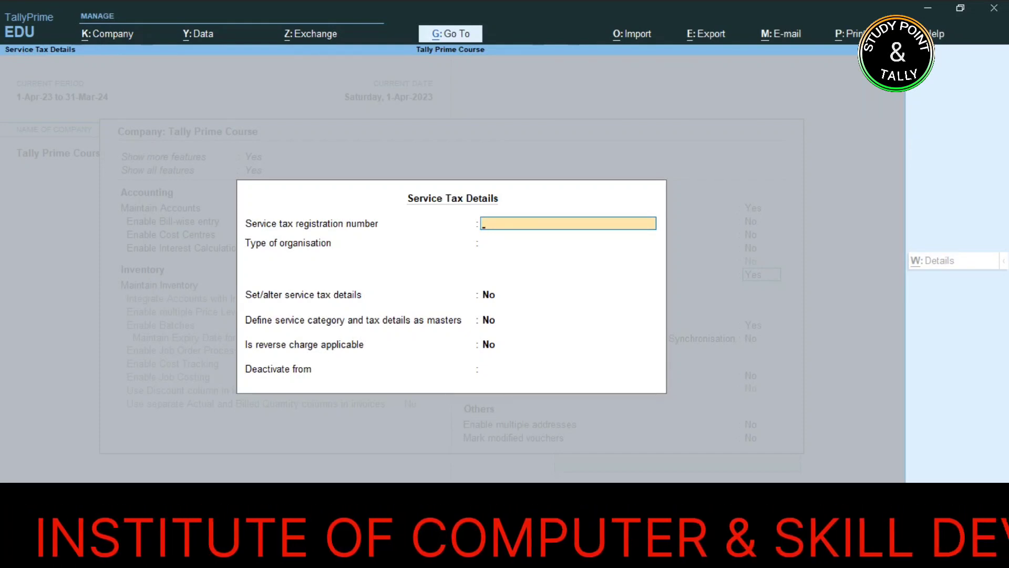
Enter the service tax registration number, choose Individual/Proprietary/One Person Company, non-monthly format and Accrual as computation basis, and save the details.
type("123")
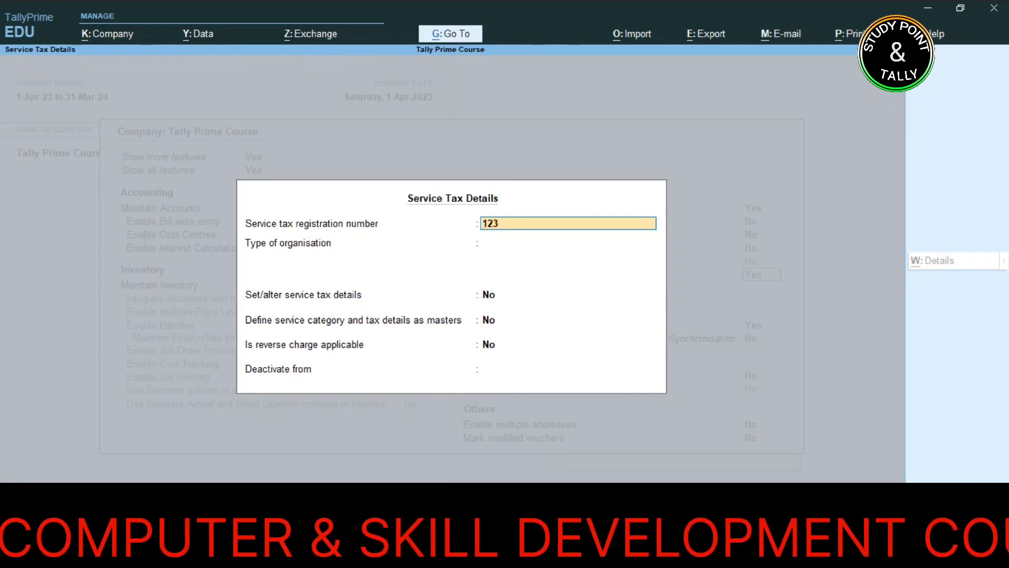
key("Return")
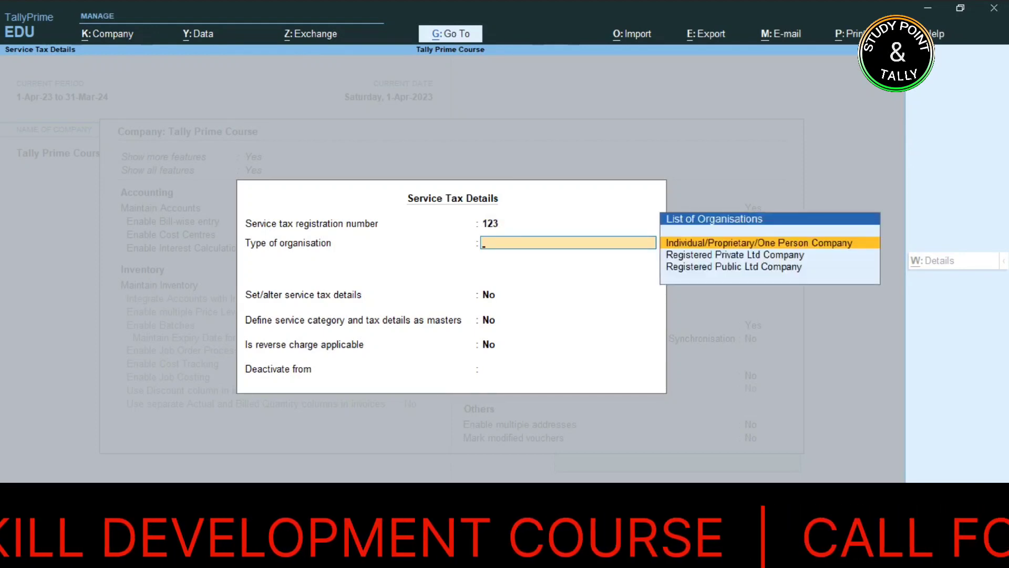
key("Return")
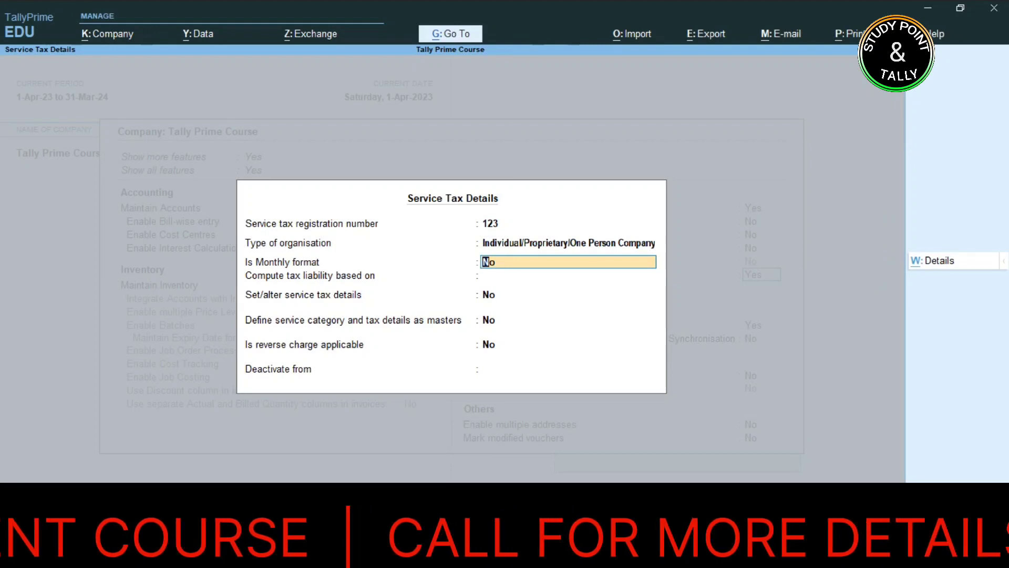
key("Return")
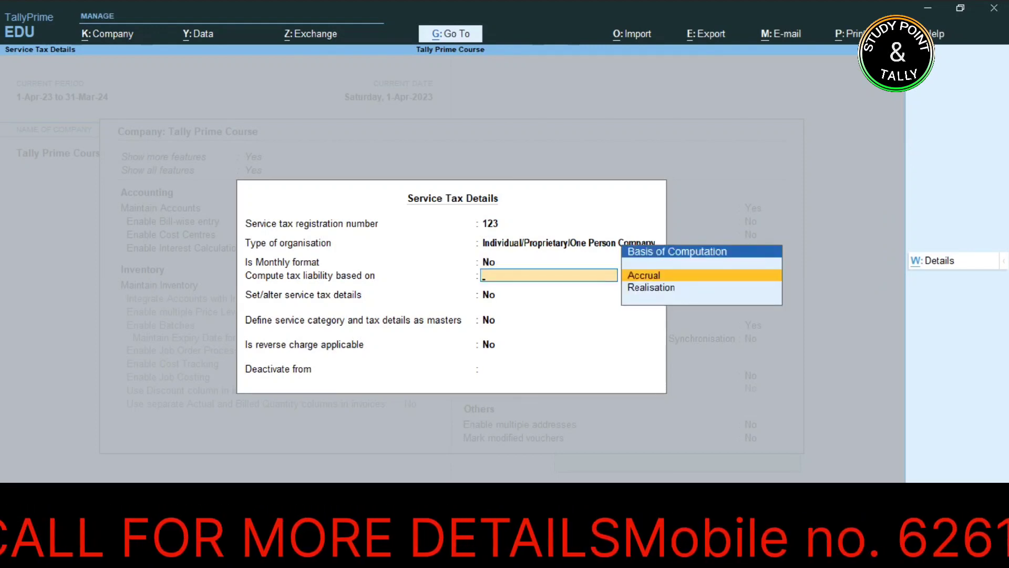
key("Return")
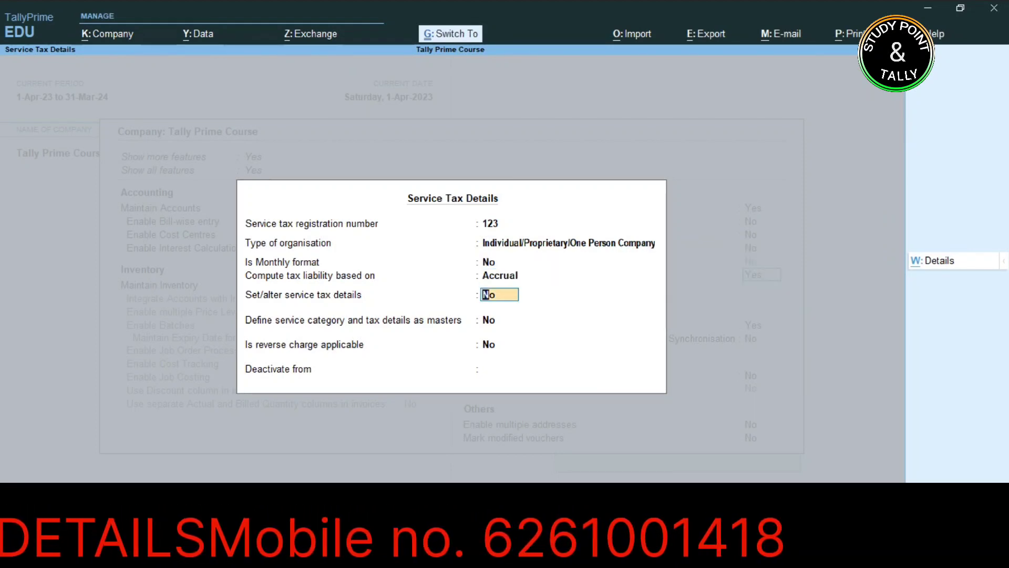
key("ctrl+a")
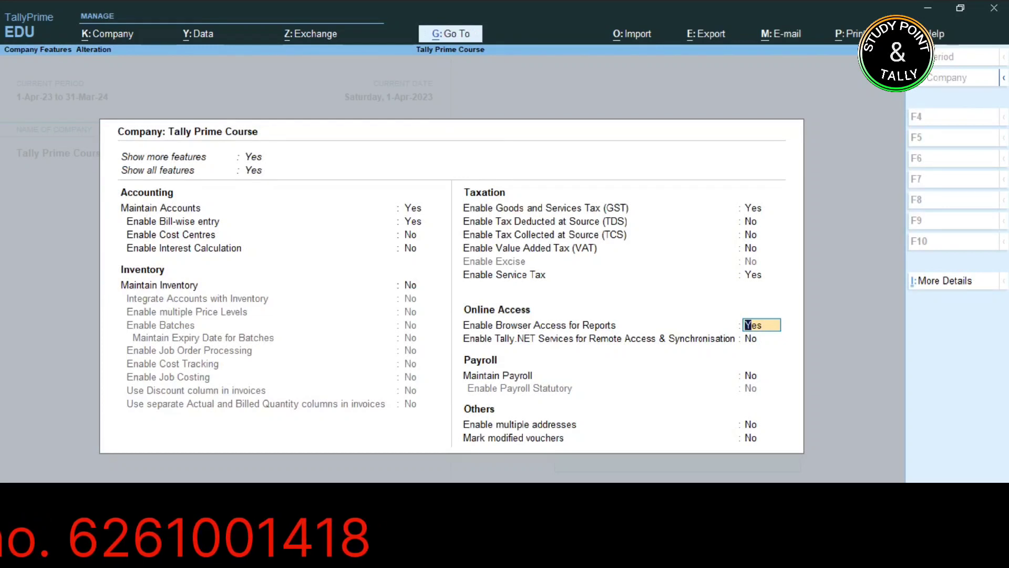
Set Enable Browser Access for Reports to No and save the company features.
type("n")
key("Return")
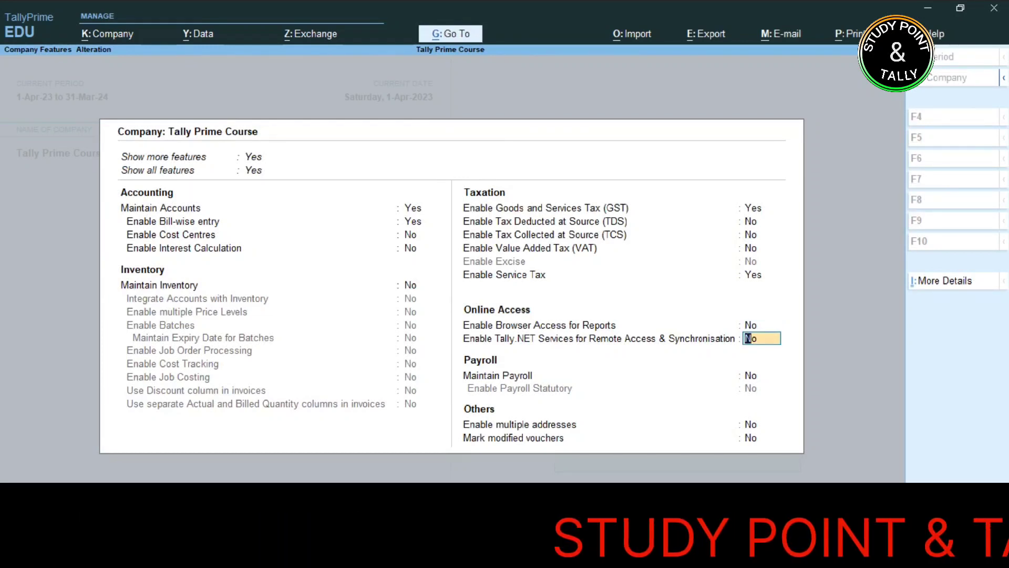
key("ctrl")
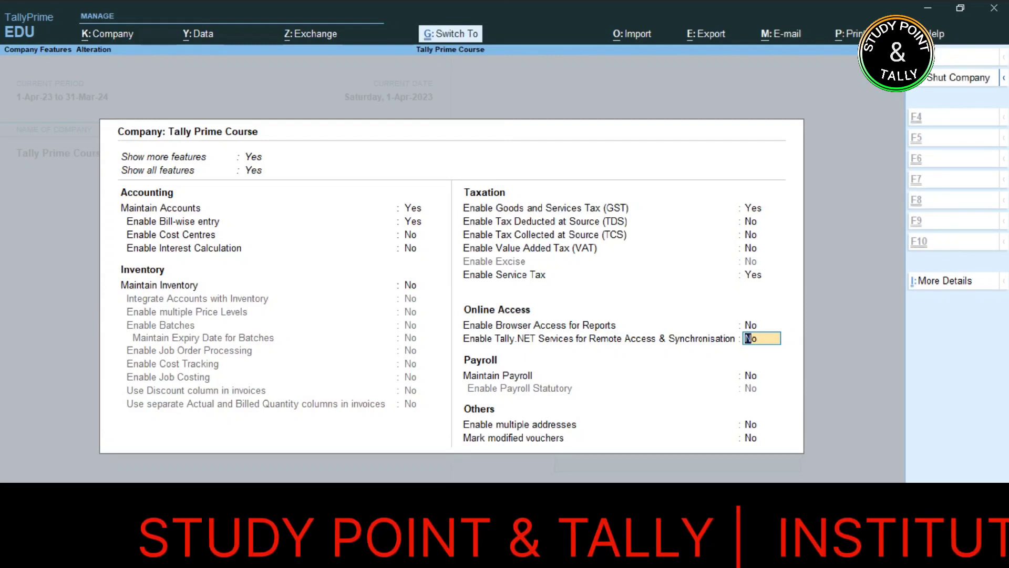
key("ctrl+a")
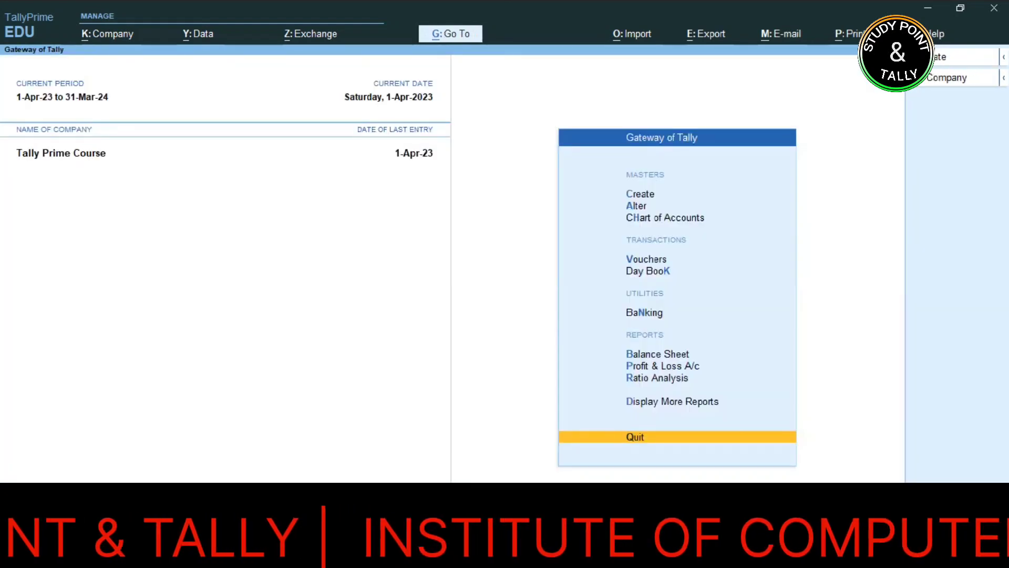
Start creating a new ledger named Computer Service with no alias.
key("Up")
key("Up")
key("Up")
key("Up")
key("Up")
key("Up")
key("Up")
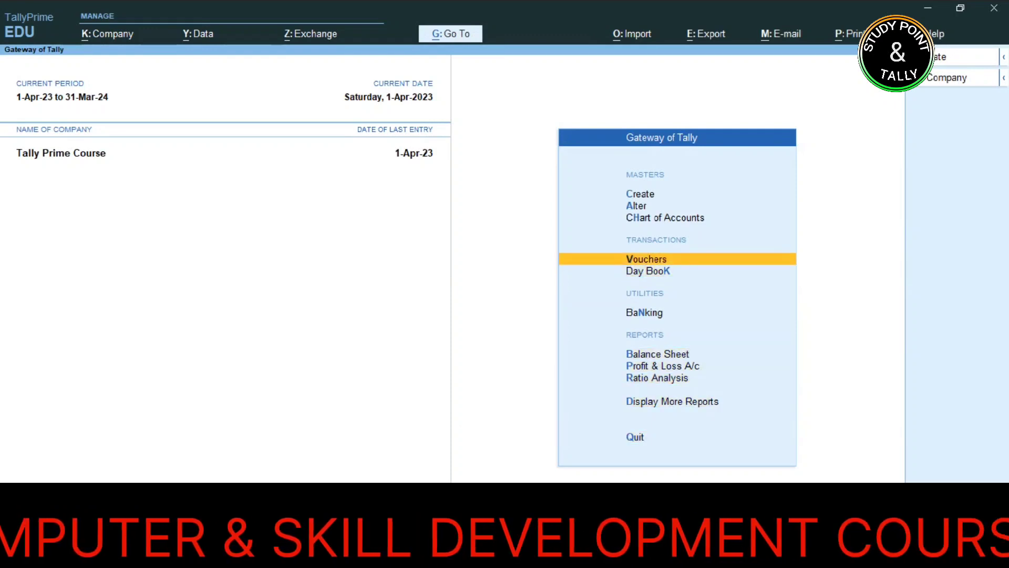
key("Up")
key("Up")
key("Up")
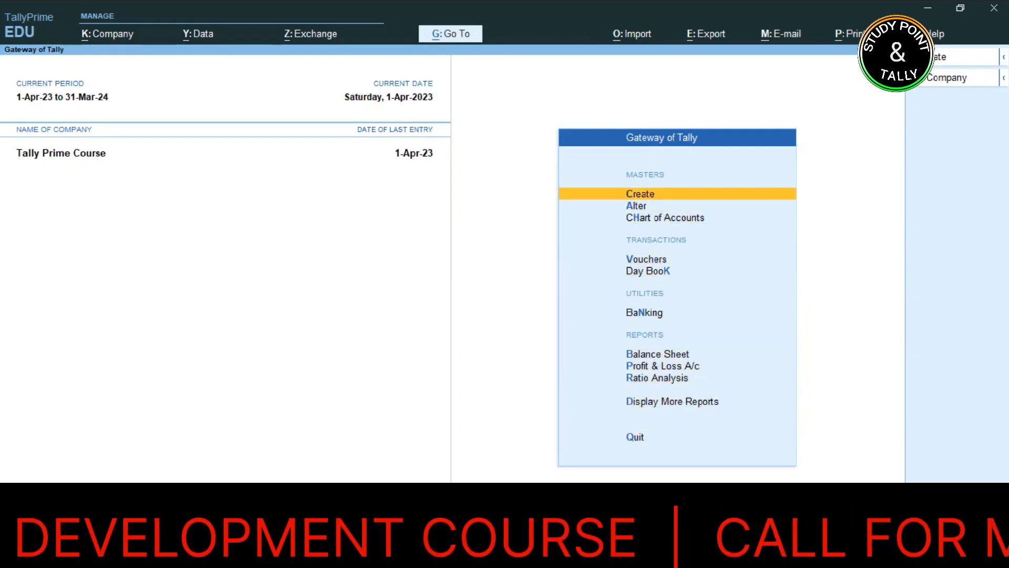
key("Return")
key("Return")
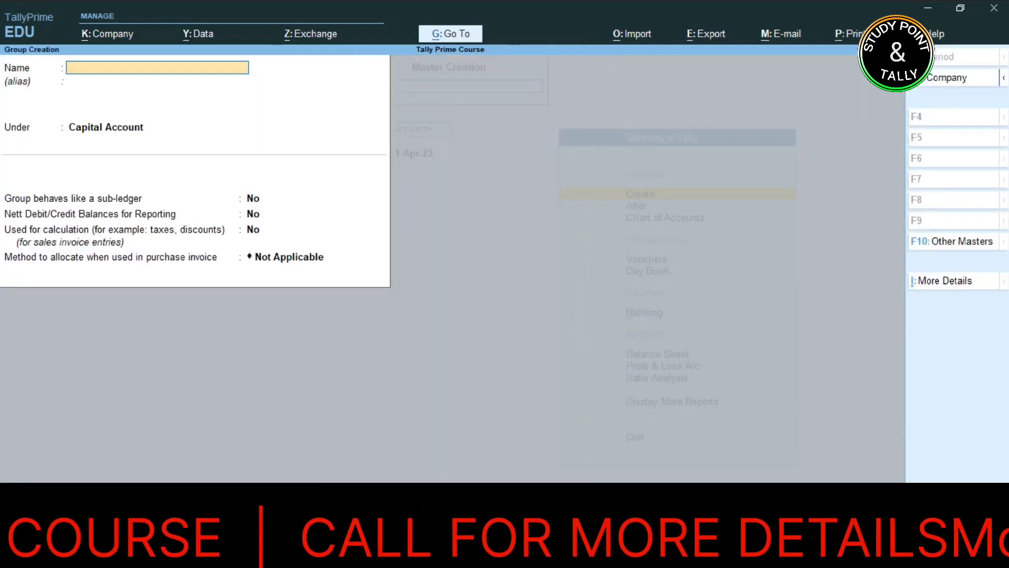
key("Escape")
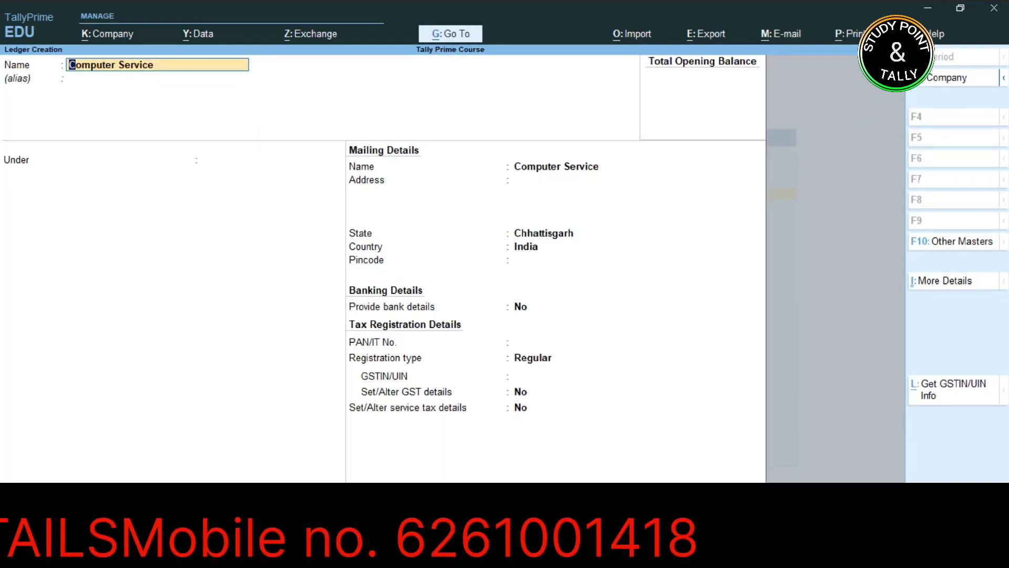
key("Return")
key("Return")
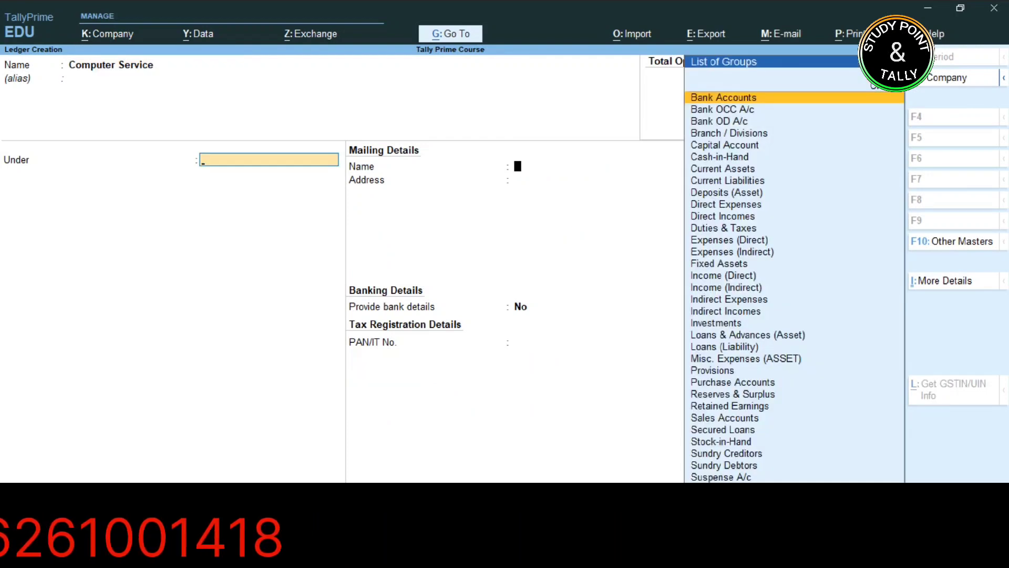
key("Return")
type("In")
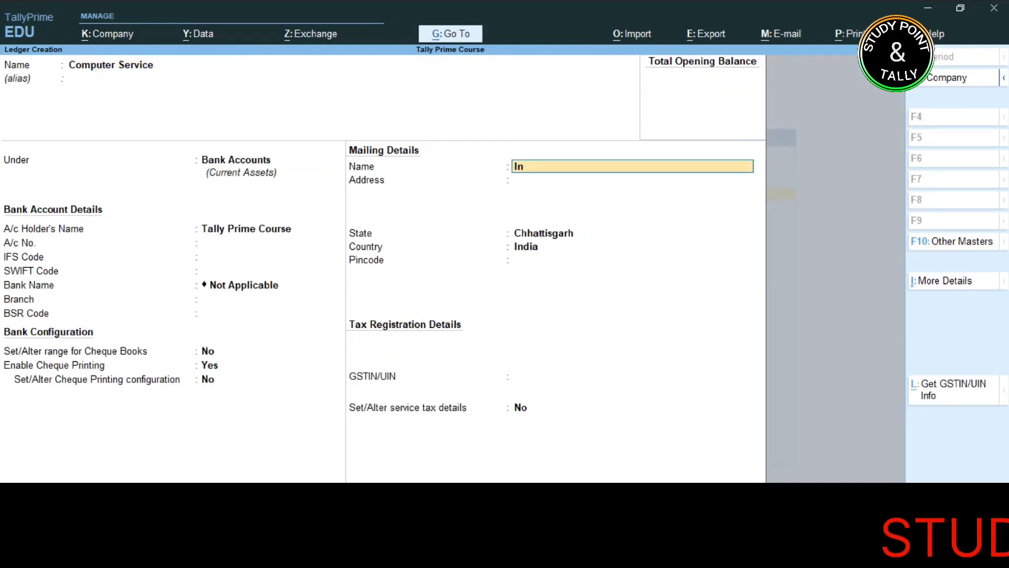
key("BackSpace")
key("BackSpace")
key("BackSpace")
key("BackSpace")
key("BackSpace")
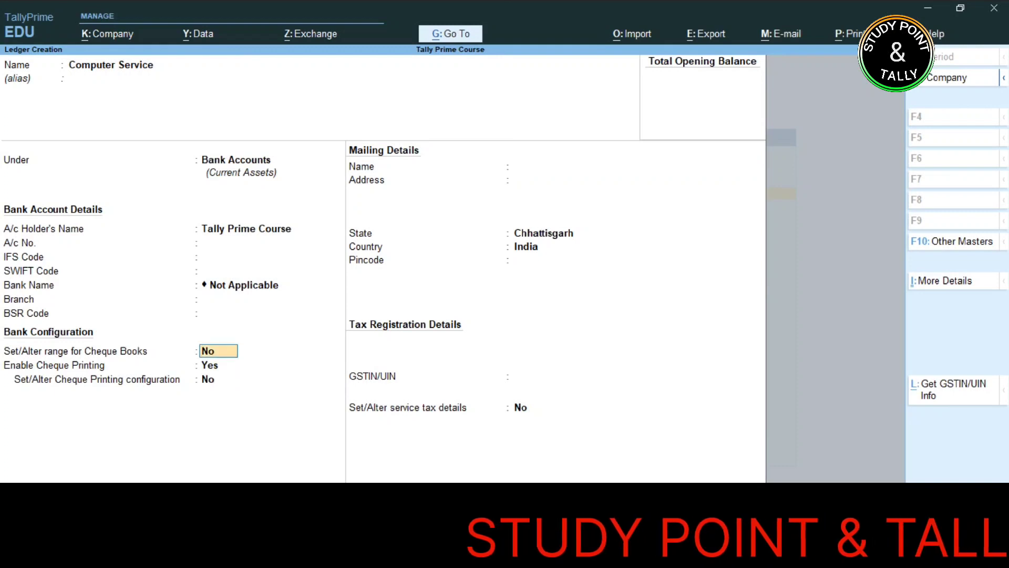
key("BackSpace")
key("BackSpace")
key("BackSpace")
key("BackSpace")
key("BackSpace")
key("BackSpace")
key("BackSpace")
key("BackSpace")
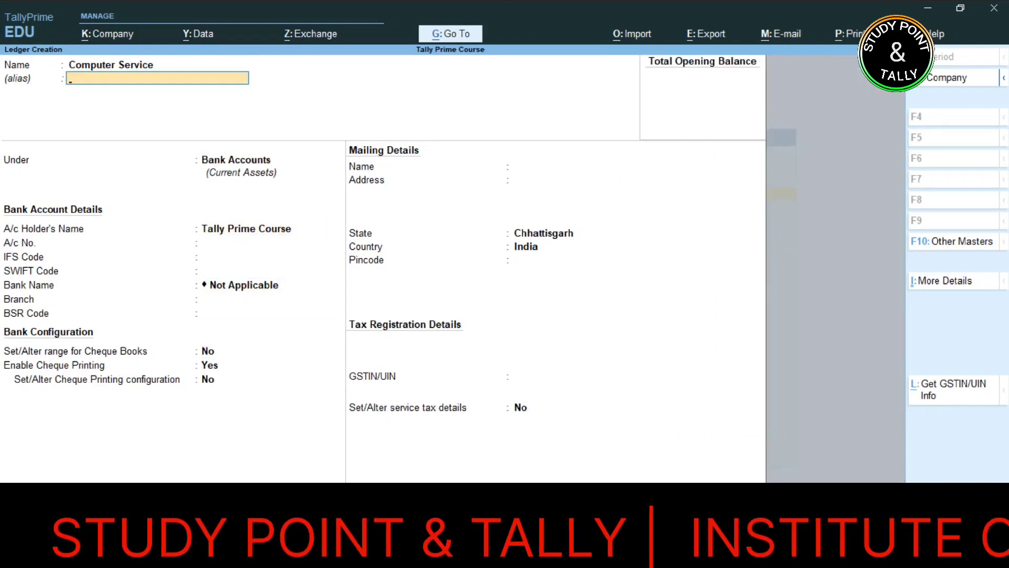
Place the Computer Service ledger under Indirect Incomes and save it.
key("Return")
type("Ind")
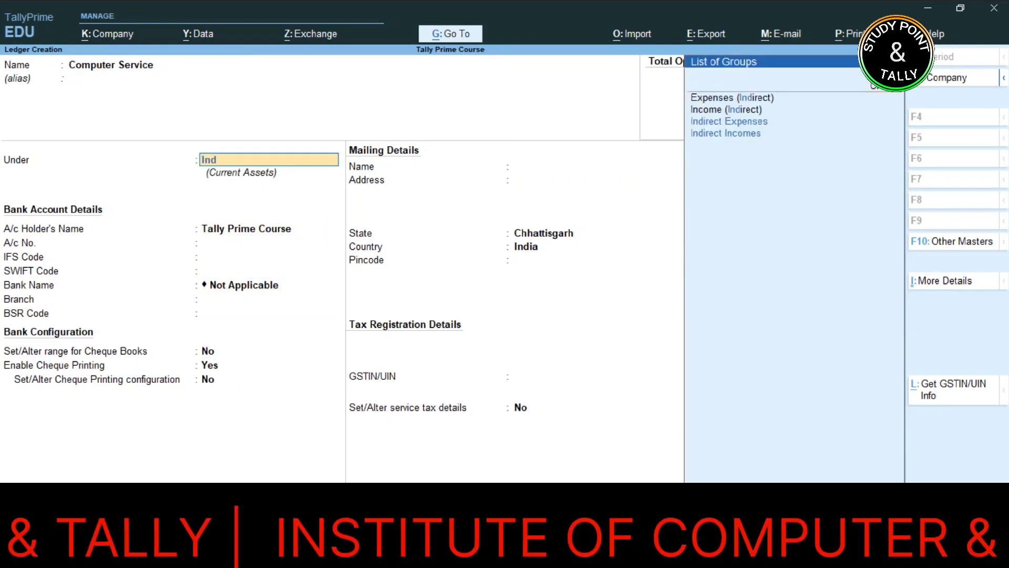
key("Down")
key("Down")
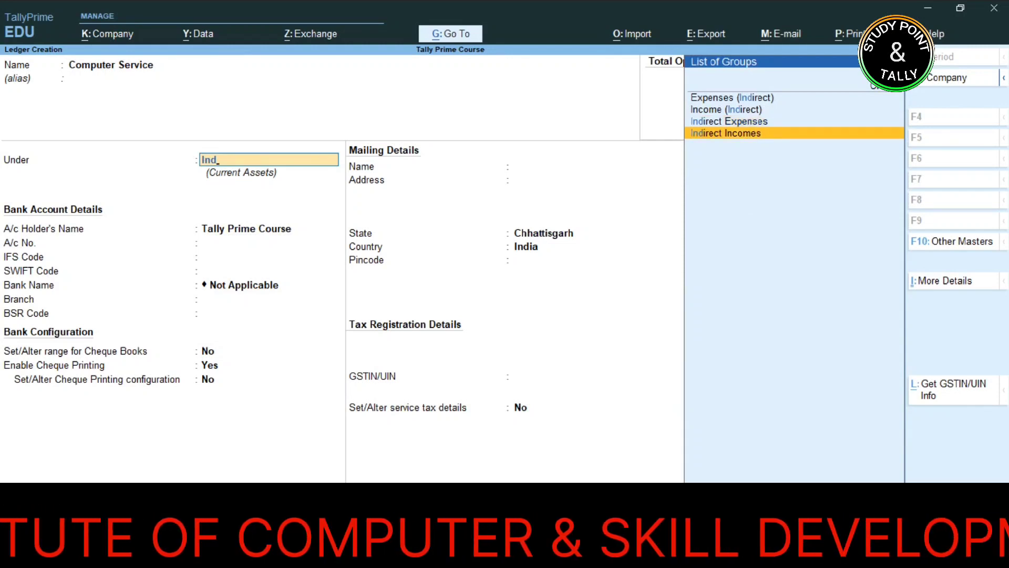
key("Return")
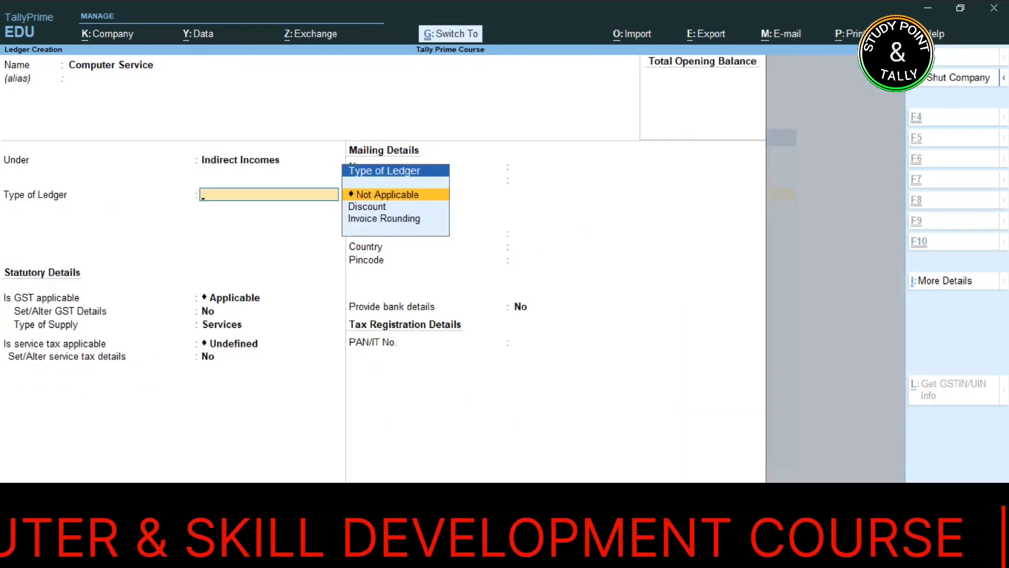
key("ctrl+a")
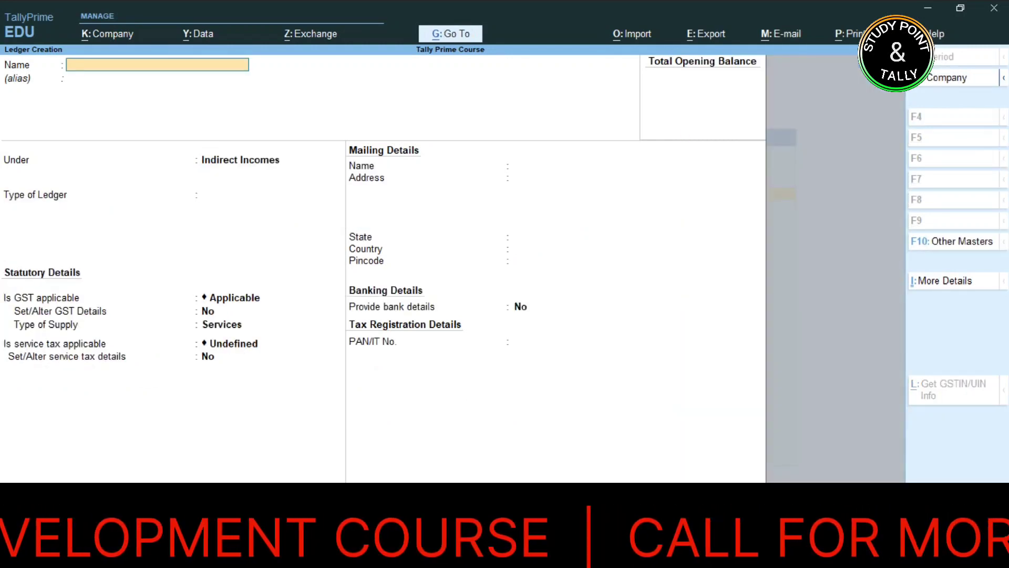
Try to create a ledger named CGST, and leave ledger creation.
type("Cgst")
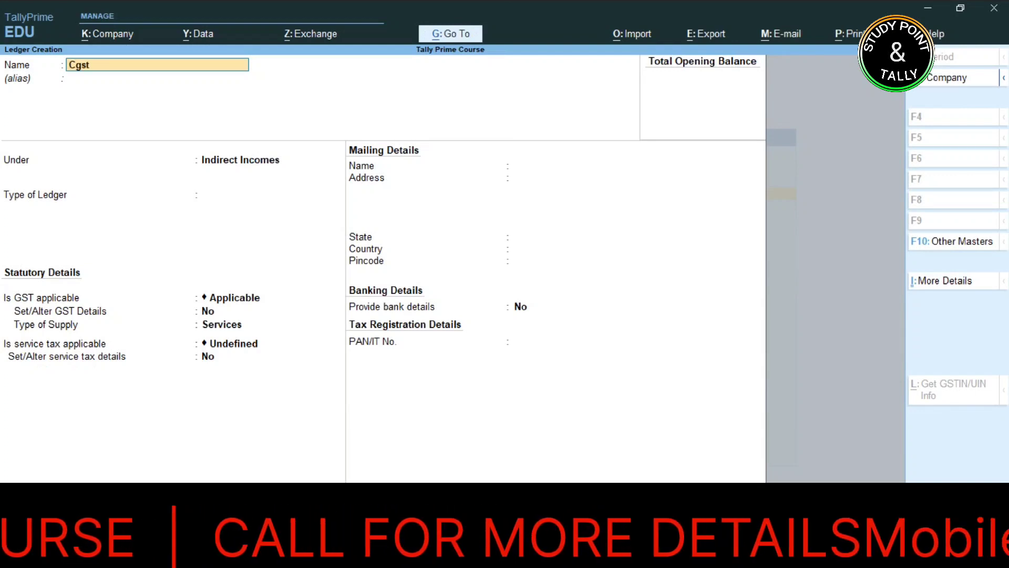
key("BackSpace")
key("BackSpace")
key("BackSpace")
key("BackSpace")
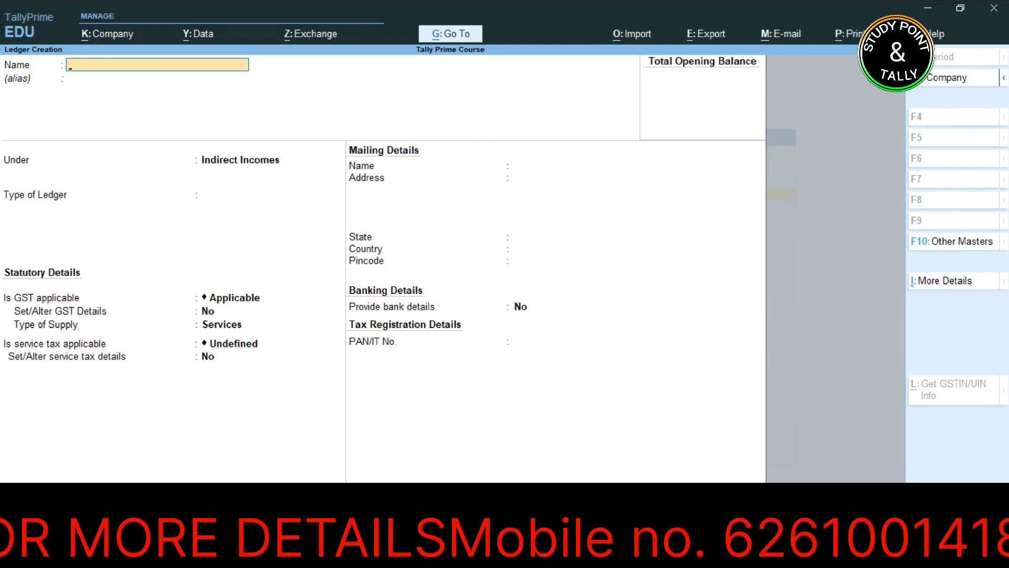
type("CGST")
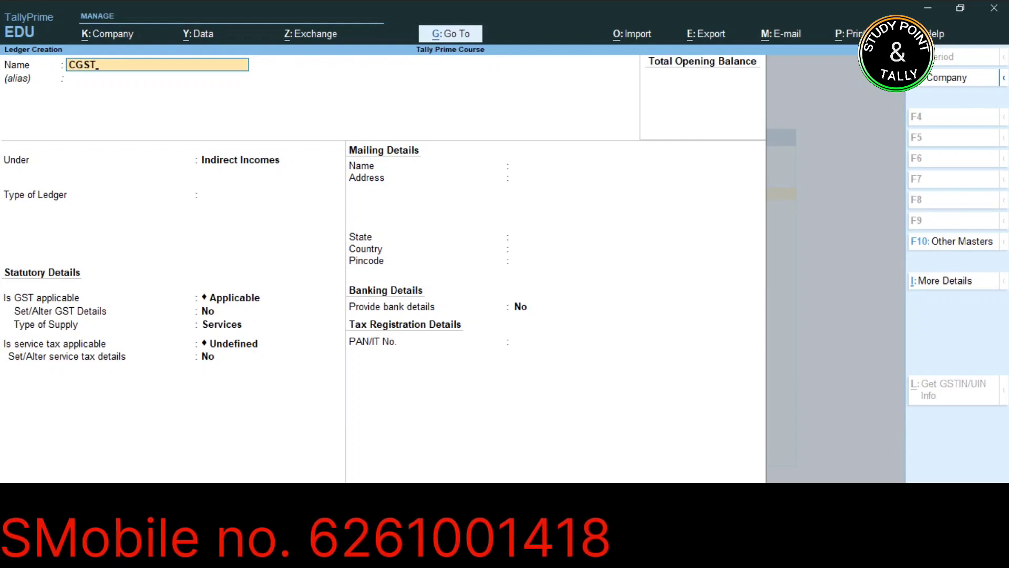
key("Return")
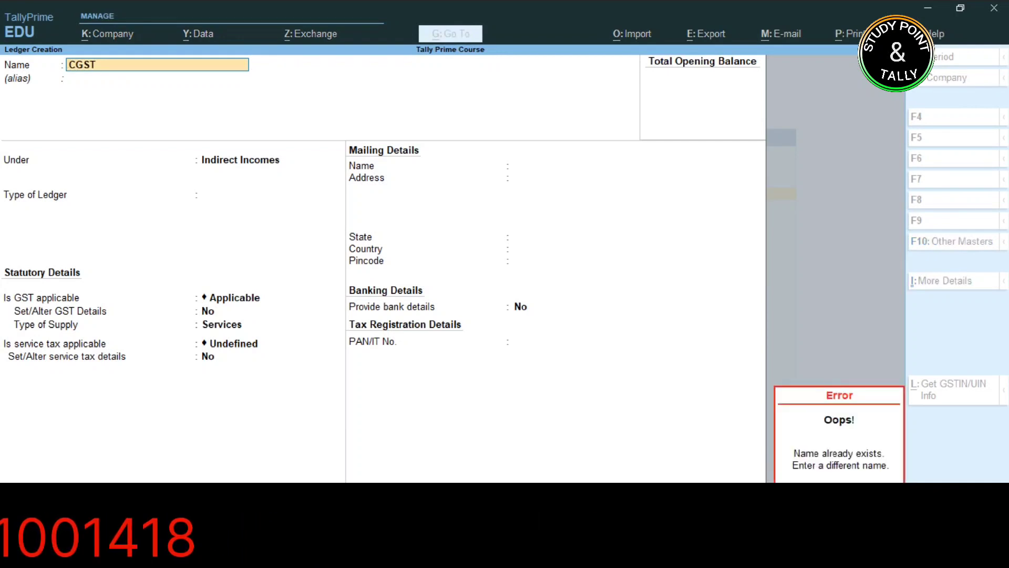
key("BackSpace")
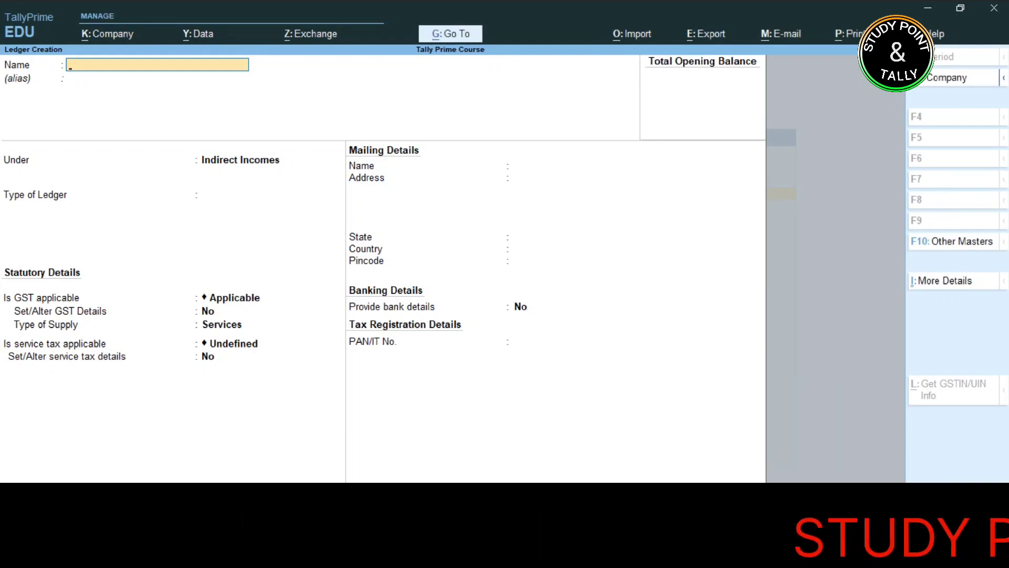
key("Escape")
key("y")
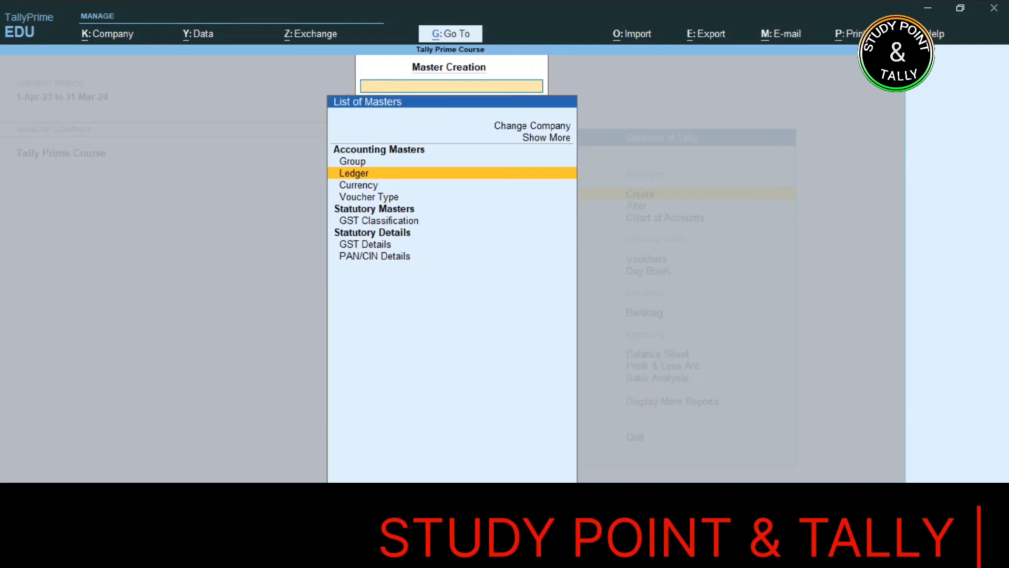
Open the existing Cgst ledger for alteration.
key("Escape")
key("Down")
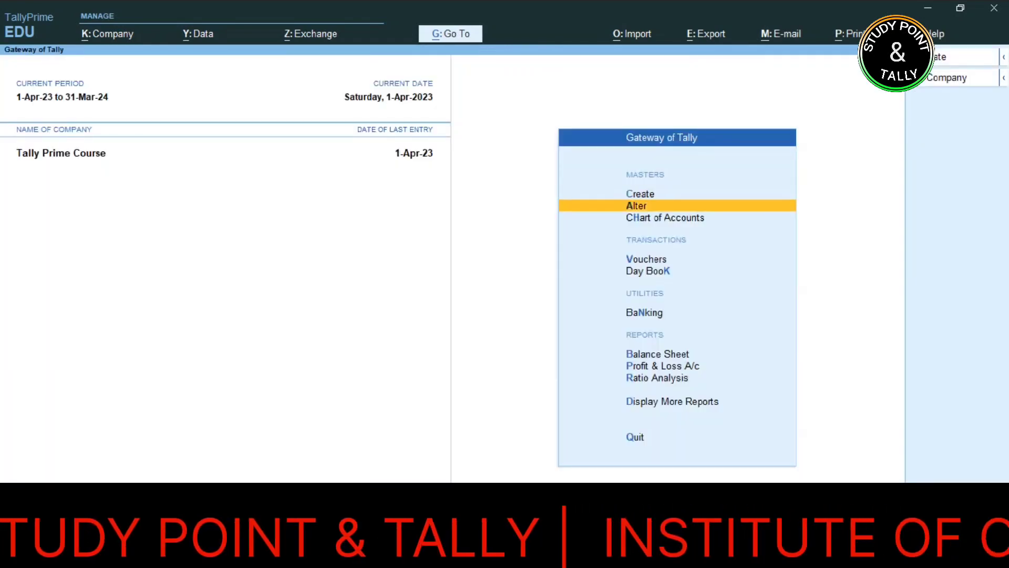
key("Return")
key("Down")
key("Down")
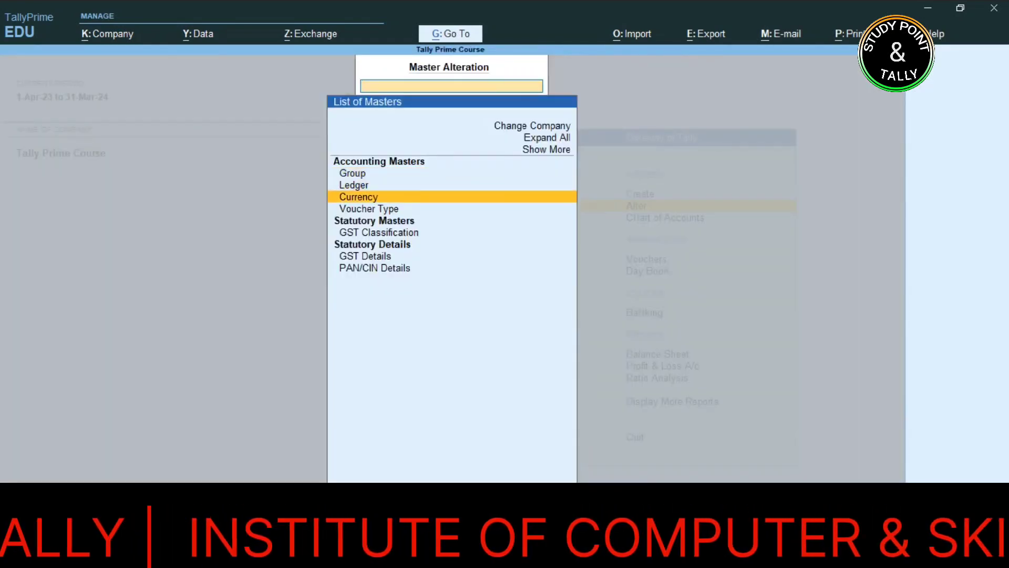
key("Up")
key("Return")
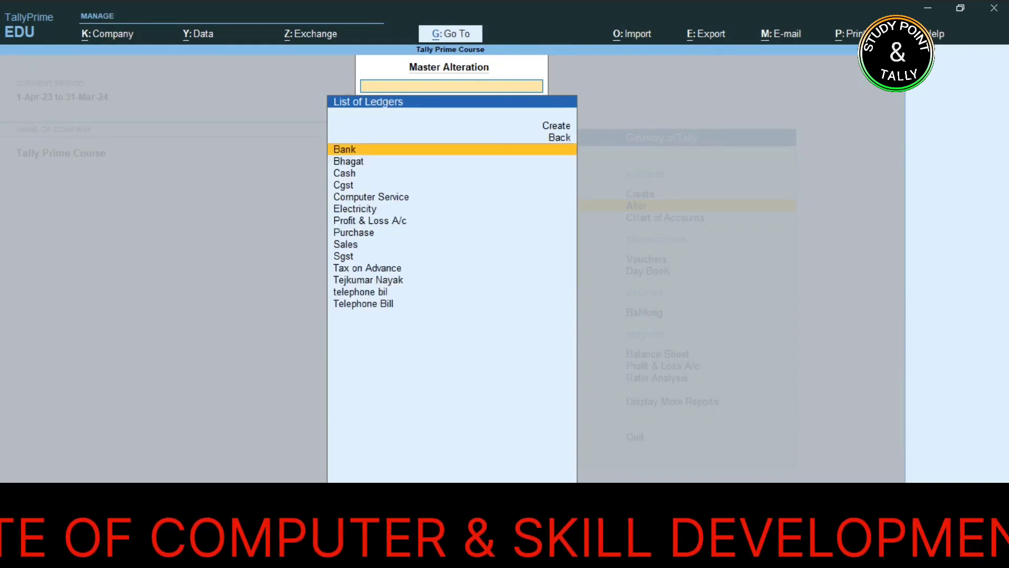
key("Down")
key("Down")
key("Down")
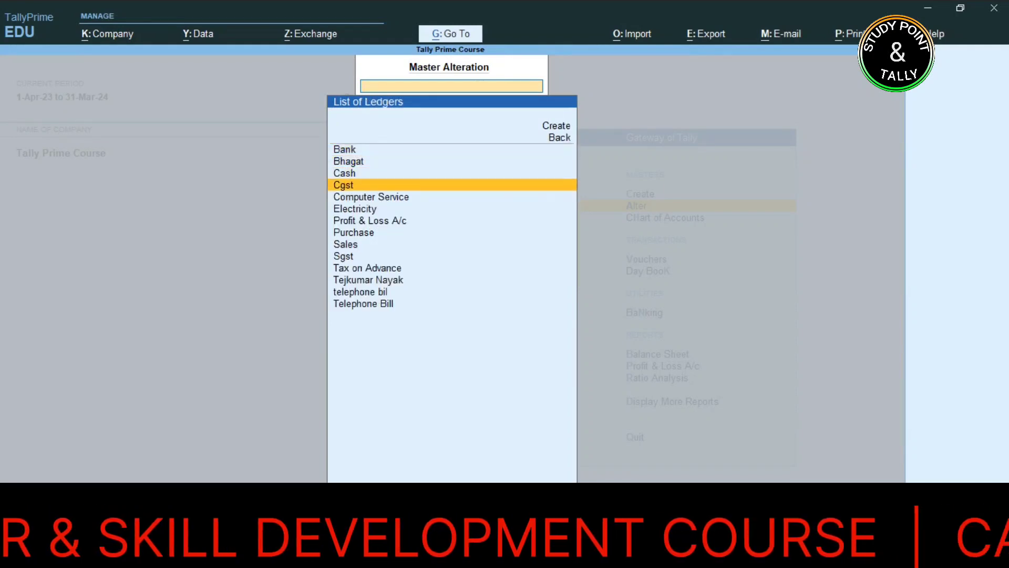
key("Return")
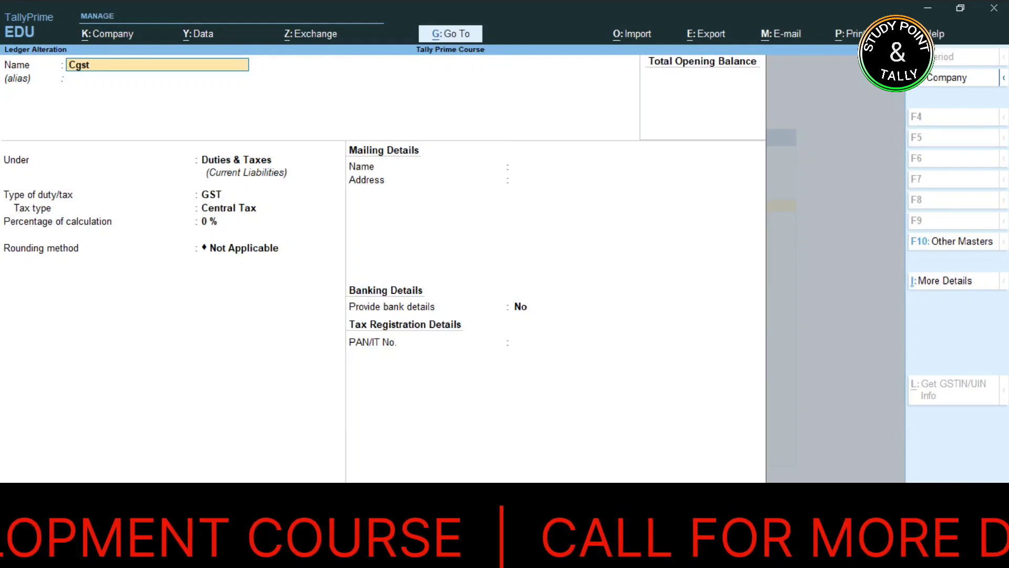
Keep the Cgst ledger under Duties & Taxes with duty type GST and tax type Central Tax, and save it.
key("Return")
key("Return")
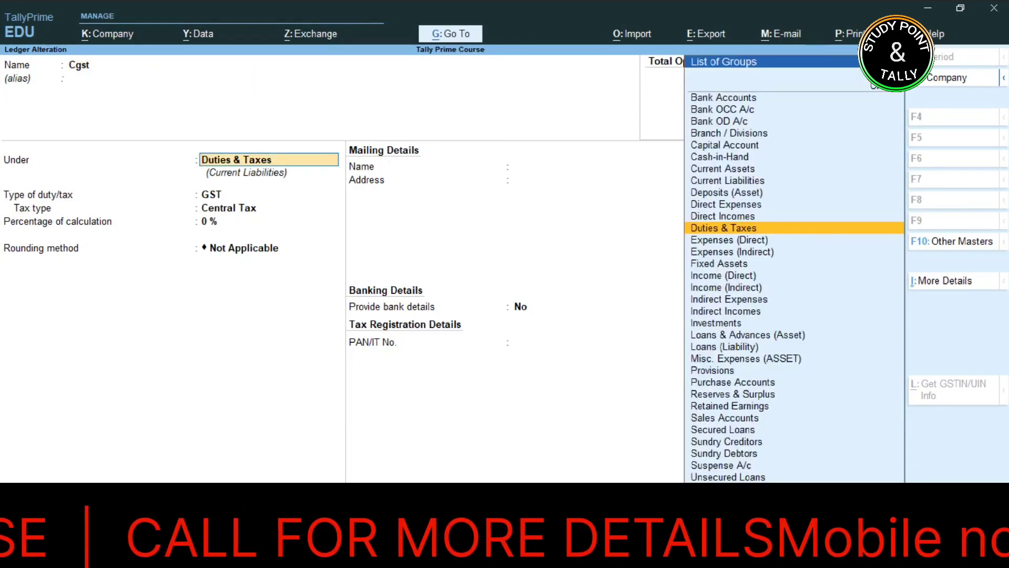
key("Return")
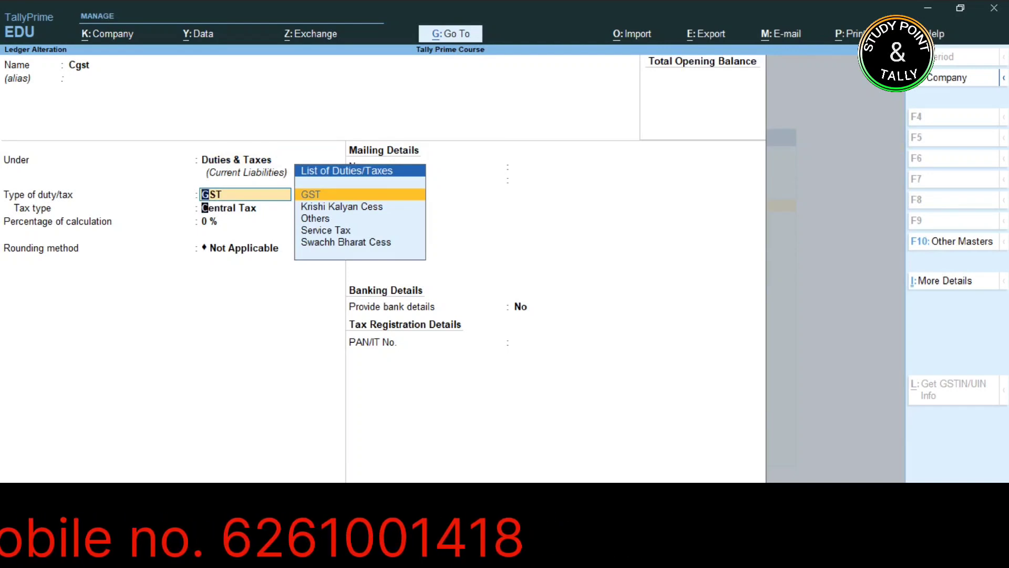
key("Return")
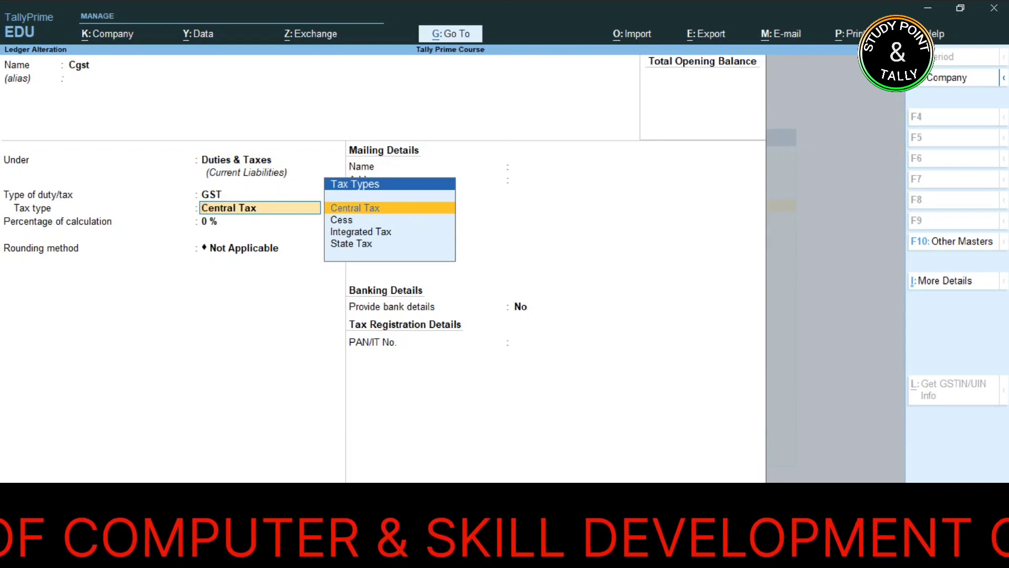
key("Return")
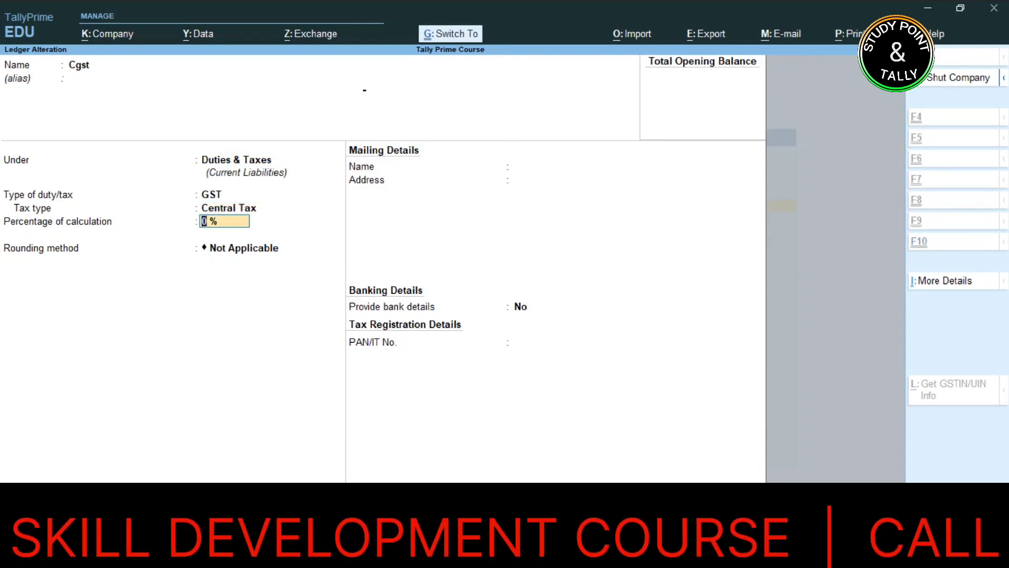
key("ctrl+a")
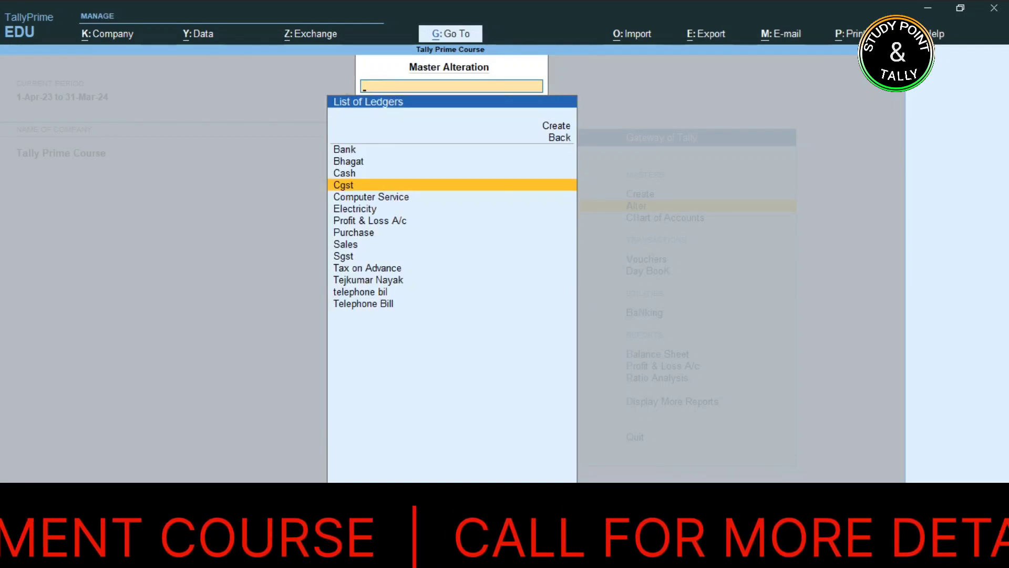
Check the group and tax type of the existing Sgst ledger, and return to the ledger list.
key("Down")
key("Down")
key("Down")
key("Down")
key("Down")
key("Down")
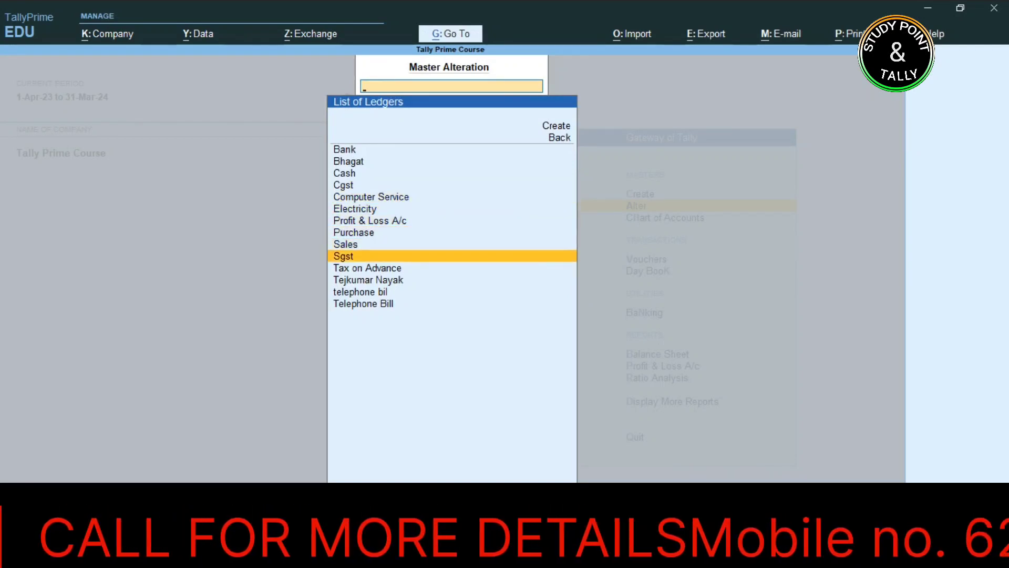
key("Return")
key("Return")
key("Return")
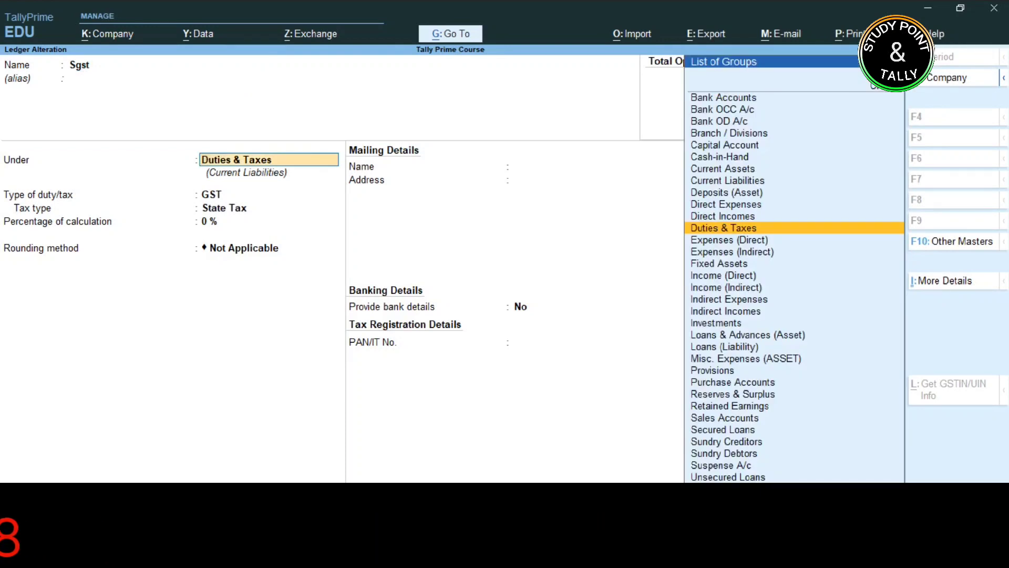
key("Escape")
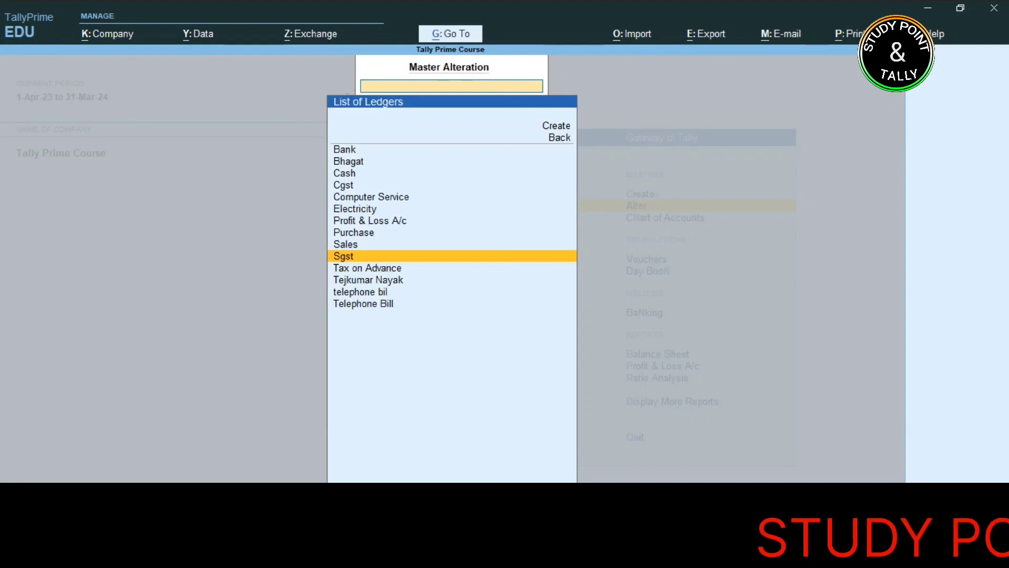
Open the existing Sales ledger for alteration, keep it under Sales Accounts, and save it.
key("Up")
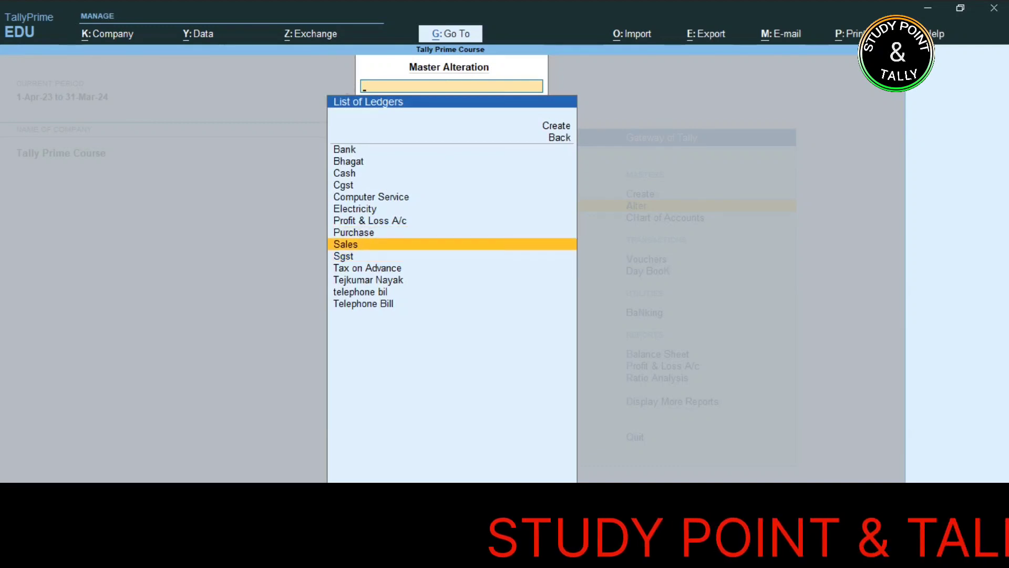
key("Return")
key("Return")
key("Return")
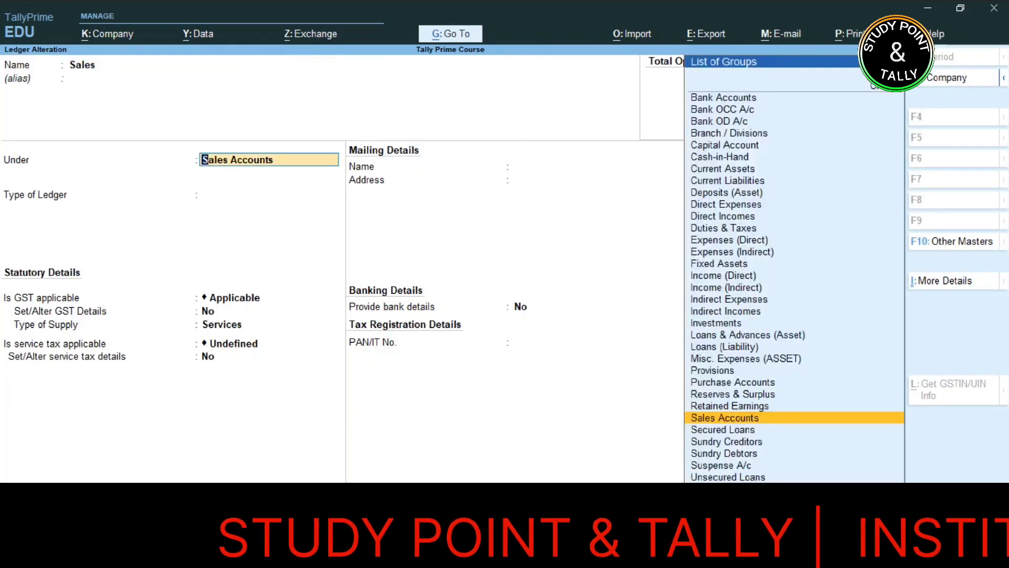
key("ctrl+a")
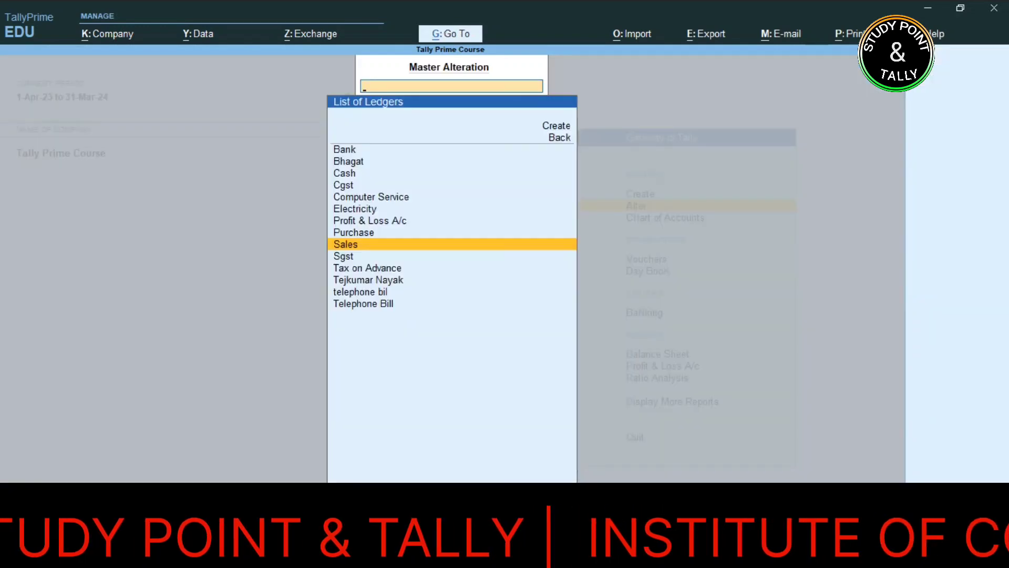
Check the group and GST settings of the existing Purchase ledger, and return to the Gateway of Tally.
key("Up")
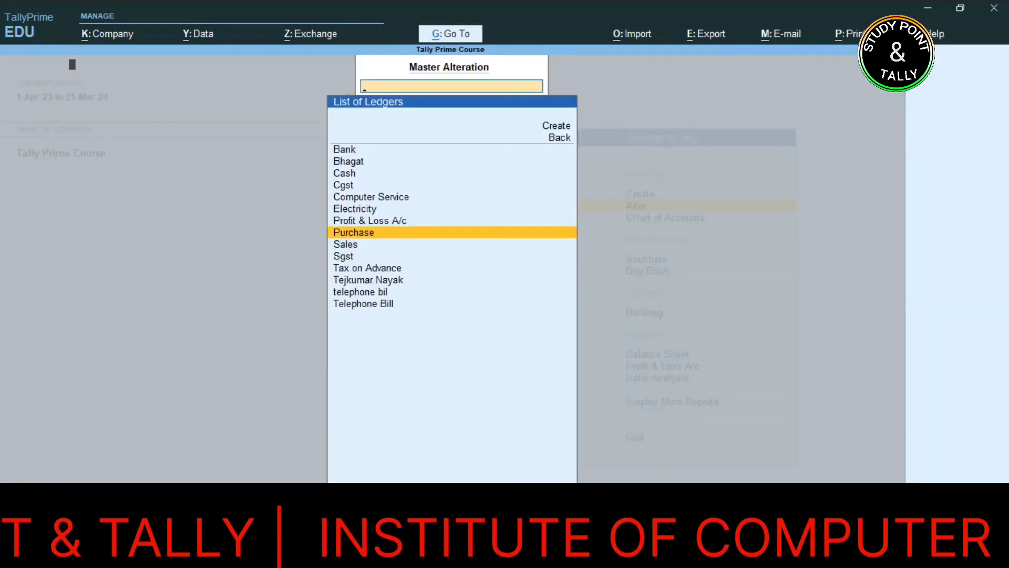
key("Return")
key("Return")
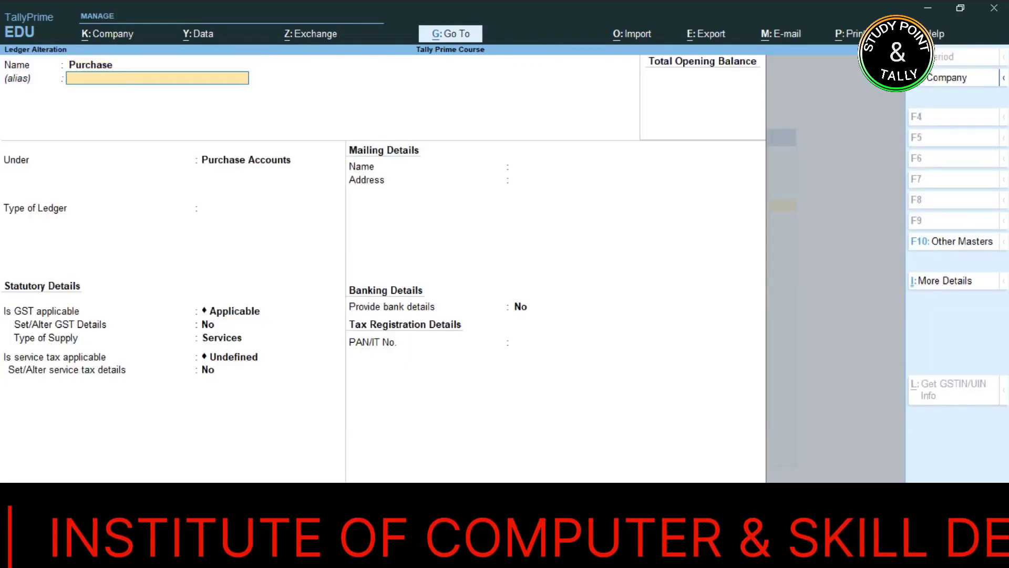
key("ctrl")
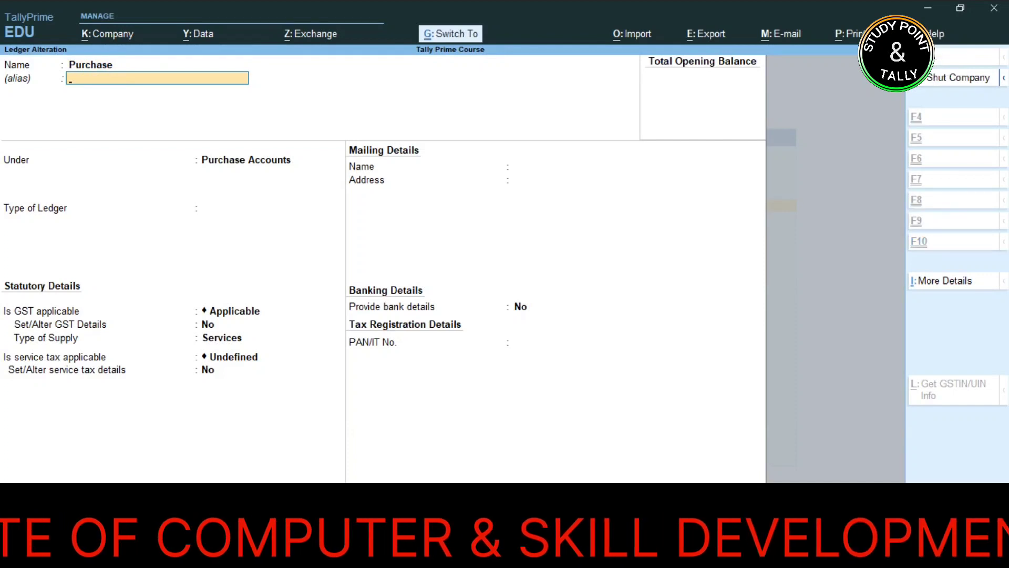
key("ctrl+q")
key("Escape")
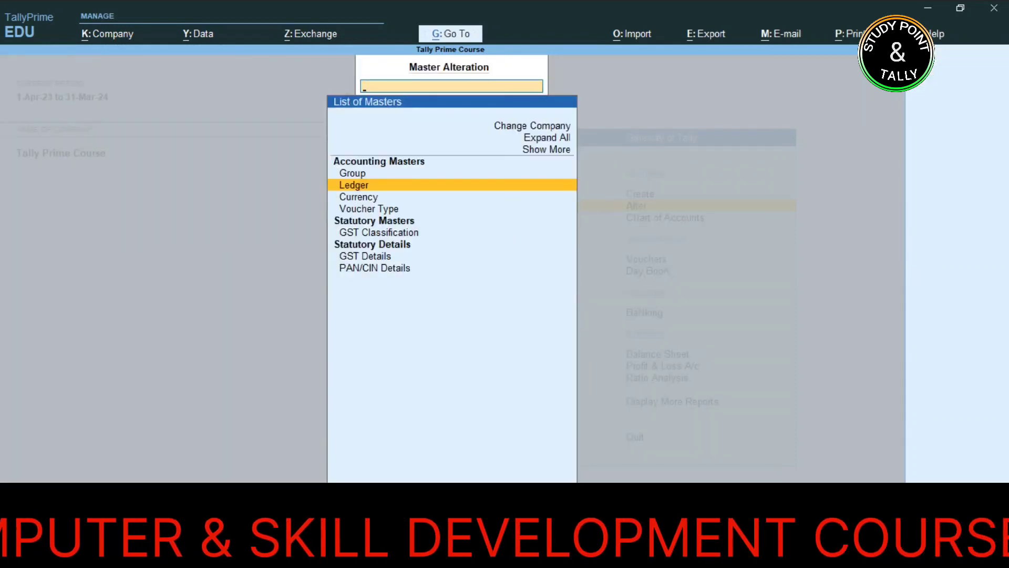
key("Escape")
Start creating a new ledger and name it DECOARTION, leaving the alias blank.
key("Down")
key("Up")
key("Up")
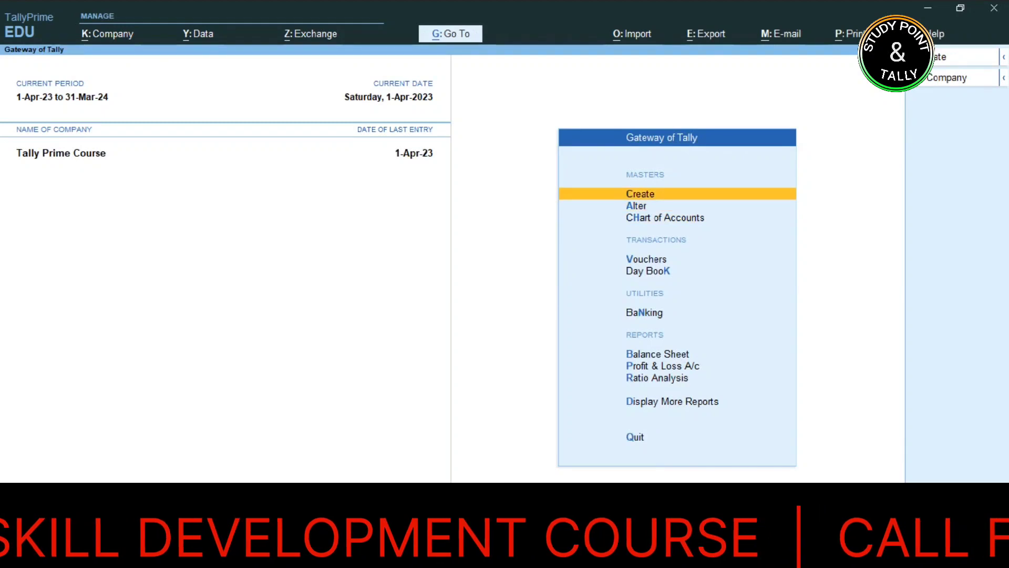
key("Return")
key("Up")
key("Down")
key("Down")
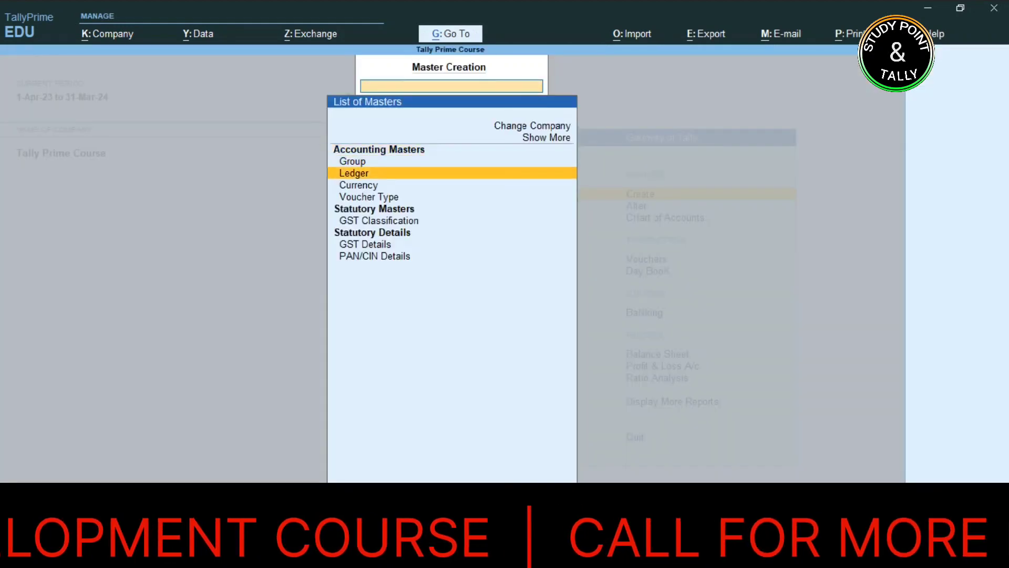
key("Return")
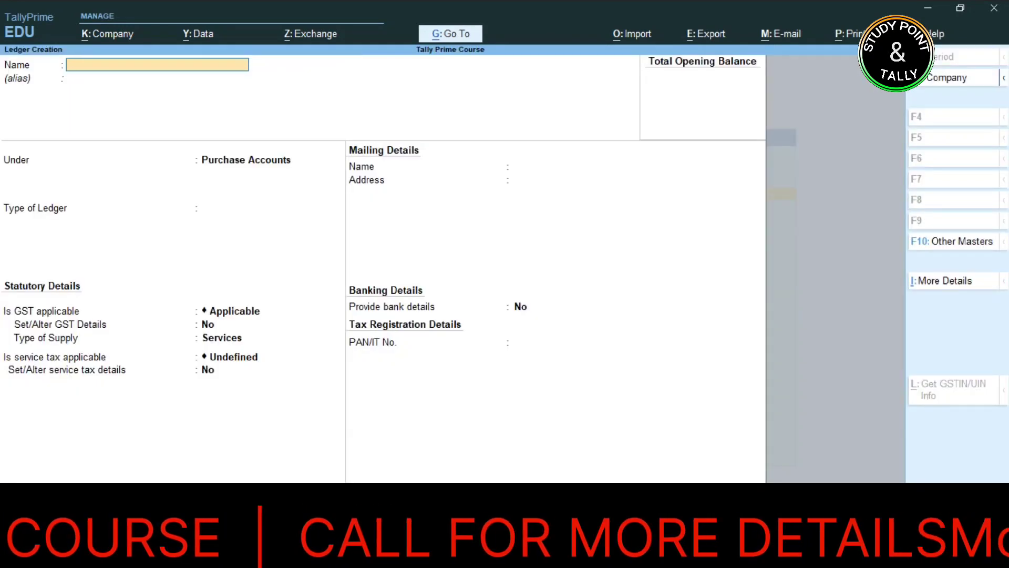
type("DEC")
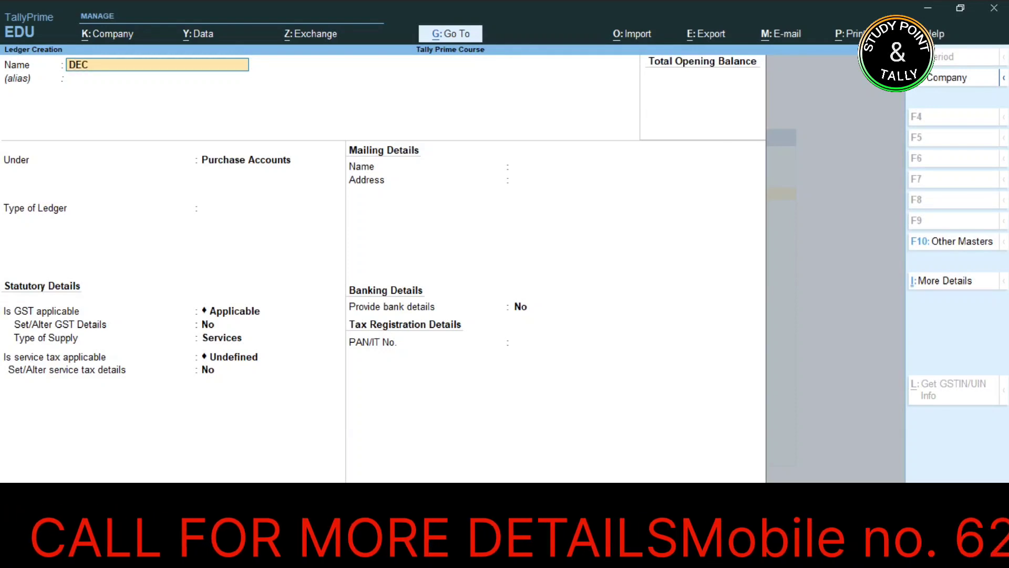
type("OARTION")
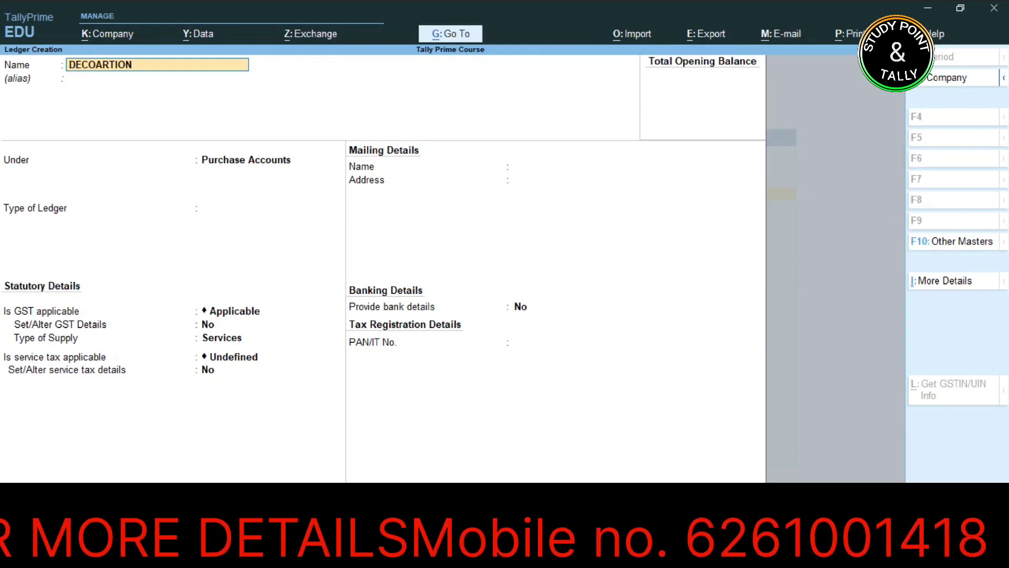
key("Return")
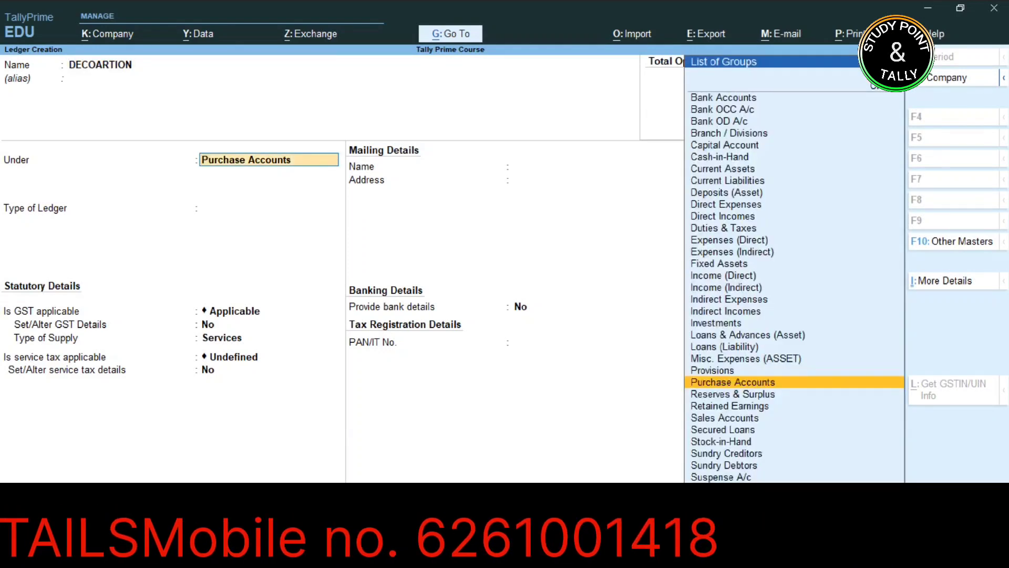
Place the DECOARTION ledger under Indirect Expenses and set its type of ledger to Not Applicable.
type("IN")
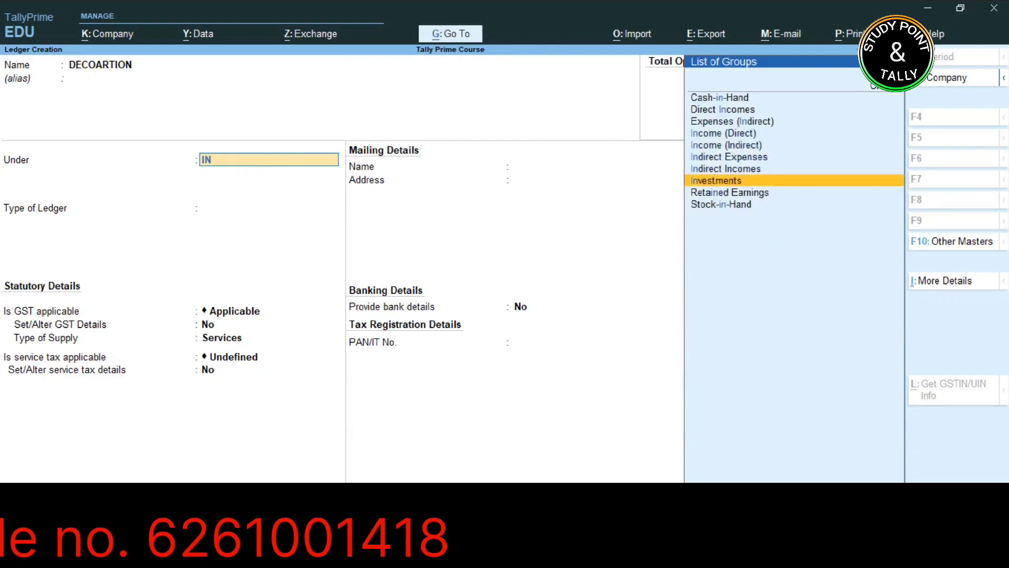
key("Up")
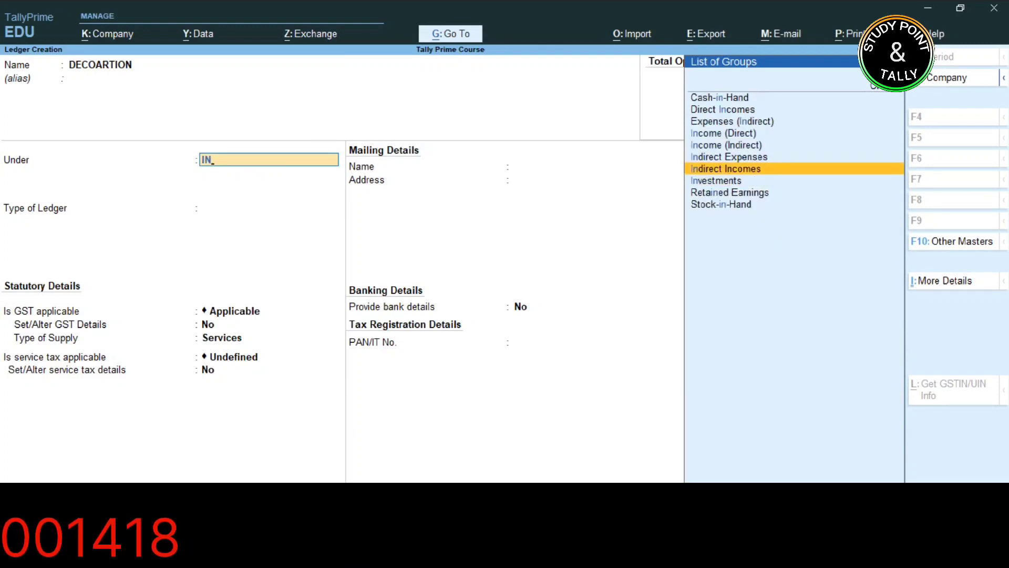
key("Up")
key("Return")
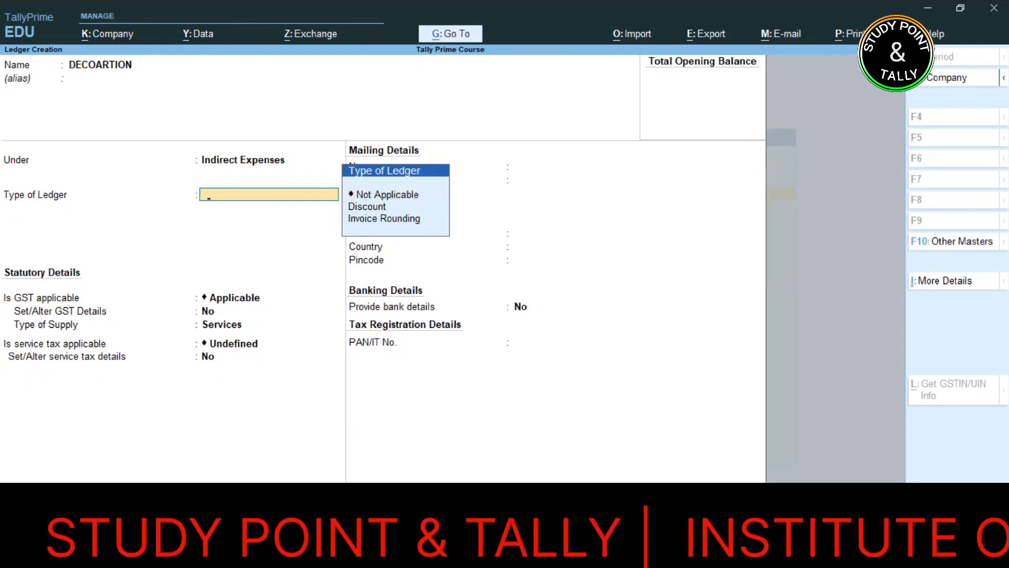
key("Down")
key("Down")
key("Up")
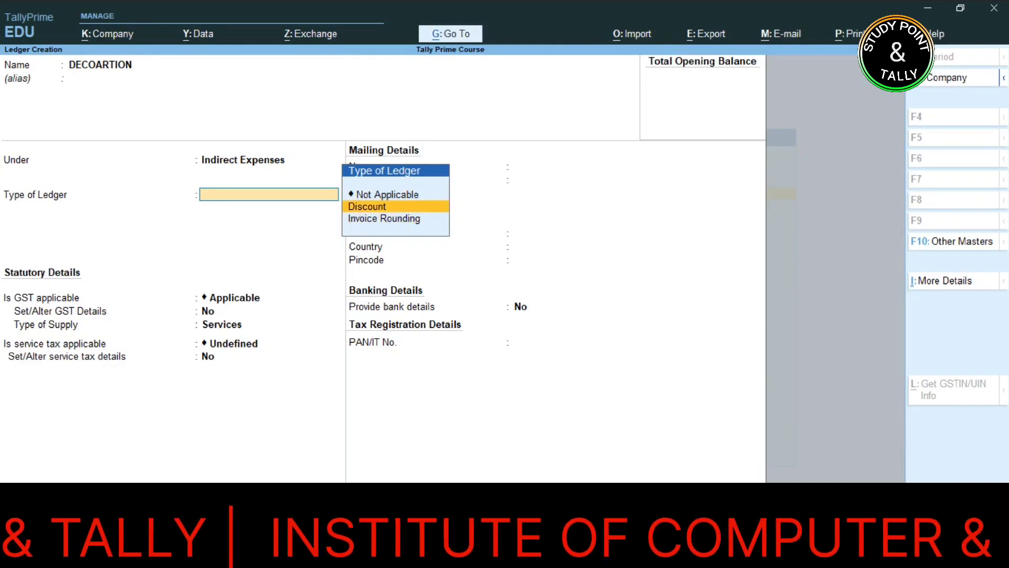
key("Up")
key("Return")
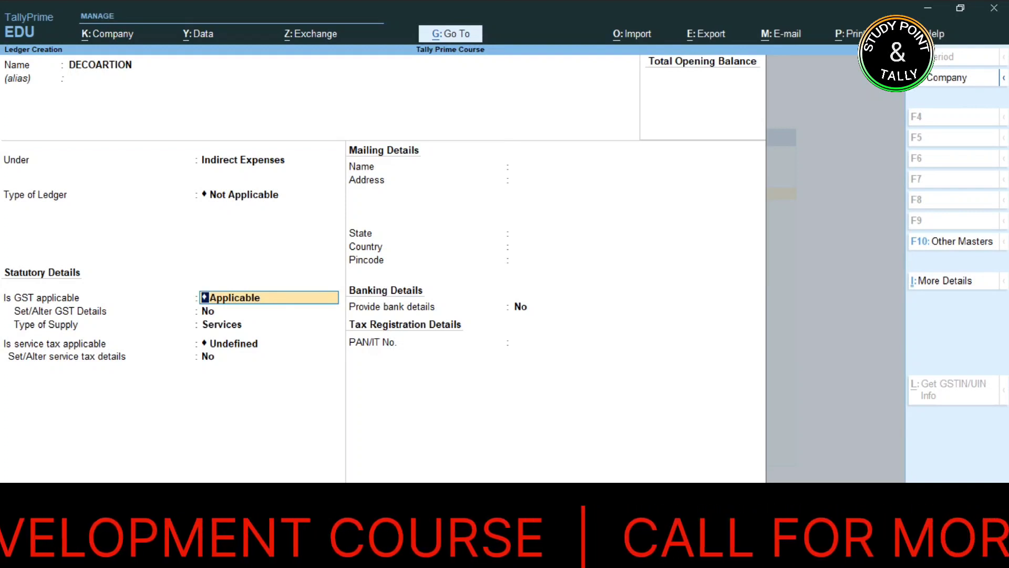
Keep GST applicable with Services as the type of supply for the DECOARTION ledger, and save it.
left_click(208, 310)
left_click(221, 325)
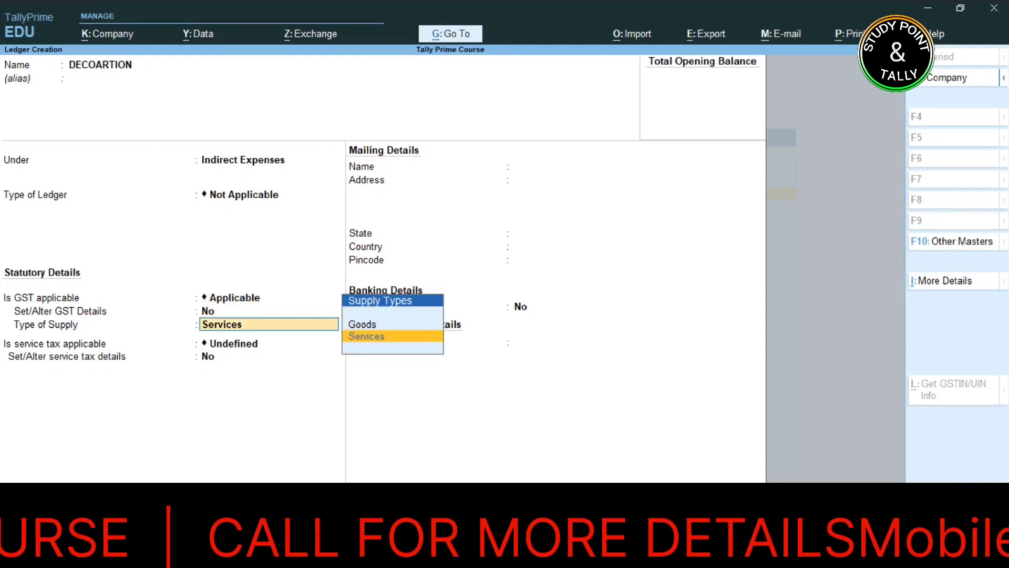
key("Return")
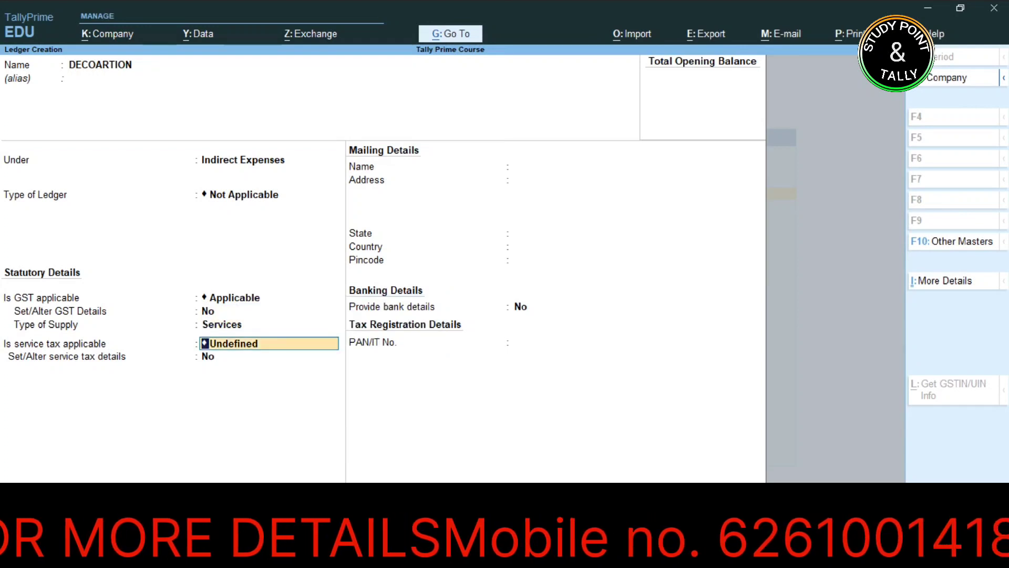
key("ctrl")
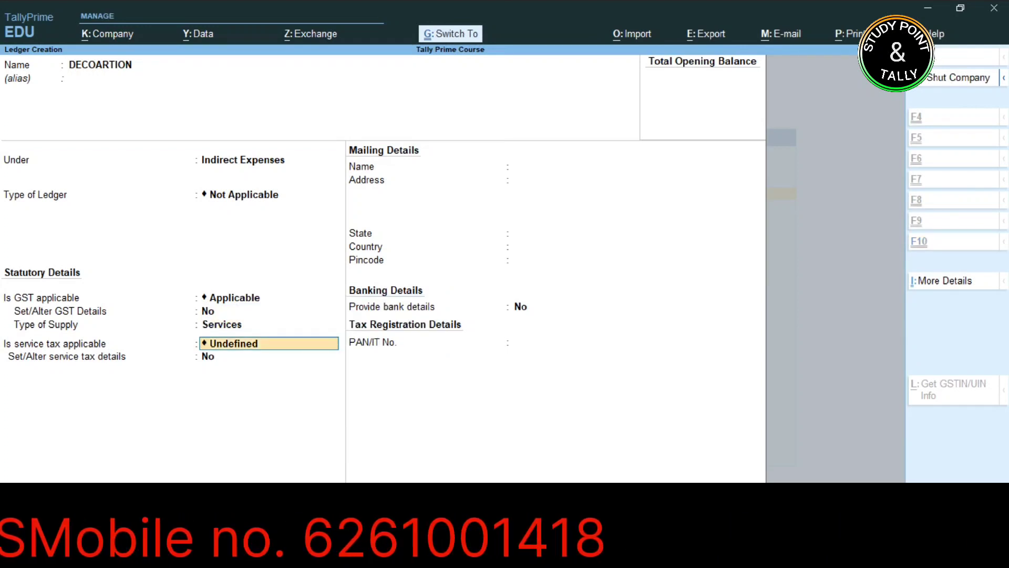
key("ctrl+a")
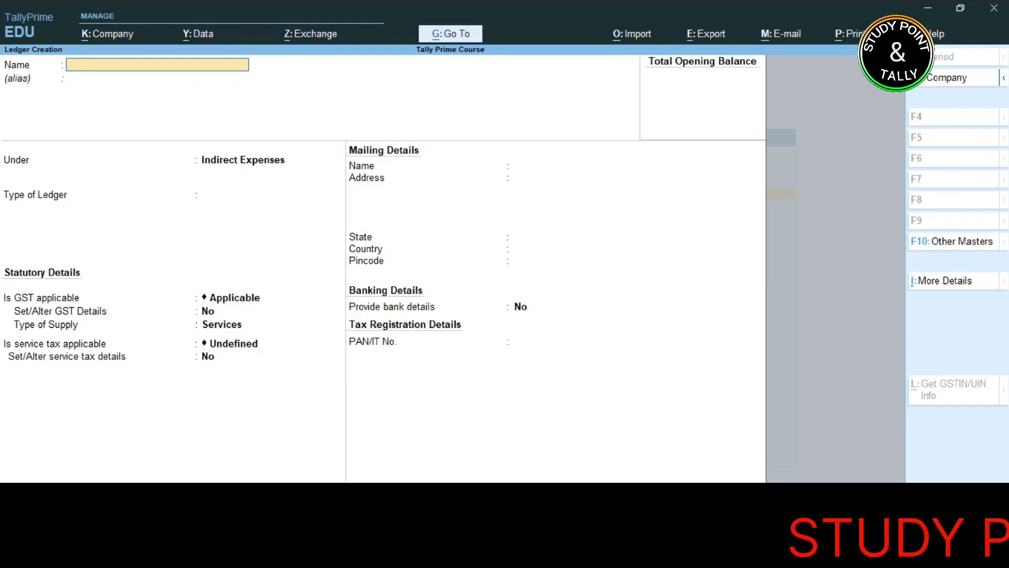
Leave ledger creation and open the existing Computer Service ledger for alteration.
key("Escape")
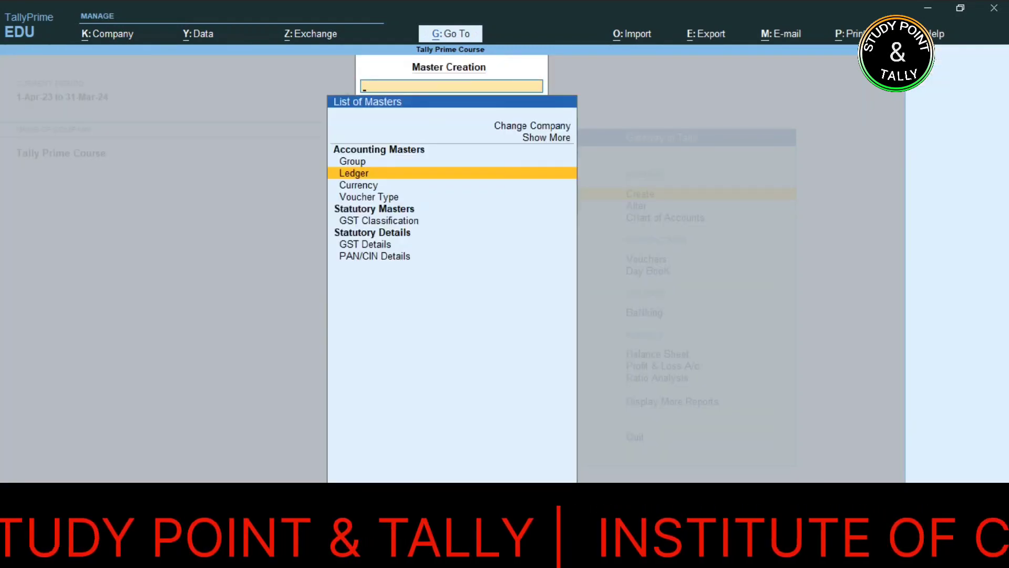
key("Escape")
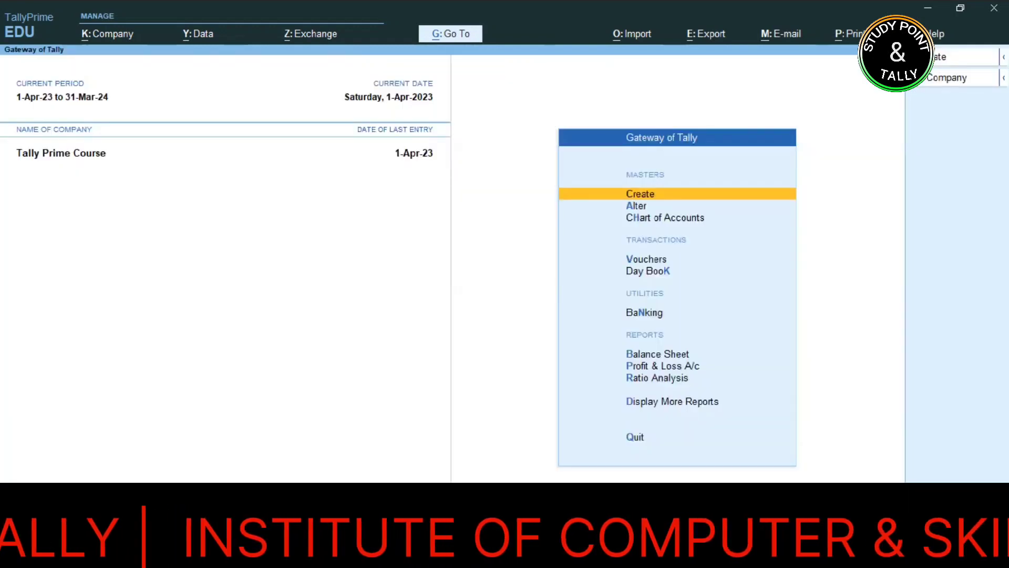
key("Down")
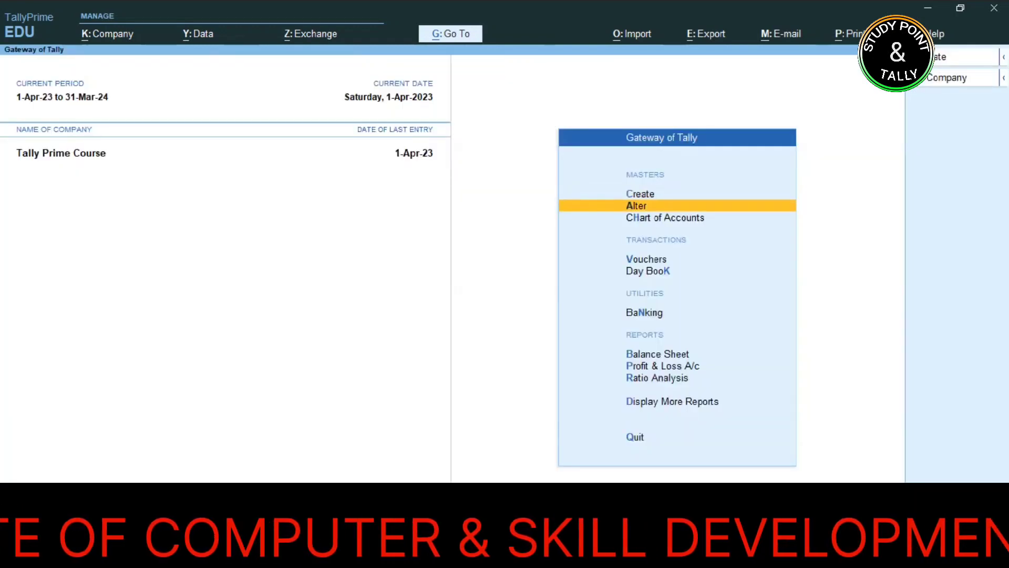
key("Return")
key("Down")
key("Return")
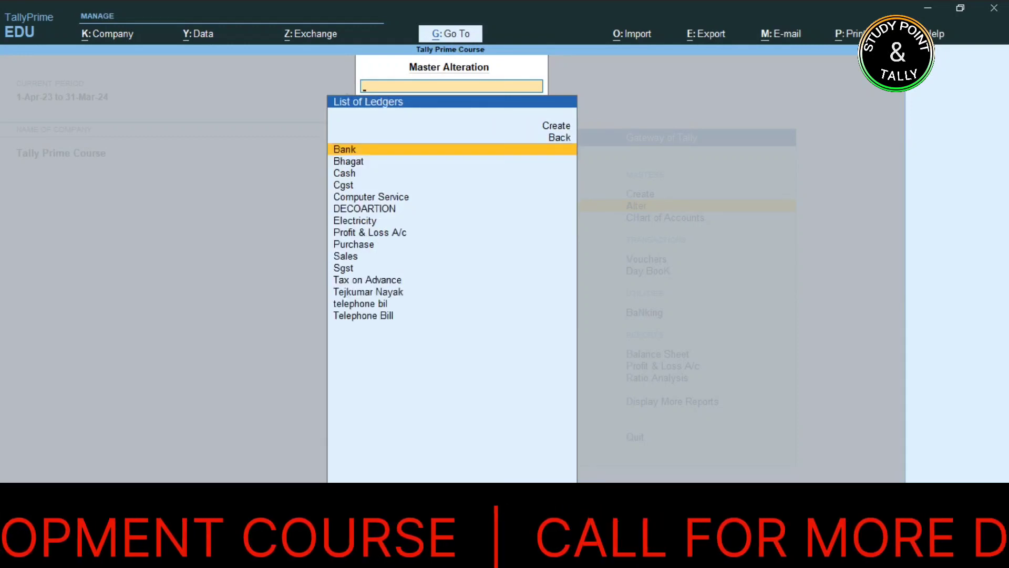
key("Down")
key("Down")
key("Down")
key("Down")
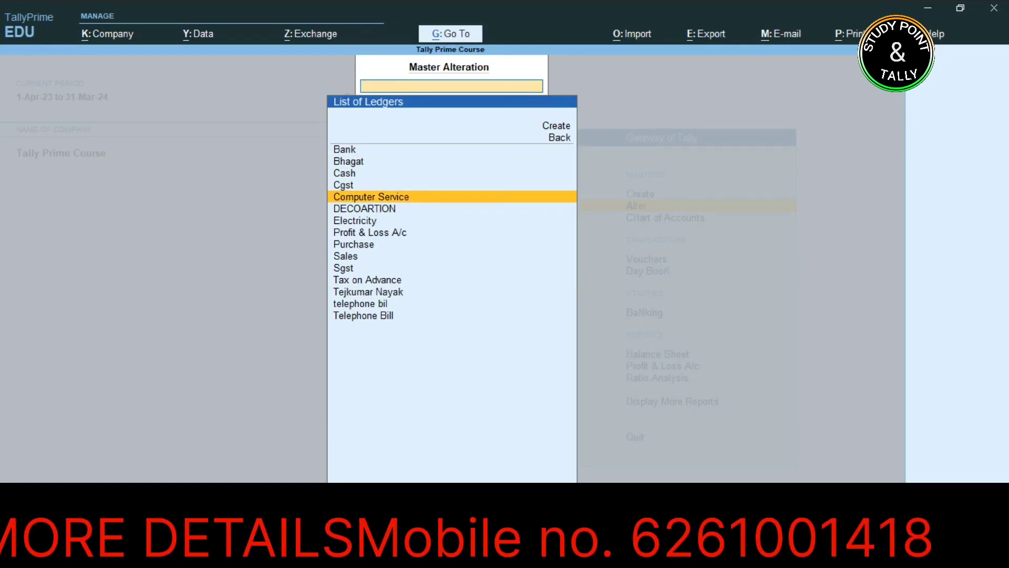
key("Return")
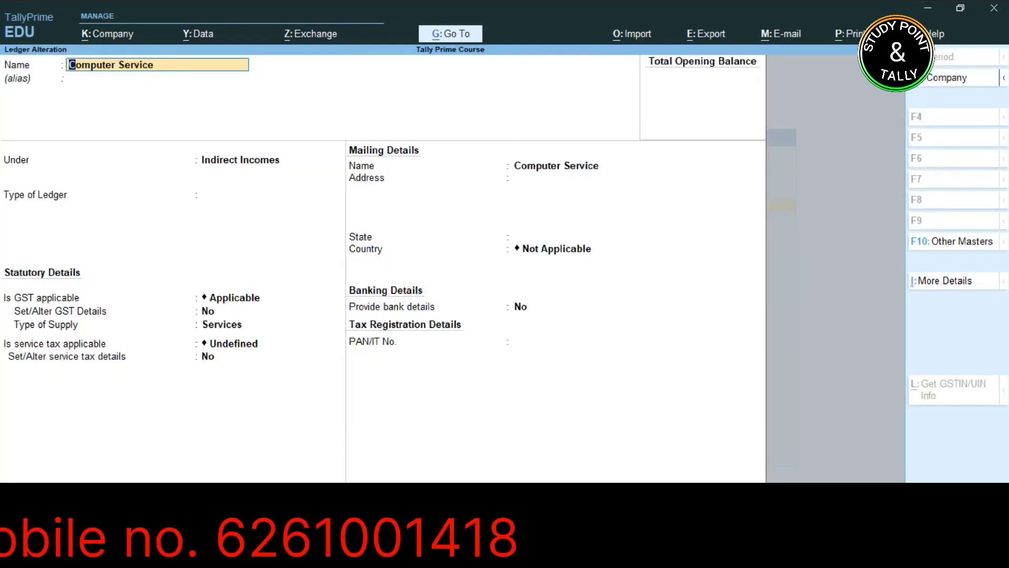
Keep Computer Service under Indirect Incomes with ledger type Not Applicable and GST Applicable, and set Set/Alter GST Details to Yes.
key("Return")
key("Return")
key("Return")
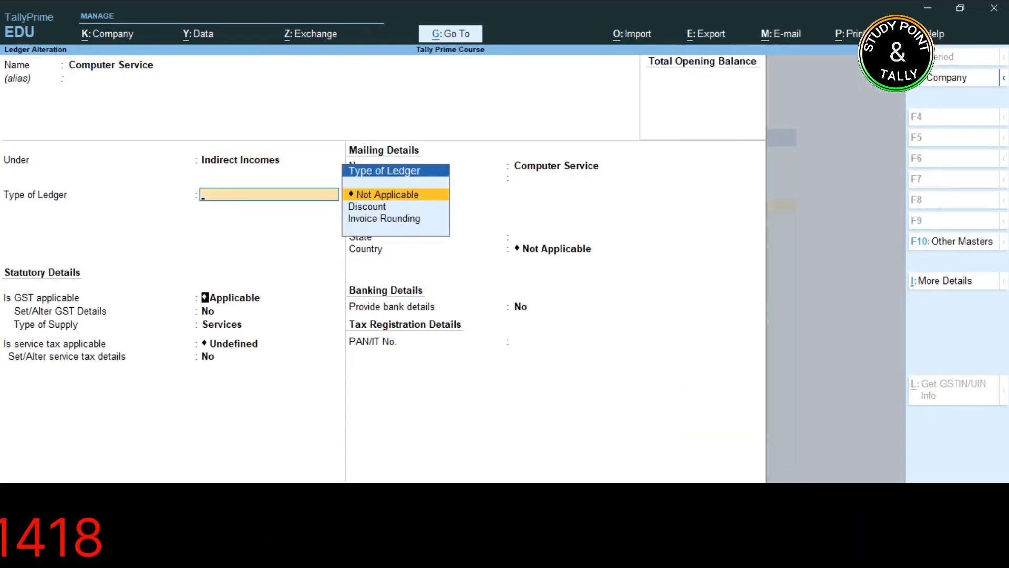
key("Return")
key("Return")
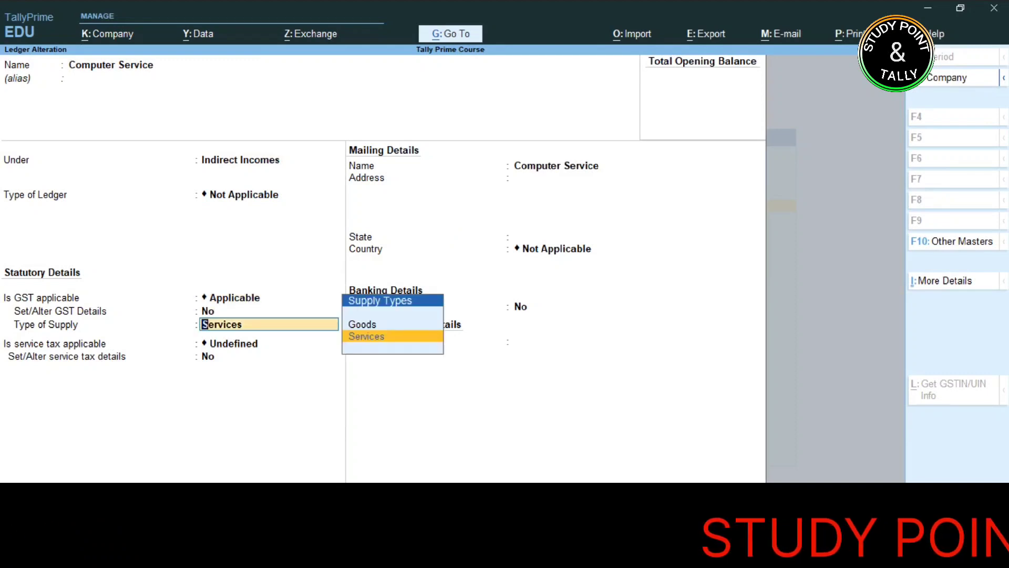
key("BackSpace")
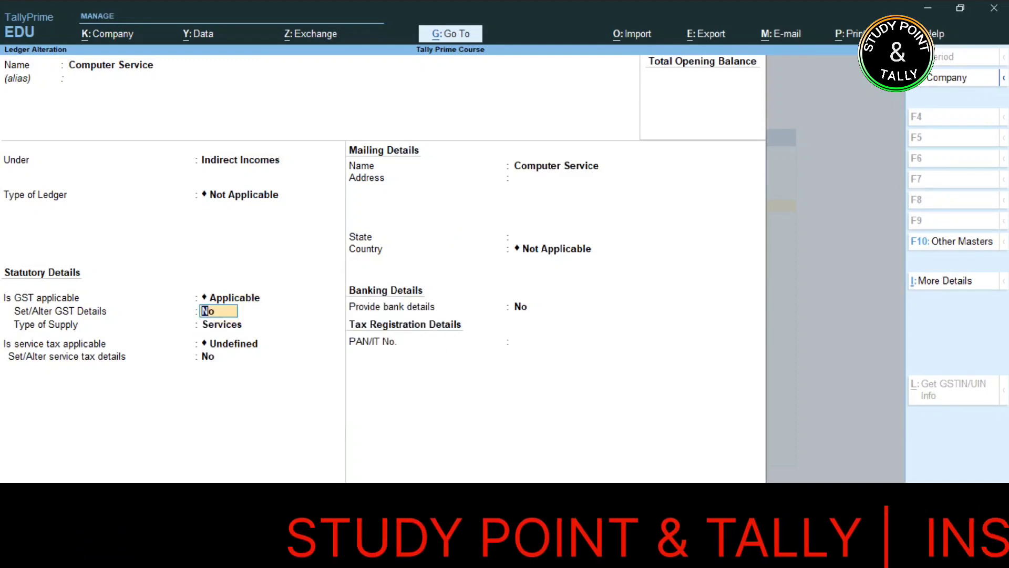
key("BackSpace")
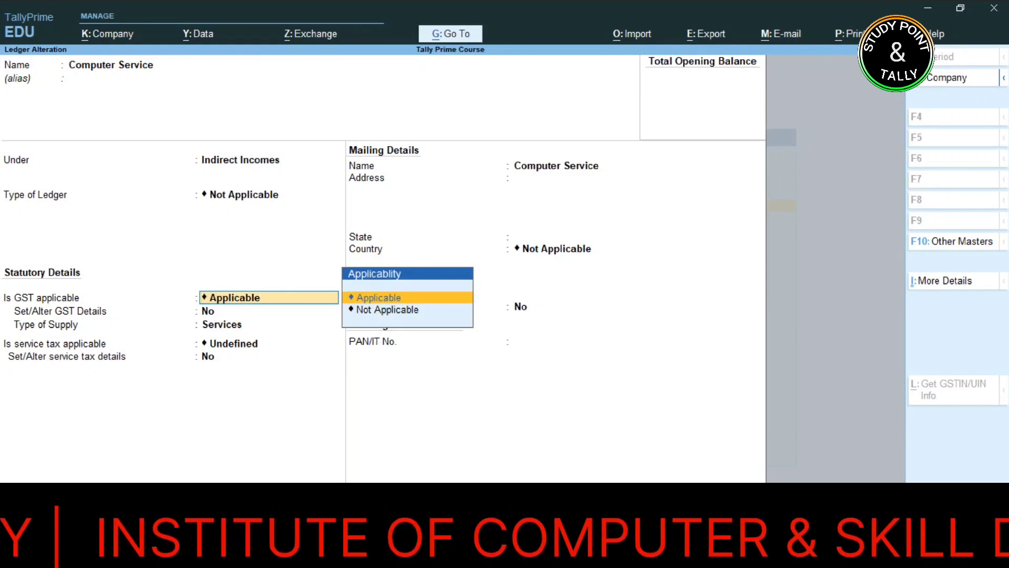
key("Return")
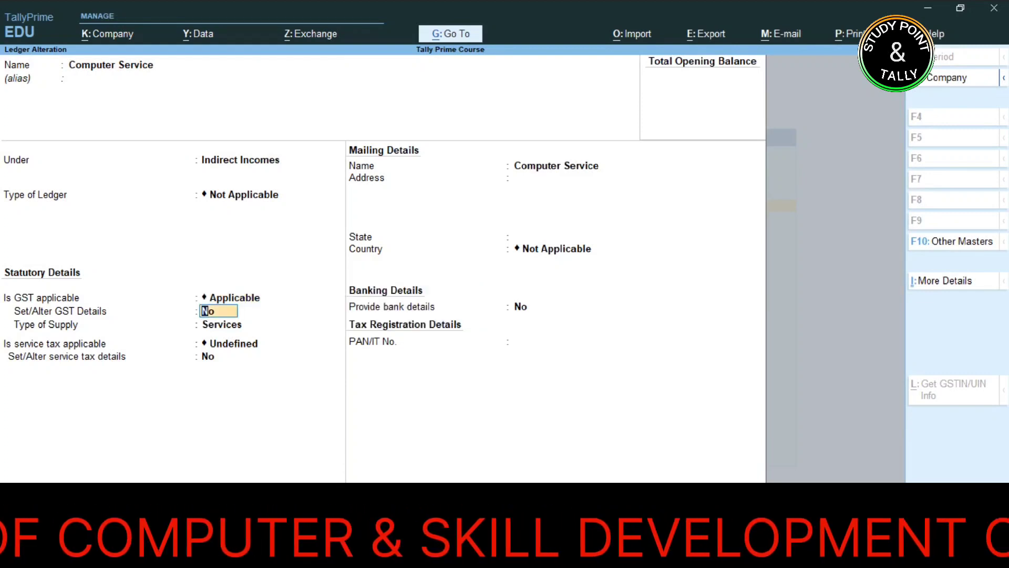
type("Y")
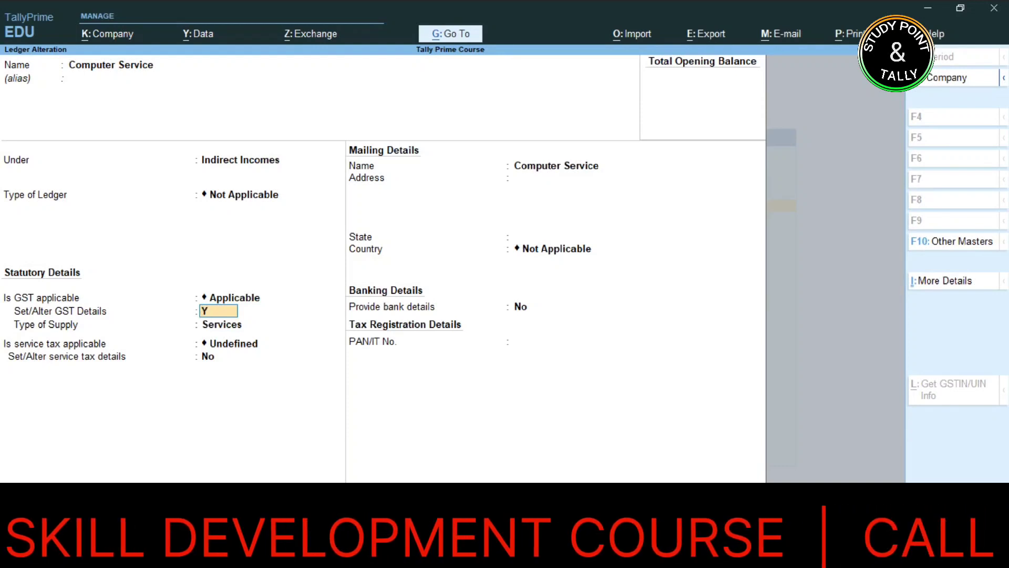
key("Return")
In the Computer Service GST details, keep the classification Undefined, enter HSN/SAC 1425, and keep non-GST goods as No.
key("Return")
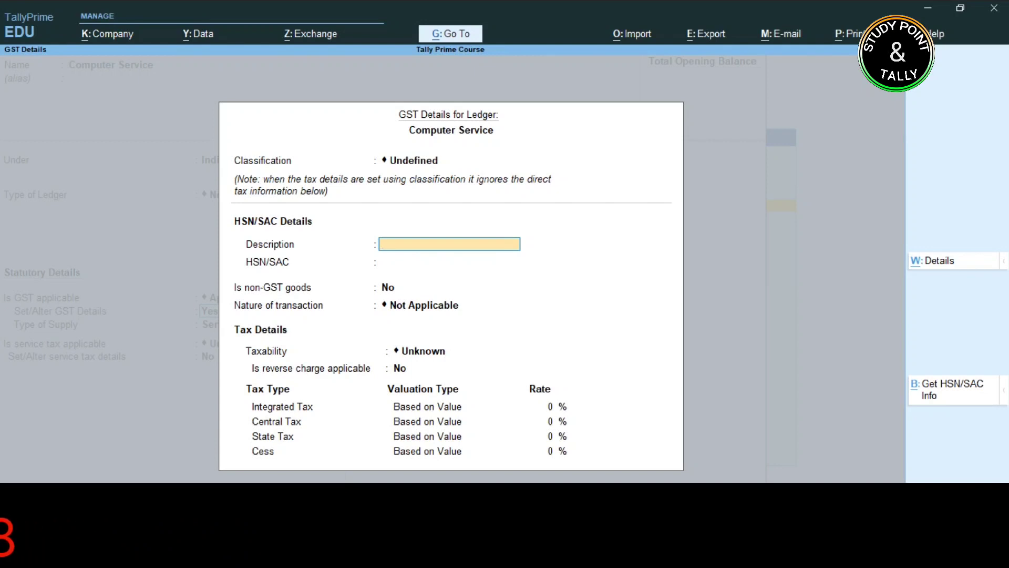
key("Return")
type("1425")
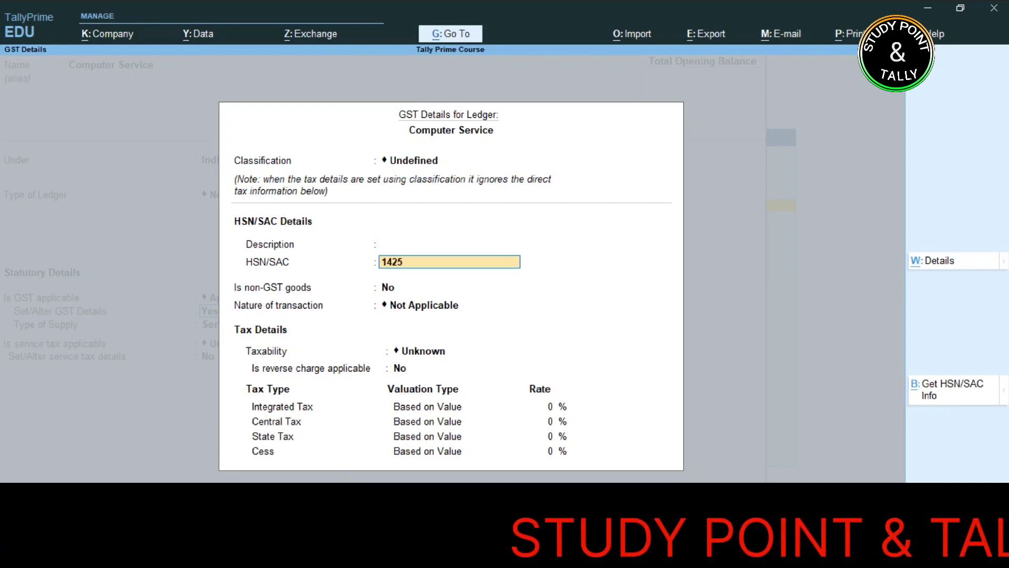
key("Return")
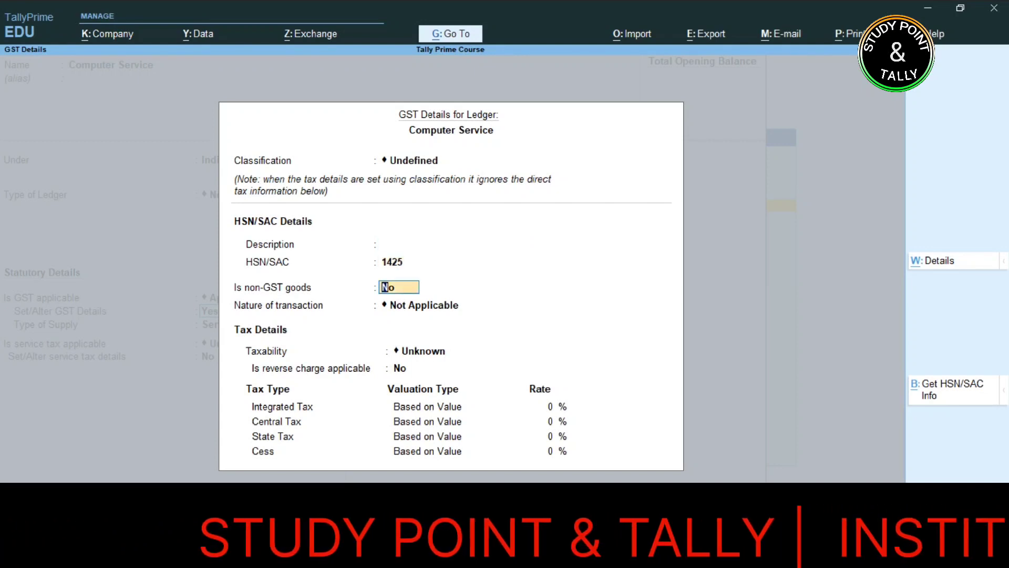
key("Return")
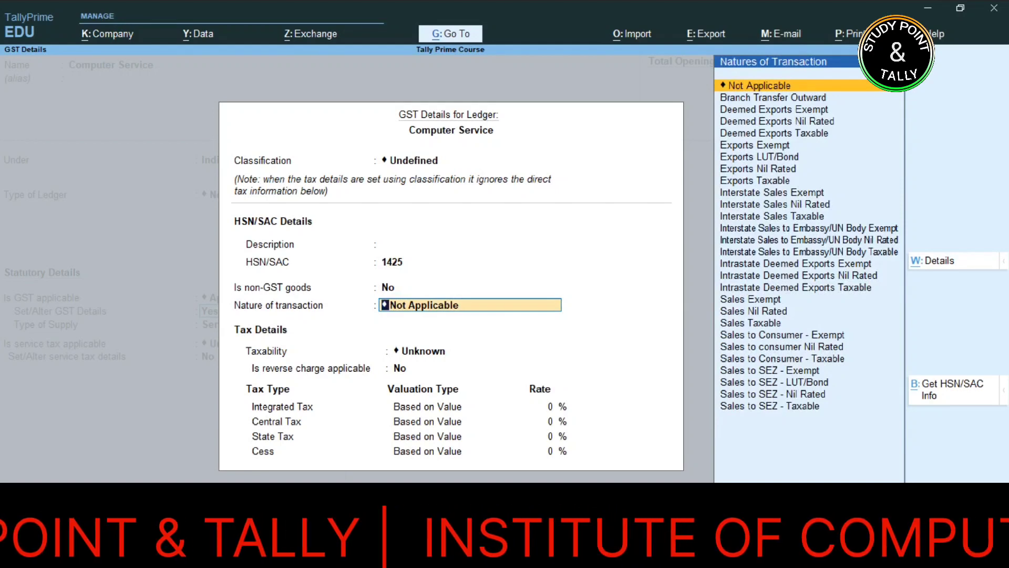
In the Computer Service GST details, keep the nature of transaction Not Applicable, set taxability to Taxable, and keep reverse charge as No.
type("PT")
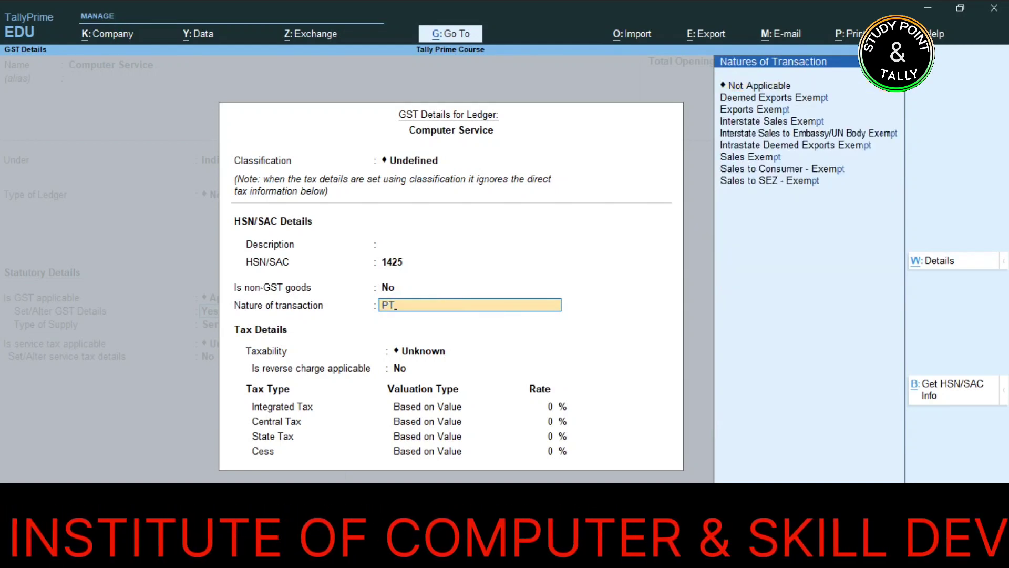
key("BackSpace")
key("BackSpace")
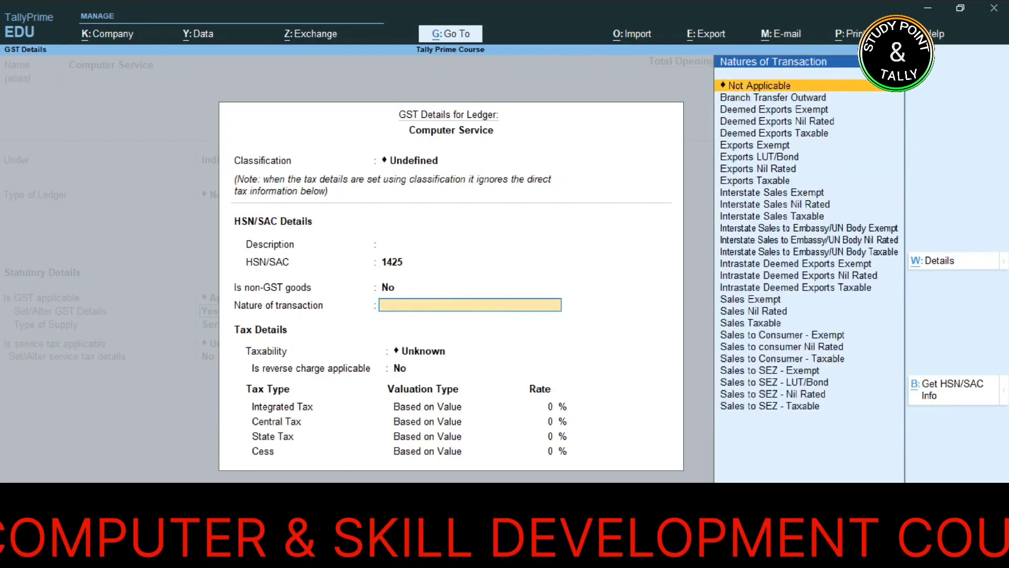
key("Return")
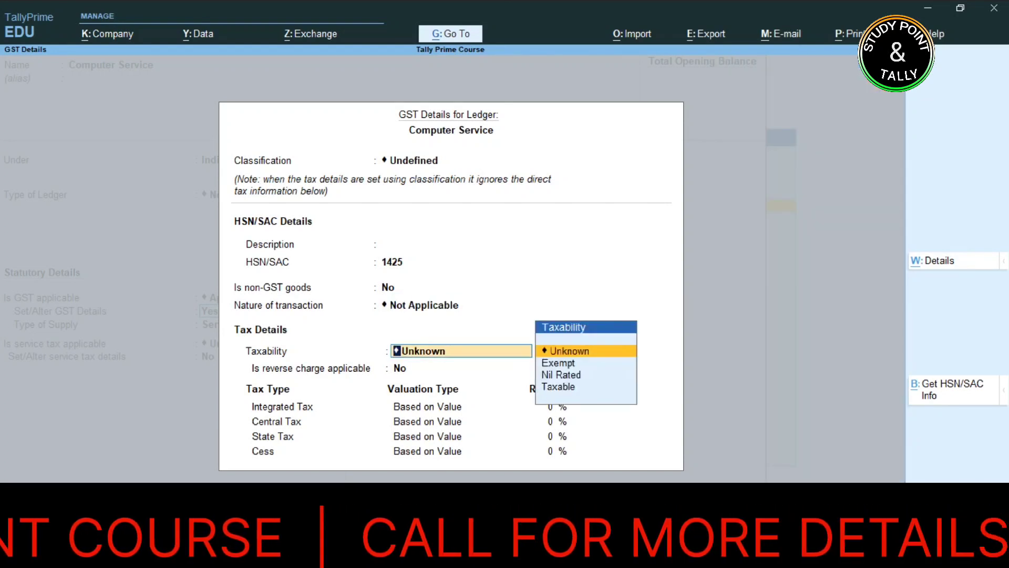
key("Down")
key("Down")
key("Down")
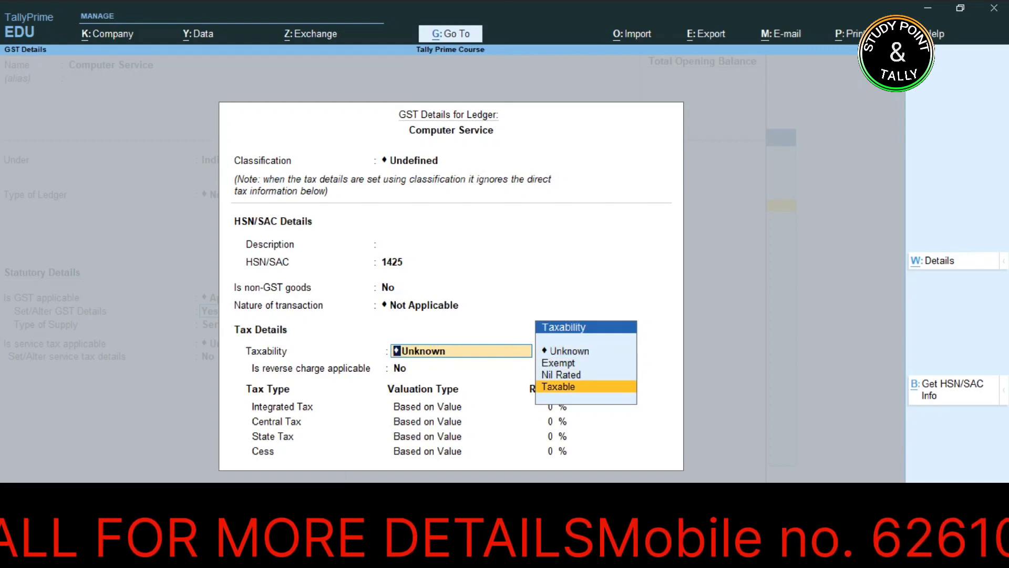
key("Return")
key("Return")
Set the integrated tax rate for Computer Service to 18%, accept the GST details, and save the ledger with Services as the supply type.
type("18")
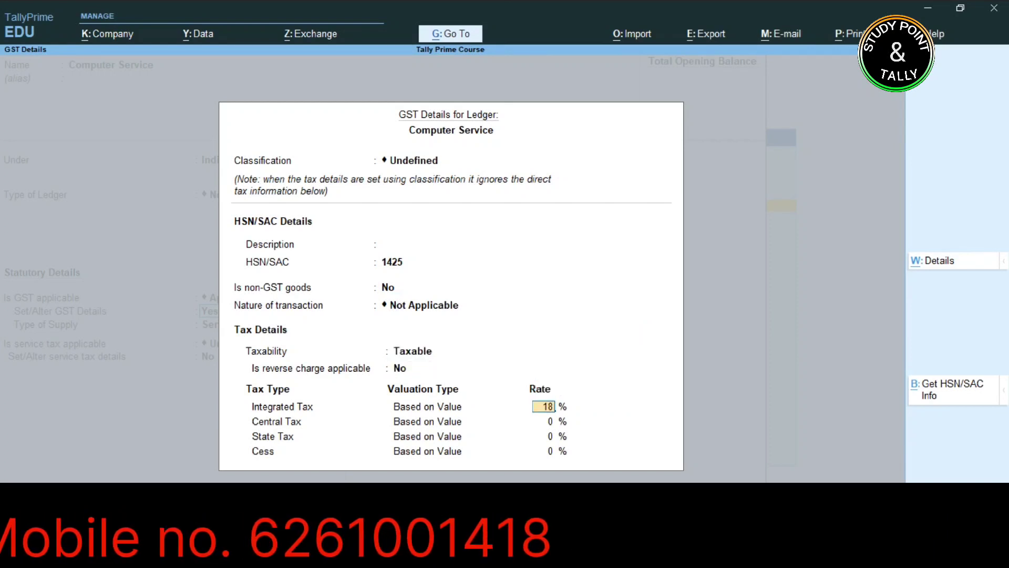
key("Return")
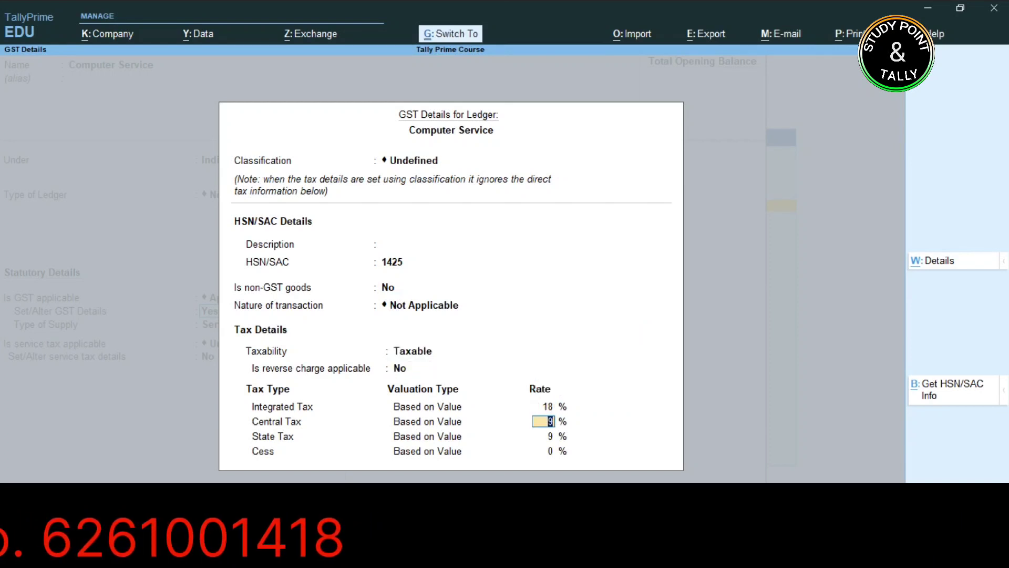
key("ctrl+a")
key("Return")
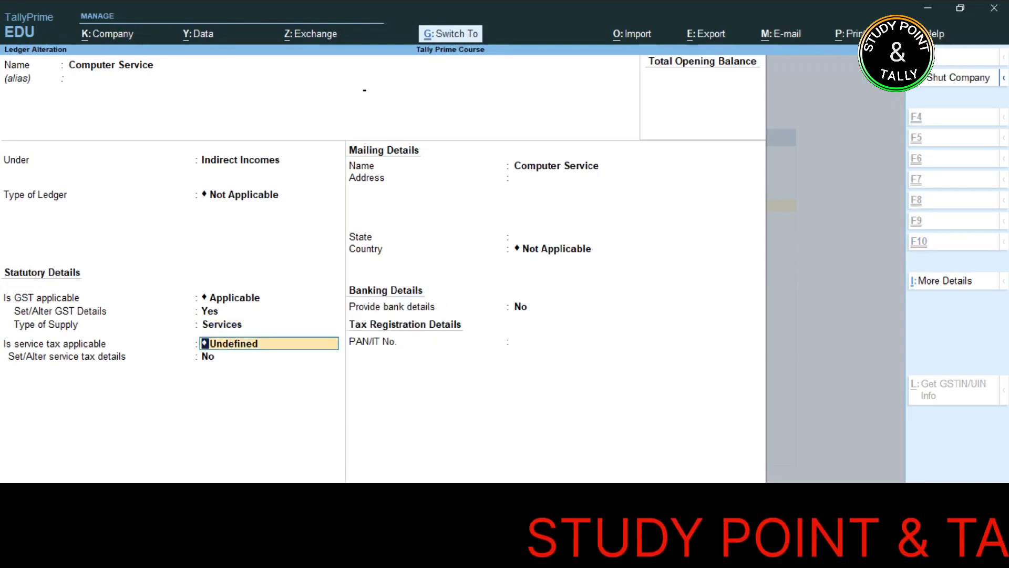
key("ctrl+a")
Open the DECOARTION ledger for alteration, keeping it under Indirect Expenses with ledger type Not Applicable and GST Applicable.
key("Down")
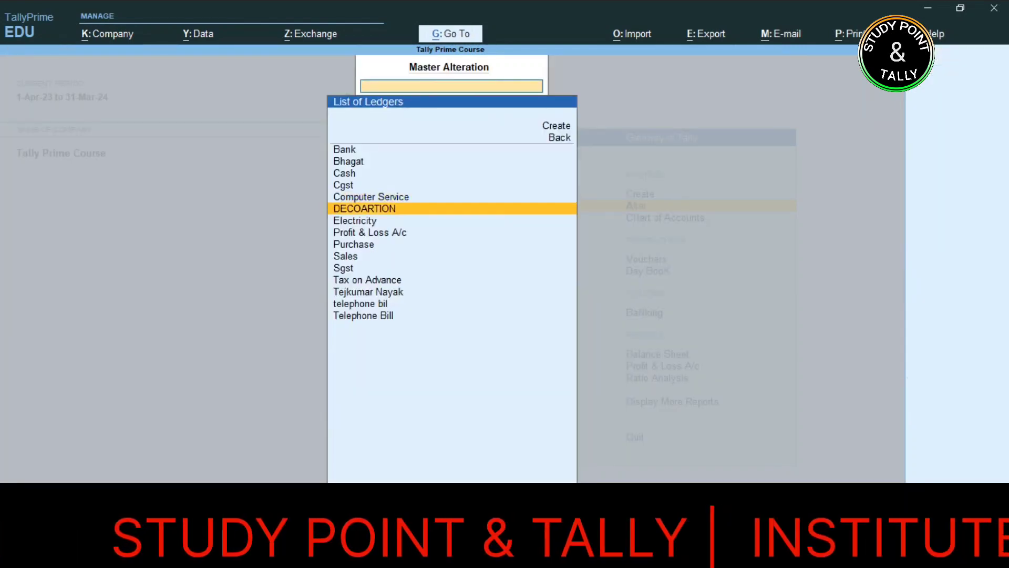
key("Return")
key("Return")
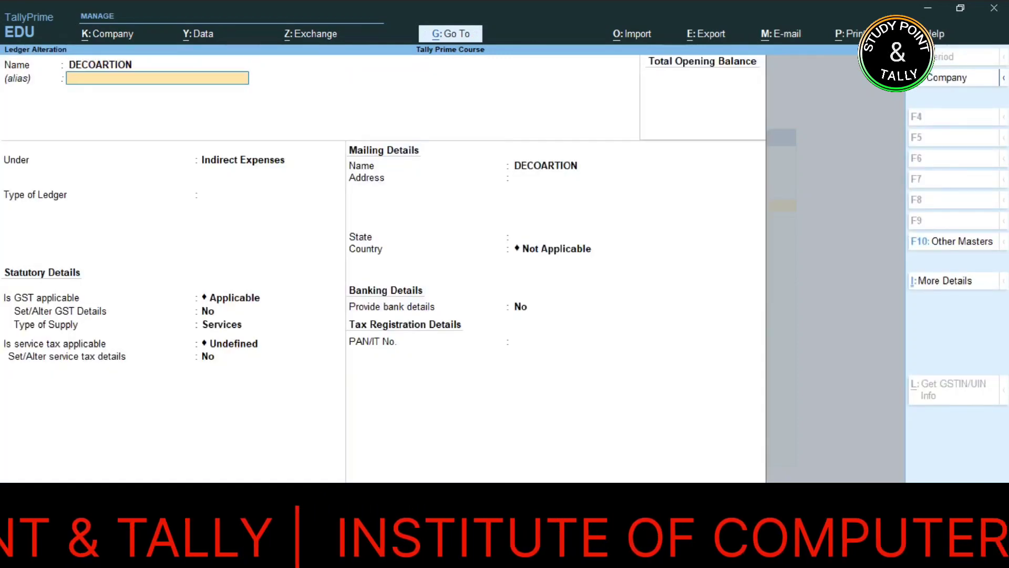
key("Return")
key("Return")
key("Return")
key("Return")
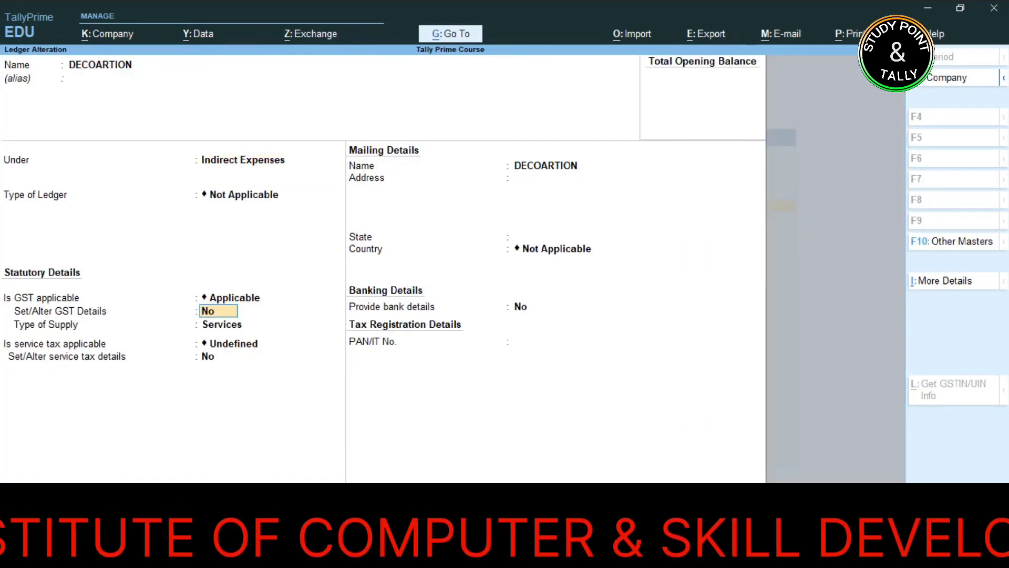
Set Set/Alter GST Details to Yes for DECOARTION and accept the GST details with the nature of transaction Not Applicable.
key("y")
key("Return")
key("Return")
key("Return")
key("Return")
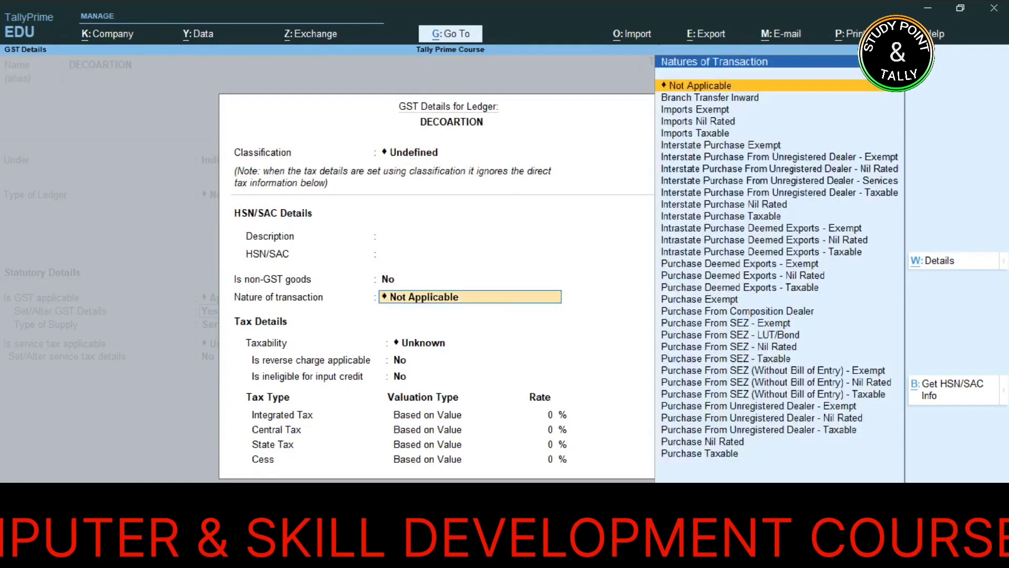
key("Return")
key("ctrl+a")
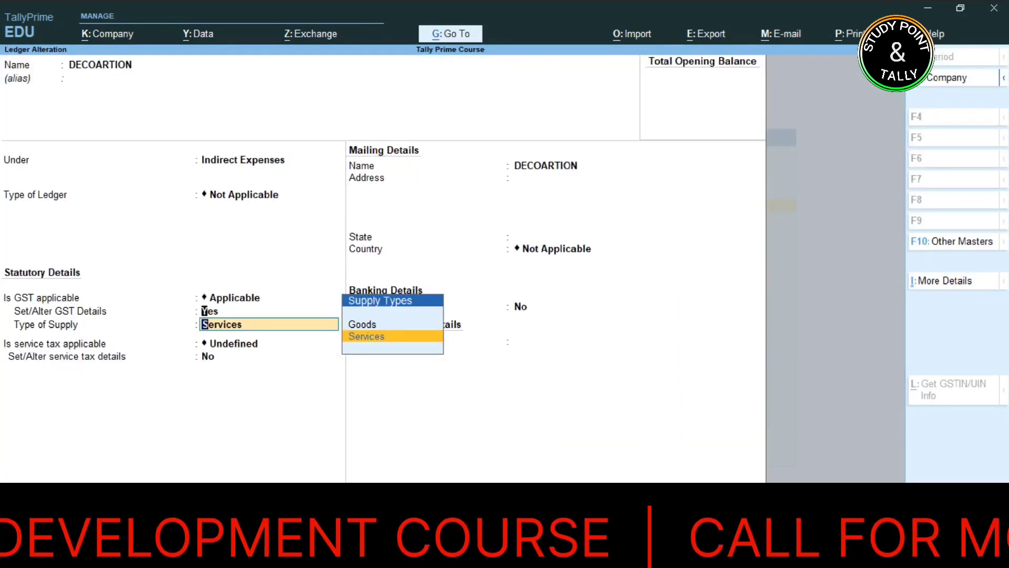
Reopen the DECOARTION GST details and set taxability to Taxable, keeping reverse charge and ineligible for input credit as No.
key("BackSpace")
key("Return")
key("Return")
key("Return")
key("Return")
key("Return")
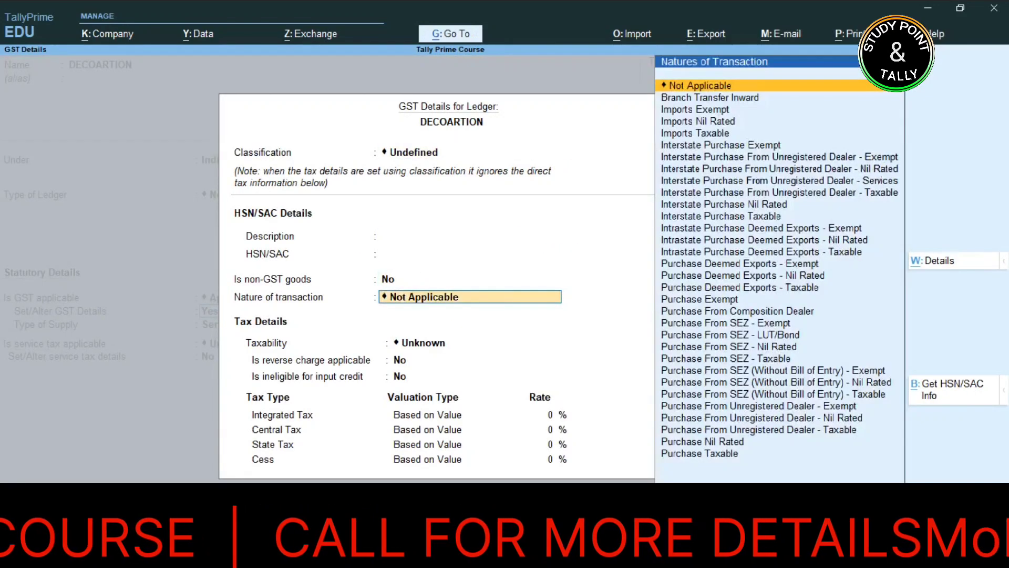
key("Return")
key("Down")
key("Down")
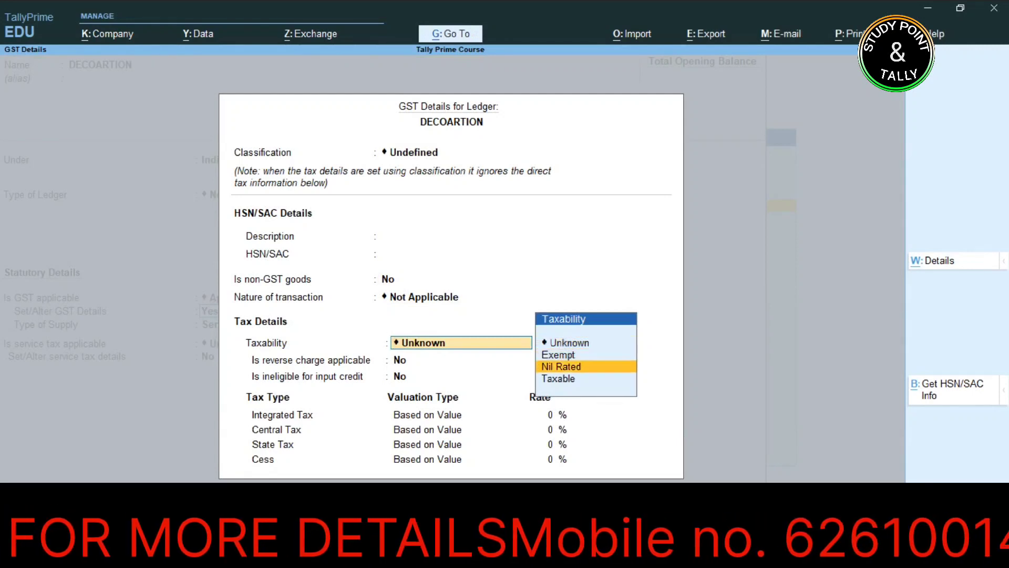
key("Down")
key("Return")
key("Return")
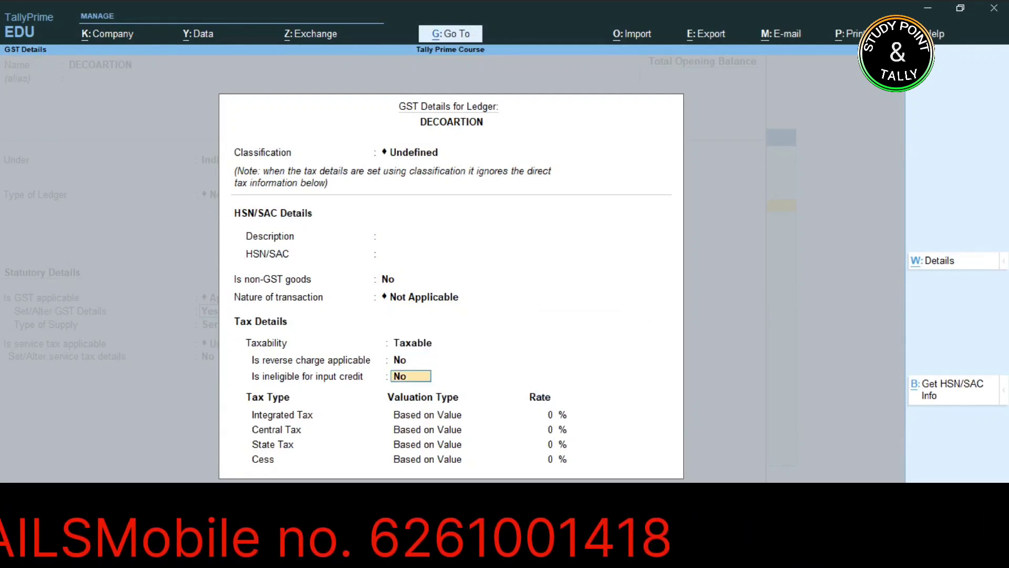
key("Return")
Set DECOARTION's integrated tax rate to 18%, accept the GST details, and save the ledger with Services as the type of supply.
type("18")
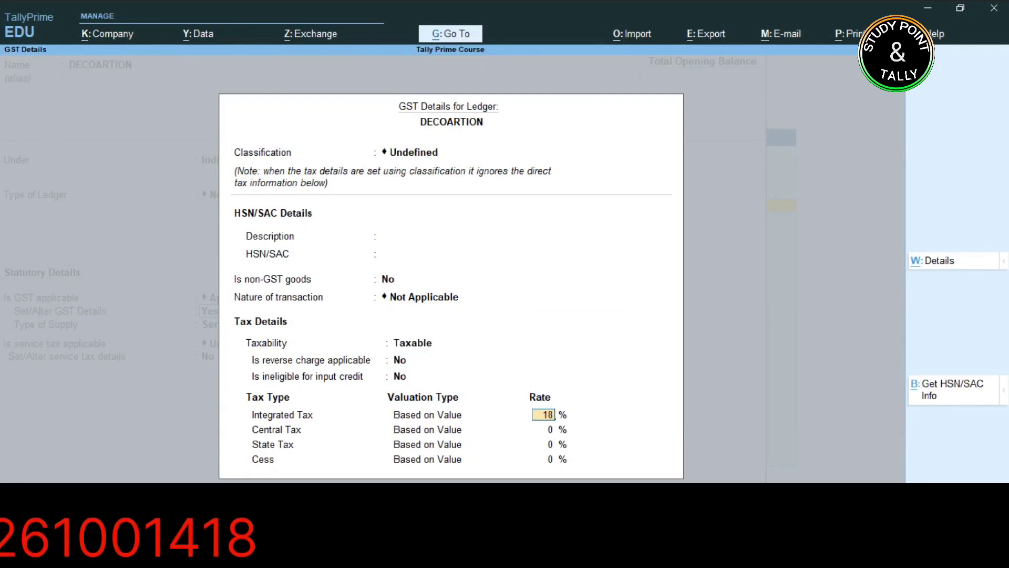
key("Return")
key("ctrl+a")
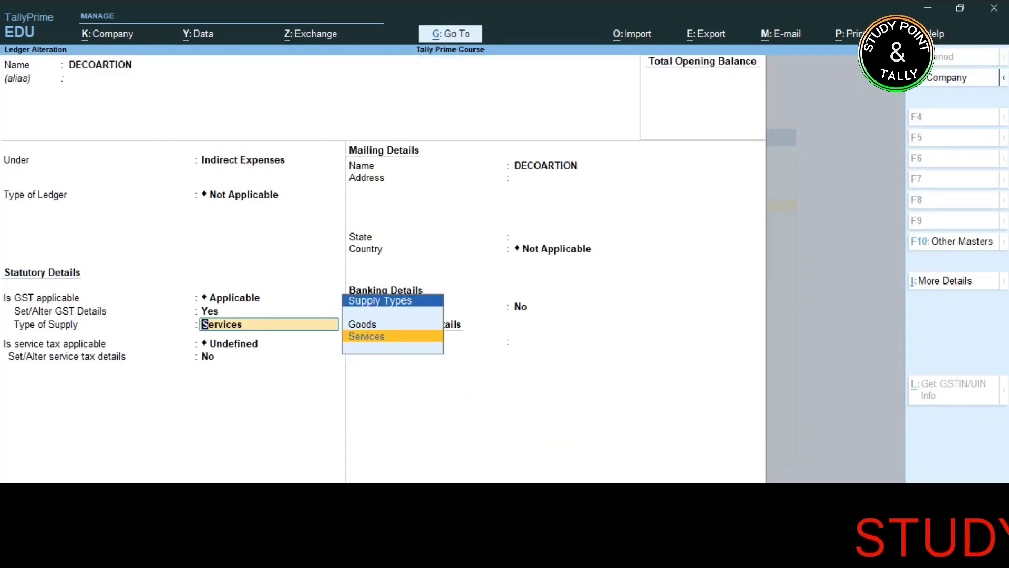
key("Return")
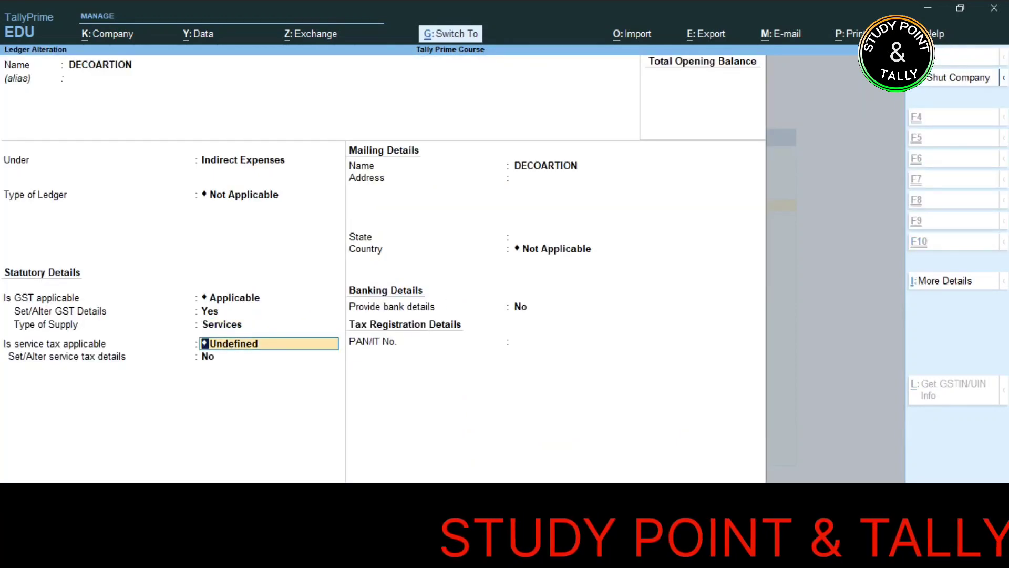
key("ctrl+a")
Leave ledger alteration and start a purchase voucher in Accounting Invoice mode.
key("Escape")
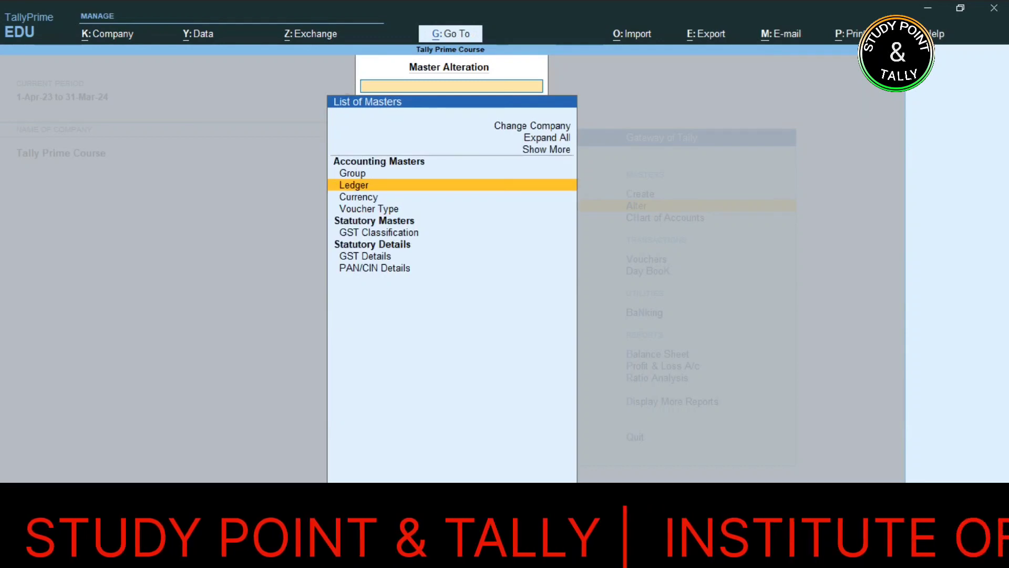
key("Escape")
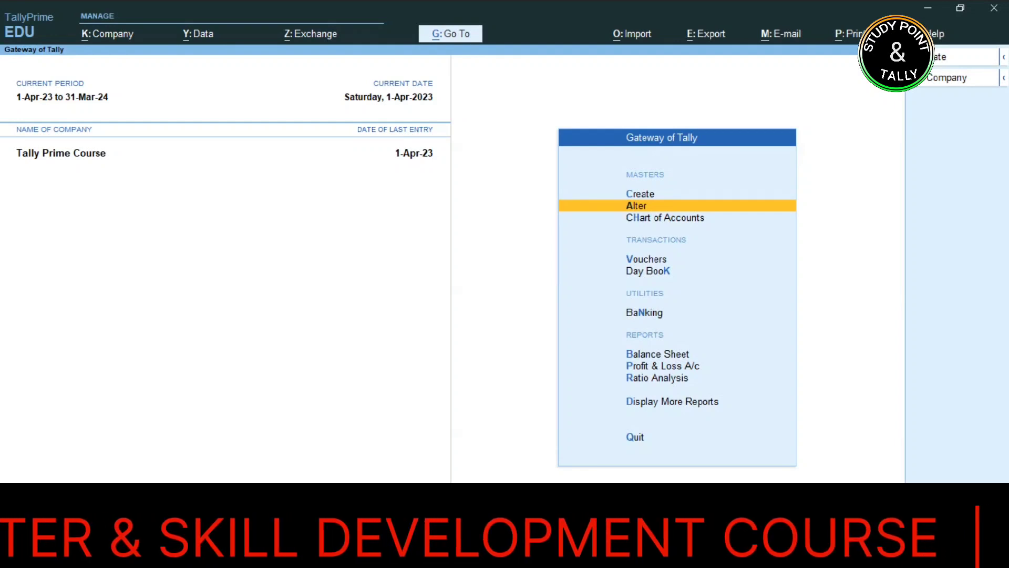
left_click(646, 258)
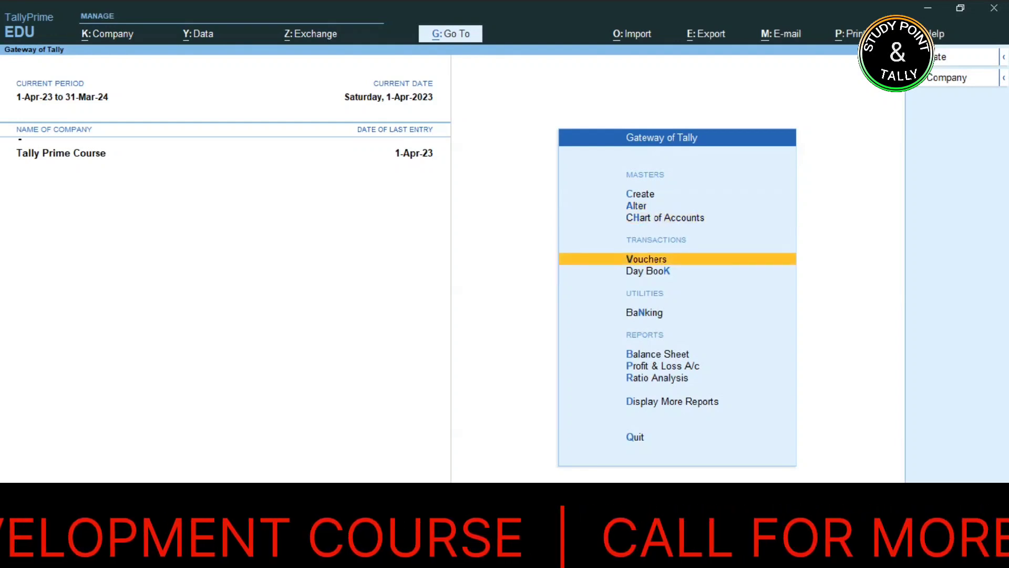
key("Return")
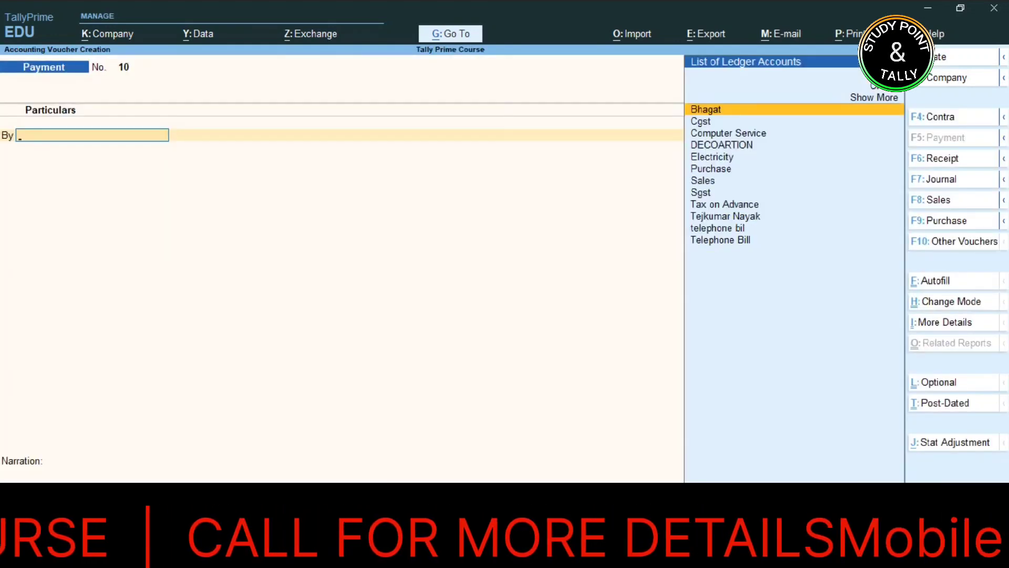
key("F9")
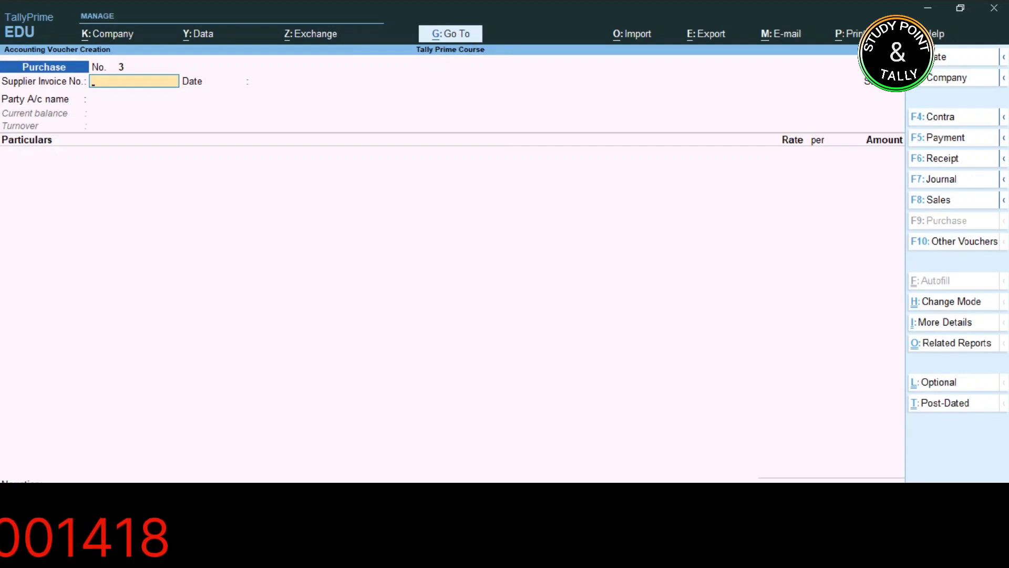
key("ctrl+h")
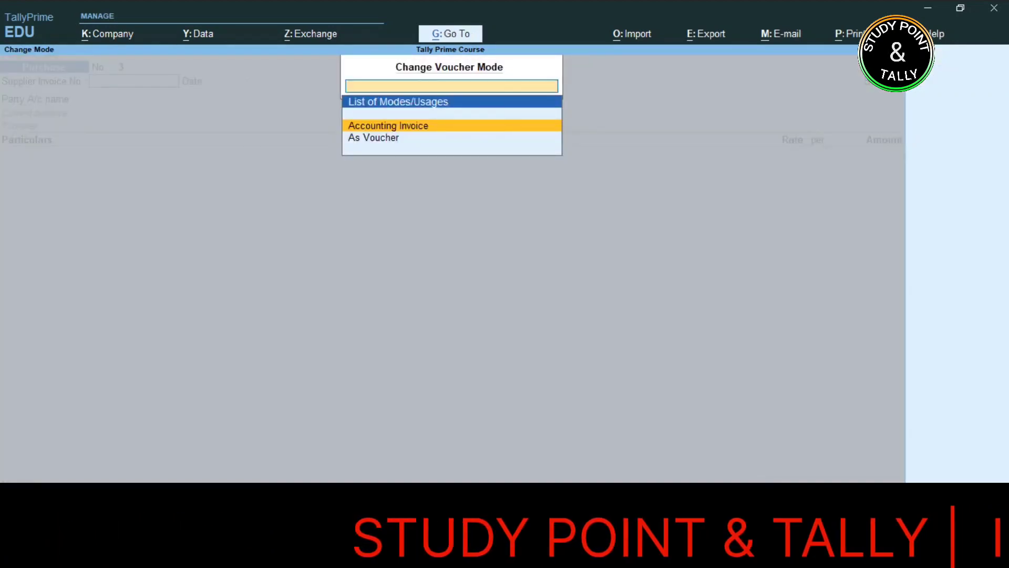
key("Return")
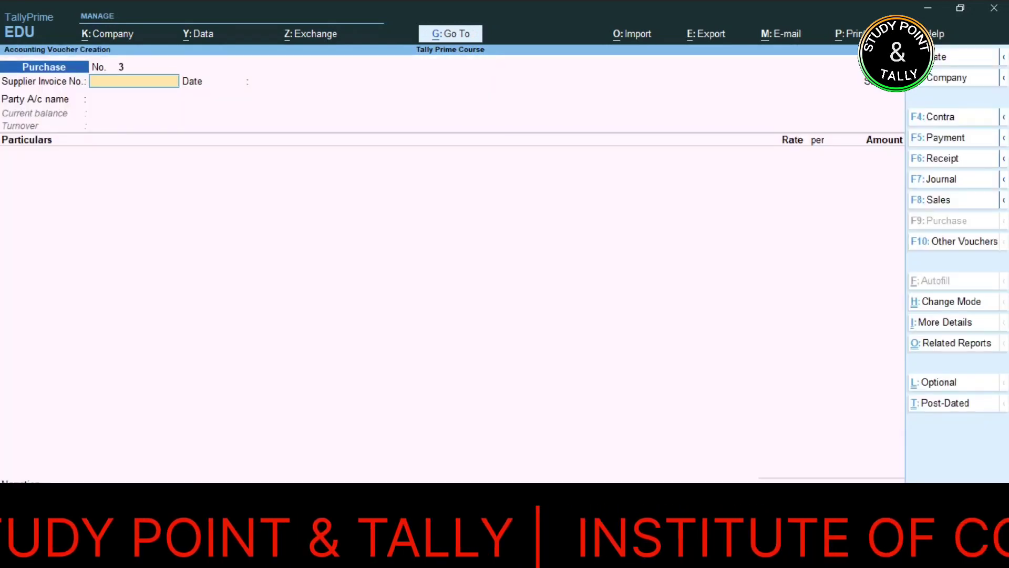
Leave the supplier invoice number and date blank, try Bank as the party account, and back out of its receipt details.
key("Return")
key("Return")
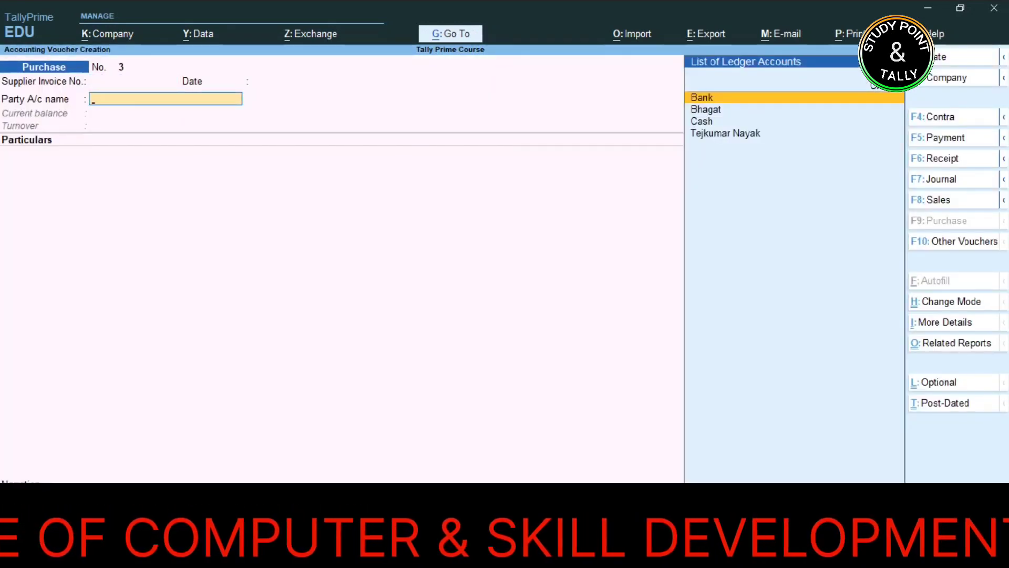
key("Return")
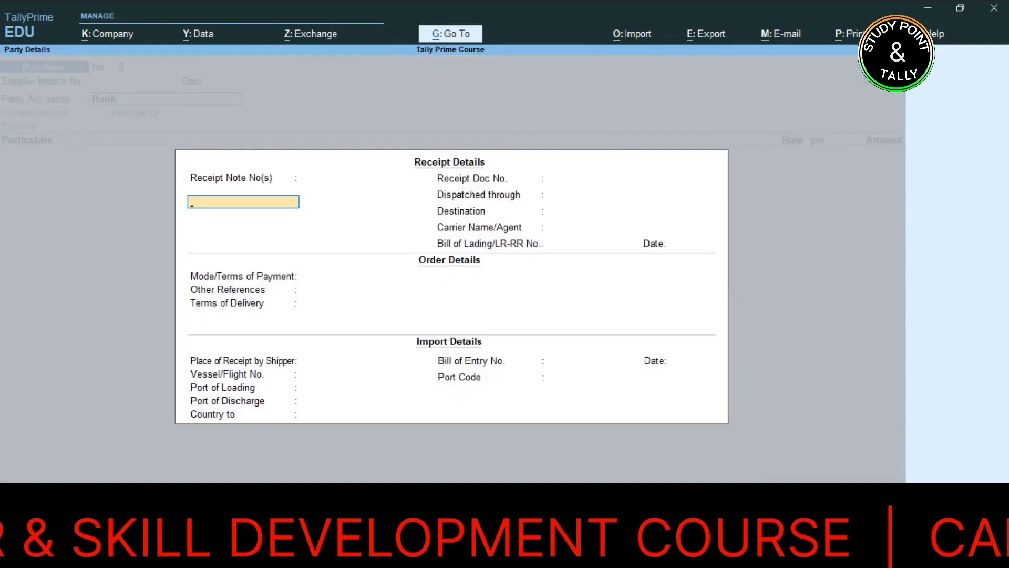
key("Escape")
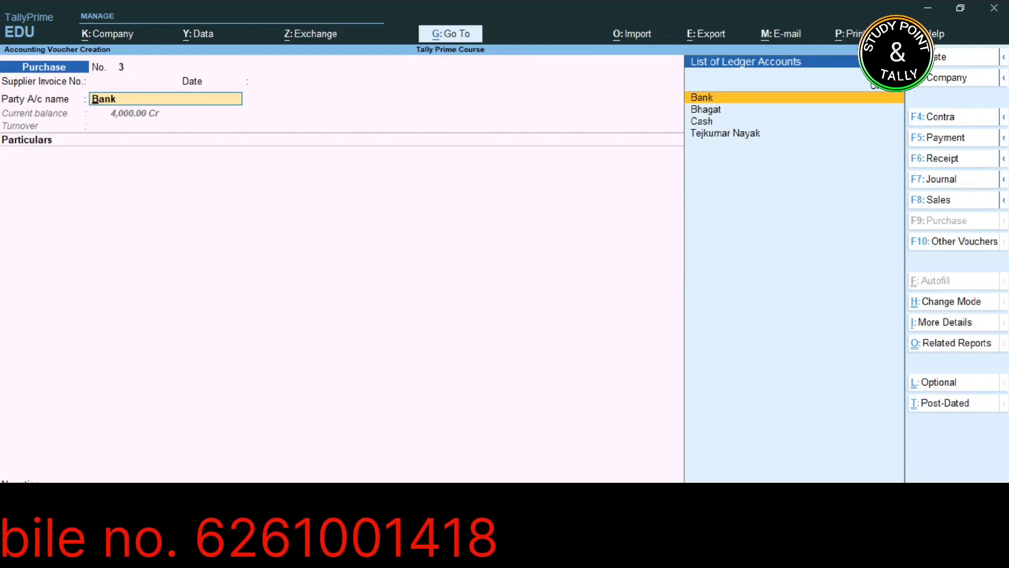
Start a new party ledger from the purchase voucher, enter the supplier's name without an alias, and place it under Sundry Creditors.
key("alt")
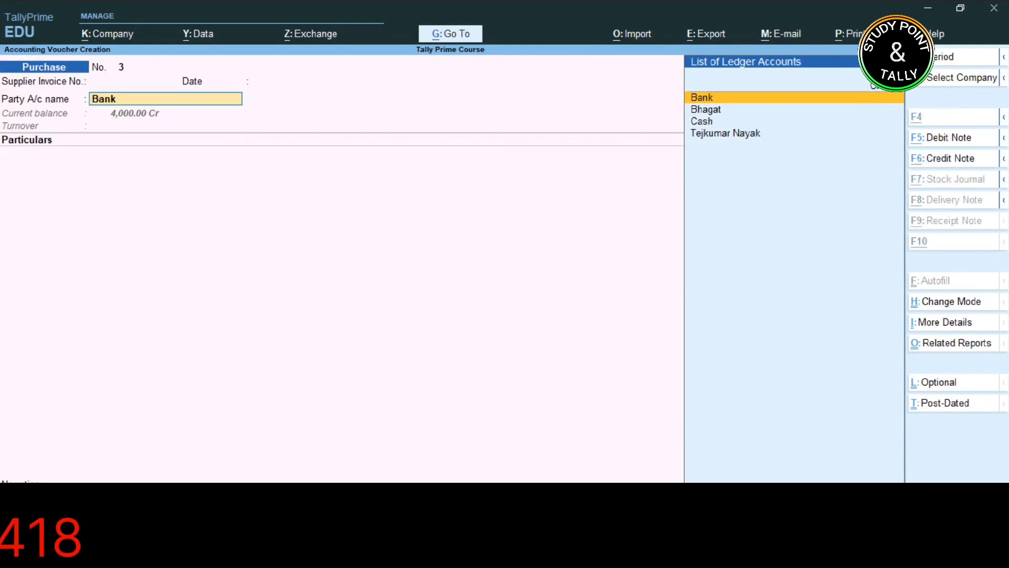
key("alt+c")
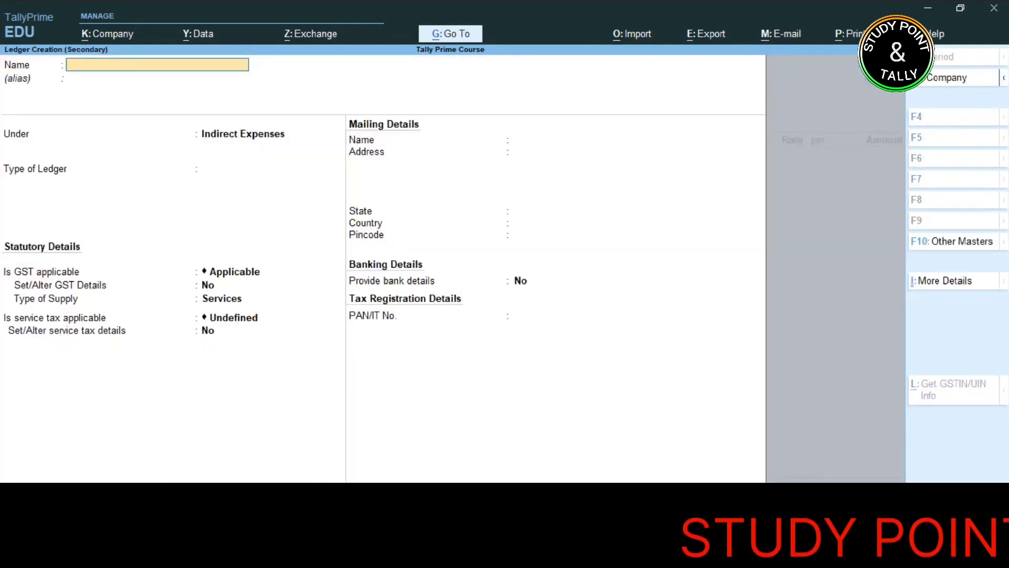
type("RAM")
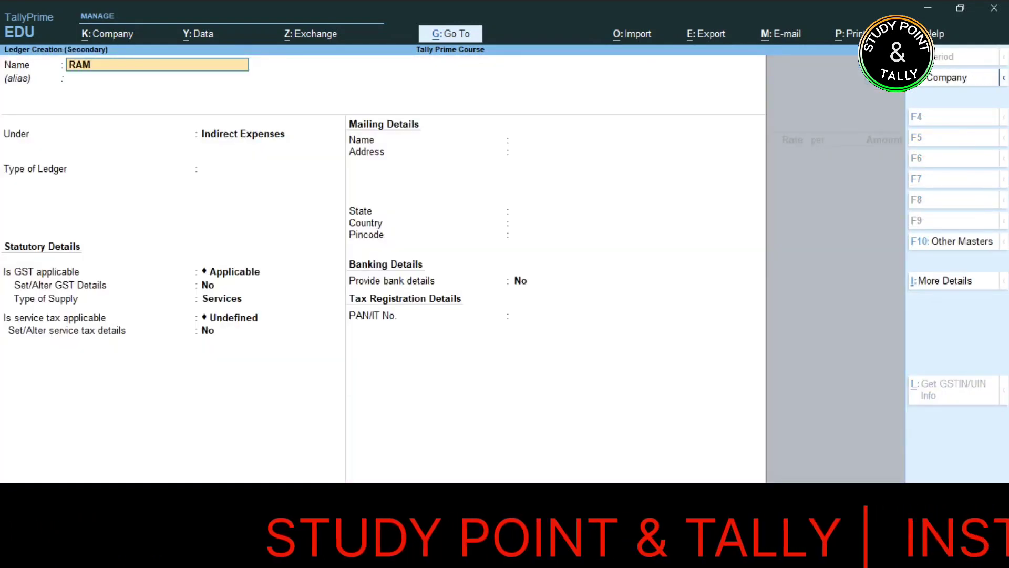
key("Return")
key("Return")
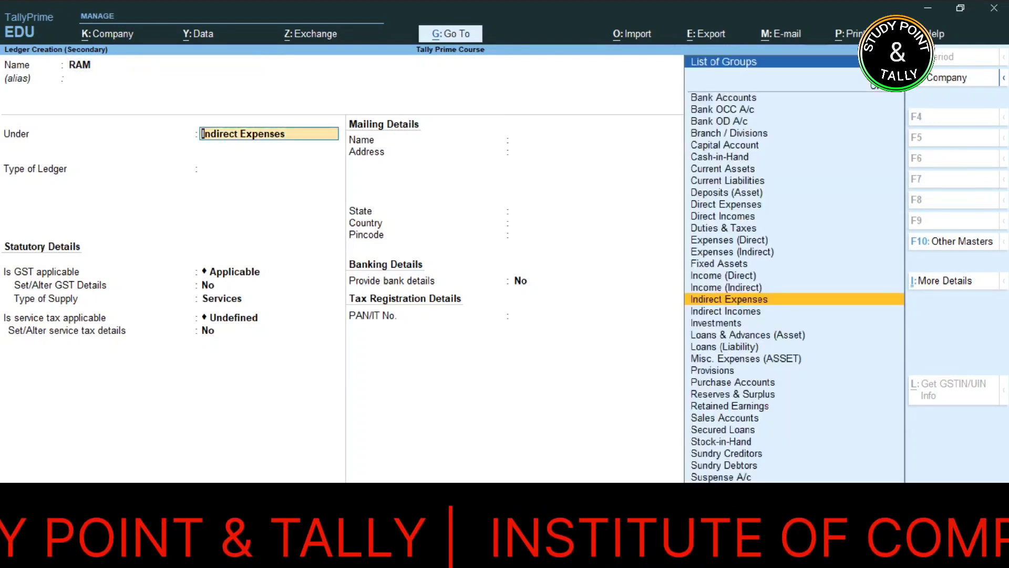
type("SU")
key("Up")
key("Up")
key("Up")
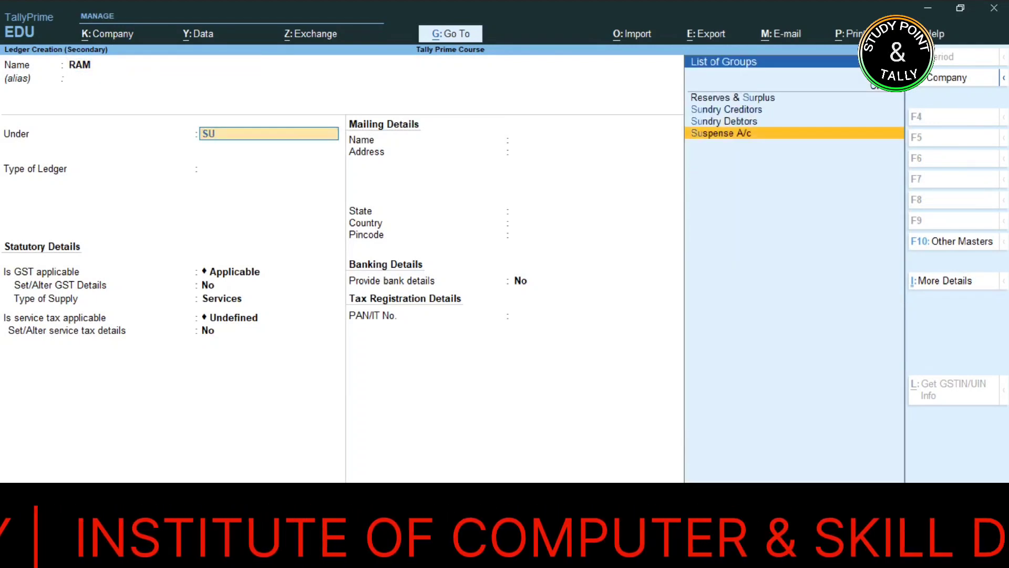
key("Return")
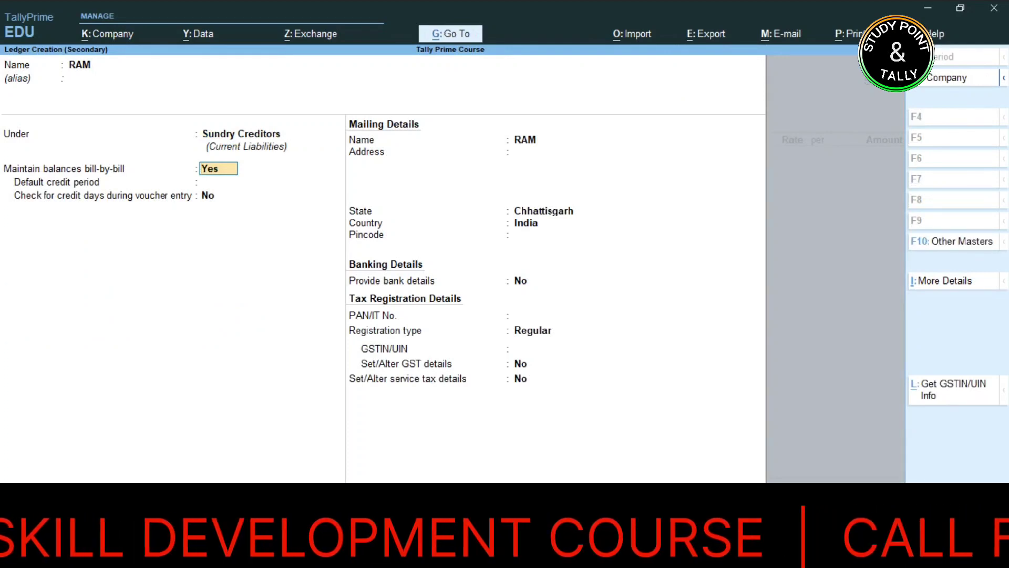
Keep bill-by-bill balances on, enter the supplier's address, keep Chhattisgarh as the state, and save the Sundry Creditors ledger.
key("Return")
key("Return")
key("Return")
key("Return")
key("Return")
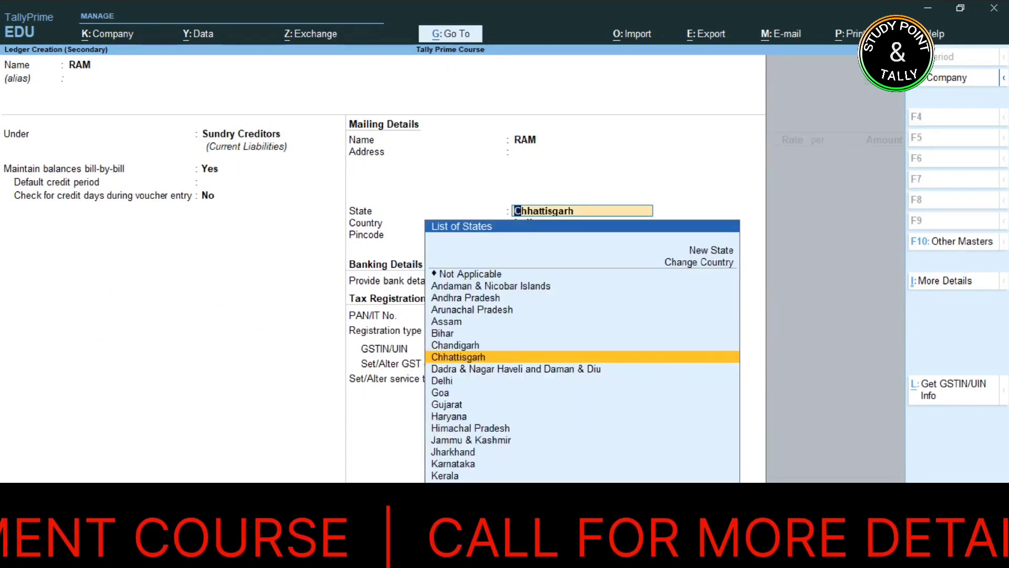
key("BackSpace")
key("BackSpace")
key("Return")
type("RA")
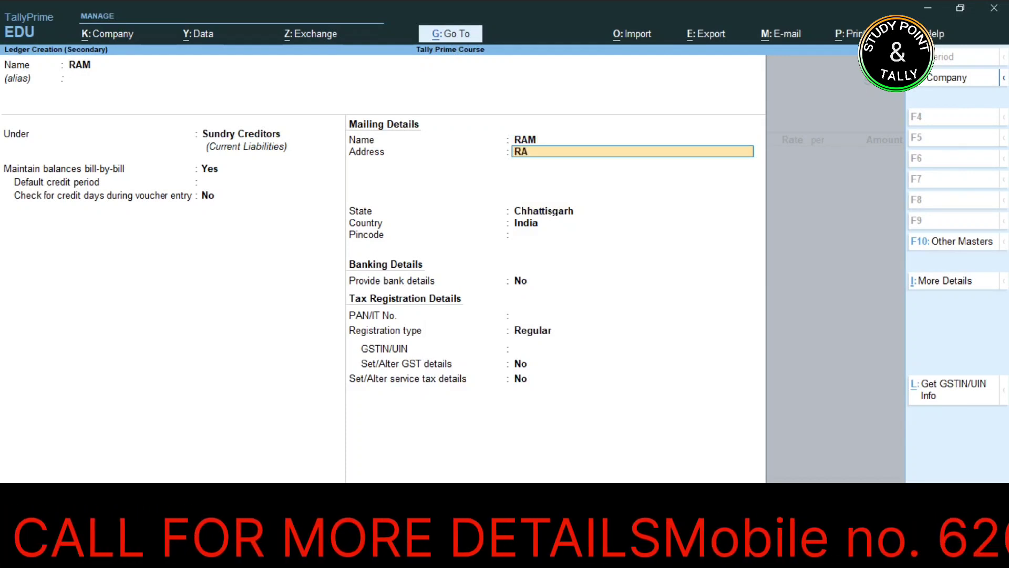
type("IPUR")
key("Return")
key("Return")
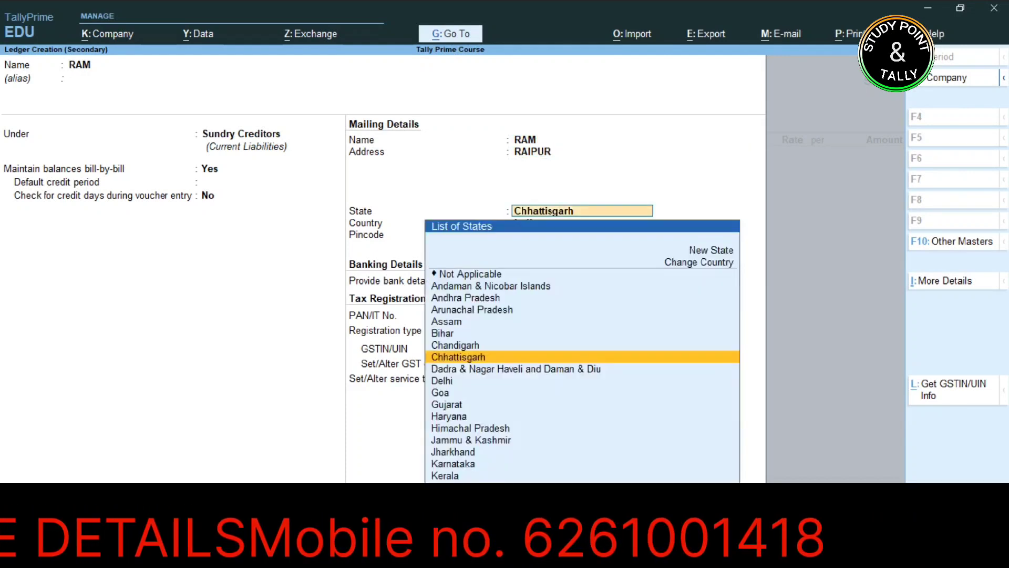
key("ctrl")
key("ctrl+a")
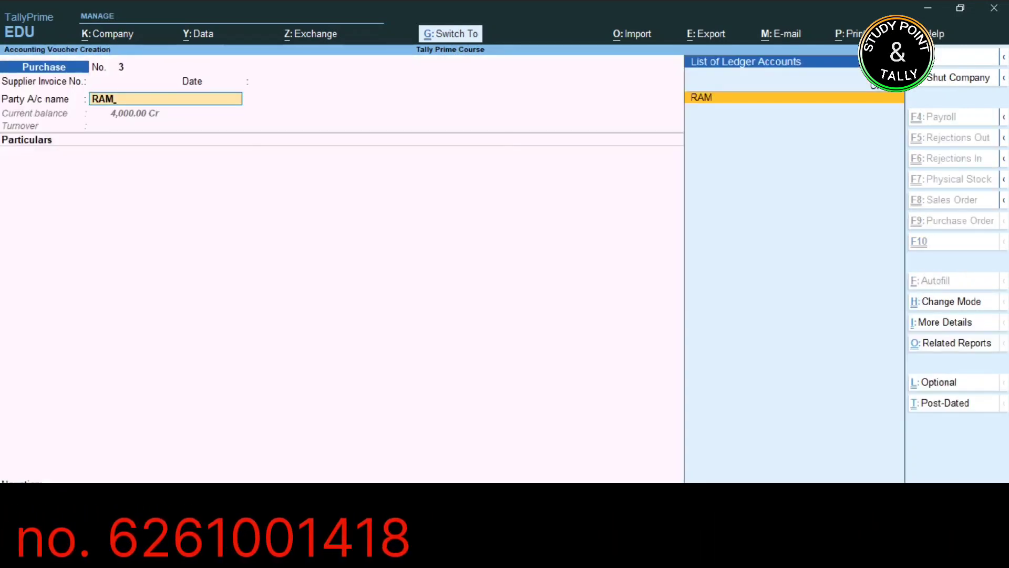
Use the new supplier as the purchase voucher's party, keep its mailing details, and enter the supplier's GSTIN.
key("Return")
key("Escape")
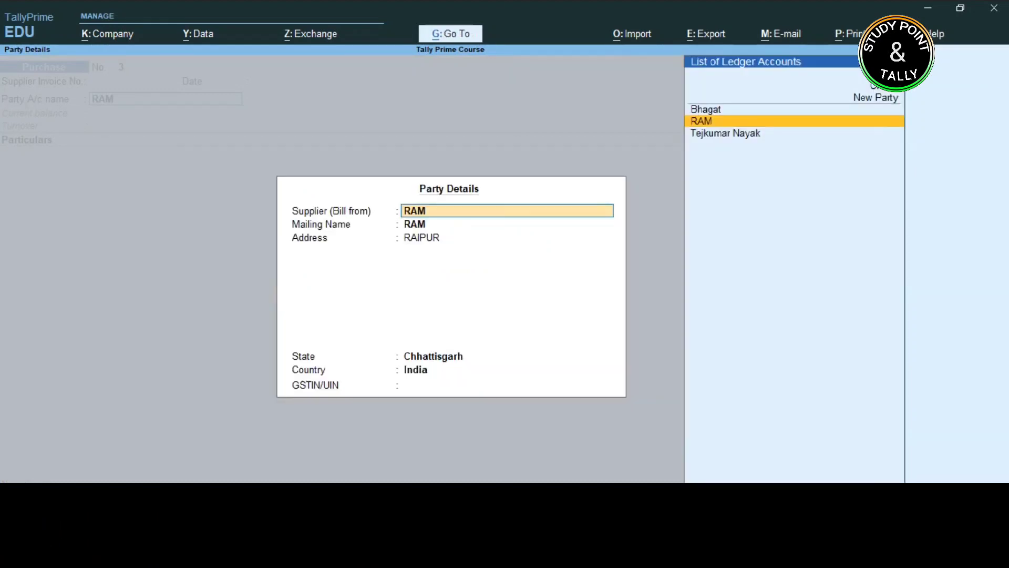
key("Return")
key("Return")
key("Return")
key("Return")
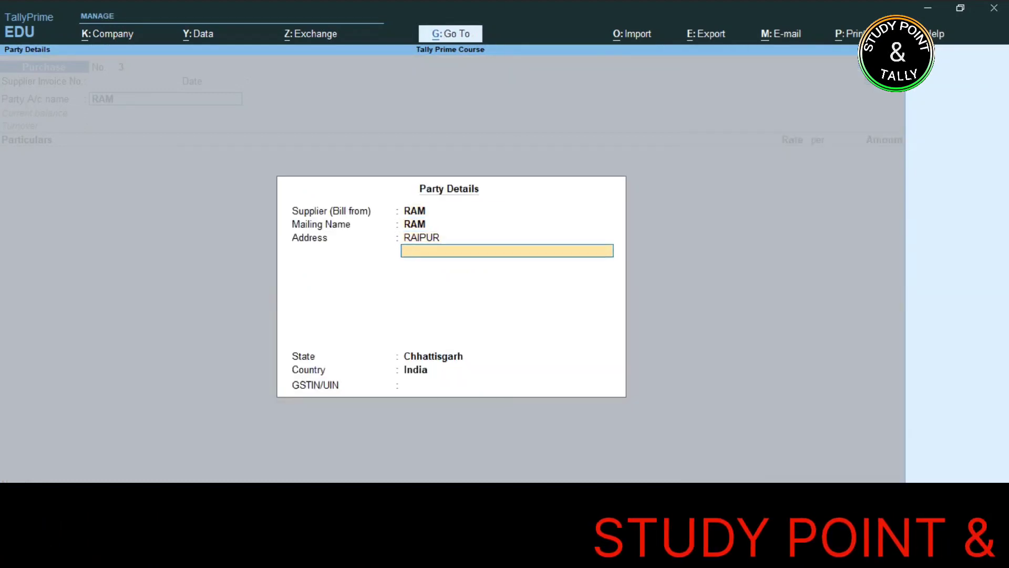
type("22")
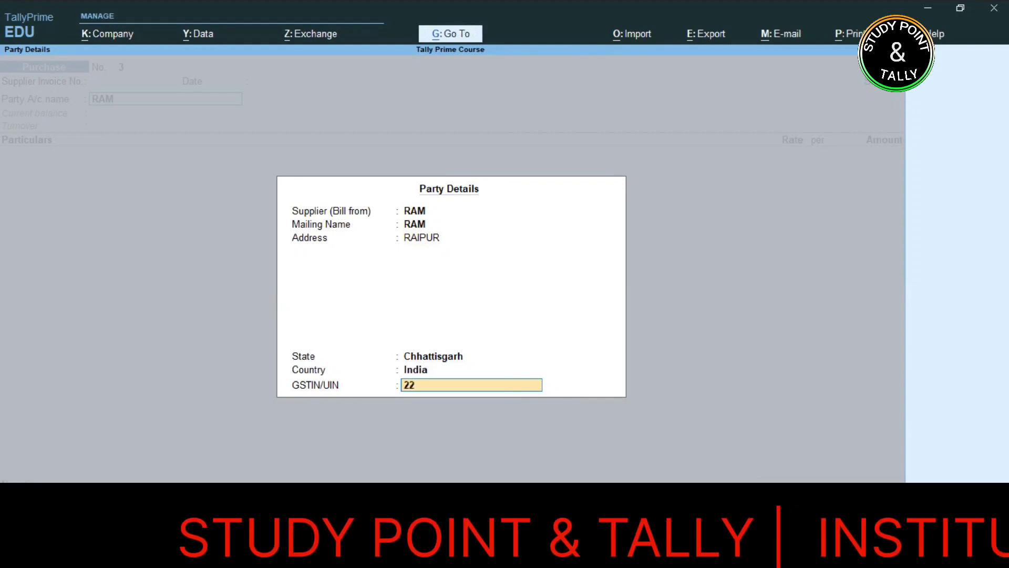
type("AAAAA")
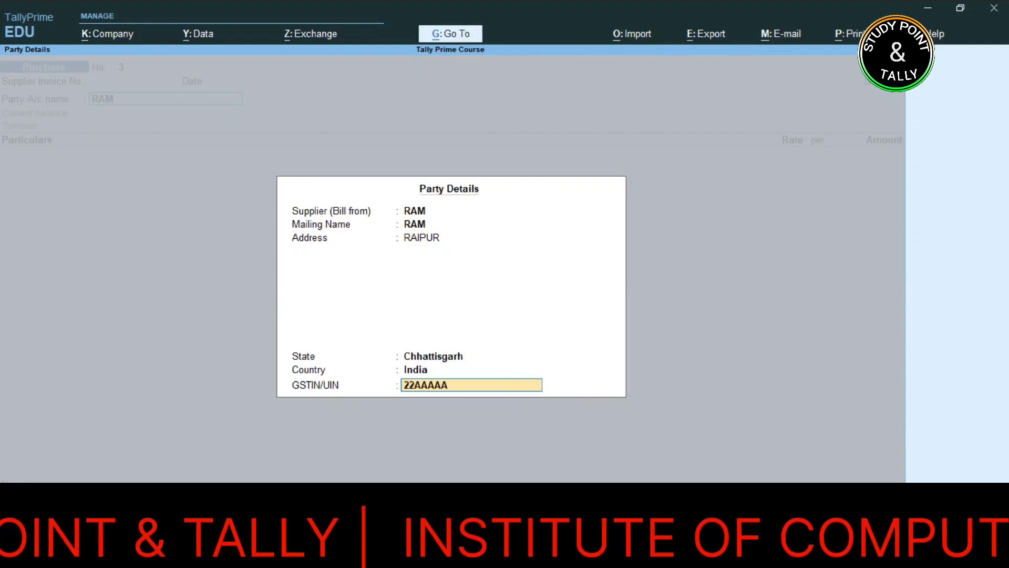
type("32DSAD")
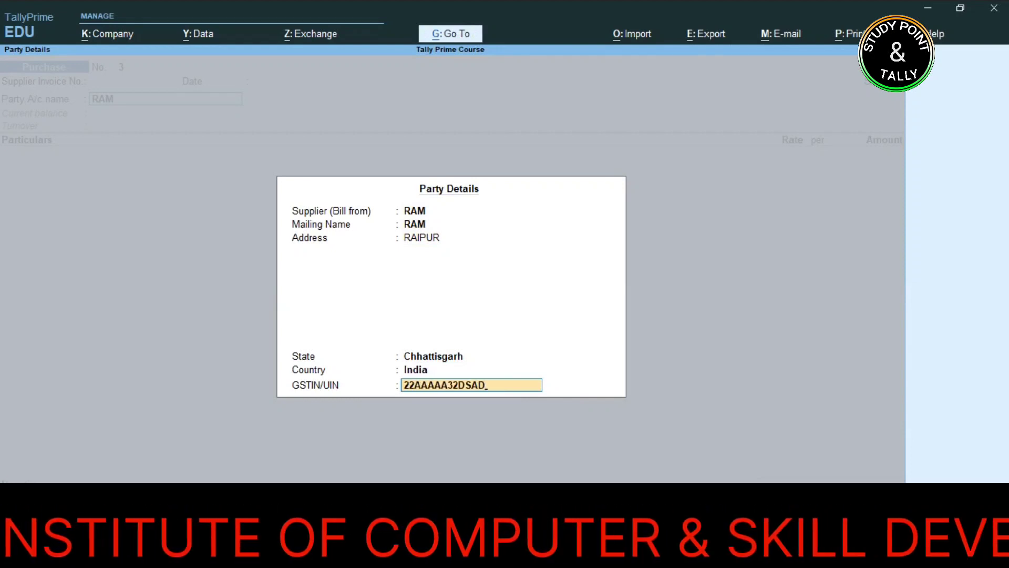
key("Return")
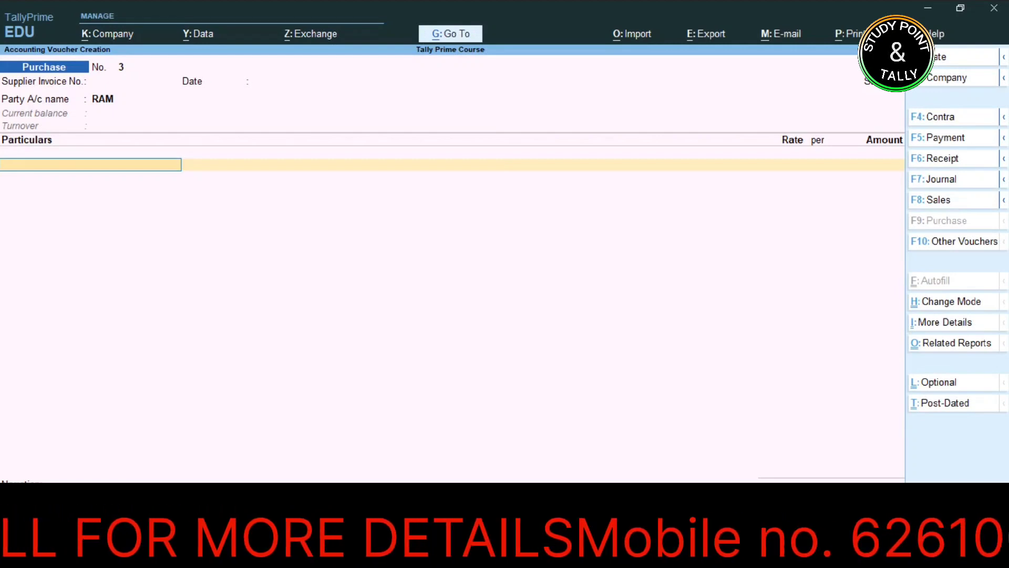
Add DECOARTION to the purchase voucher with an amount of 12000 and classify it as Purchase Taxable.
type("DE")
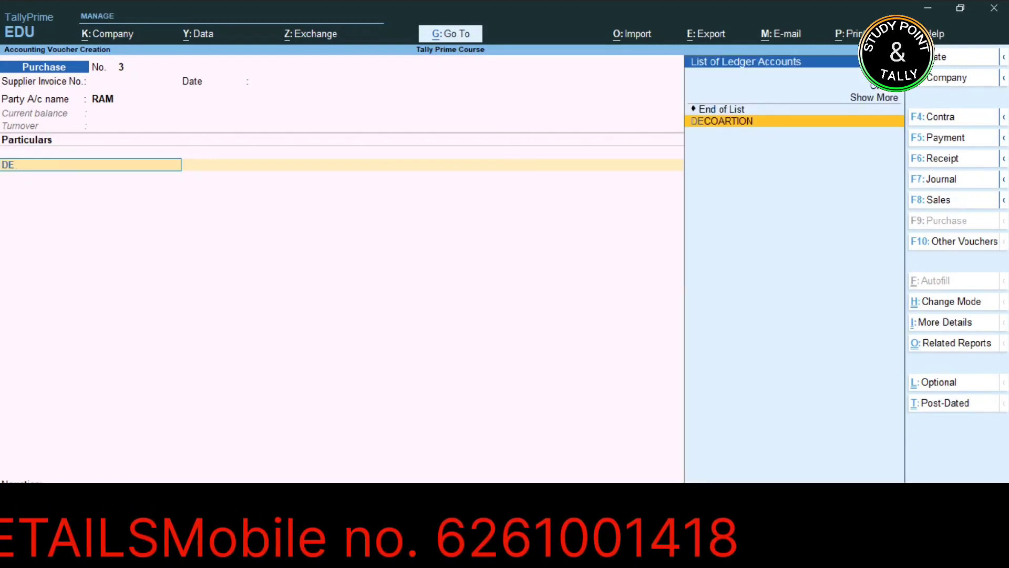
key("Return")
key("Return")
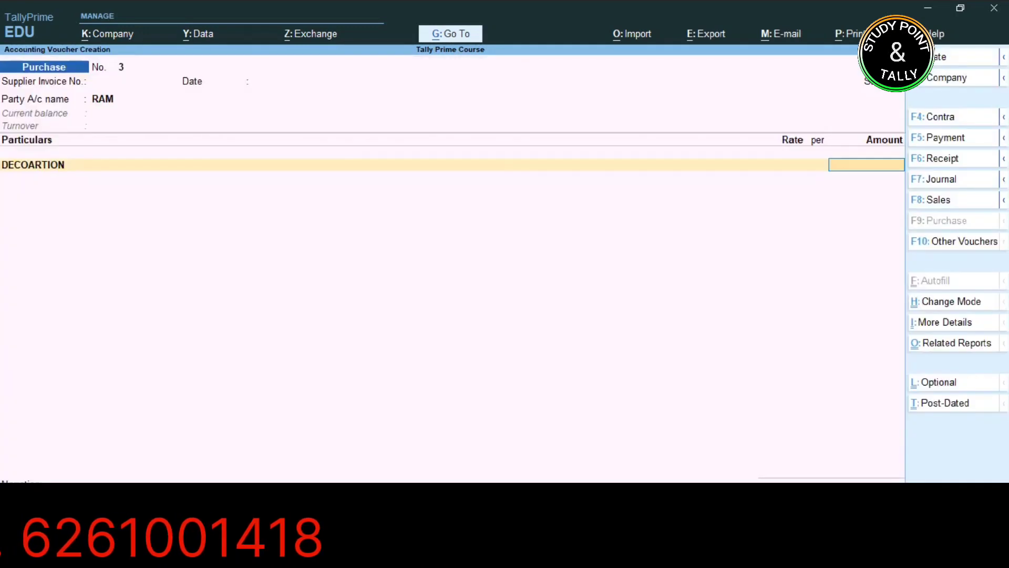
type("12000")
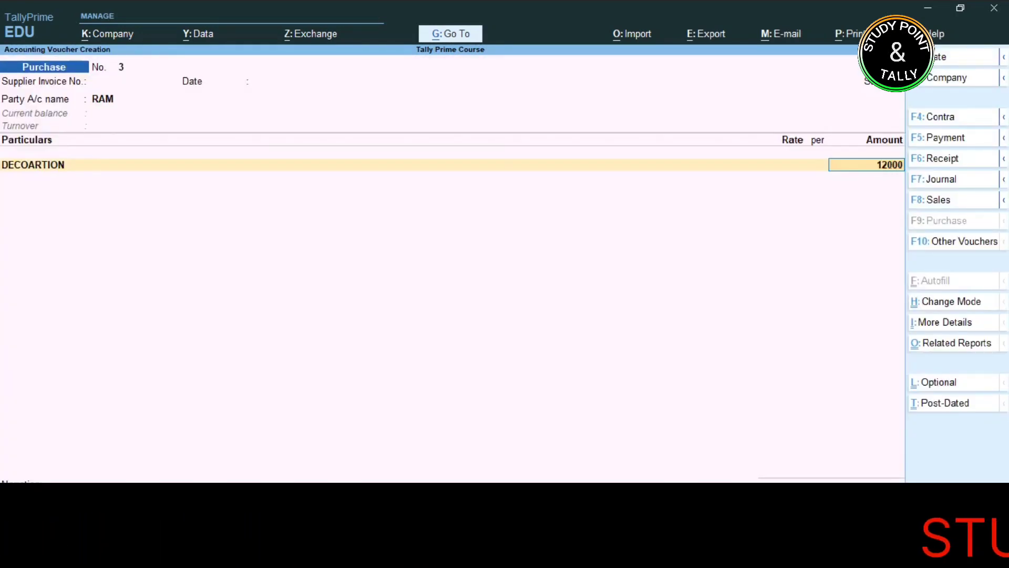
key("Return")
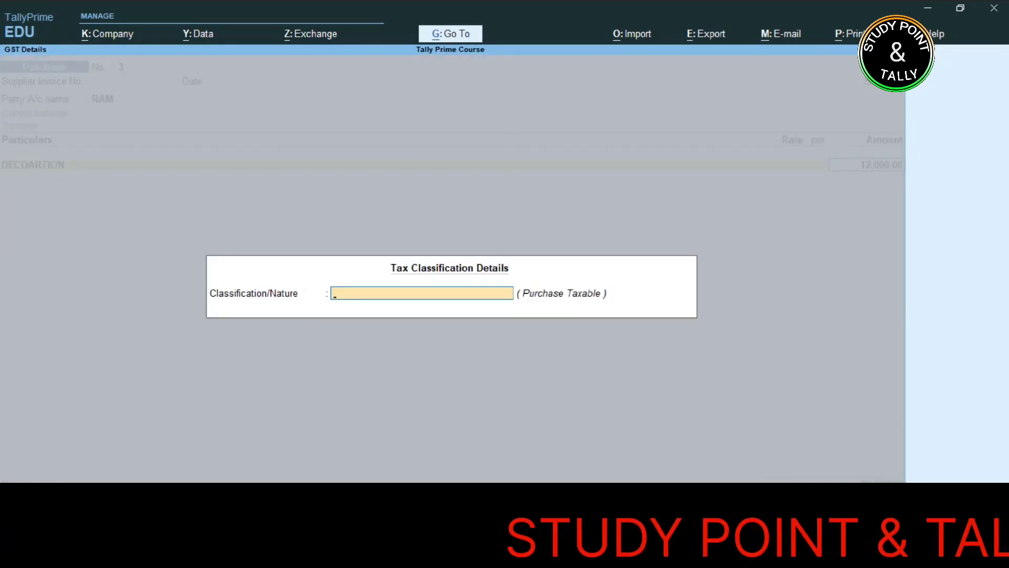
type("PURCHASE")
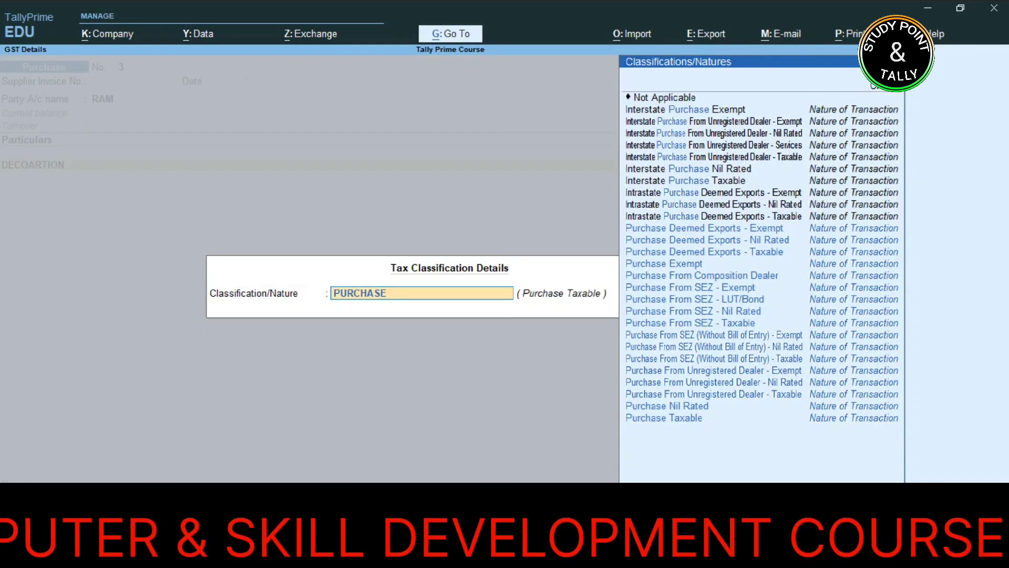
type(" TAX")
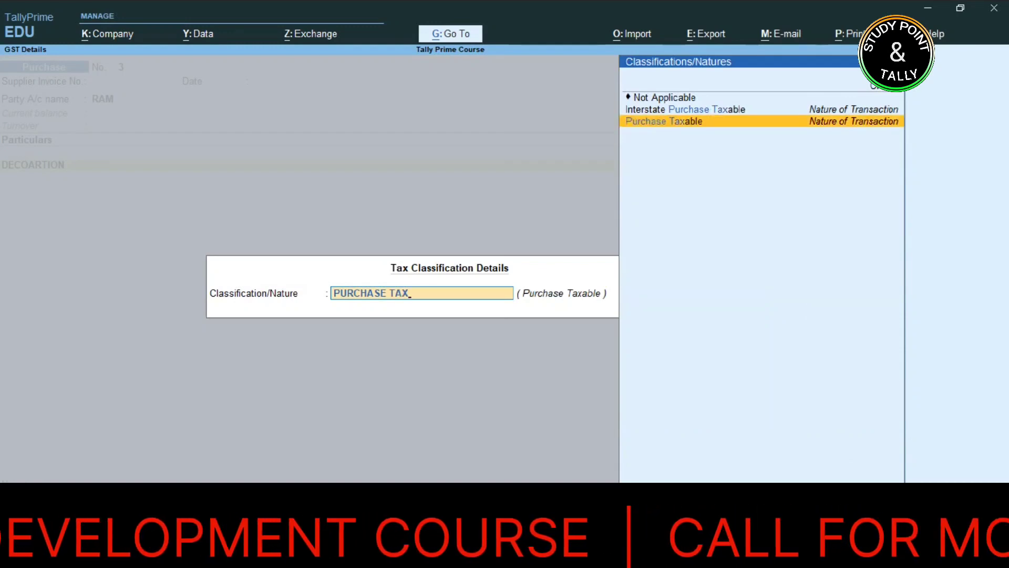
key("Return")
Add the Cgst and Sgst ledgers with their calculated amounts, and save the purchase voucher.
type("CGST")
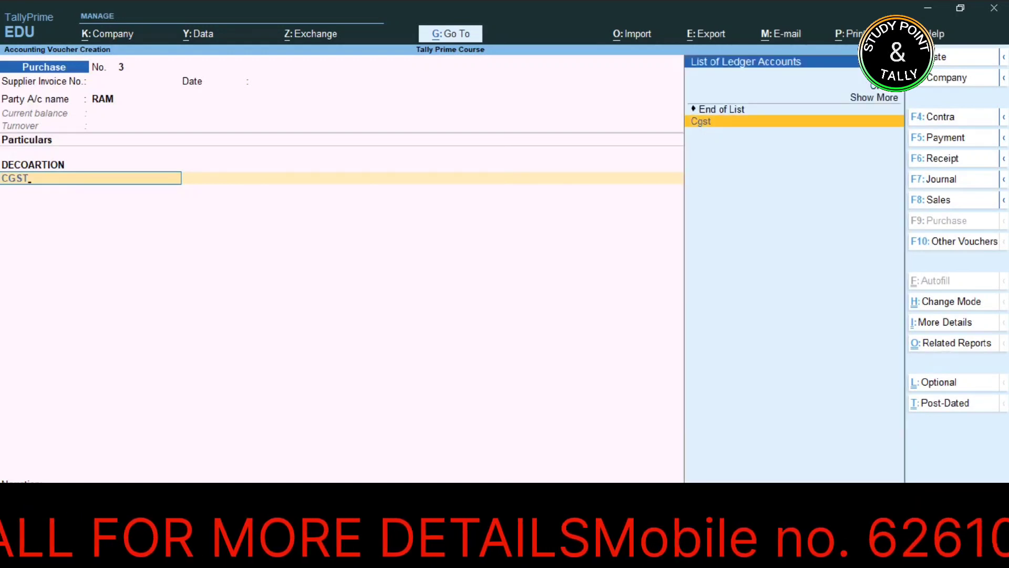
key("Return")
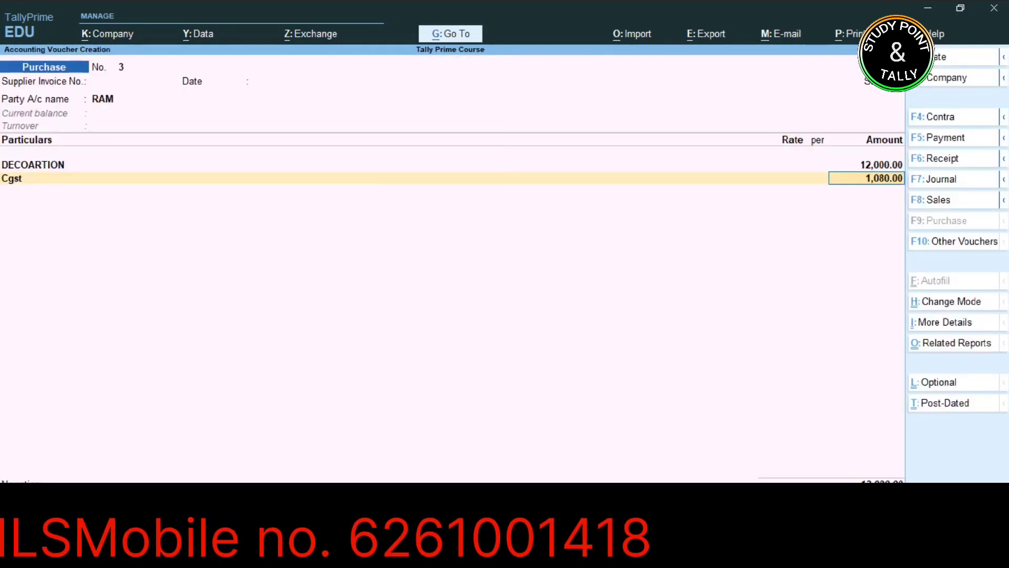
key("Return")
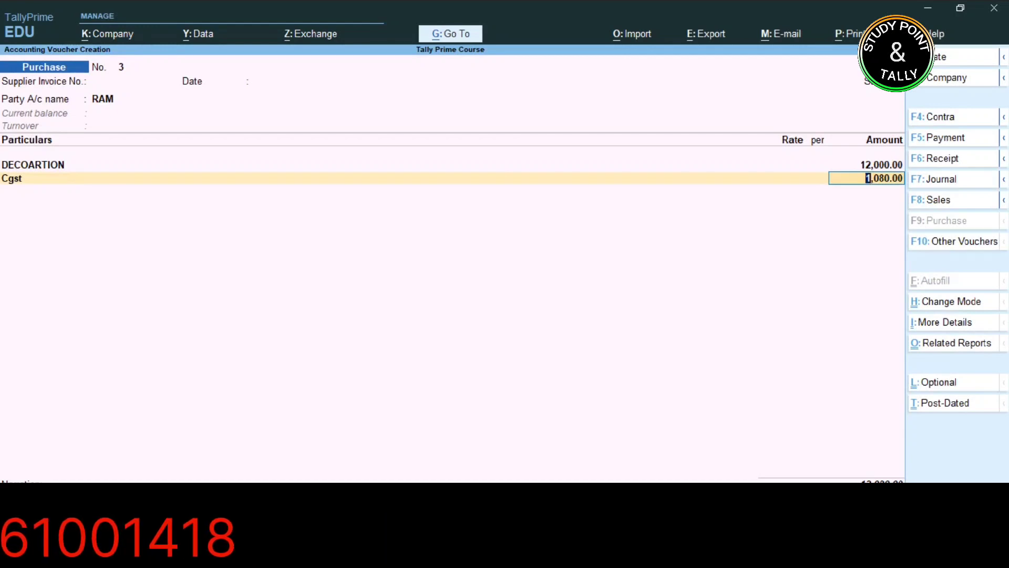
key("Return")
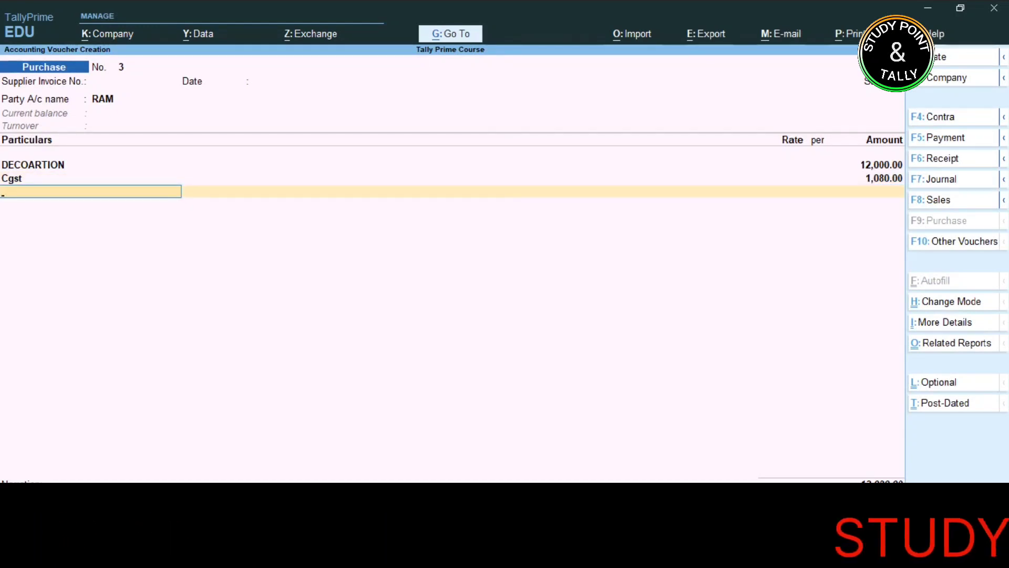
type("S")
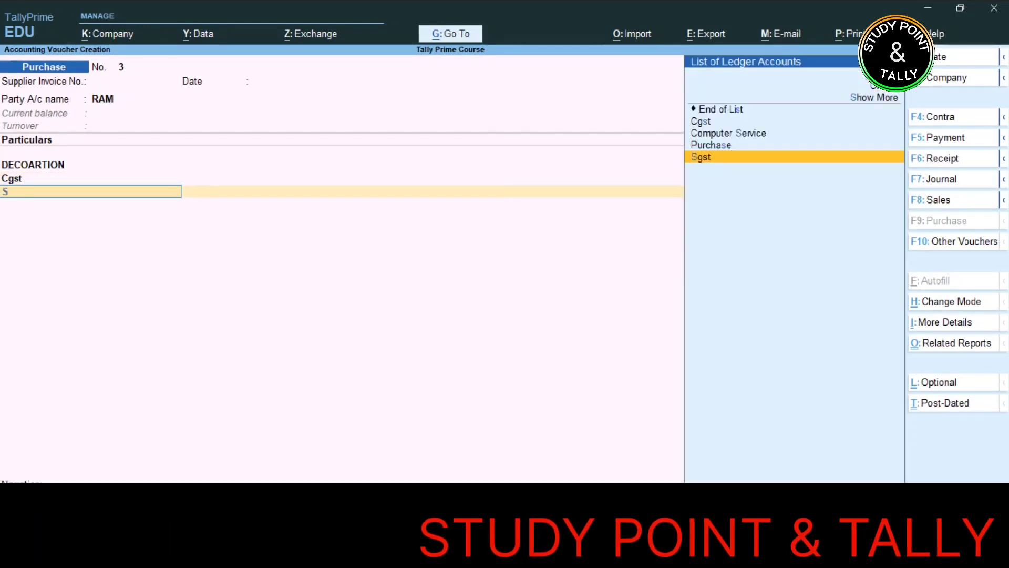
type("GST")
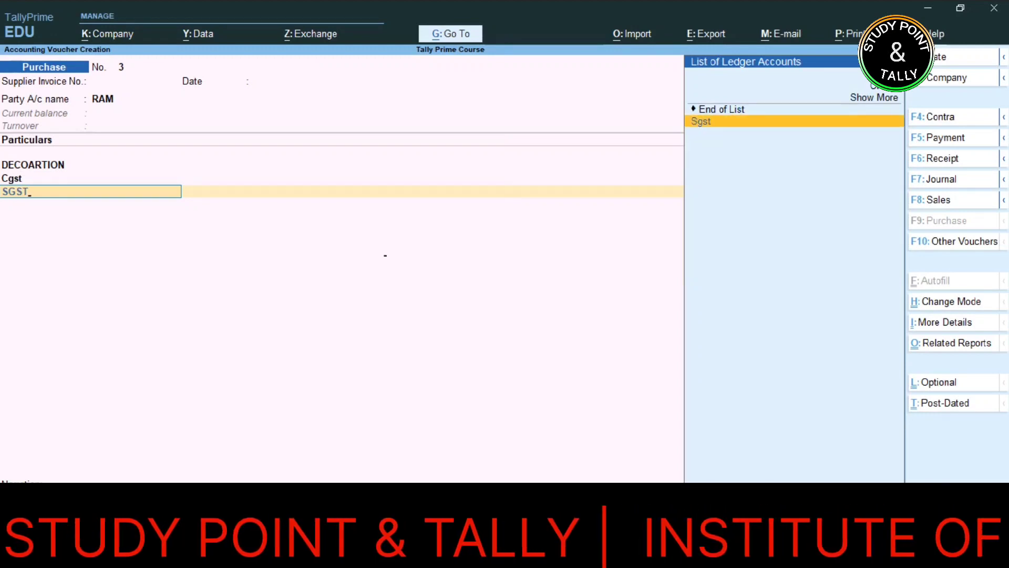
key("Return")
key("Return")
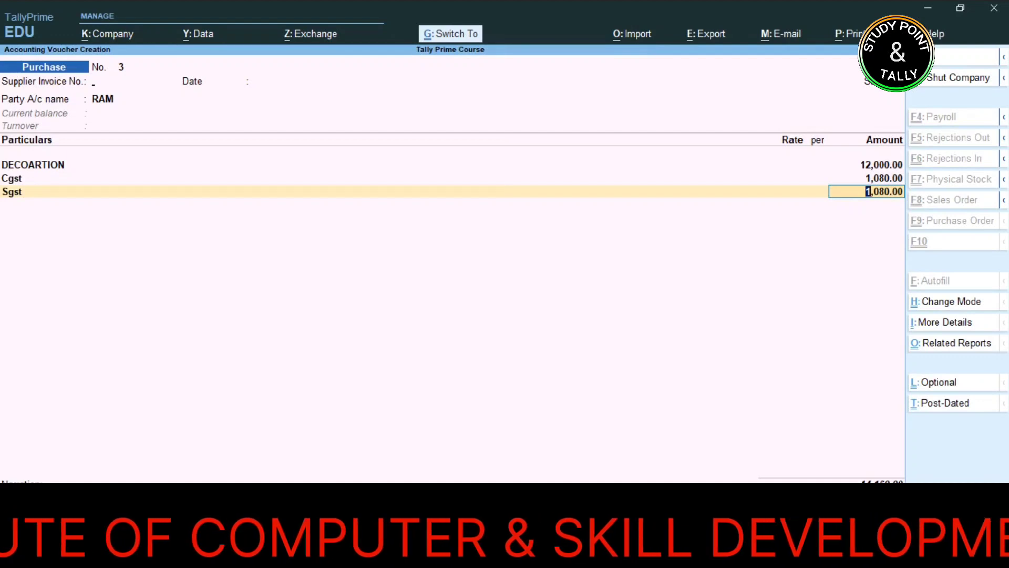
key("ctrl+a")
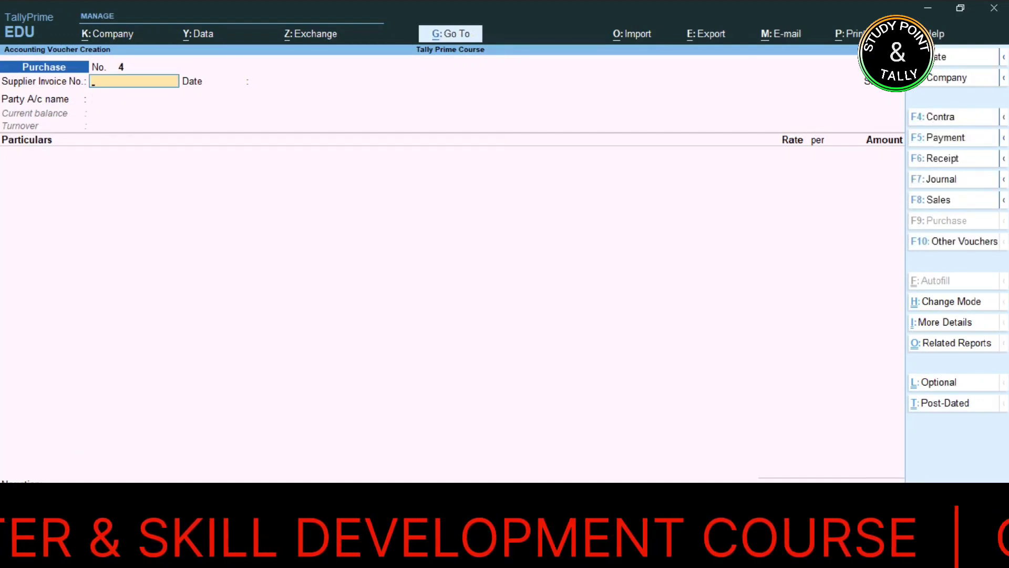
Start a sales voucher and create a party ledger from it, entering the customer's name without an alias.
key("F8")
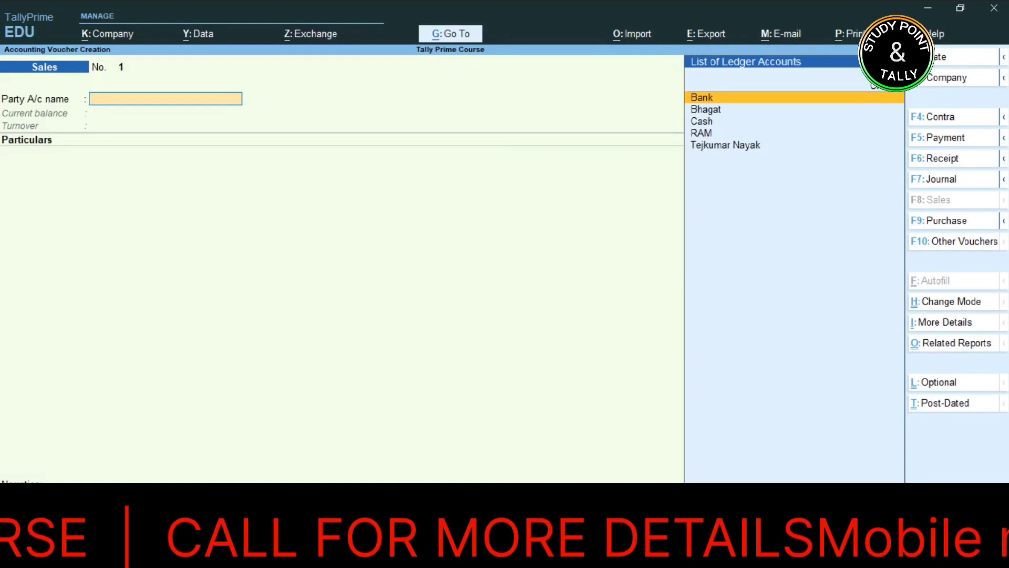
key("alt")
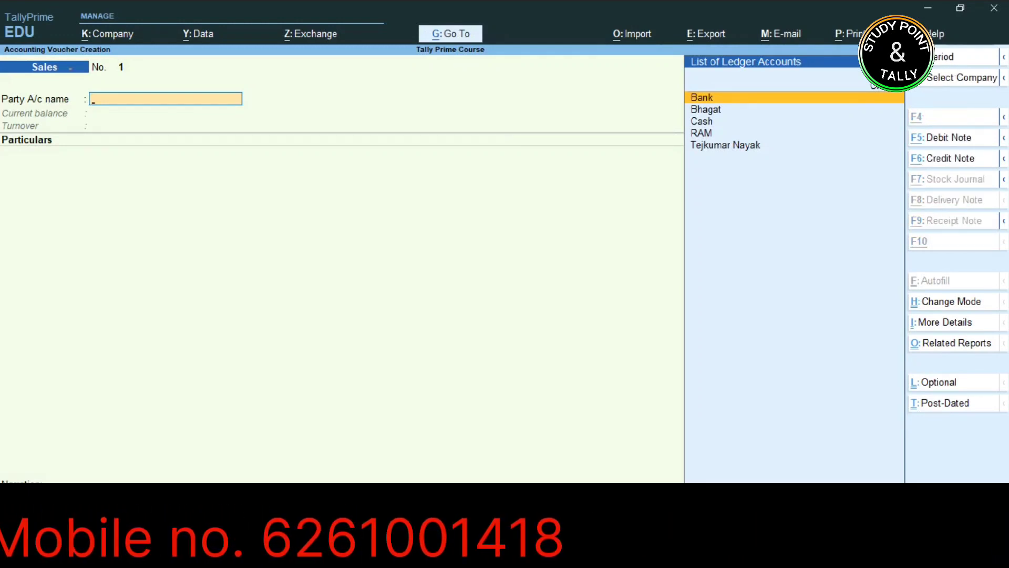
key("alt+c")
type("SHYAN")
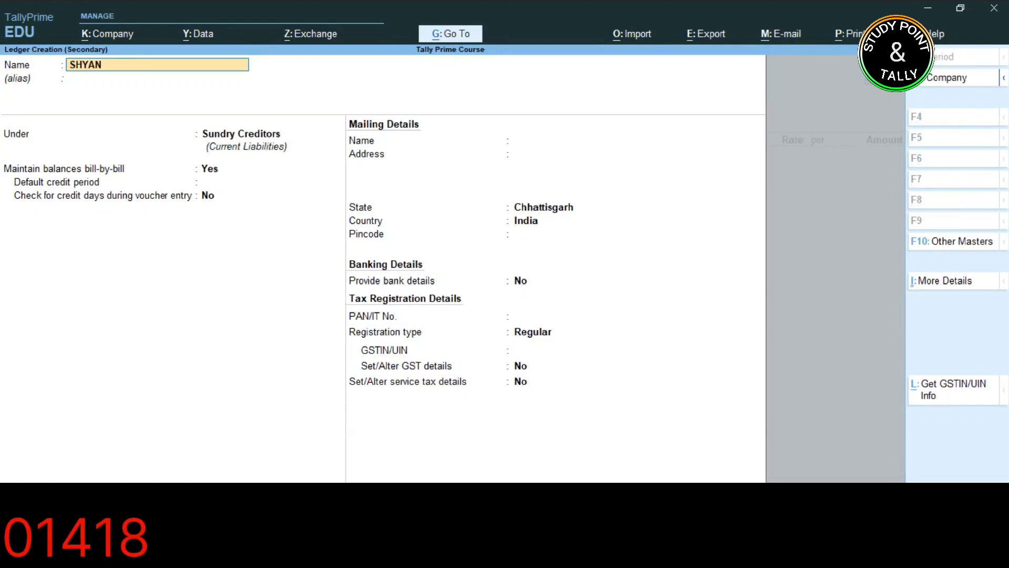
key("BackSpace")
type("M")
key("Return")
key("Return")
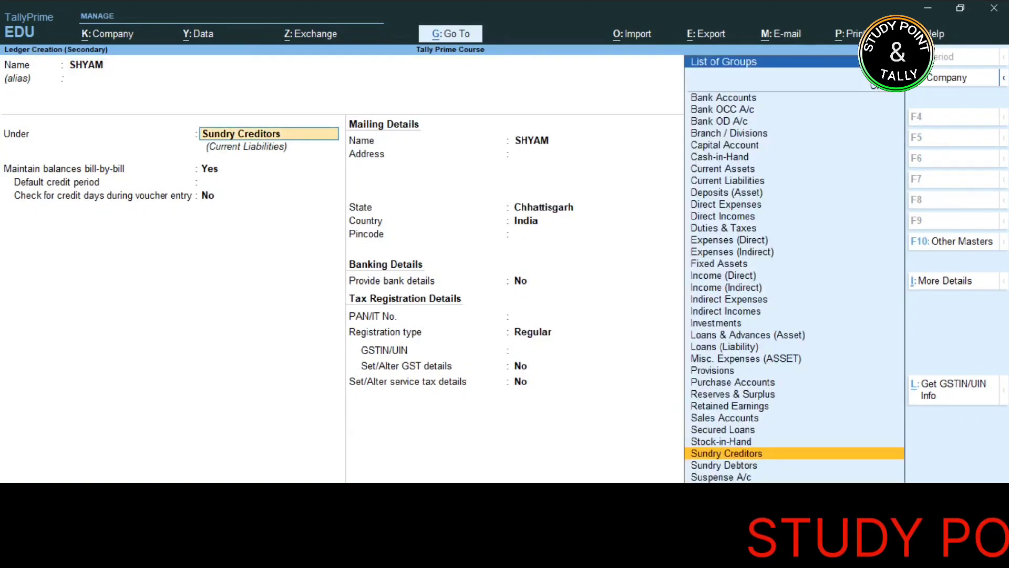
Place the customer's ledger under Sundry Debtors and save it as the sales voucher's party.
type("SU")
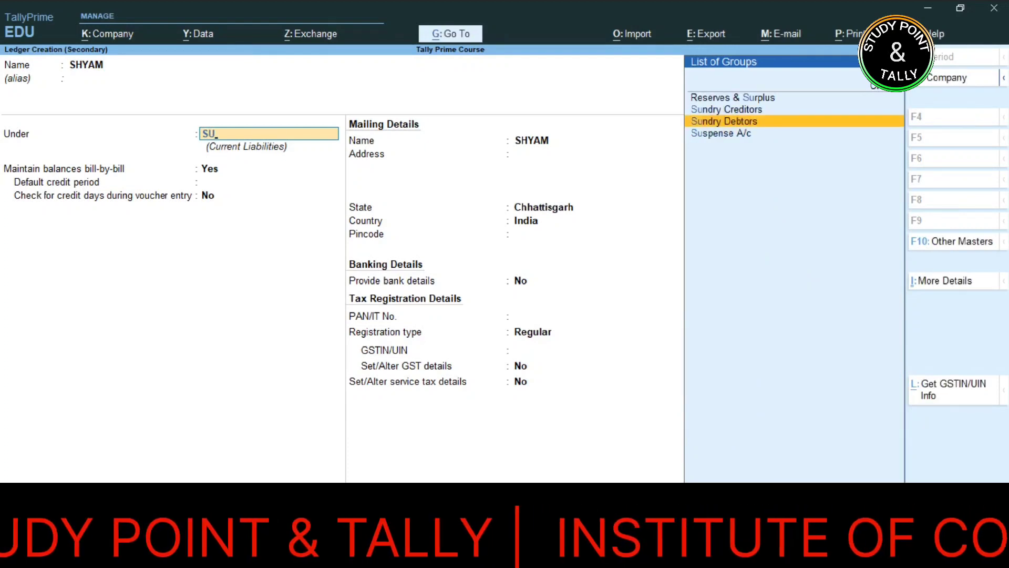
key("Up")
key("Up")
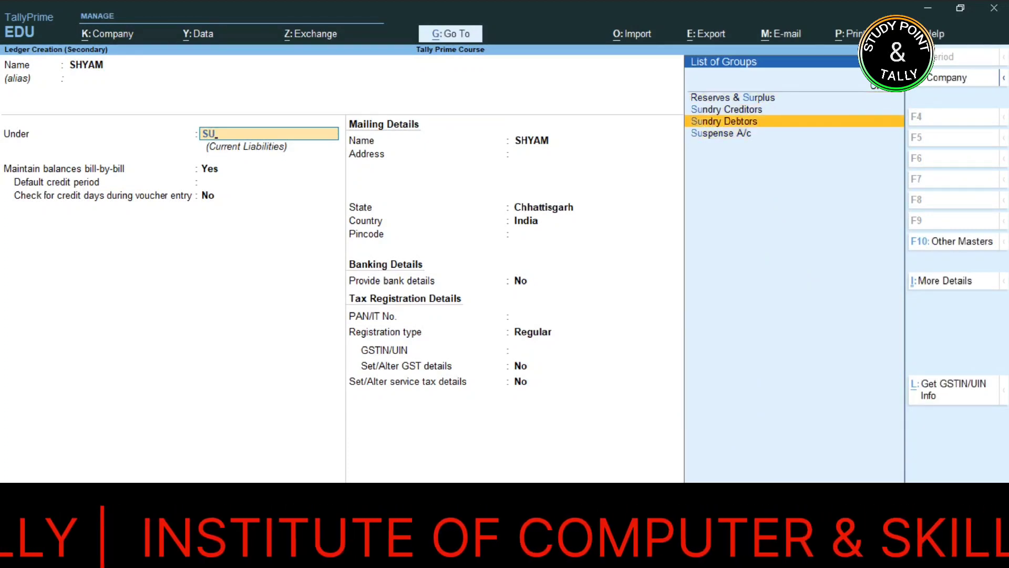
key("Return")
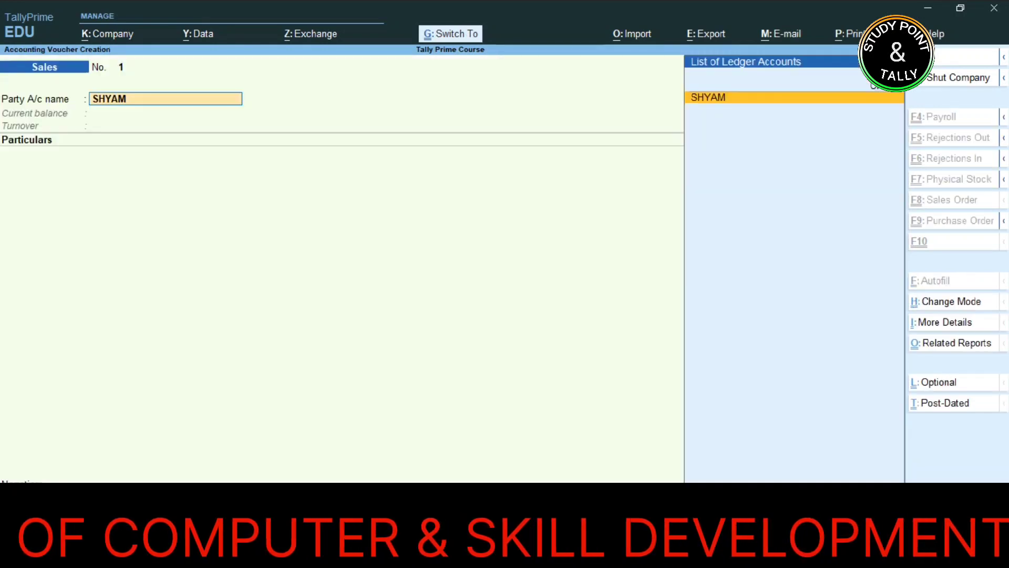
View a blank purchase voucher, switch to a sales voucher, and browse its list of party accounts.
key("F9")
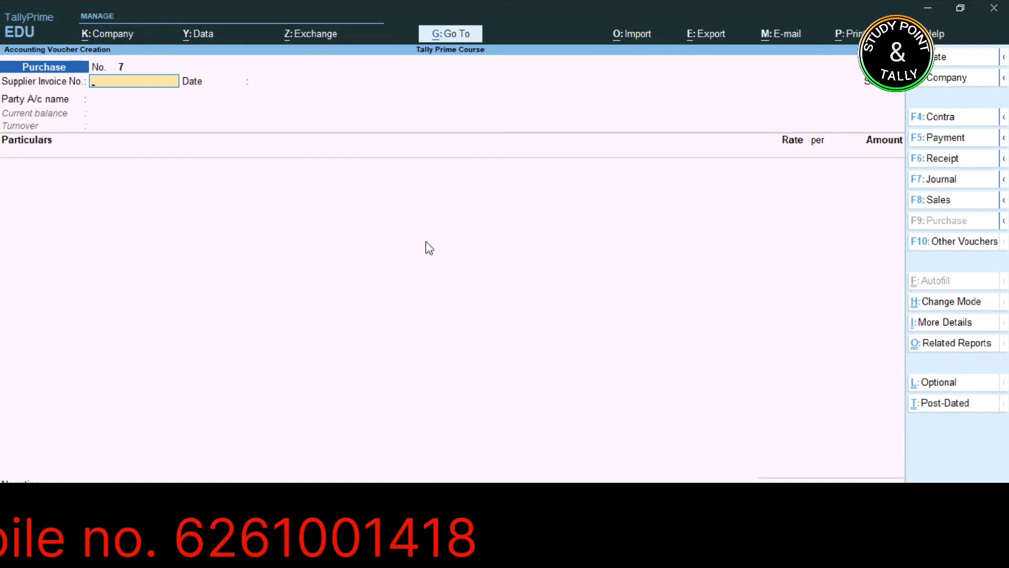
key("F8")
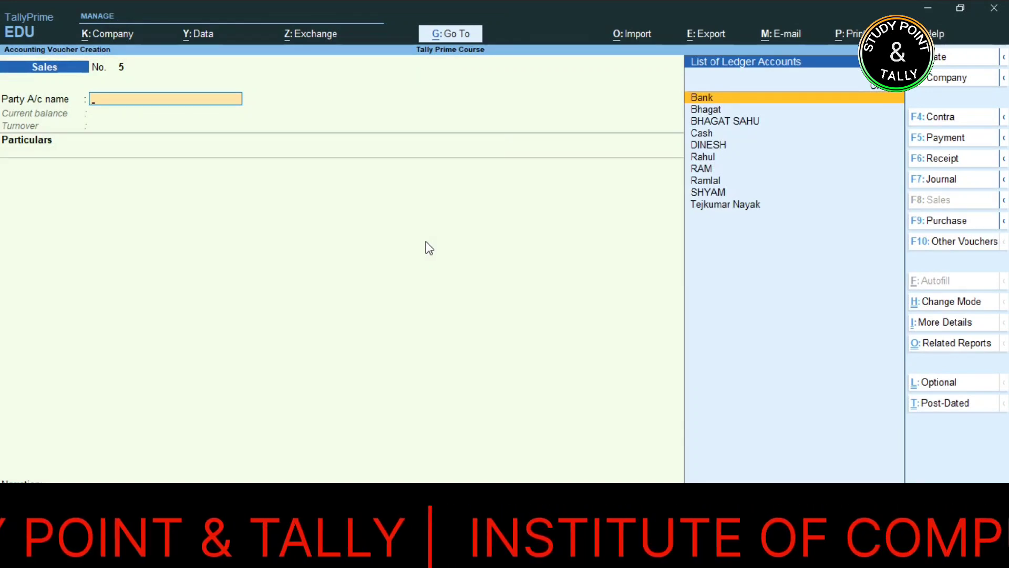
key("Down")
key("Down")
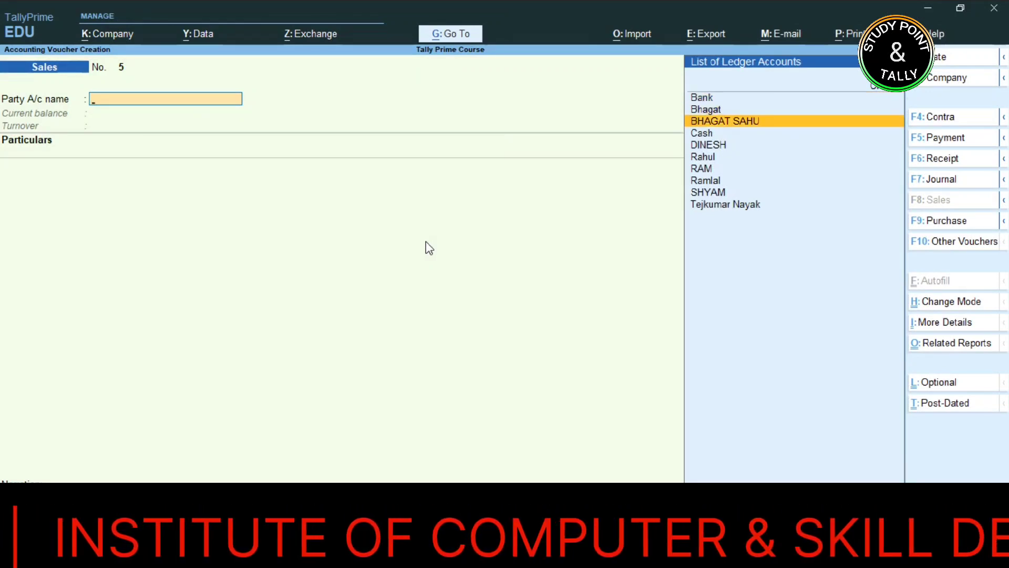
key("Up")
key("Up")
key("Up")
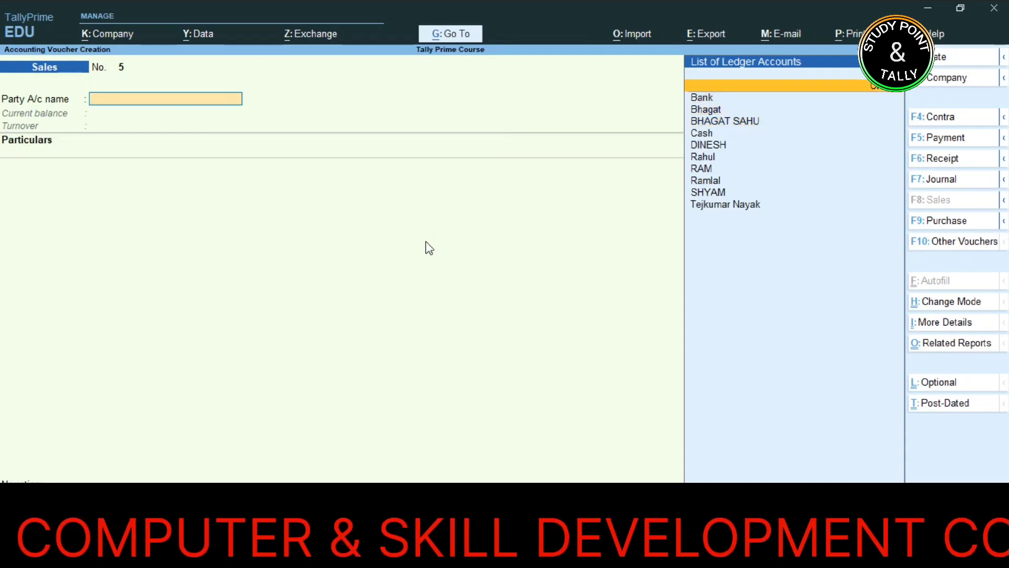
Create a party ledger from the sales voucher, entering the customer's name and leaving the alias and description blank.
key("Return")
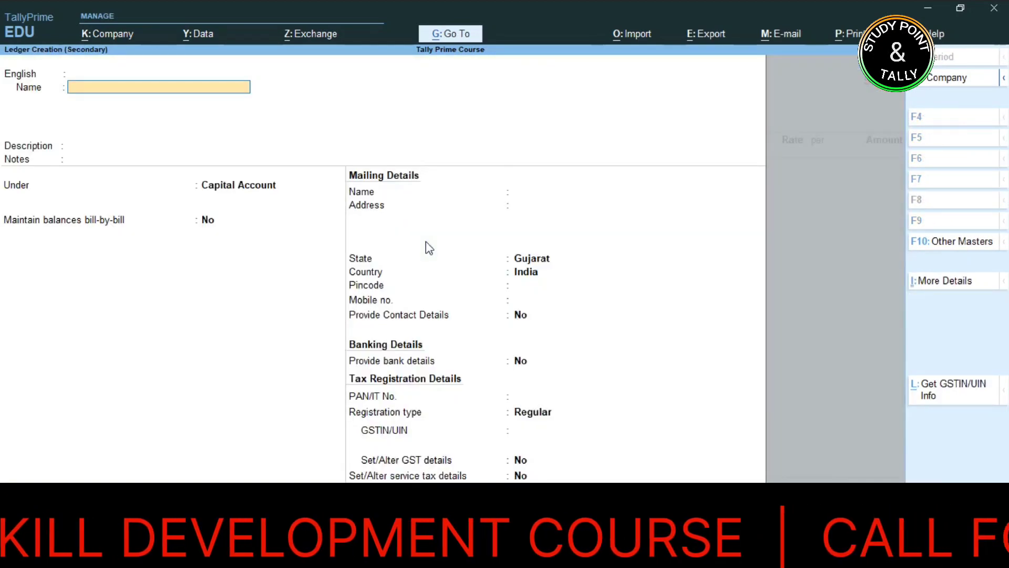
type("Ra")
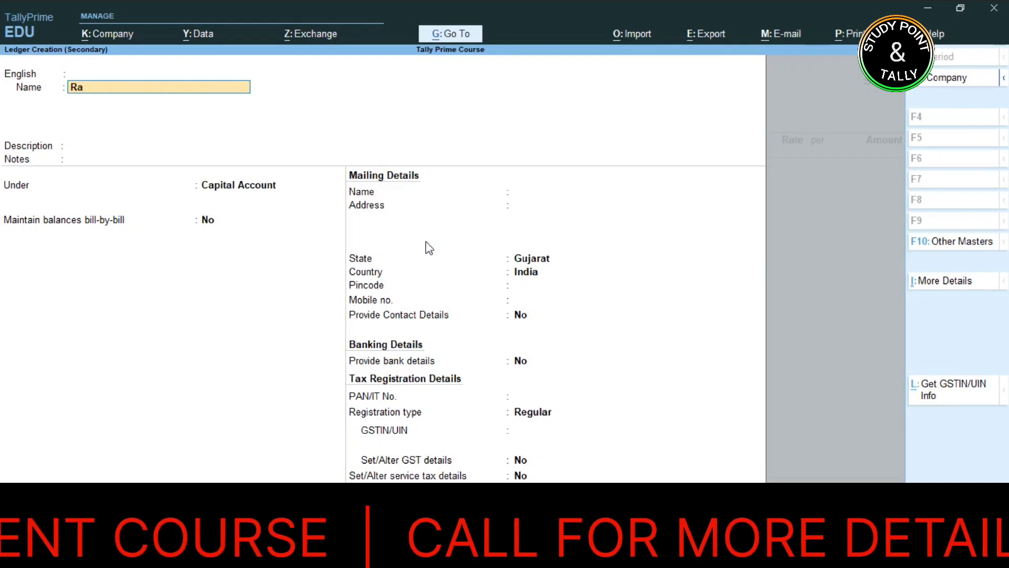
type("ju Sahu")
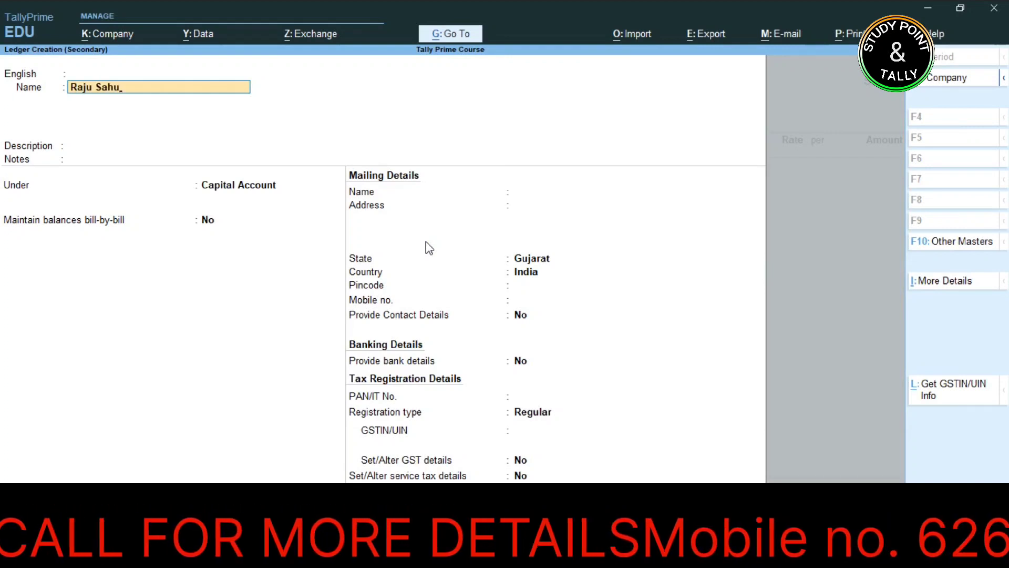
key("Return")
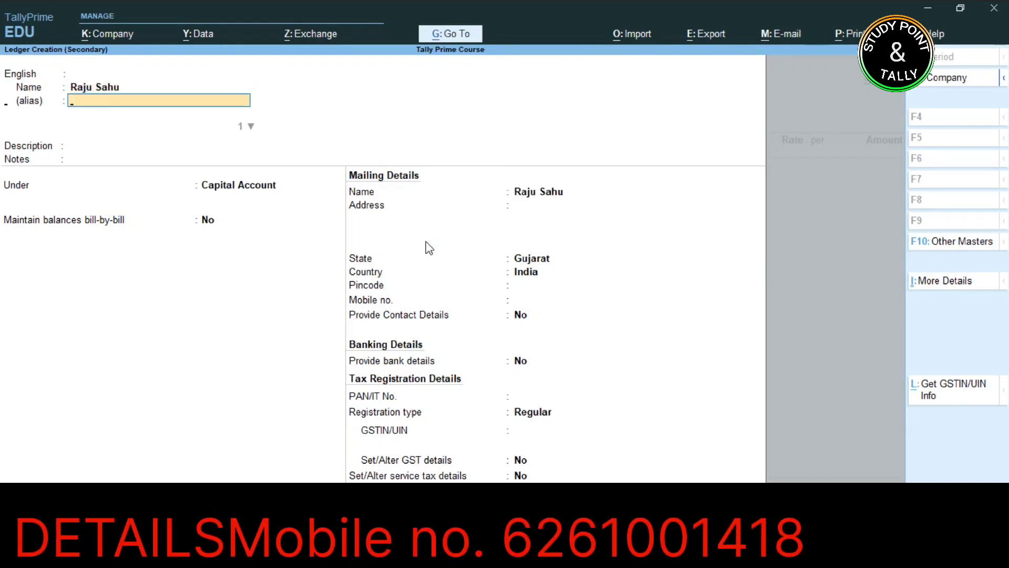
key("Return")
key("Return")
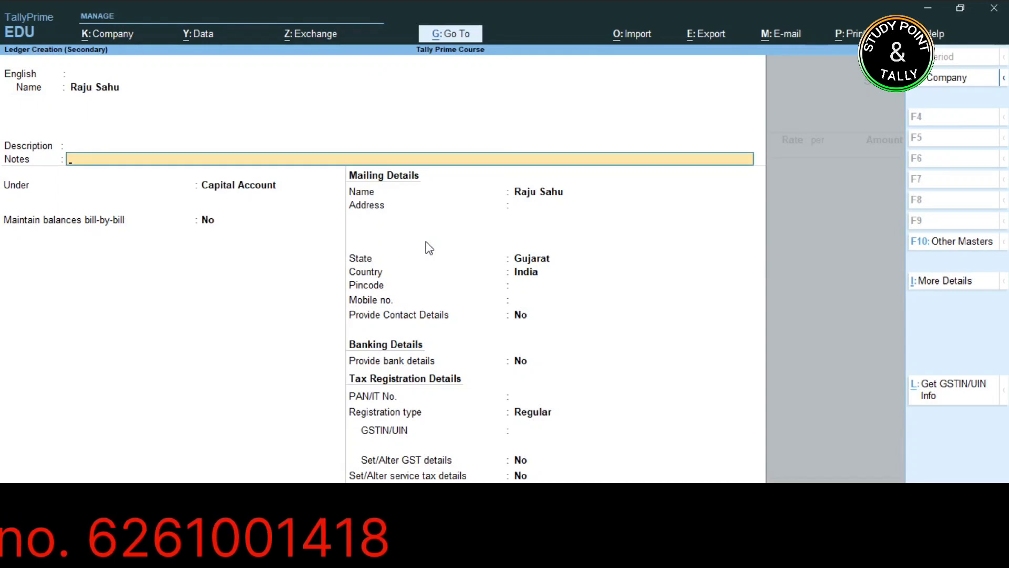
type("Sundtr")
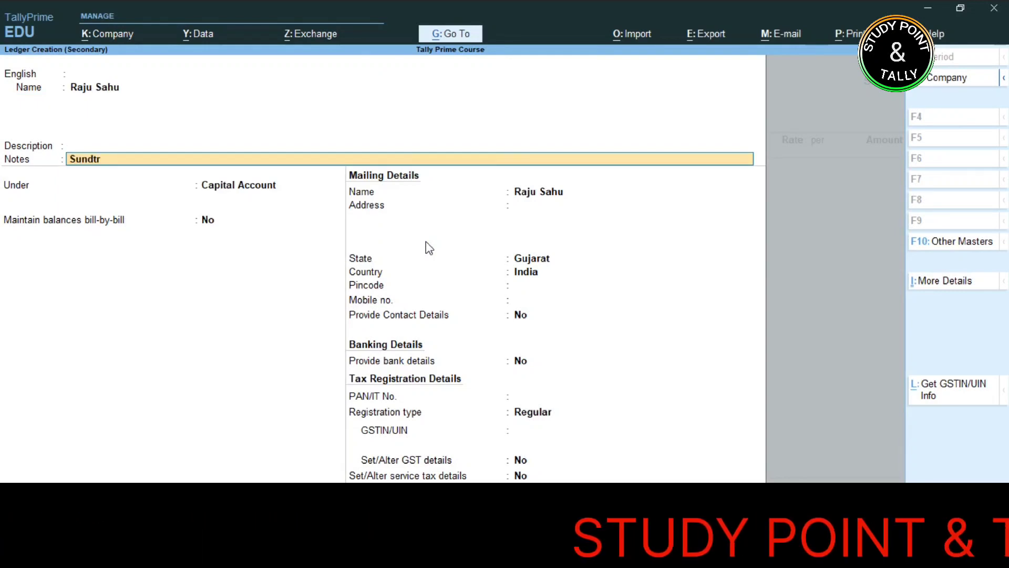
key("BackSpace")
key("BackSpace")
key("BackSpace")
key("BackSpace")
key("BackSpace")
key("BackSpace")
Place the customer's ledger under Sundry Debtors with bill-by-bill balances and no credit period or credit limit.
key("Return")
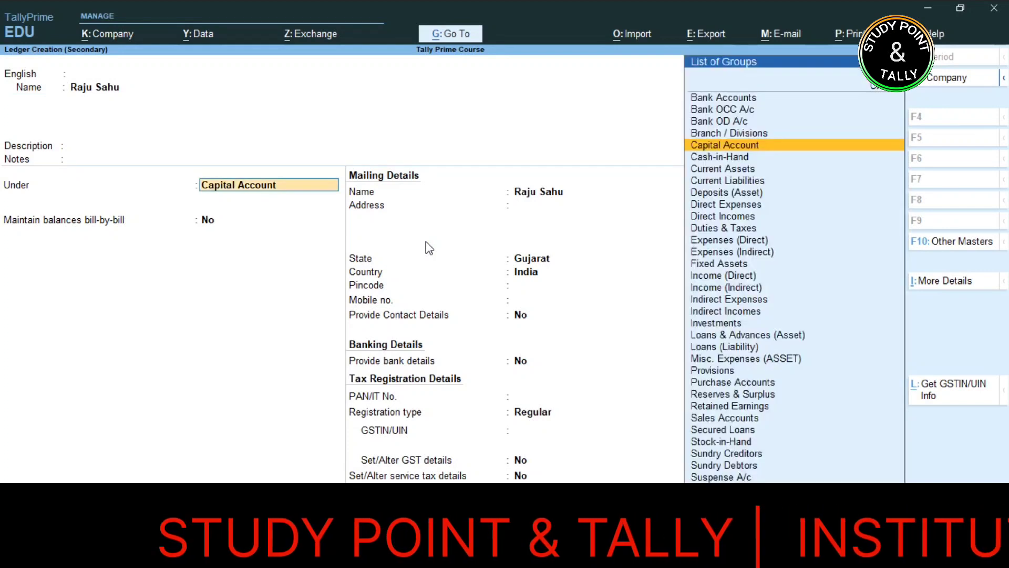
type("Sund")
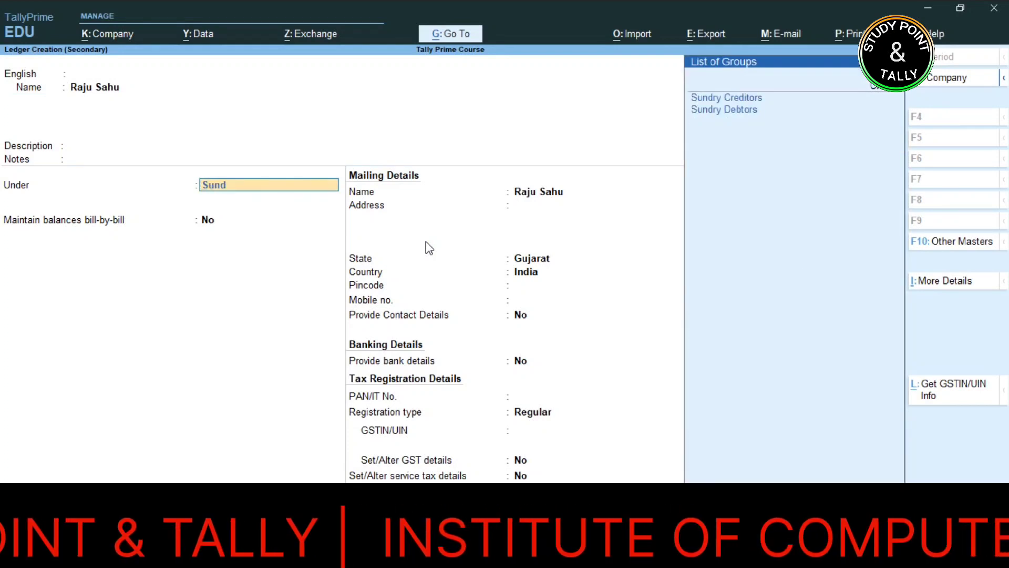
key("Down")
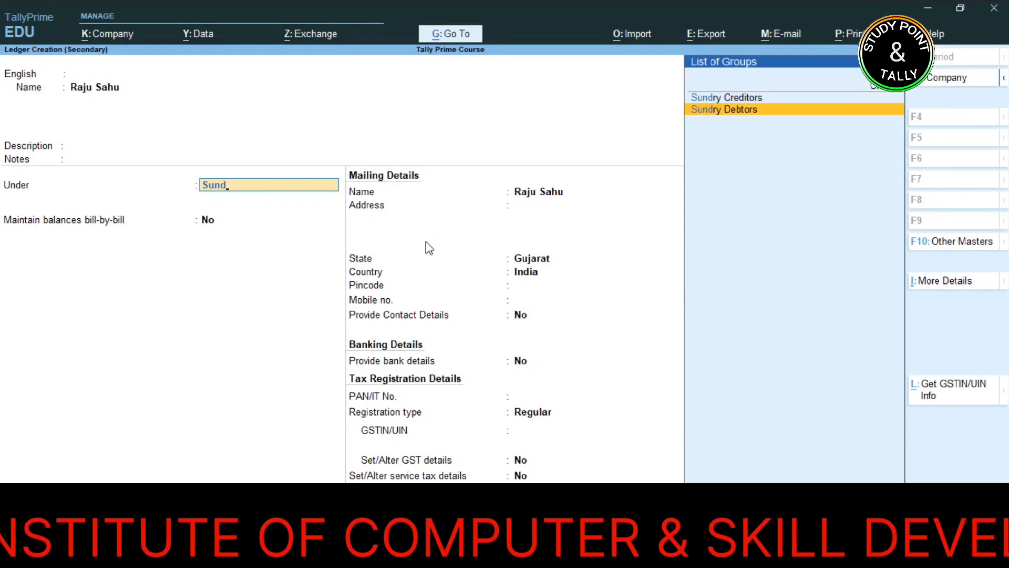
key("Return")
key("Return")
key("Return")
key("Return")
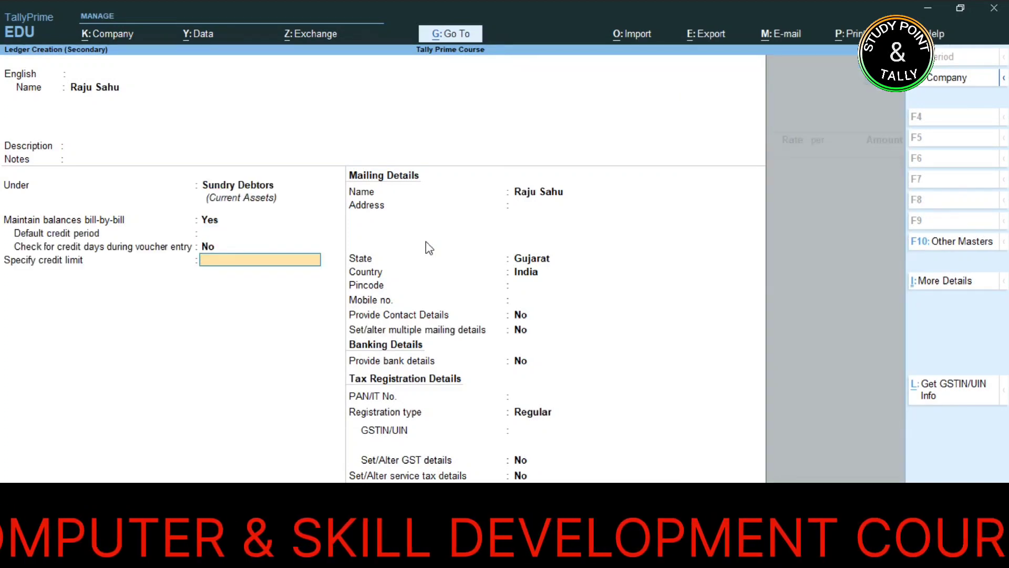
key("Return")
key("Return")
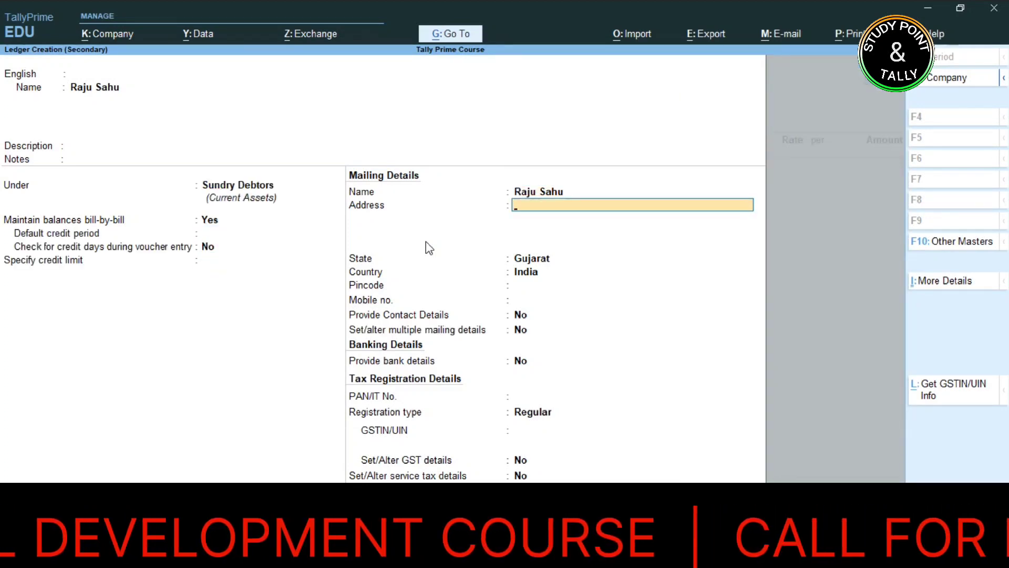
Enter the customer's address in the ledger's mailing details and keep Gujarat as the state.
type("Ra")
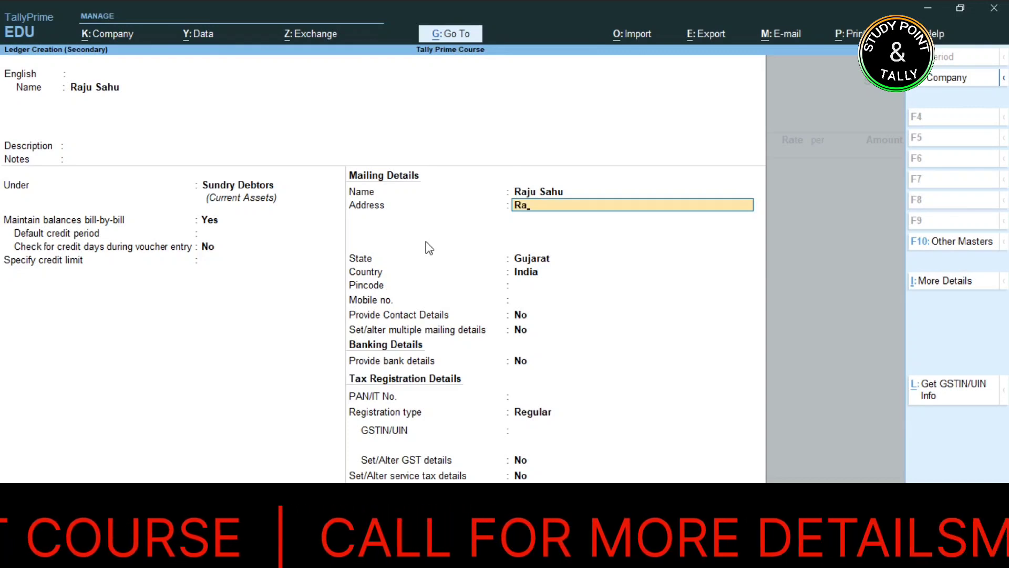
type("ipur")
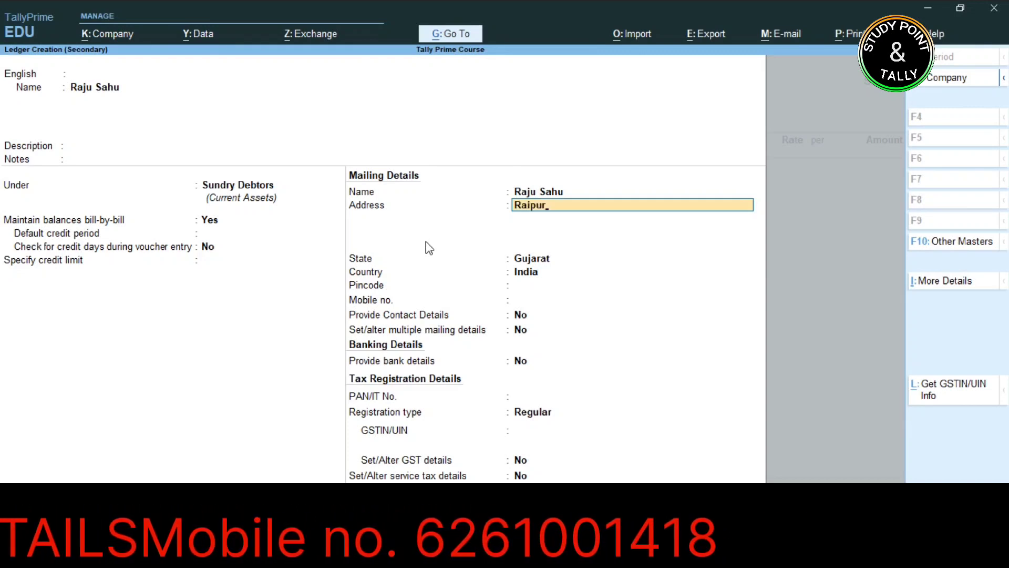
key("Return")
key("Return")
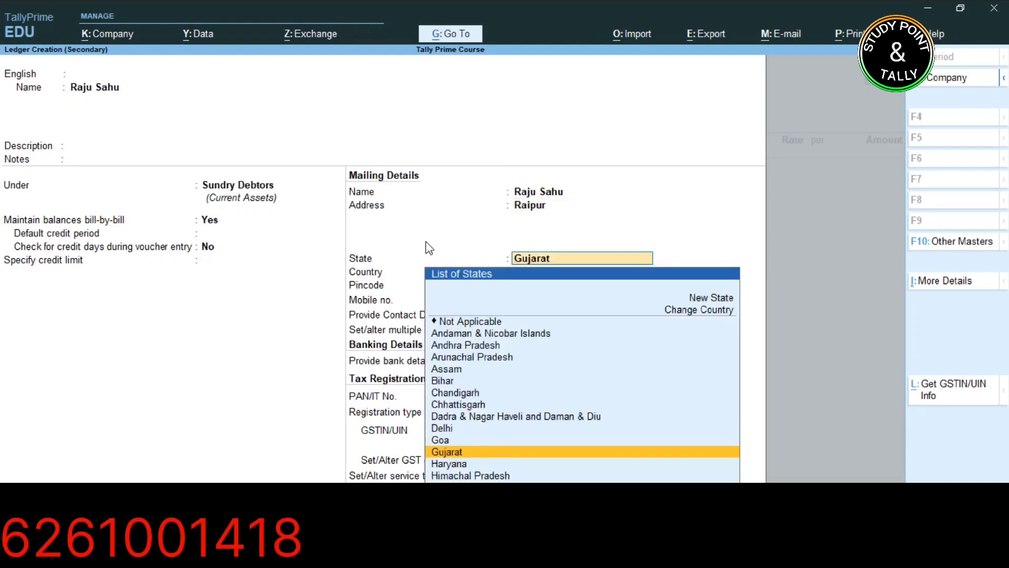
key("Return")
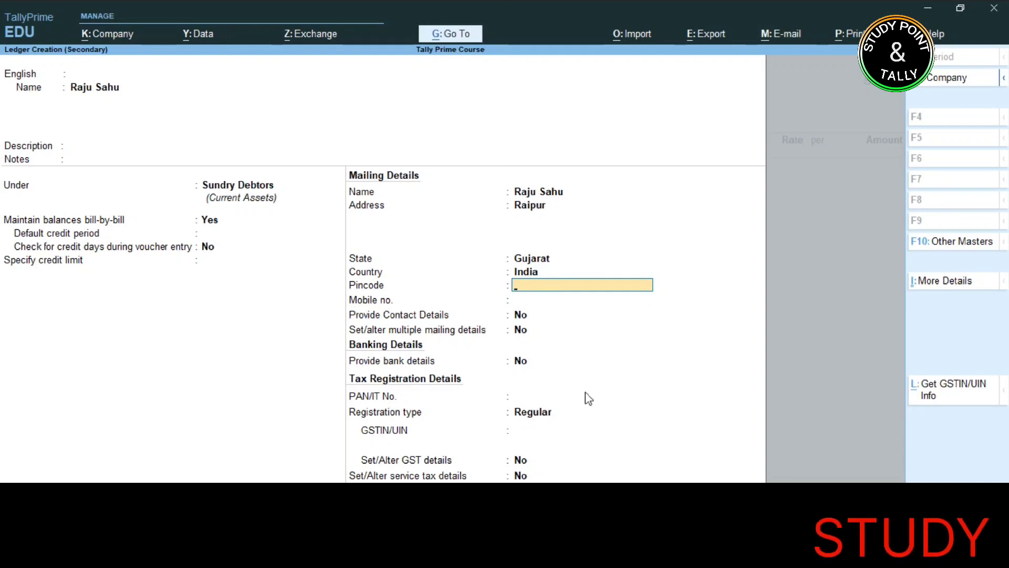
left_click(521, 475)
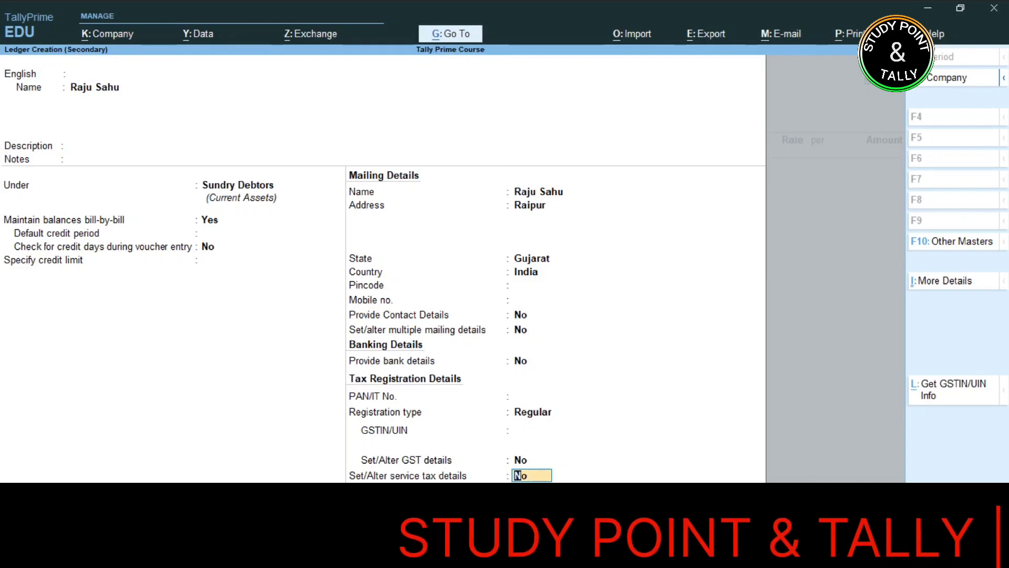
left_click(533, 412)
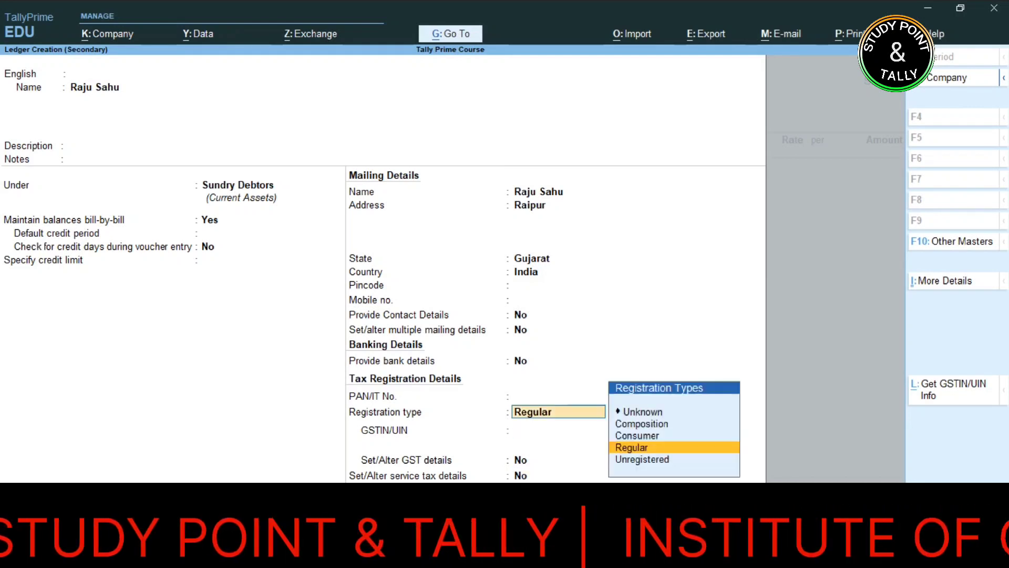
key("BackSpace")
key("BackSpace")
key("BackSpace")
key("BackSpace")
key("BackSpace")
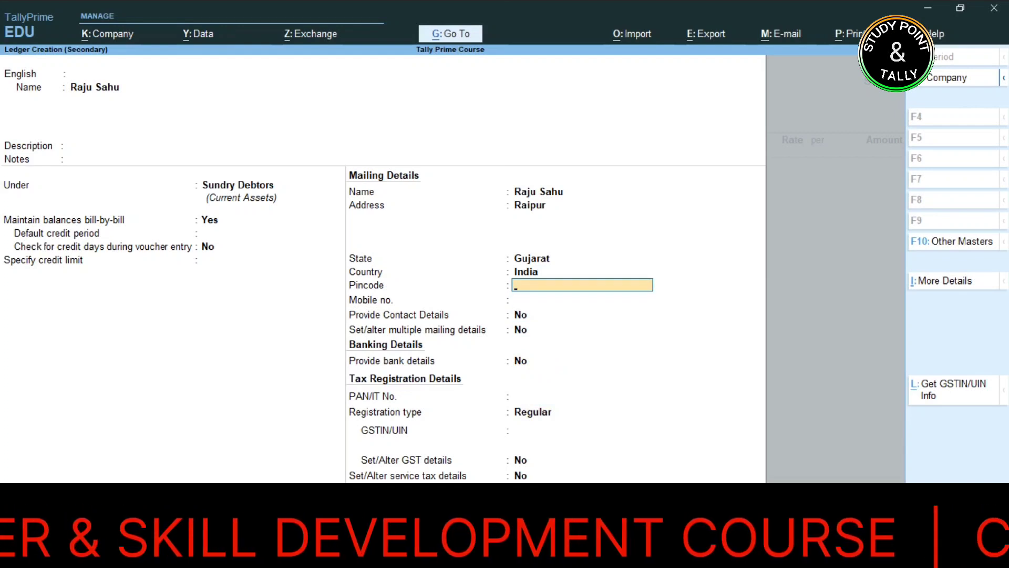
Enter the postal code in the customer's mailing details.
type("4")
type("9")
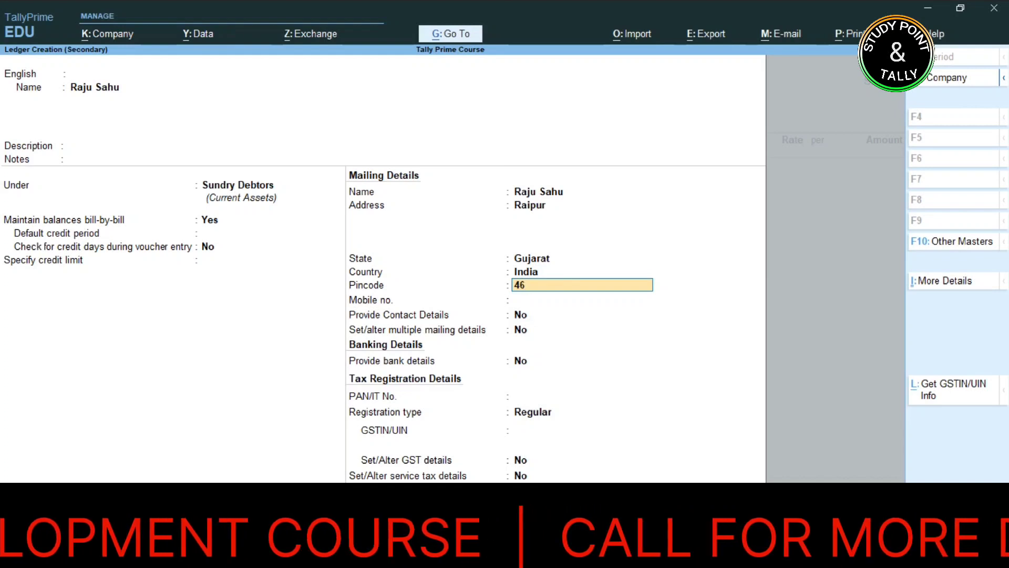
key("BackSpace")
type("900")
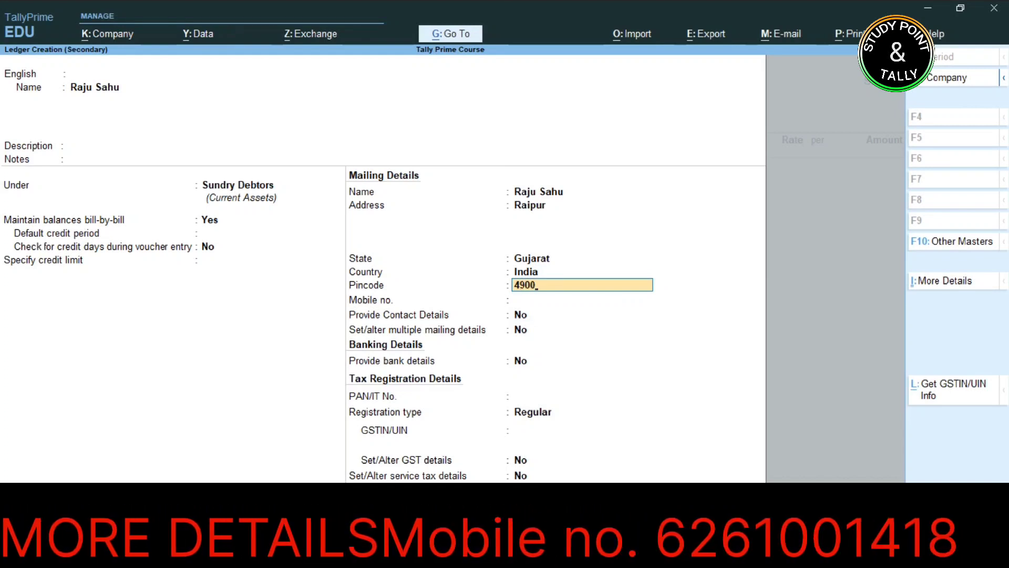
type("5")
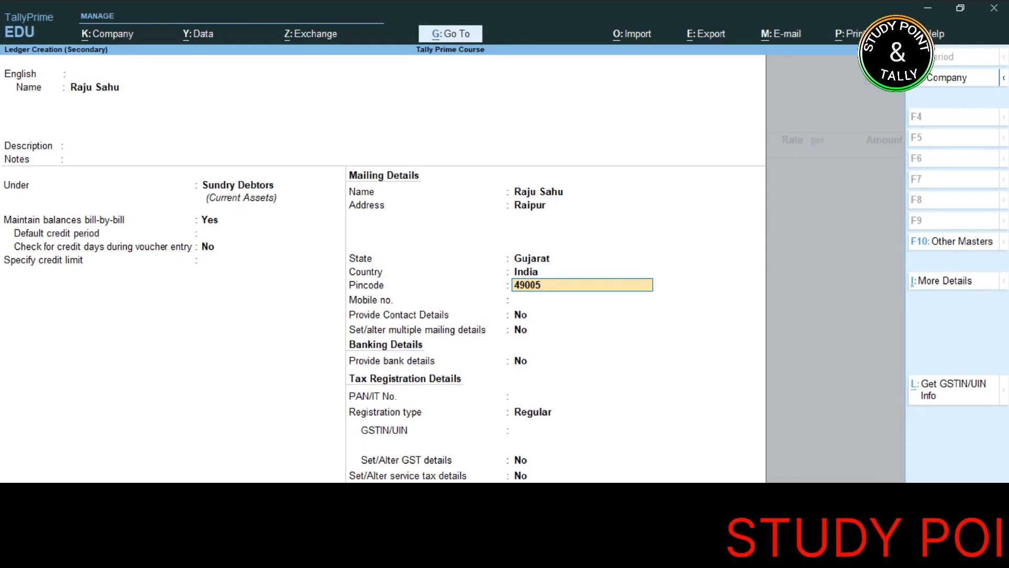
key("Return")
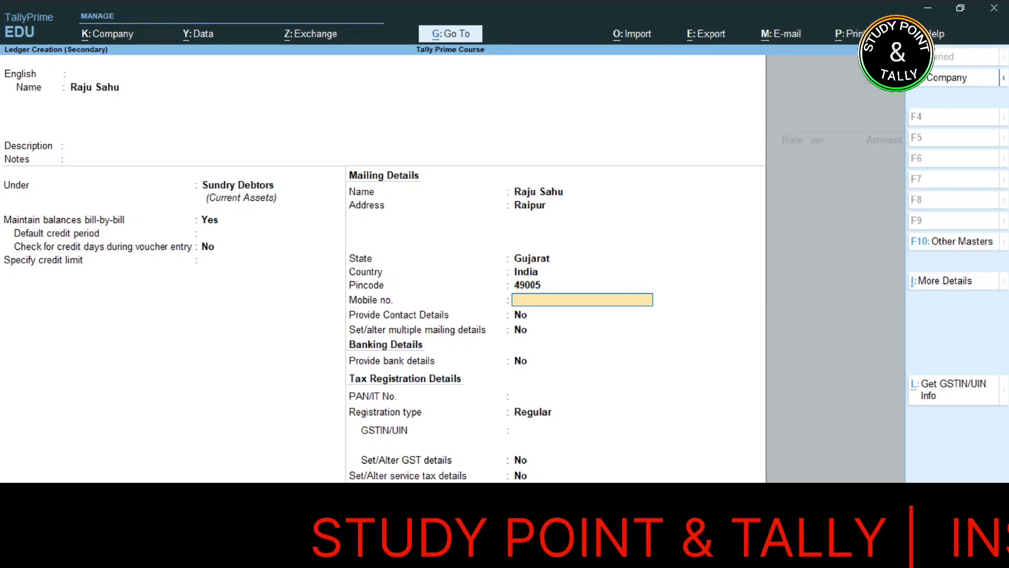
Leave the mobile number blank, keep contact details at No, and save the ledger as the sales voucher's party.
key("Return")
key("Return")
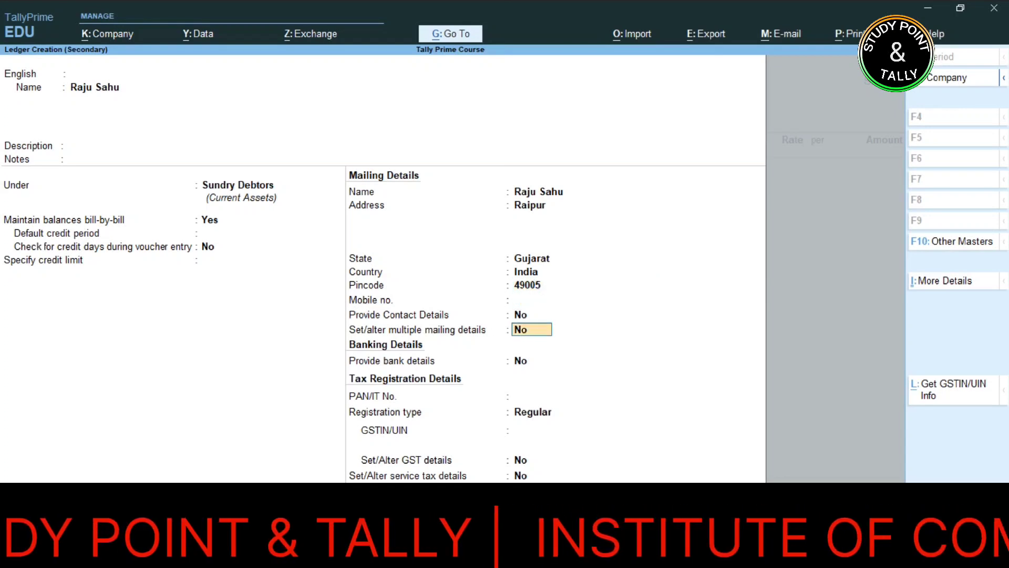
key("ctrl")
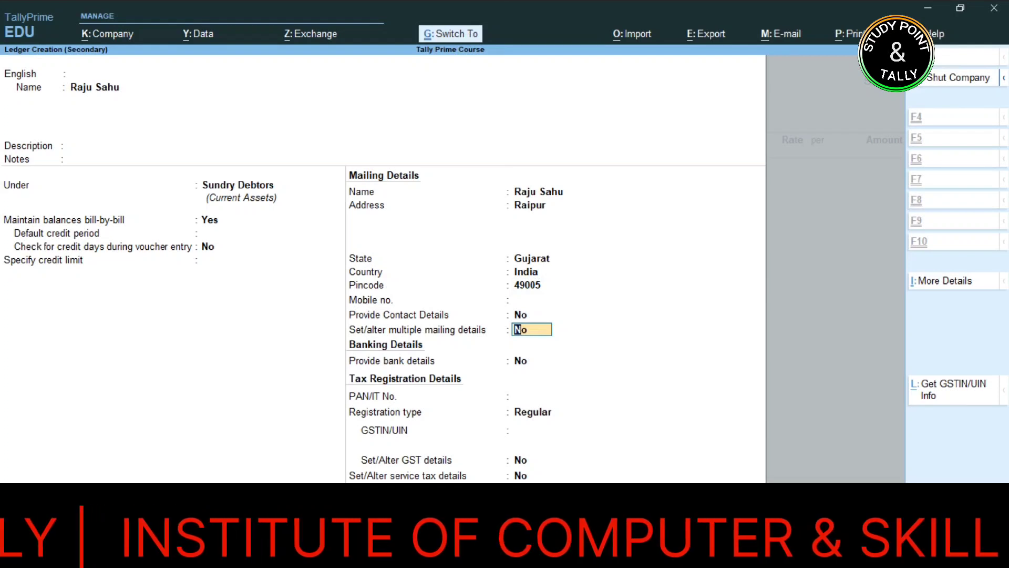
key("ctrl+a")
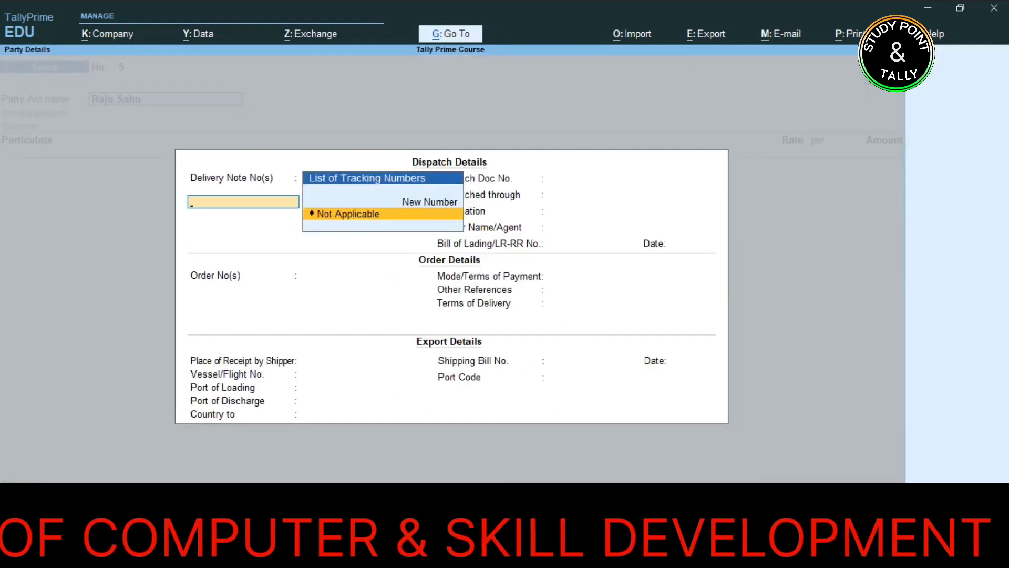
Set the delivery note number to Not Applicable and accept the dispatch details with the remaining fields blank.
key("Return")
key("Return")
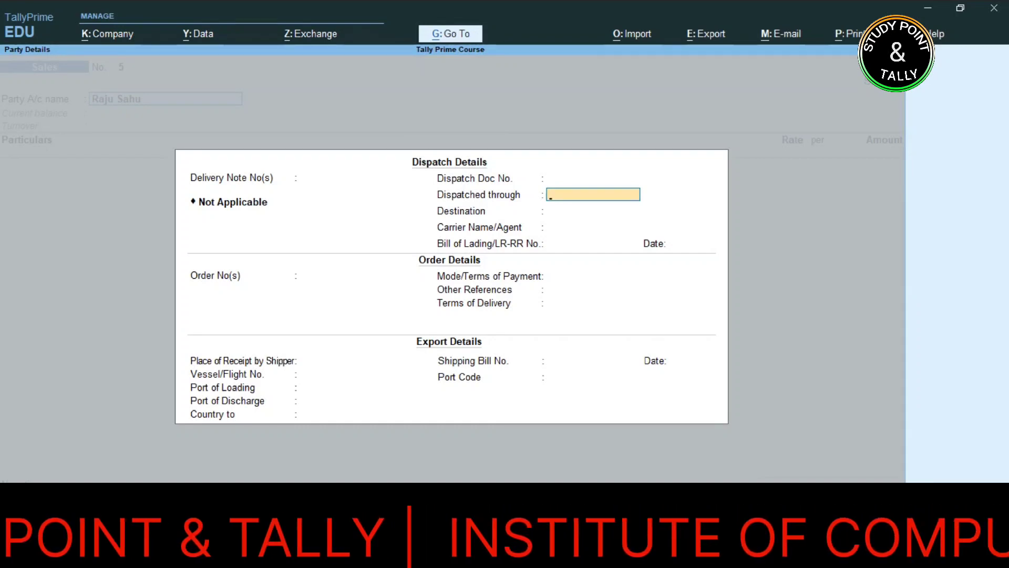
key("Return")
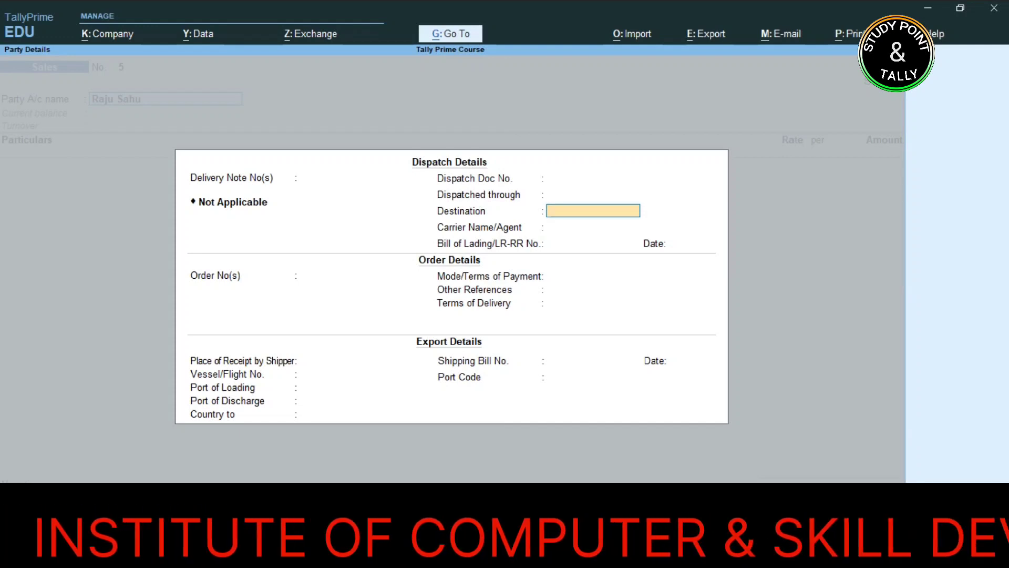
key("Return")
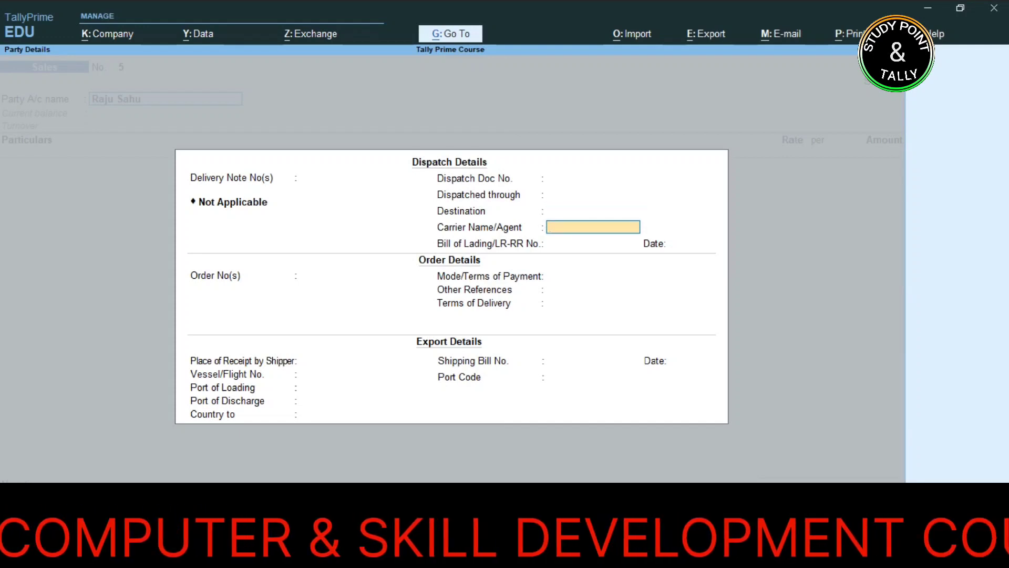
key("ctrl")
key("Escape")
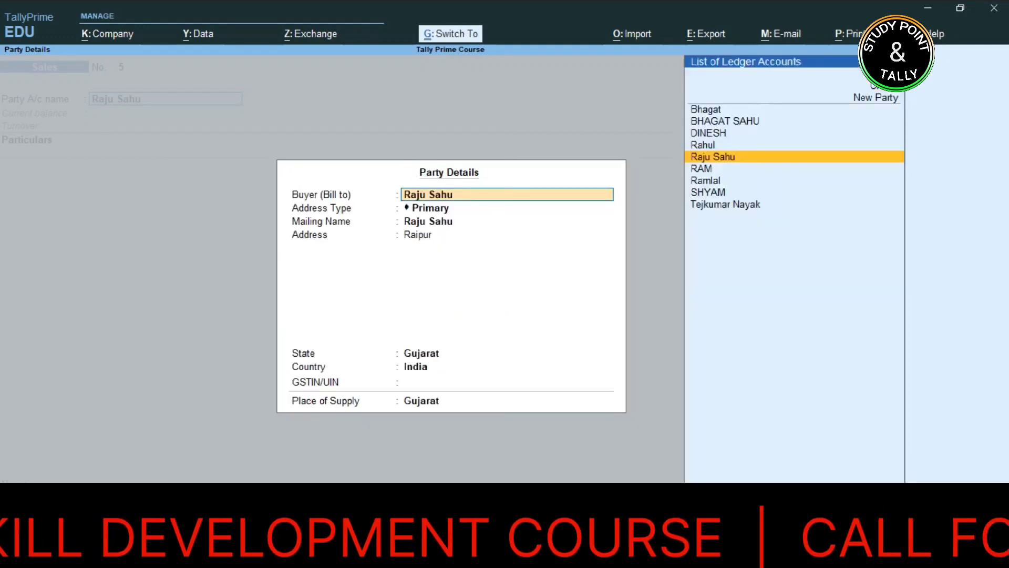
Keep the existing buyer, Primary address type, mailing name, address and Gujarat state in the sales voucher's party details.
key("Return")
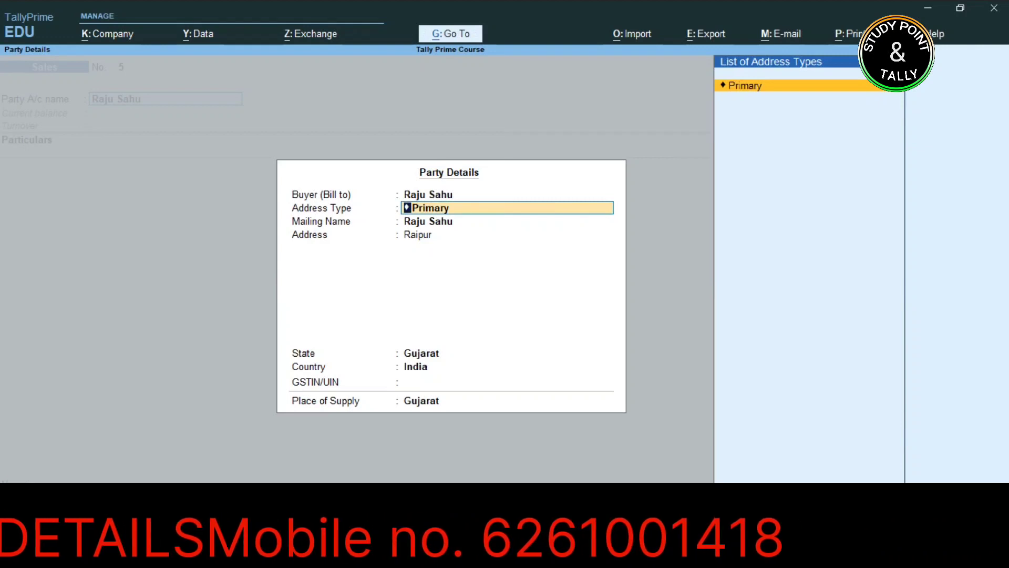
key("Return")
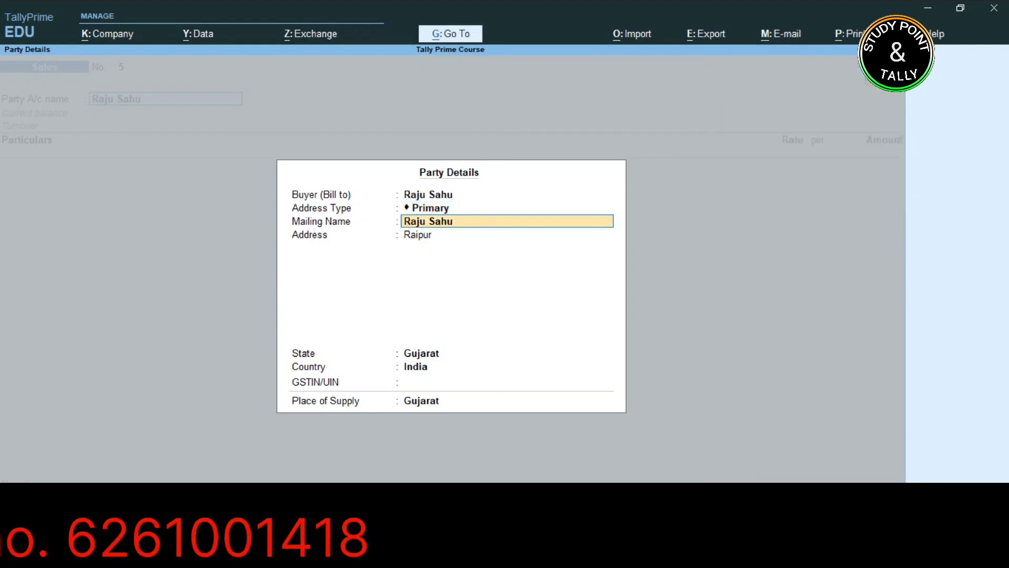
key("BackSpace")
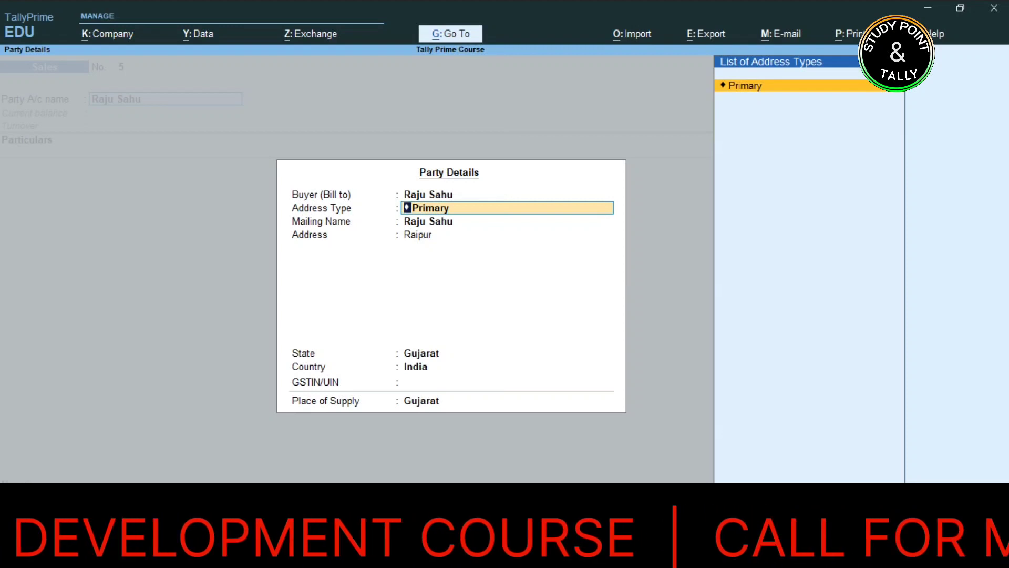
key("Return")
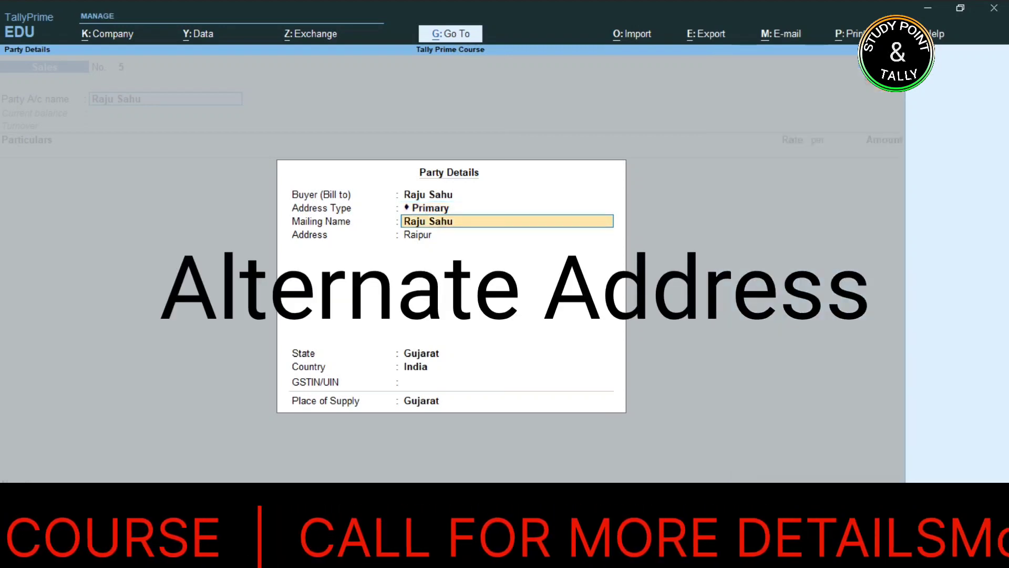
key("Return")
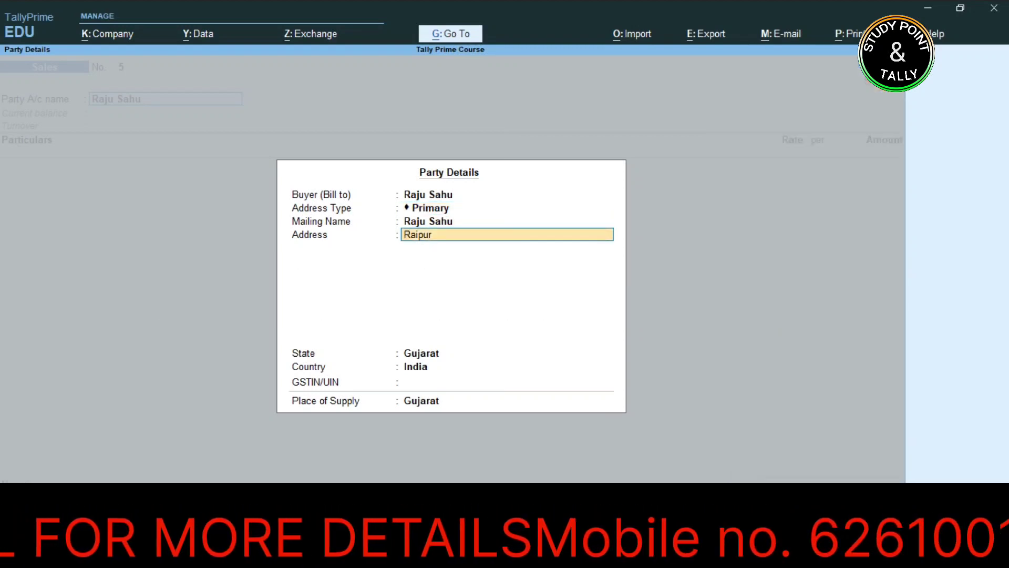
key("Return")
key("Return")
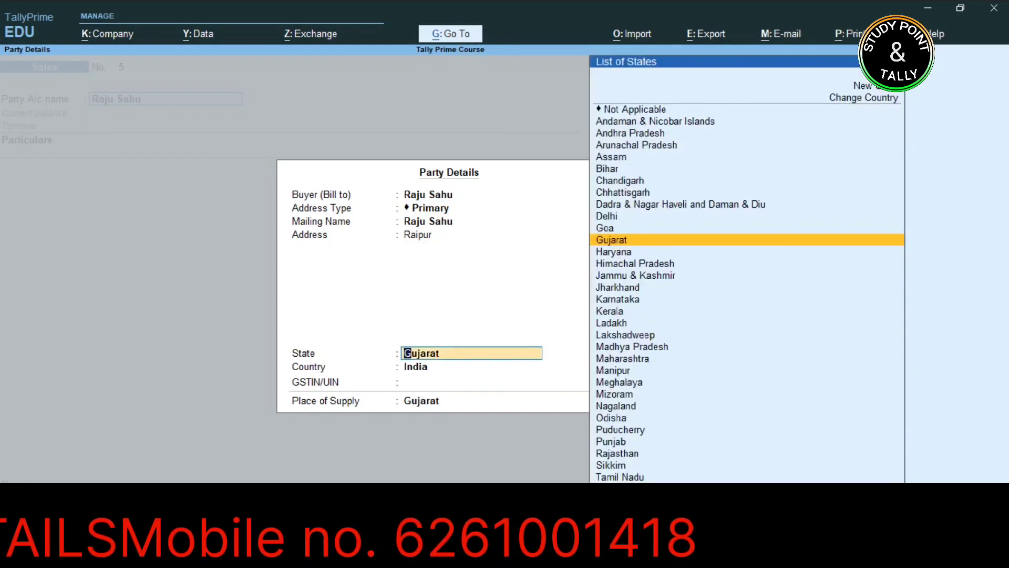
key("Return")
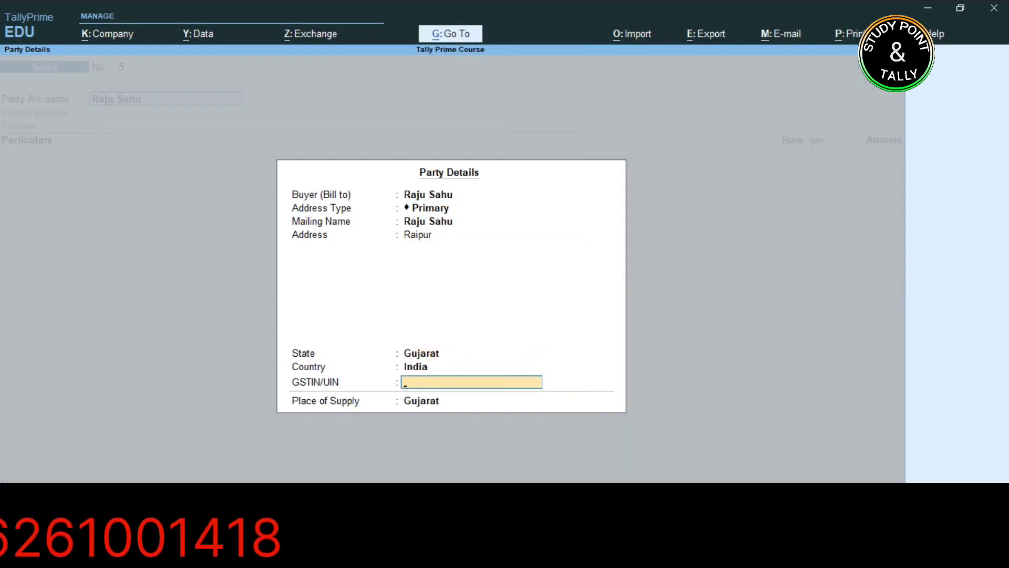
Enter the buyer's GSTIN/UIN and accept the party details with the existing place of supply.
type("22AAAA")
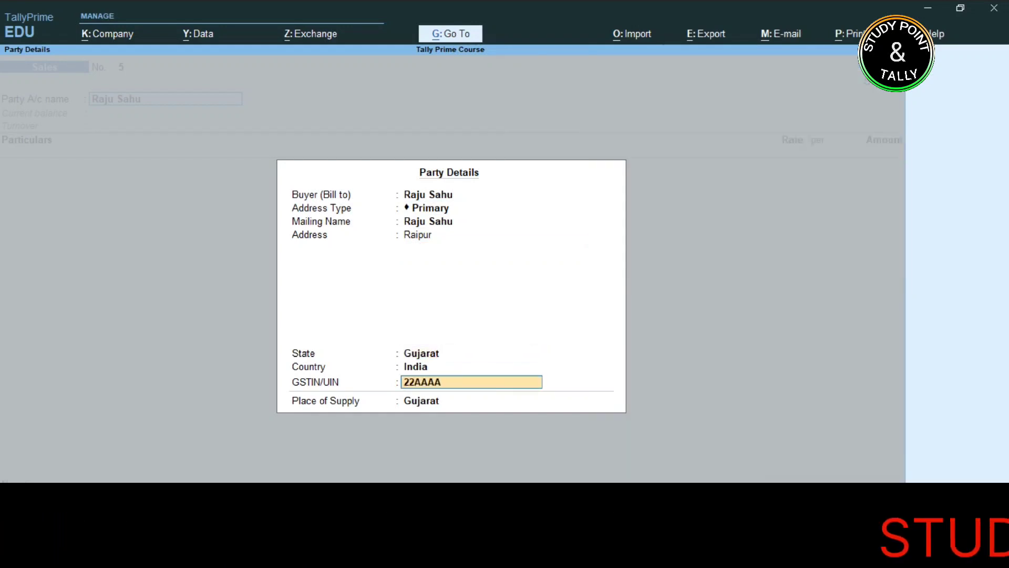
type("DSERD")
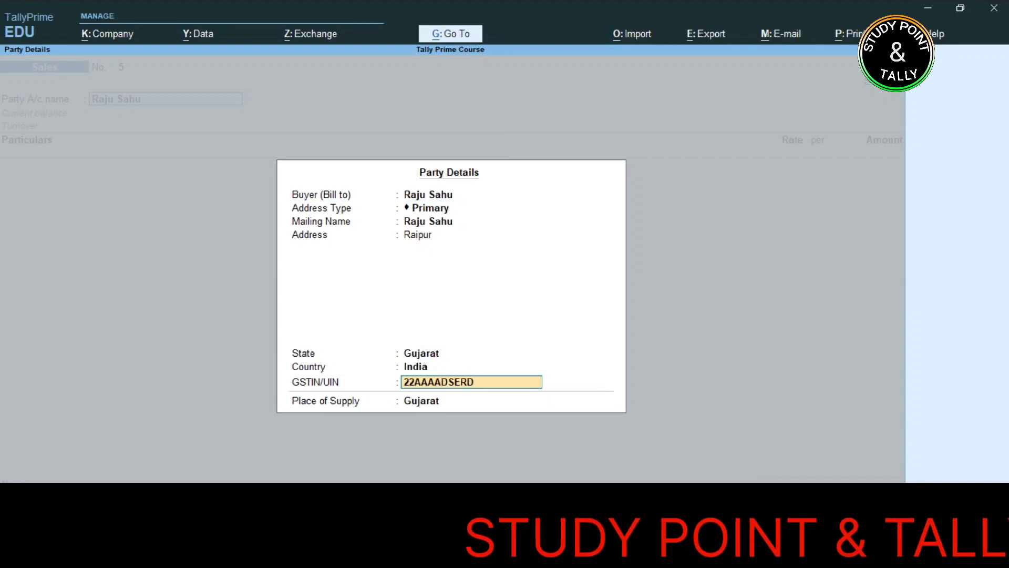
type("2543")
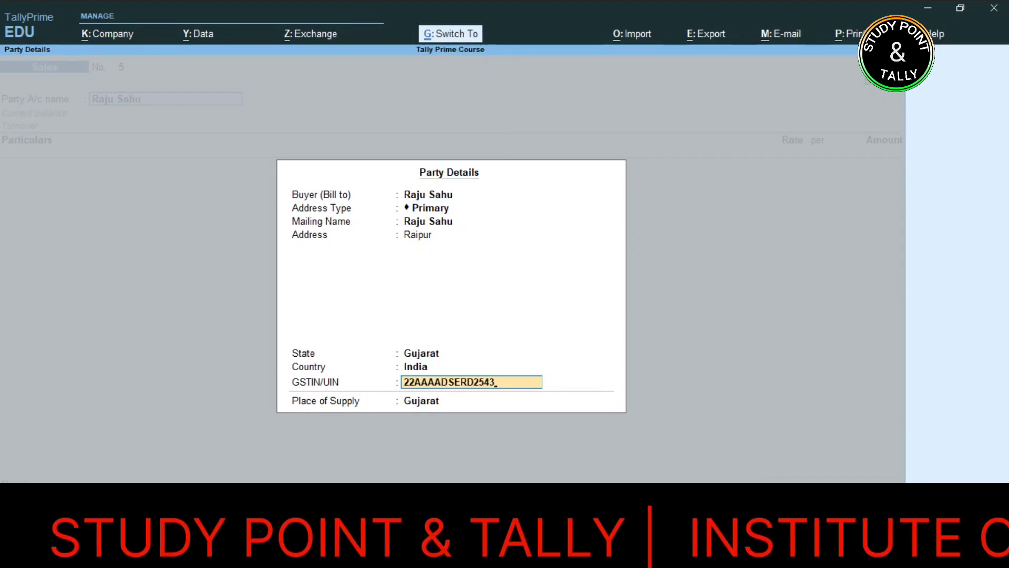
key("Return")
key("Return")
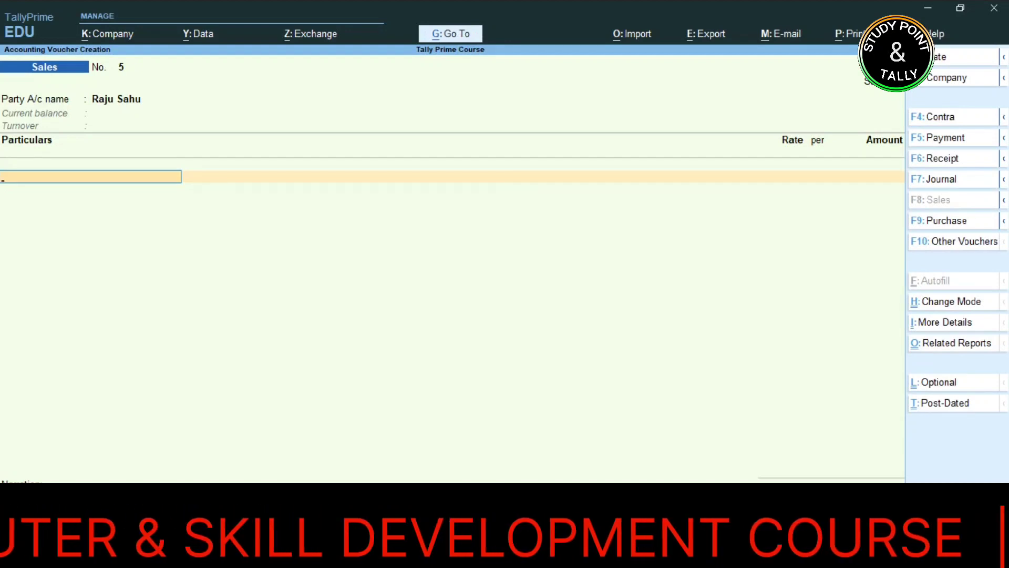
Start a new ledger named Furture Service from the sales voucher's particulars, leaving its description and notes blank.
key("ctrl")
key("alt+c")
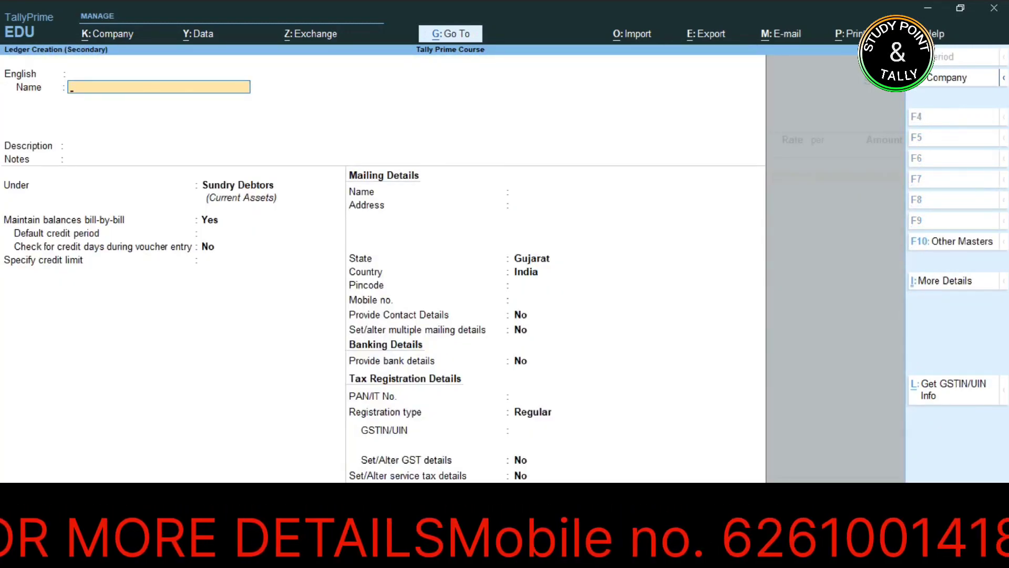
type("Fur")
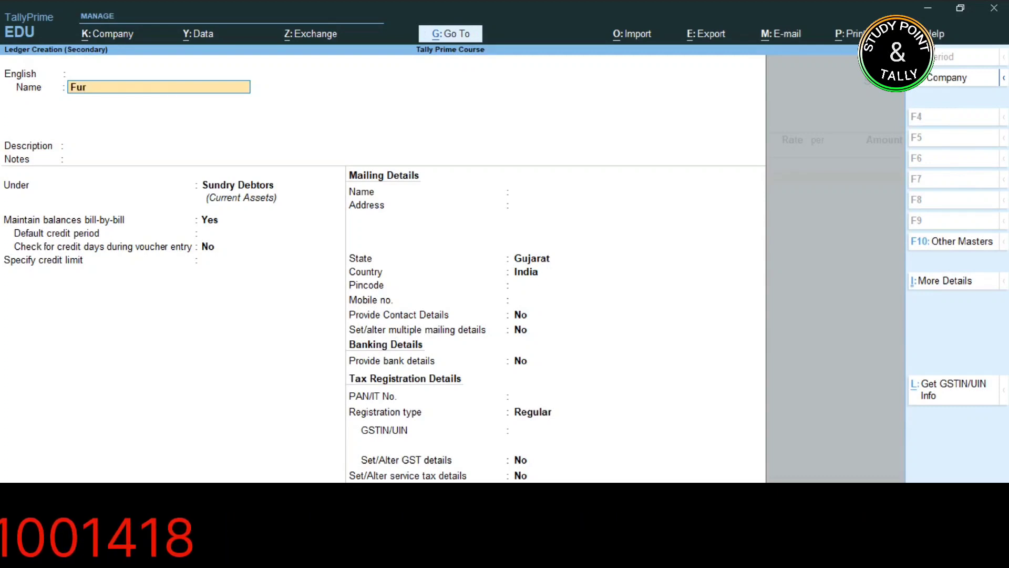
type("ture")
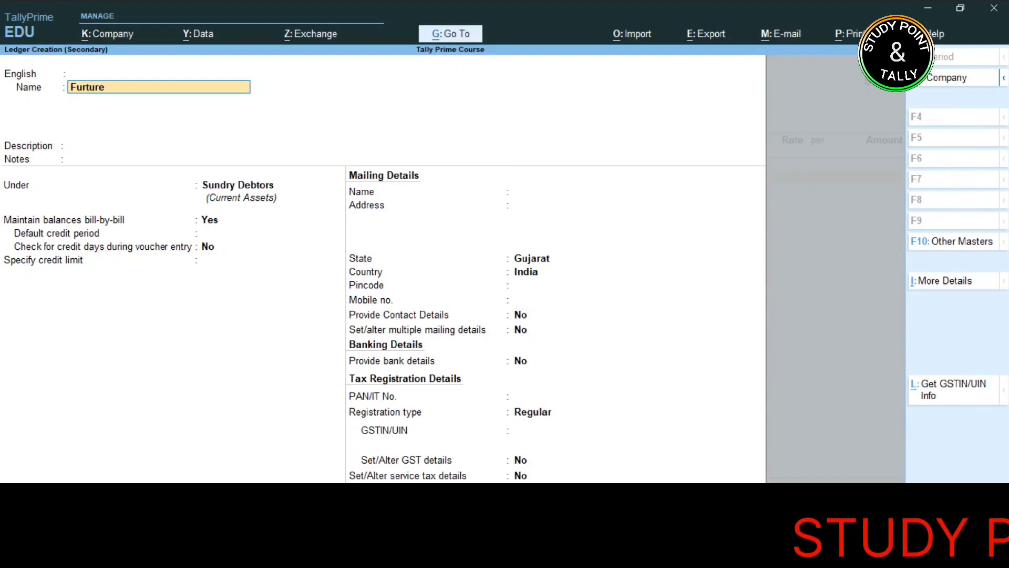
type(" Service")
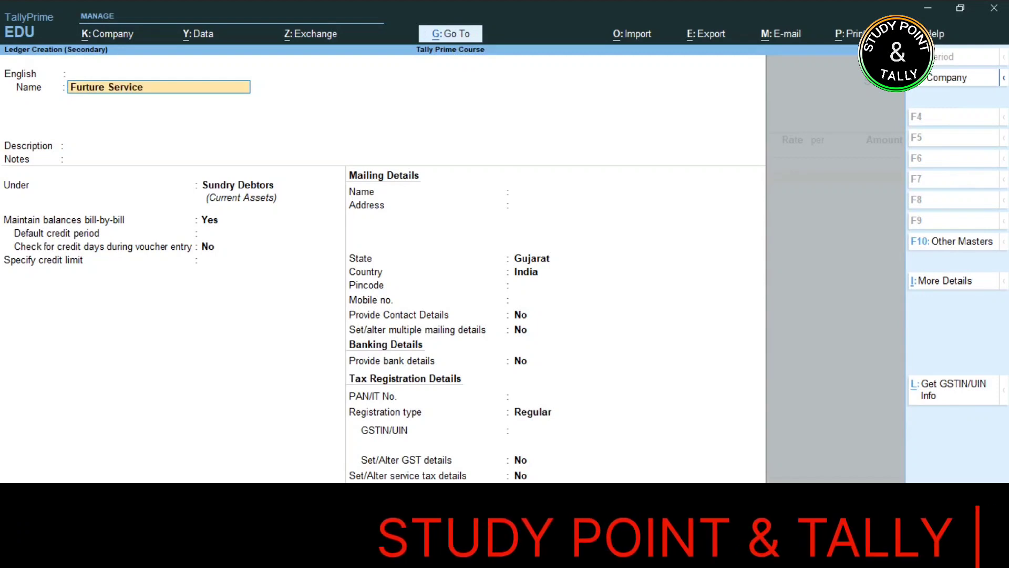
key("Return")
key("Return")
key("Return")
key("Return")
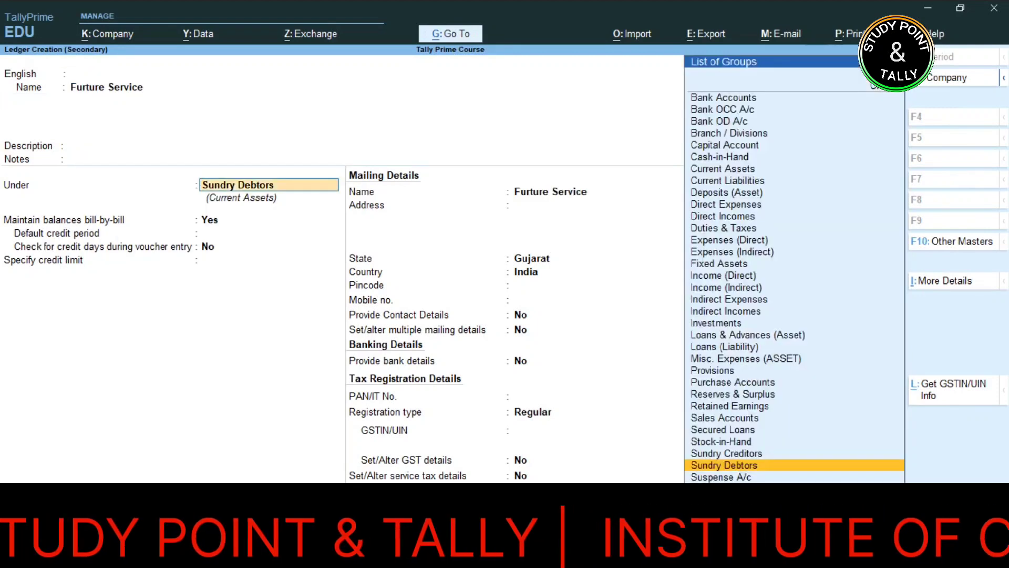
Place the ledger under Indirect Incomes, with bill-by-bill balances at No, ledger type Not Applicable and GST Applicable.
type("Ind")
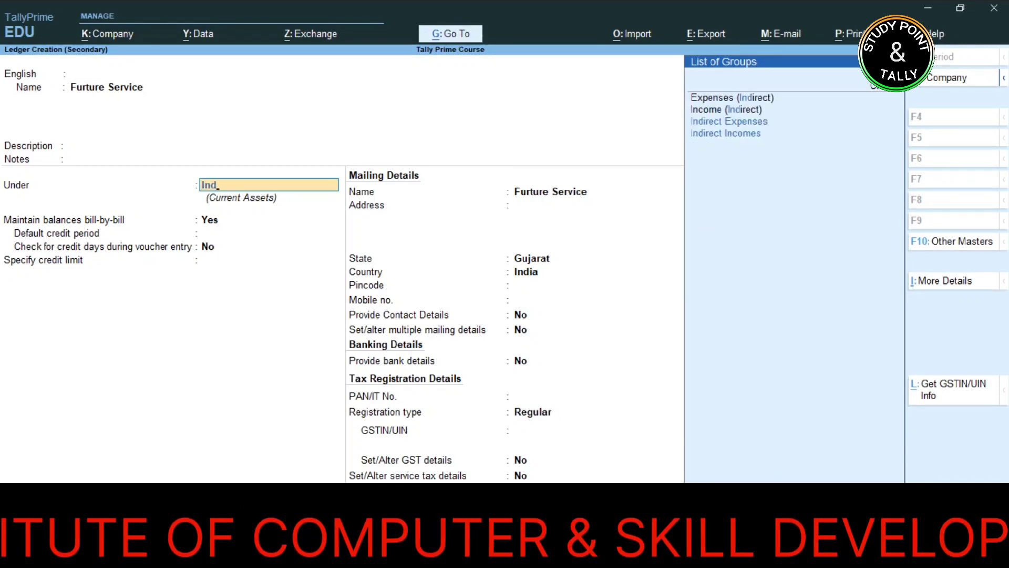
key("Down")
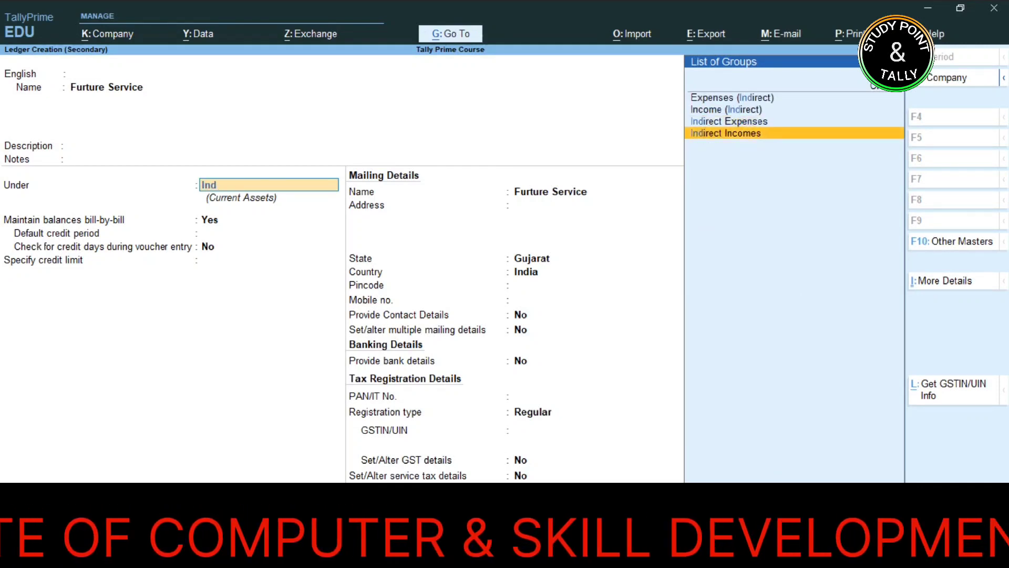
key("Return")
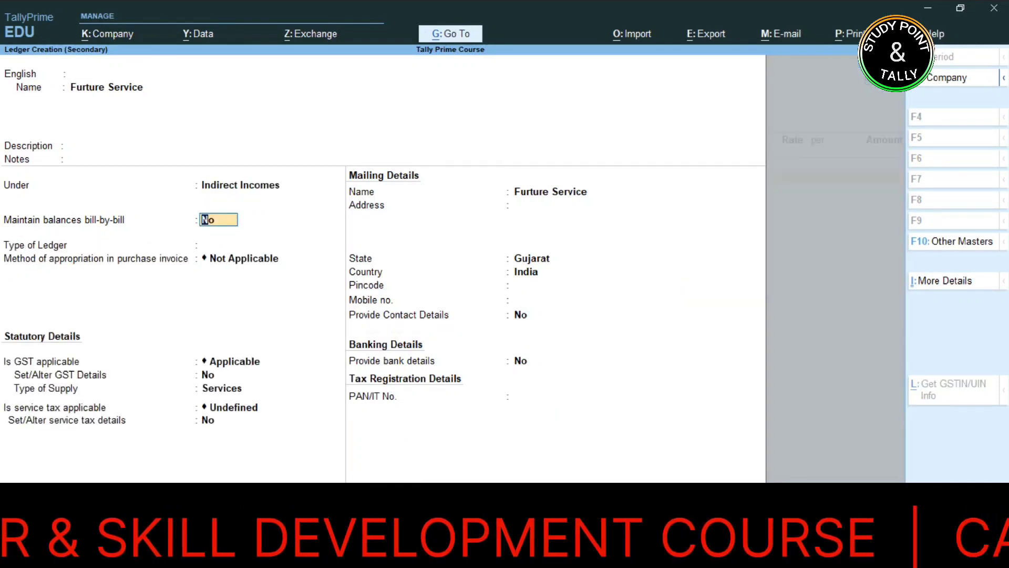
key("Return")
key("Return")
key("Return")
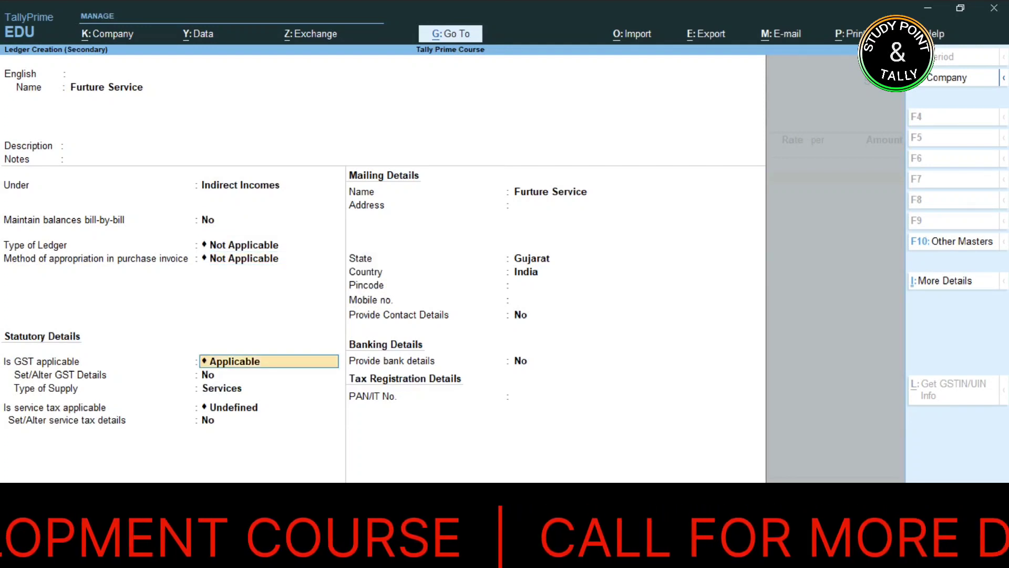
key("Return")
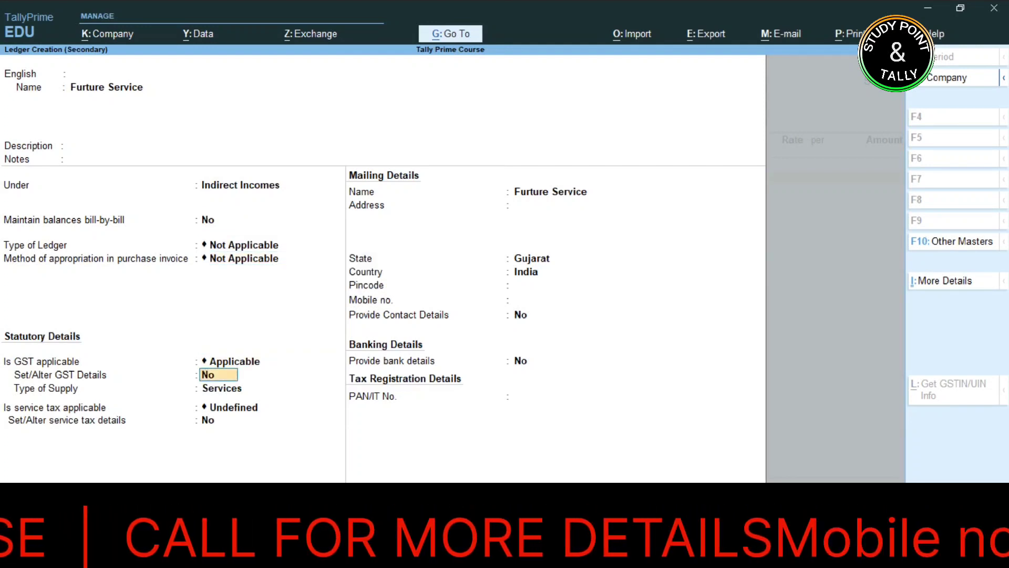
Enable GST details for the ledger and set taxability to Taxable, leaving HSN/SAC details blank and reverse charge at No.
key("y")
key("Return")
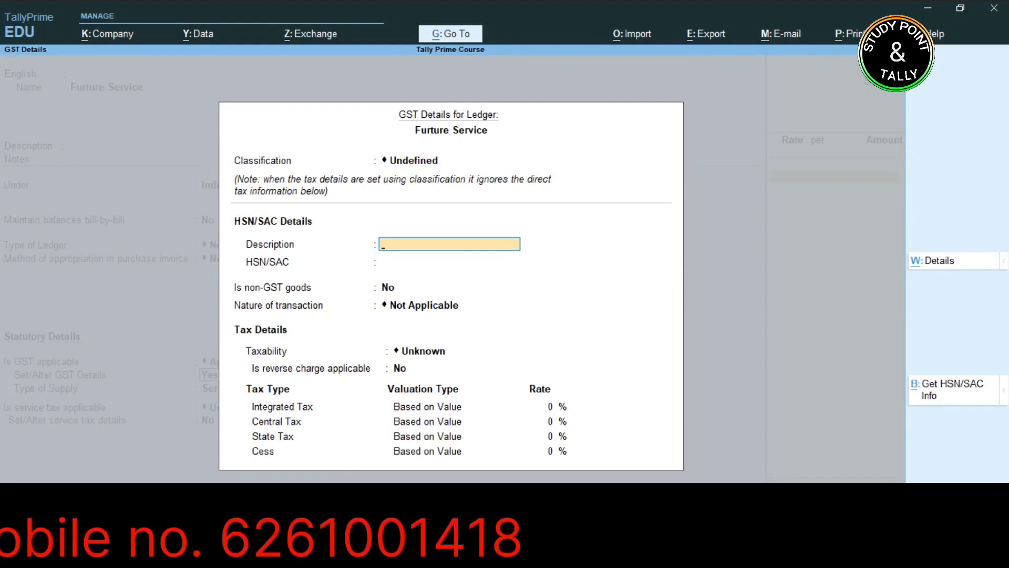
key("Return")
key("Return")
key("Return")
key("Return")
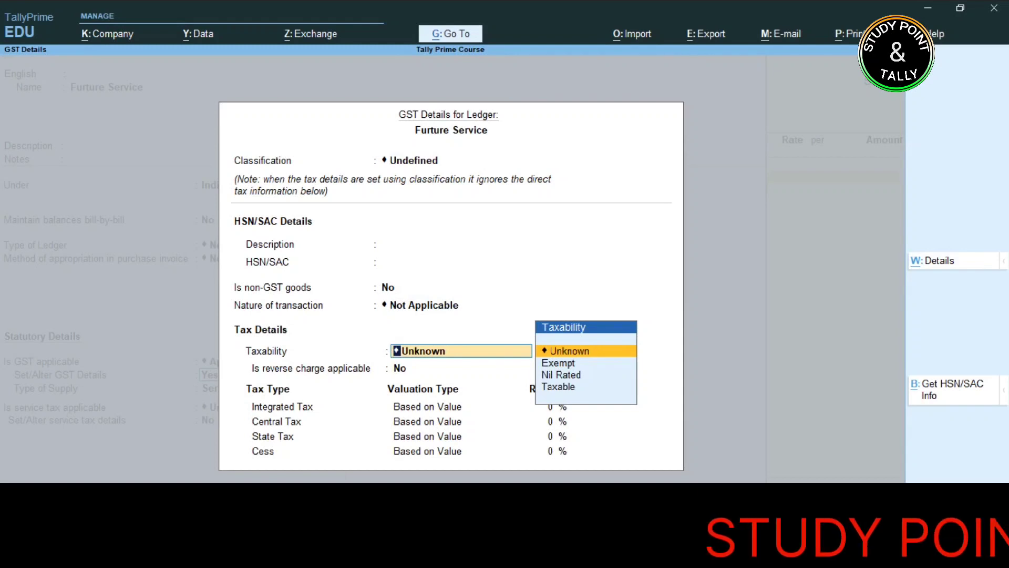
key("Down")
key("Down")
key("Down")
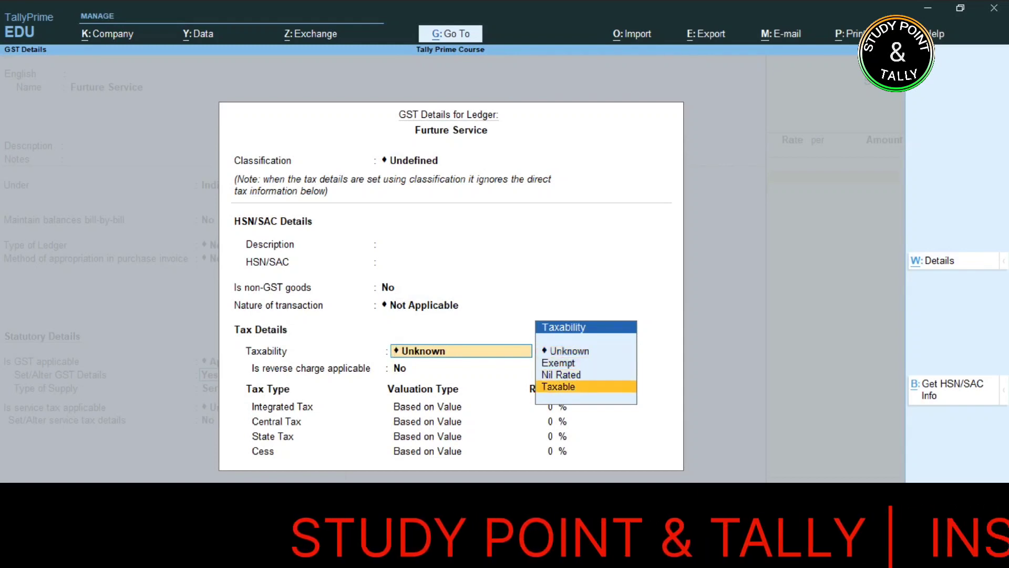
key("Return")
key("Return")
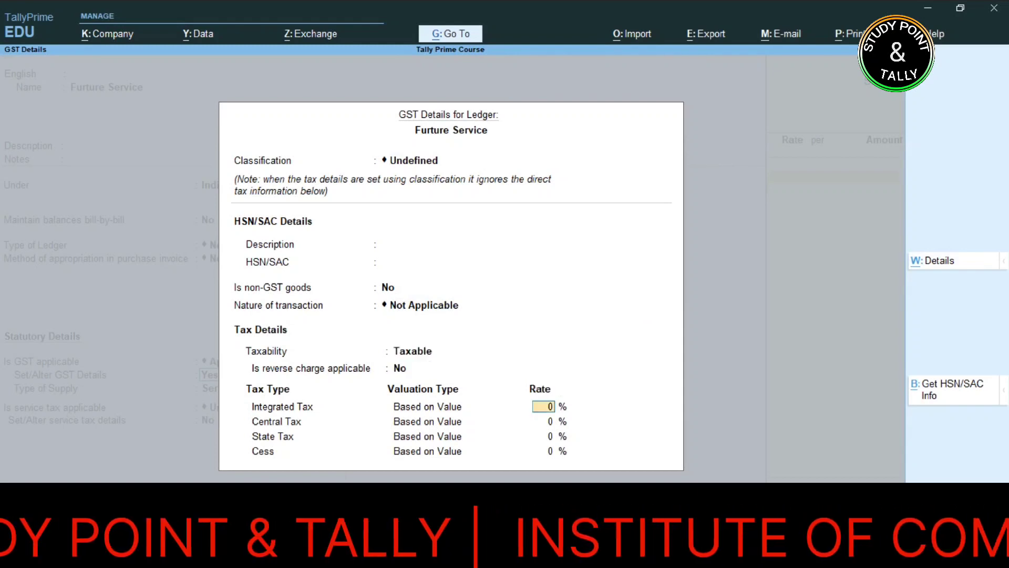
Set the ledger's integrated tax rate to 18% and accept the GST details.
type("18")
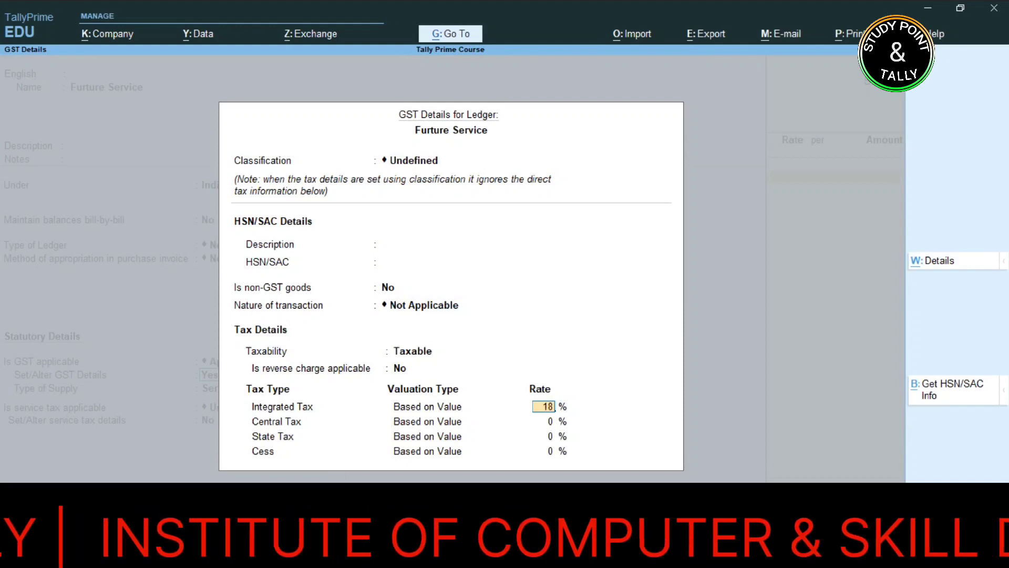
key("Return")
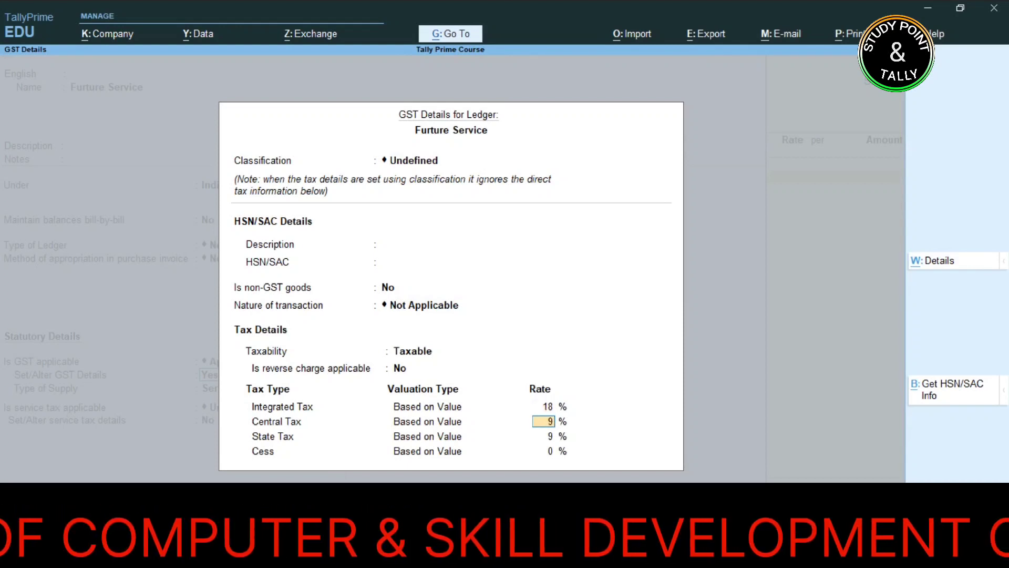
key("ctrl")
key("ctrl+a")
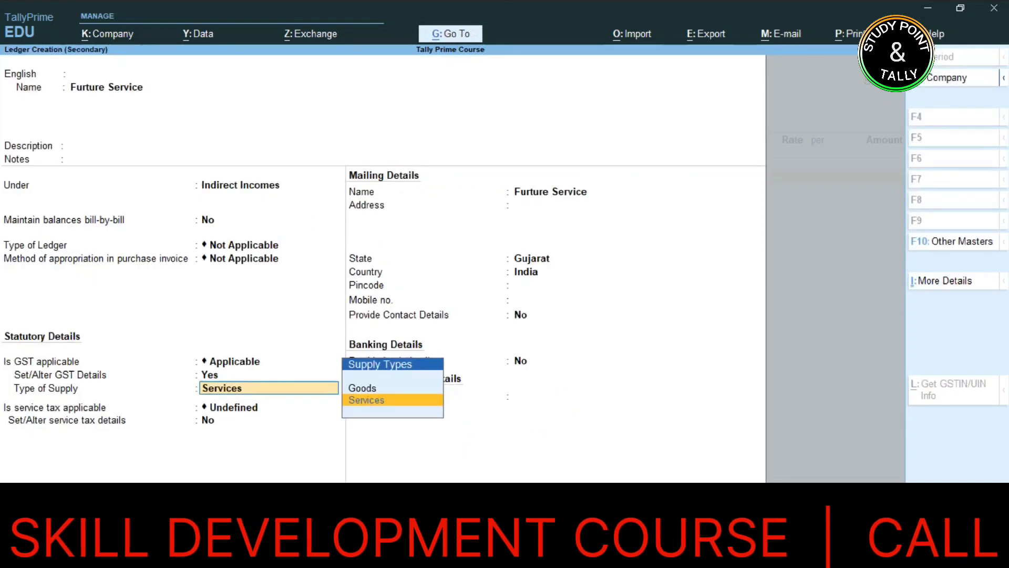
Save the ledger with supply type Services and a blank address, and leave its voucher description blank.
key("Return")
key("Return")
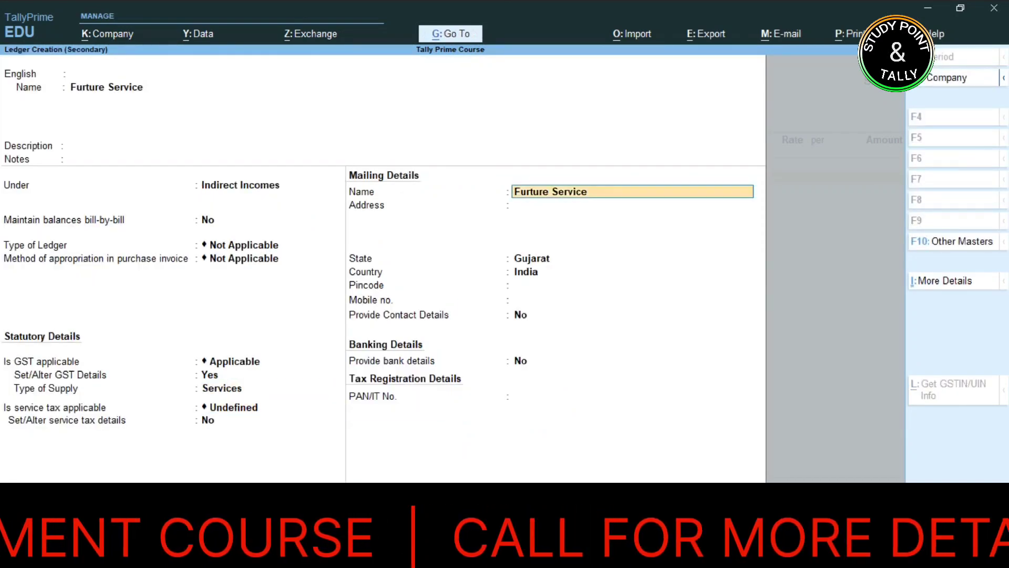
key("Return")
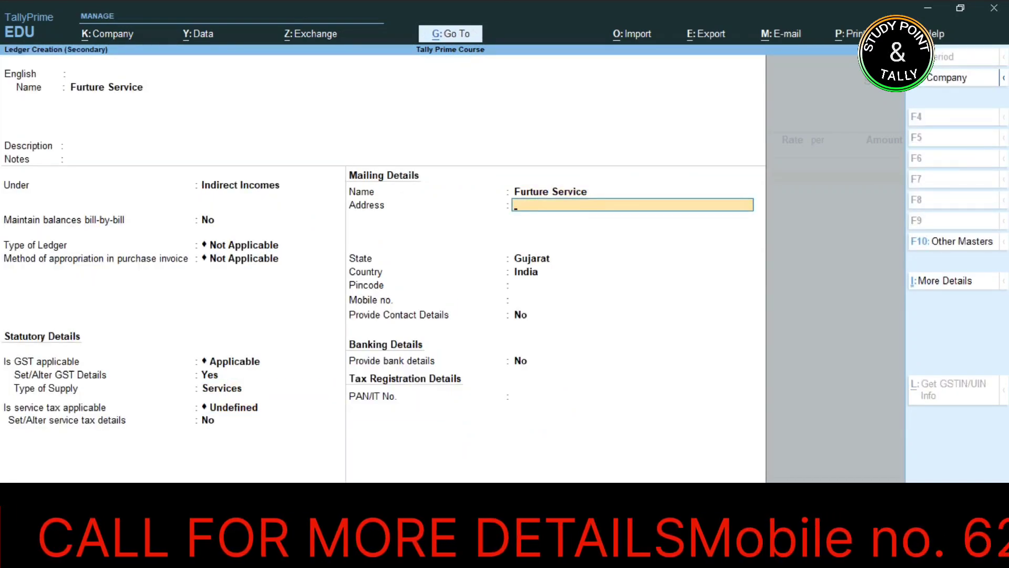
key("ctrl+a")
key("Return")
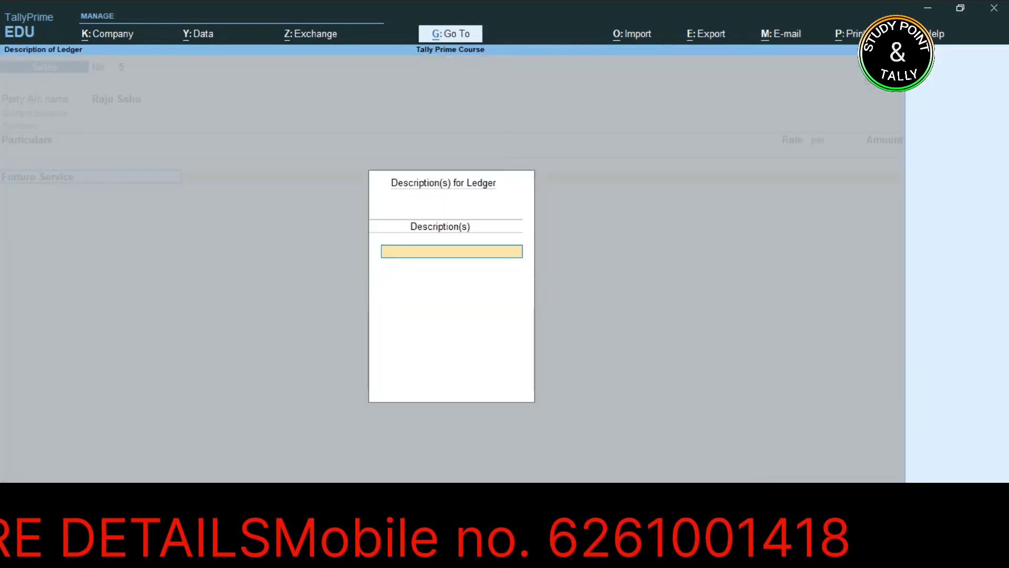
key("Return")
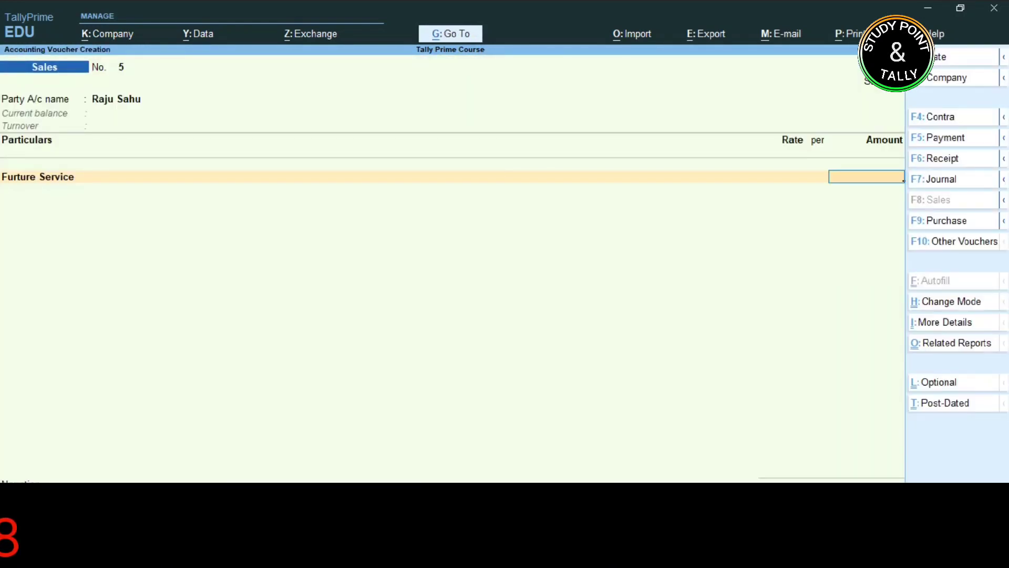
Set the Furture Service amount in the sales voucher to 15,000.
type("1500")
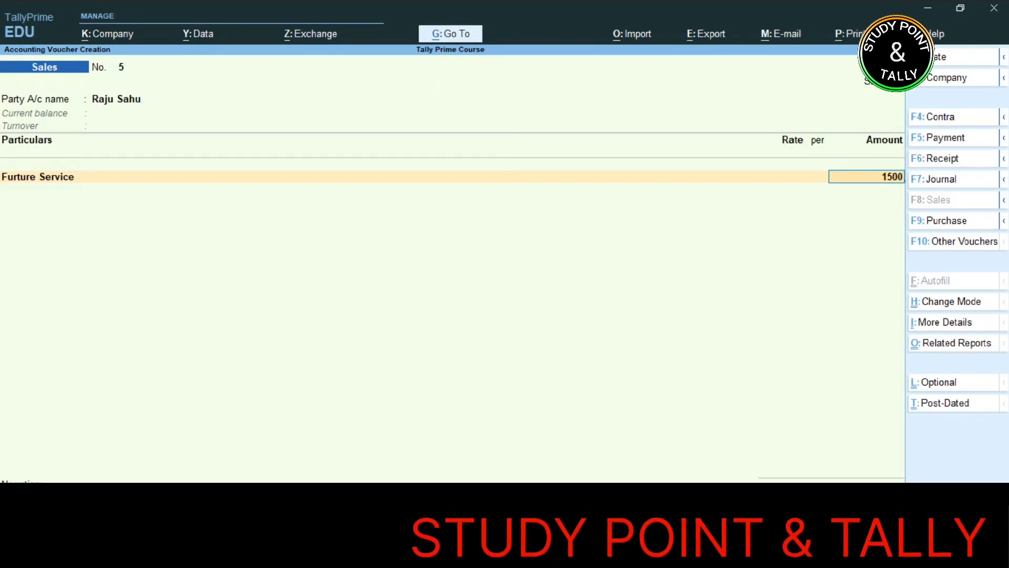
key("Return")
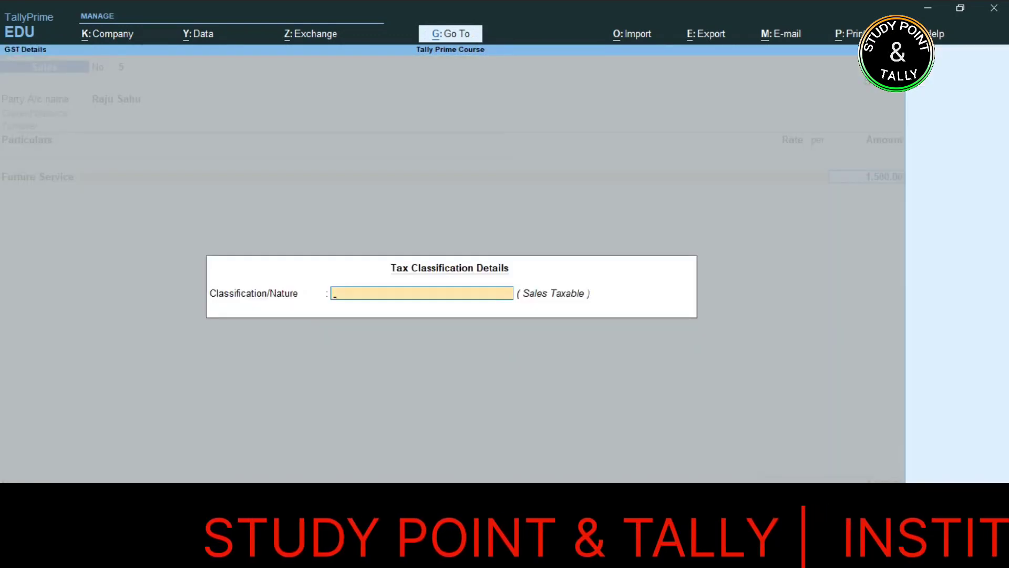
key("Escape")
type("15000")
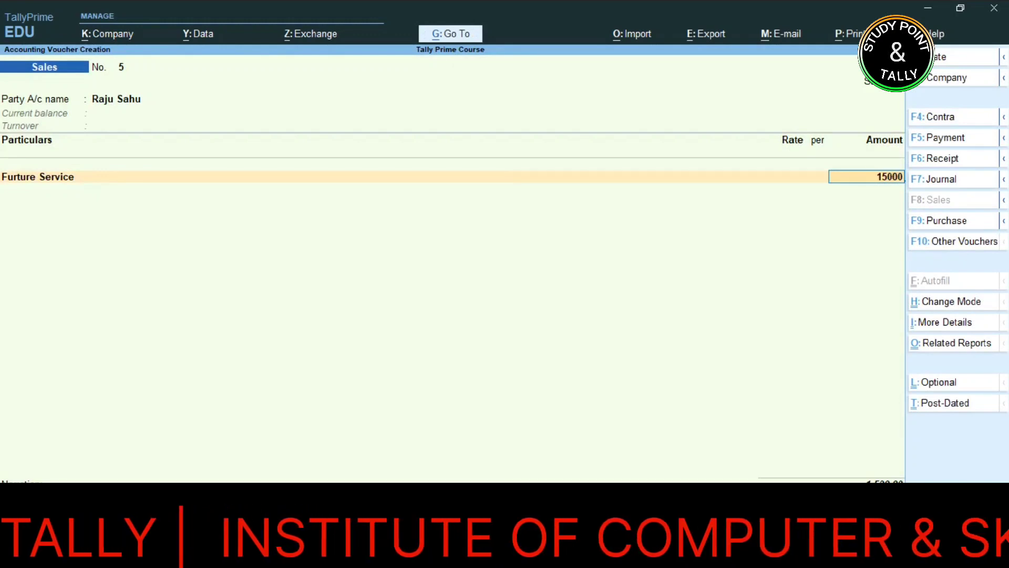
key("Return")
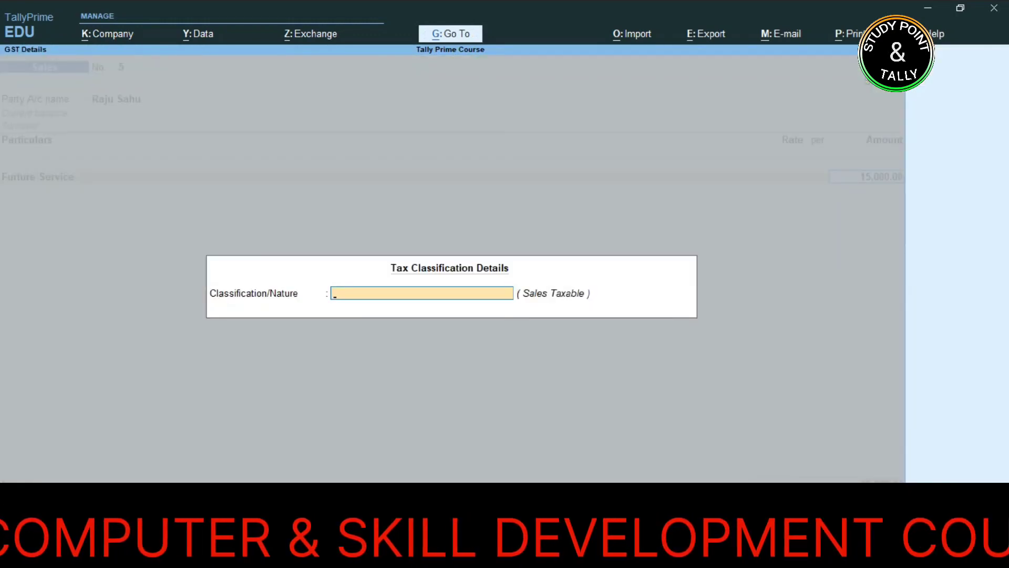
key("Escape")
key("y")
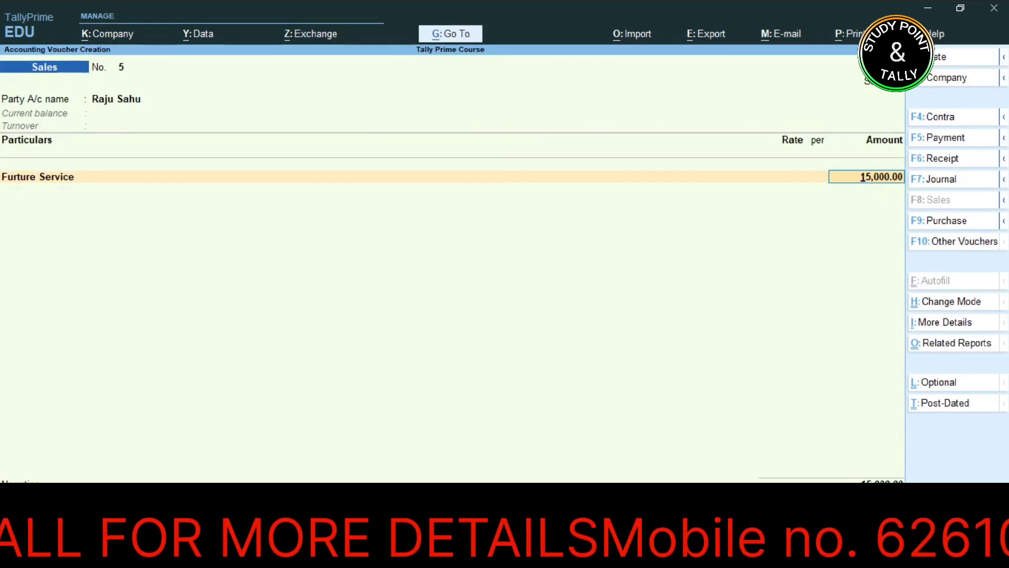
Assign the Sales Taxable classification to the Furture Service line.
key("Return")
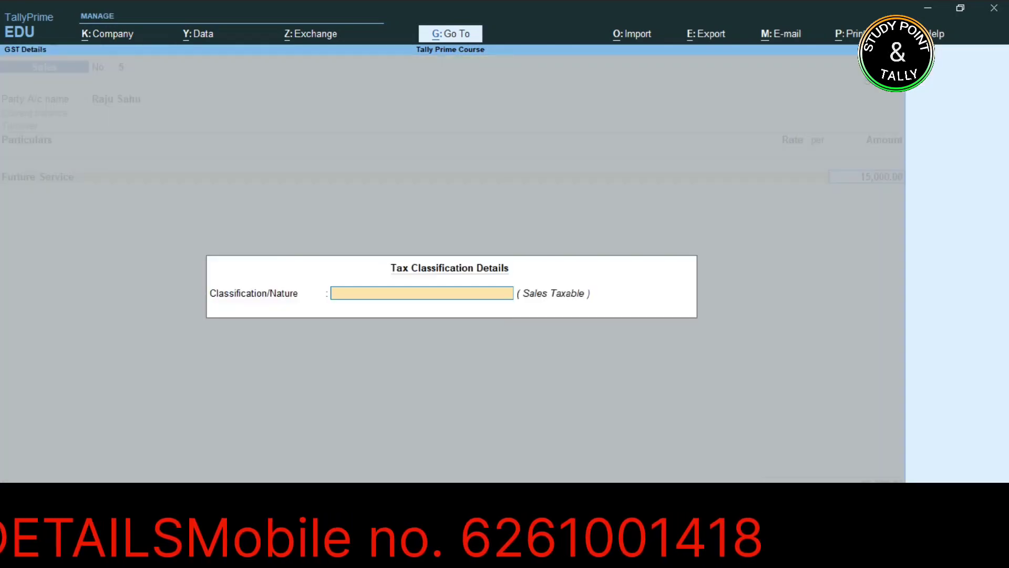
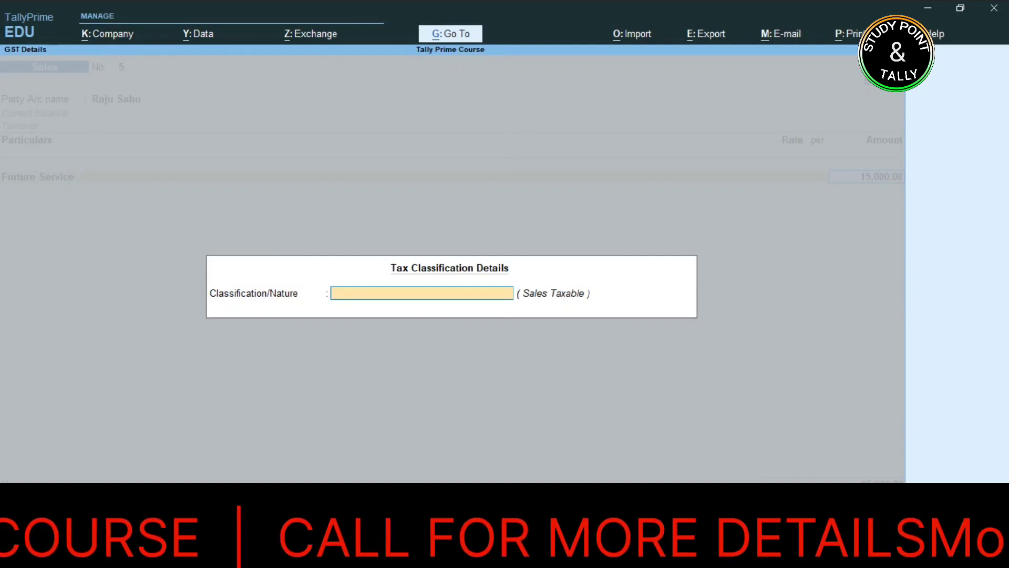
type("Sales")
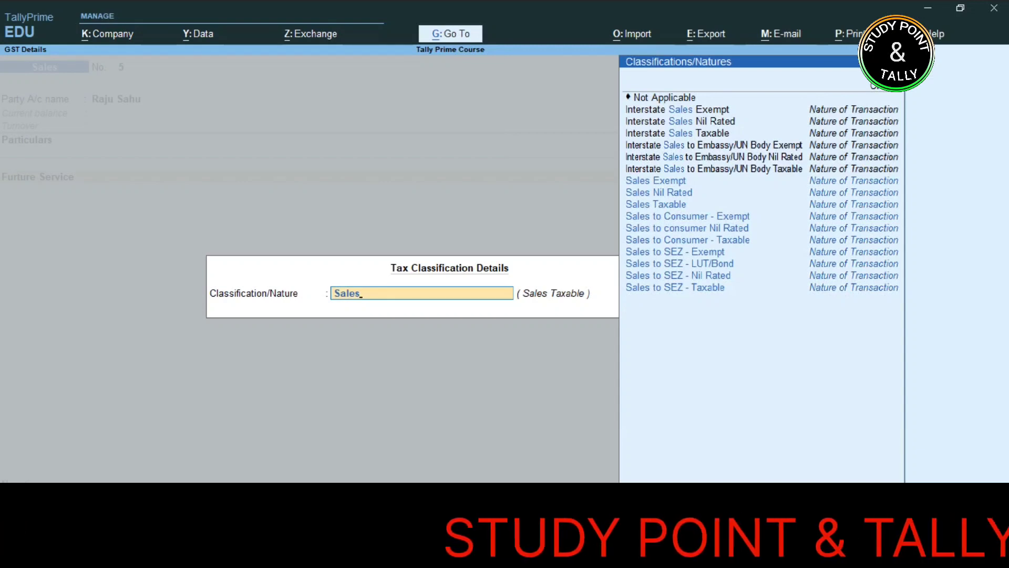
type("Tax")
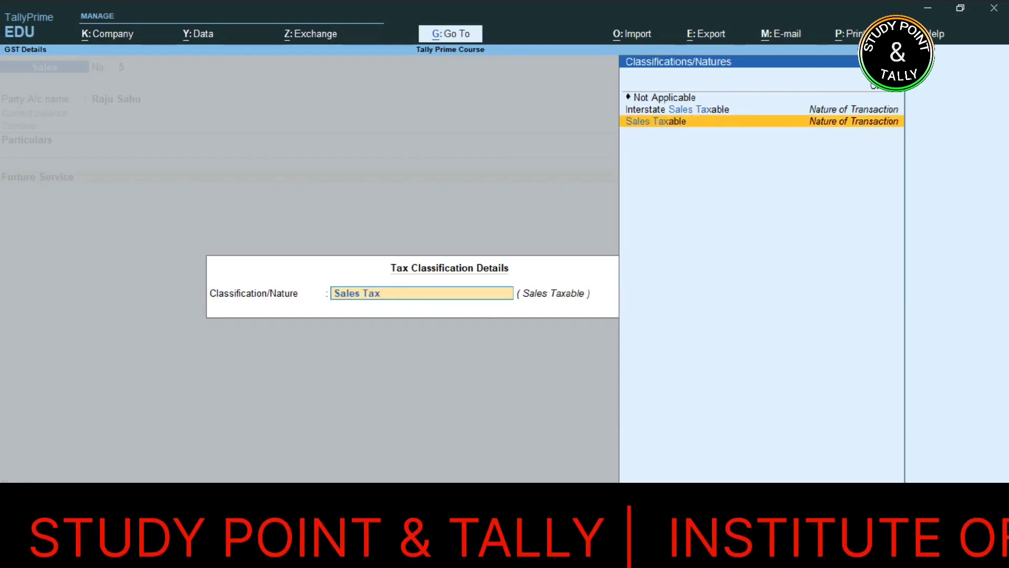
key("Return")
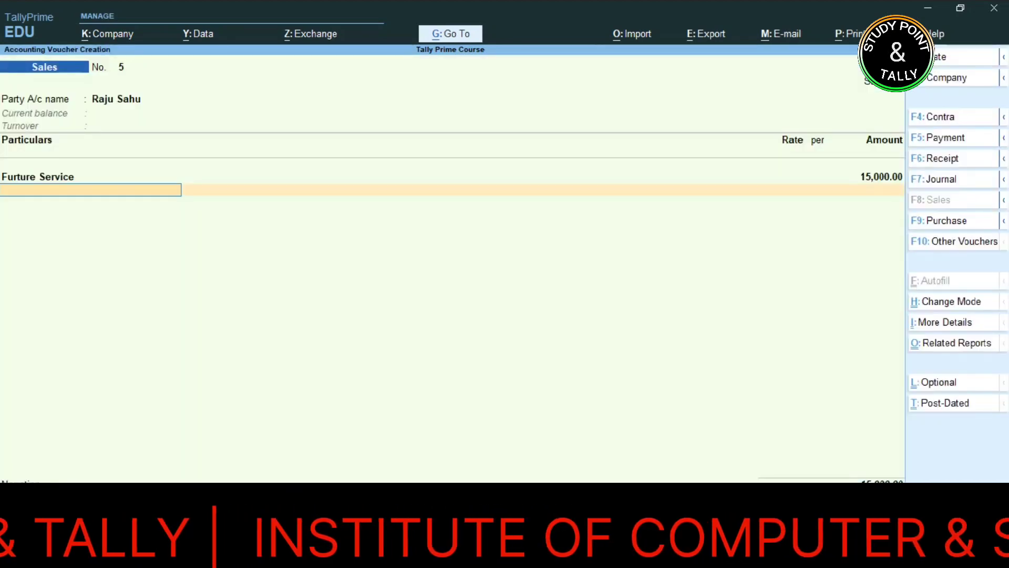
Add the Cgst ledger to the sales voucher with a blank description, accepting its calculated amount.
type("Cgs")
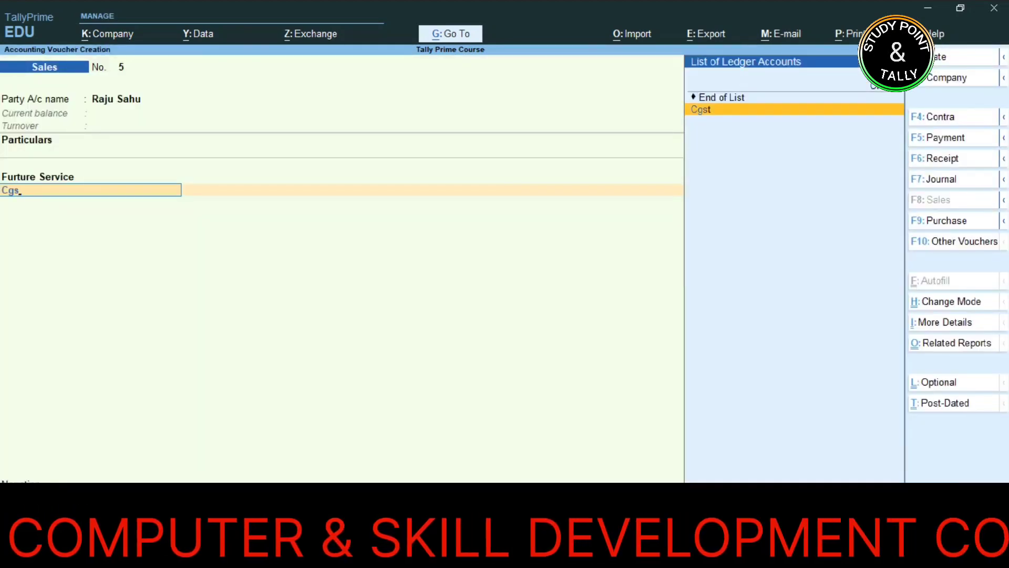
key("Return")
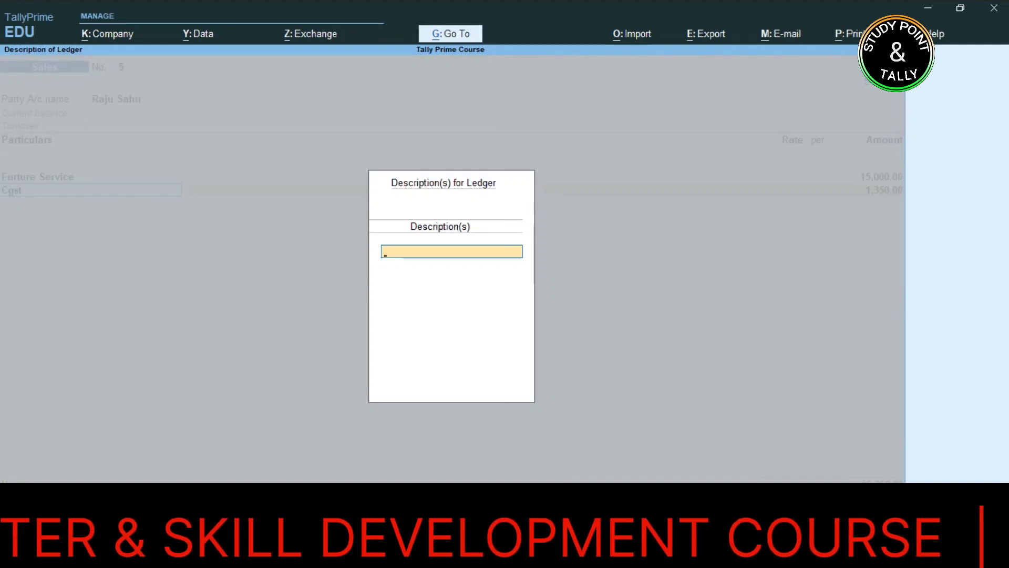
key("Return")
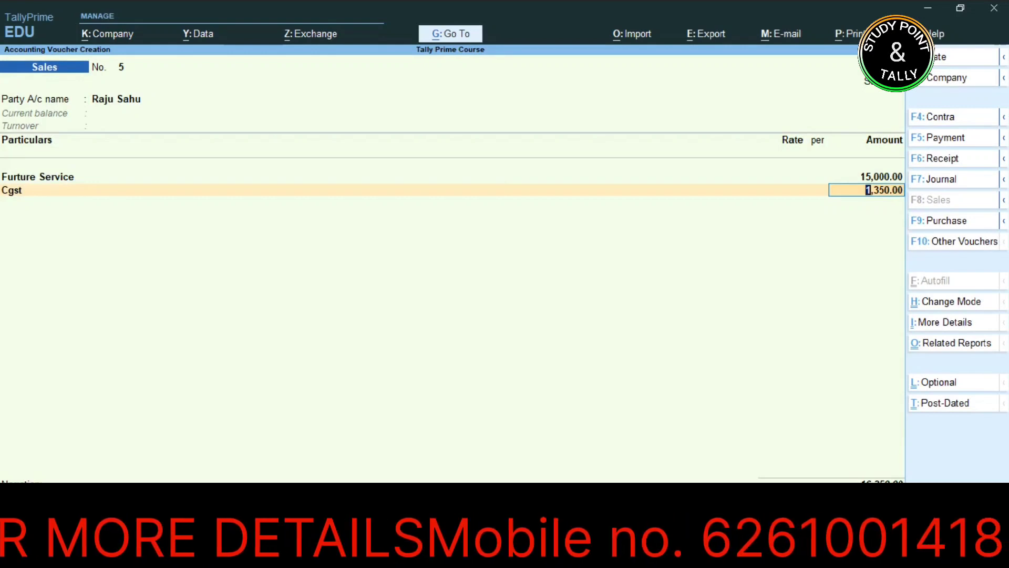
key("Return")
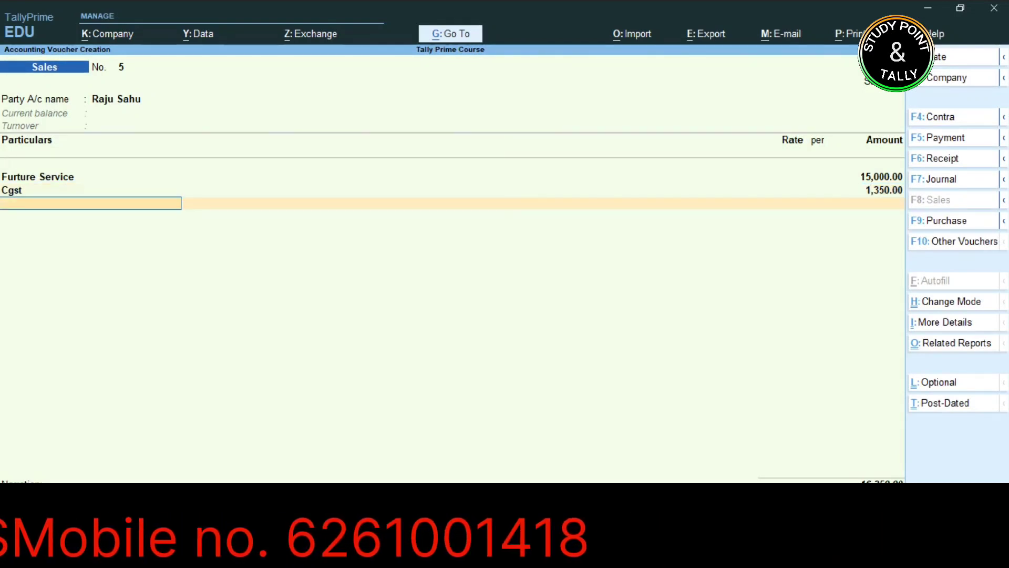
Add the Sgst ledger with a blank description and its calculated amount, and save the sales voucher.
type("Sg")
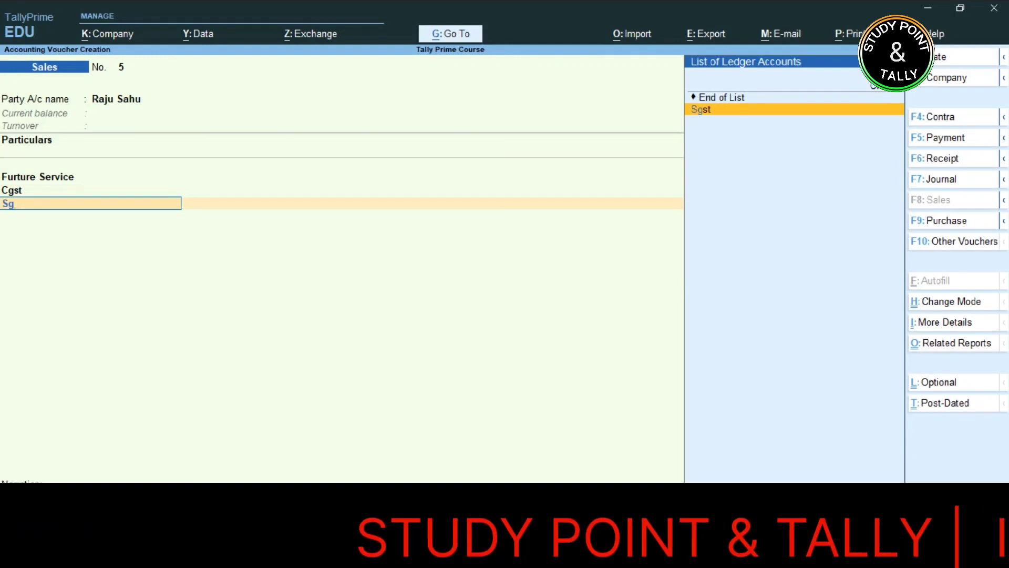
key("Return")
key("Return")
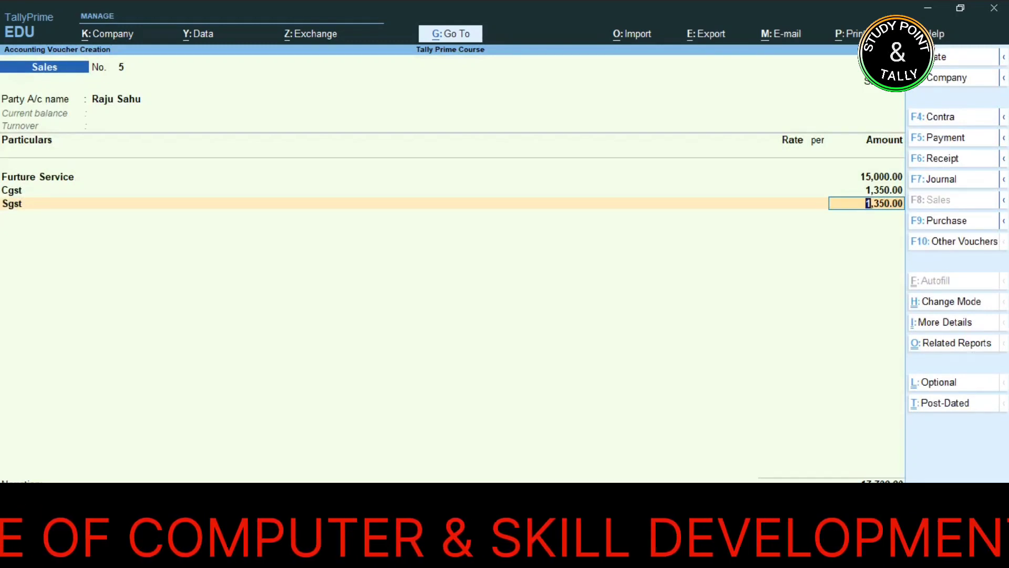
key("Return")
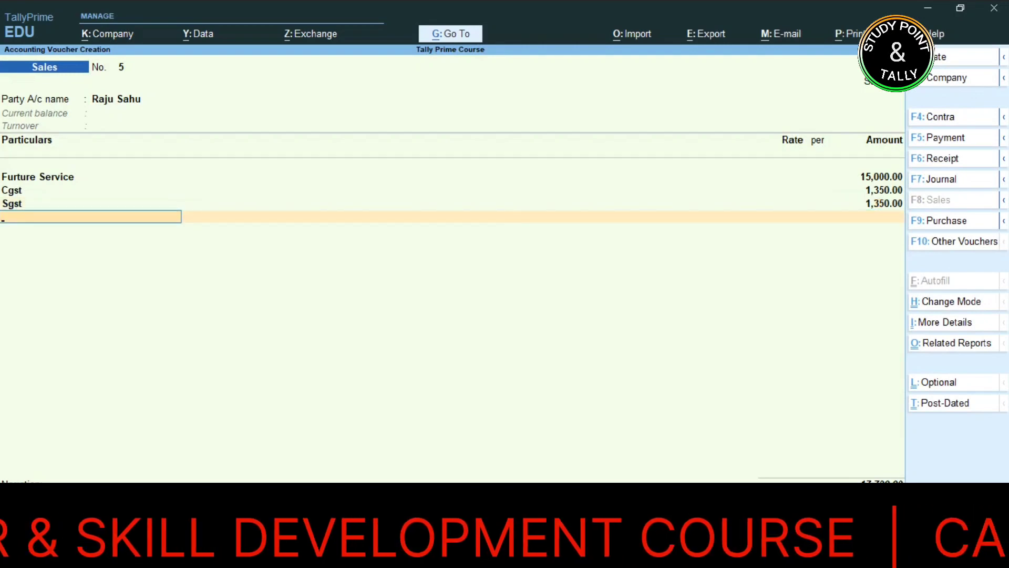
key("ctrl")
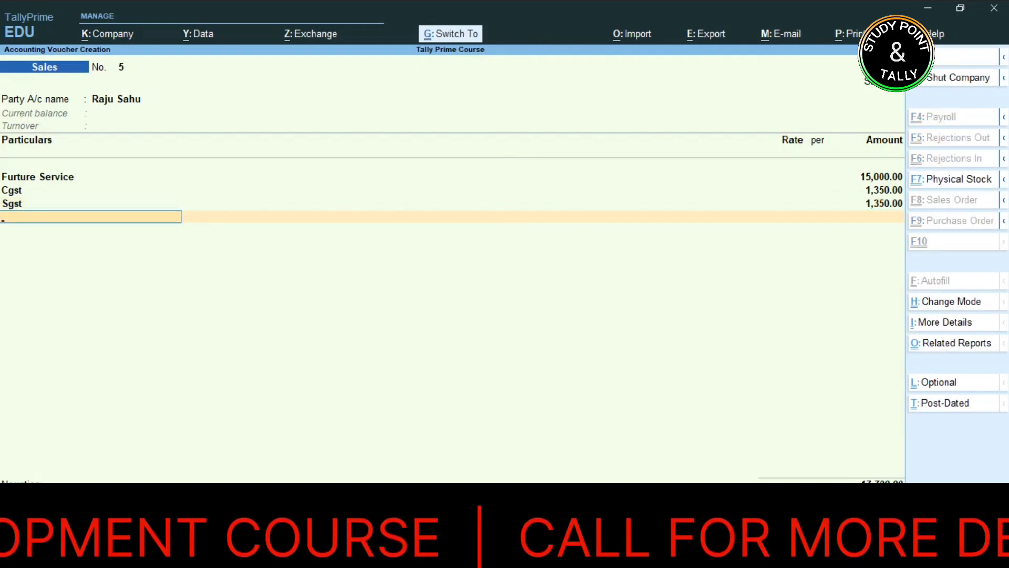
key("ctrl+a")
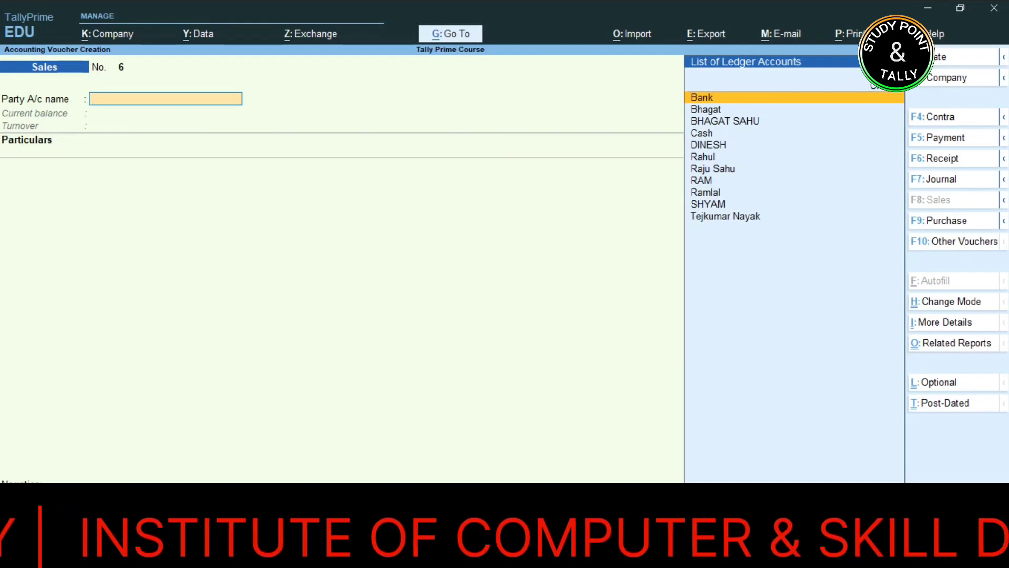
Start a purchase voucher with blank supplier invoice number and date, and open a new ledger for its party account.
key("F9")
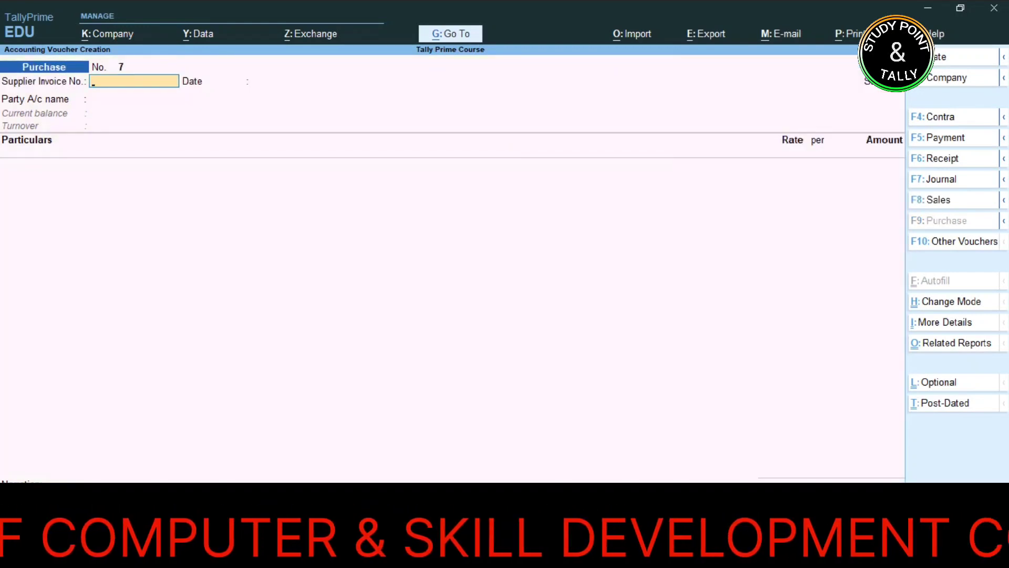
key("Return")
key("Return")
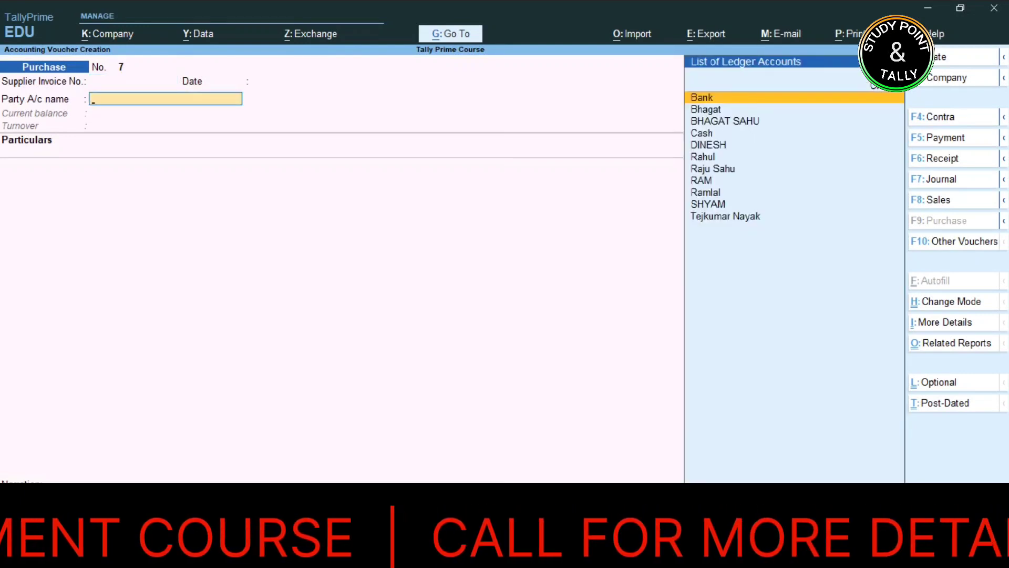
key("alt")
key("alt+c")
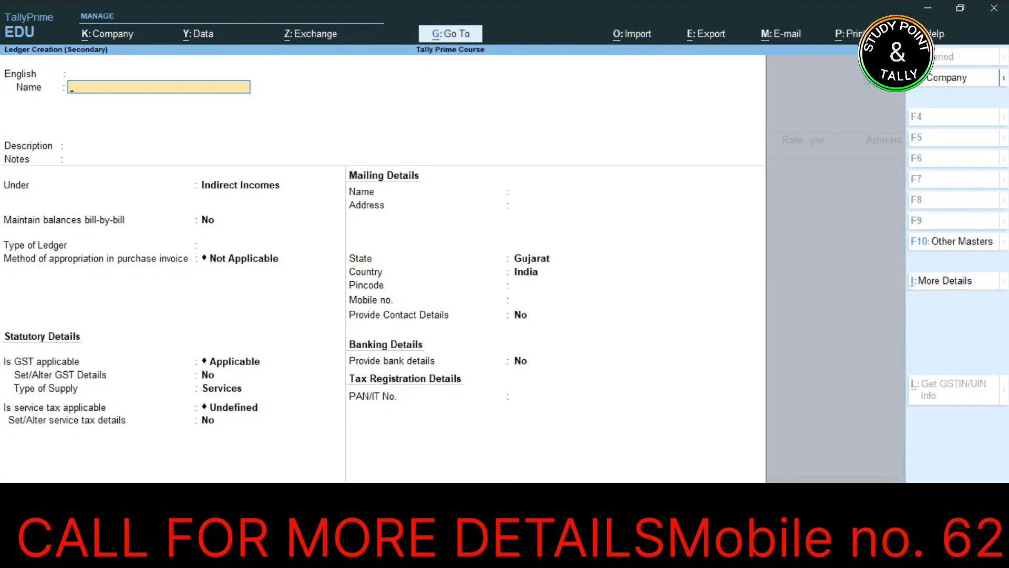
Name the new ledger with the supplier's full name, leaving the additional language, description and notes blank.
type("Dinesh")
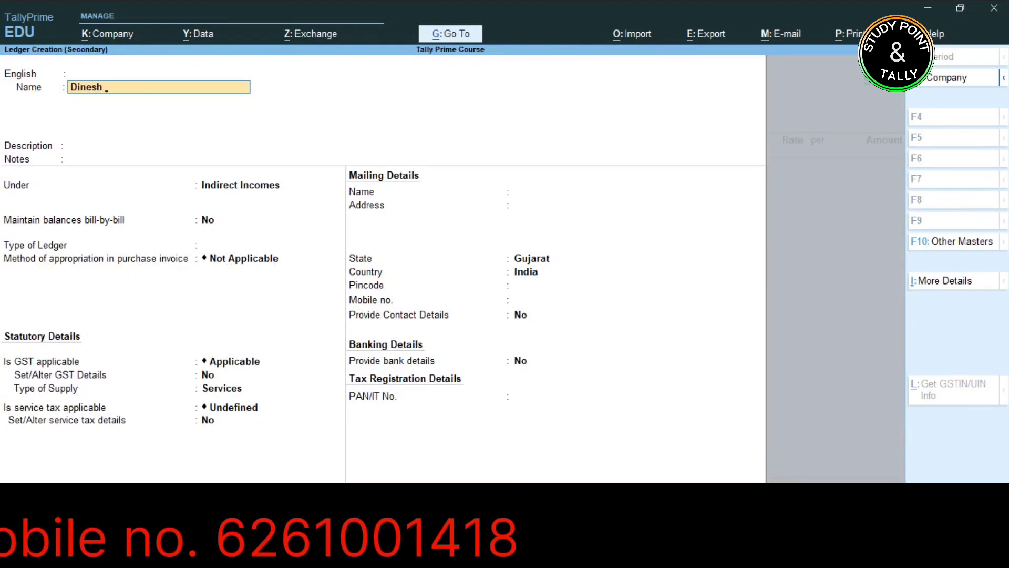
key("Return")
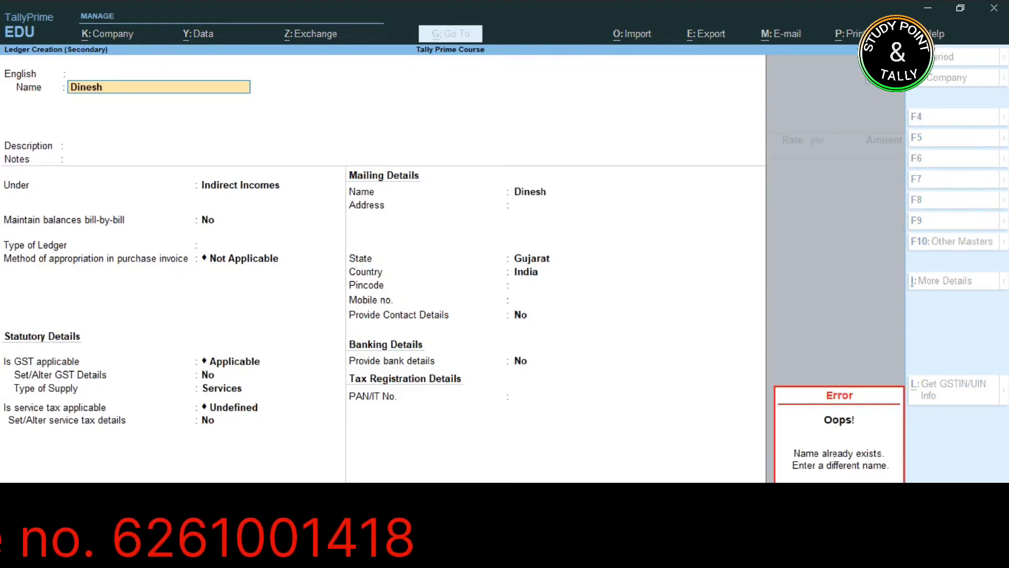
key("Return")
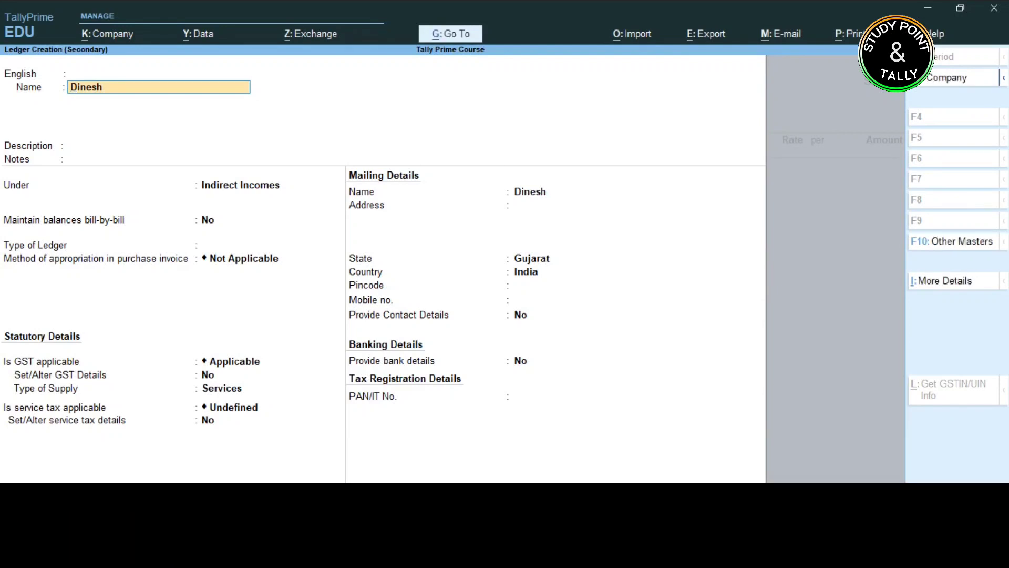
key("Return")
key("Return")
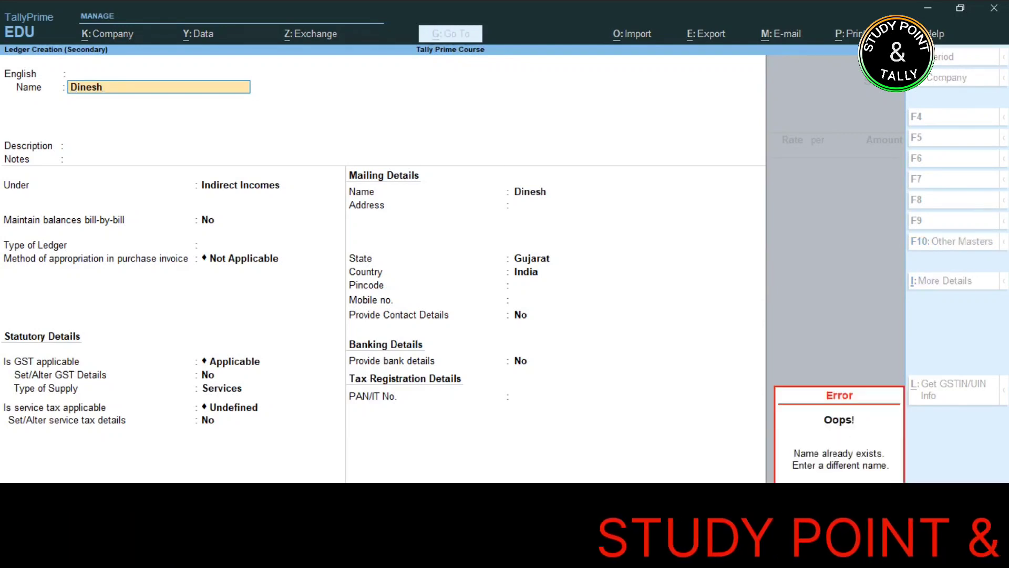
type("verma")
key("Return")
key("Return")
key("Return")
key("Return")
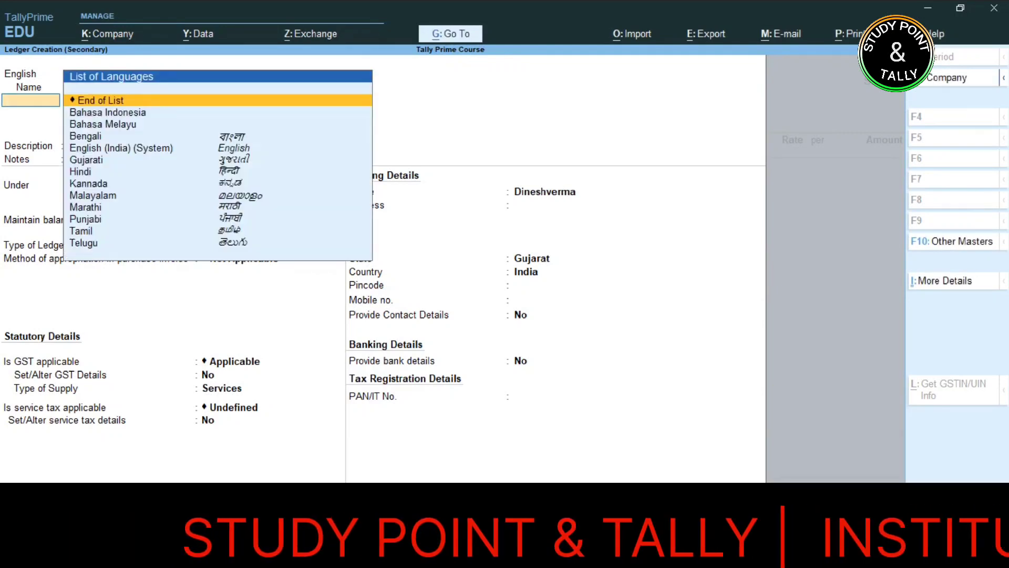
key("Return")
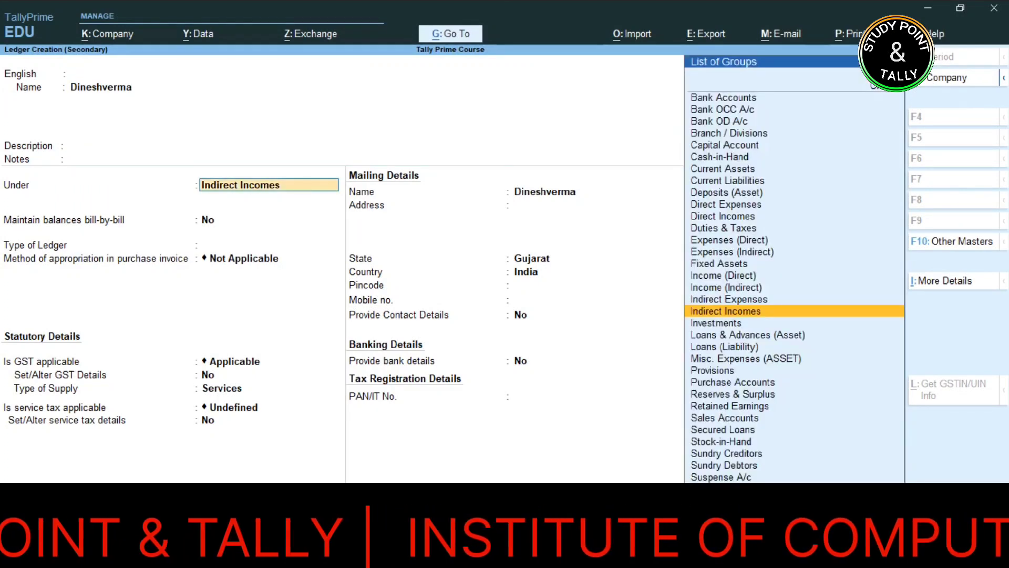
Place the supplier ledger under Sundry Creditors with bill-by-bill balances at Yes, a blank default credit period and the credit-days check at No.
type("Su")
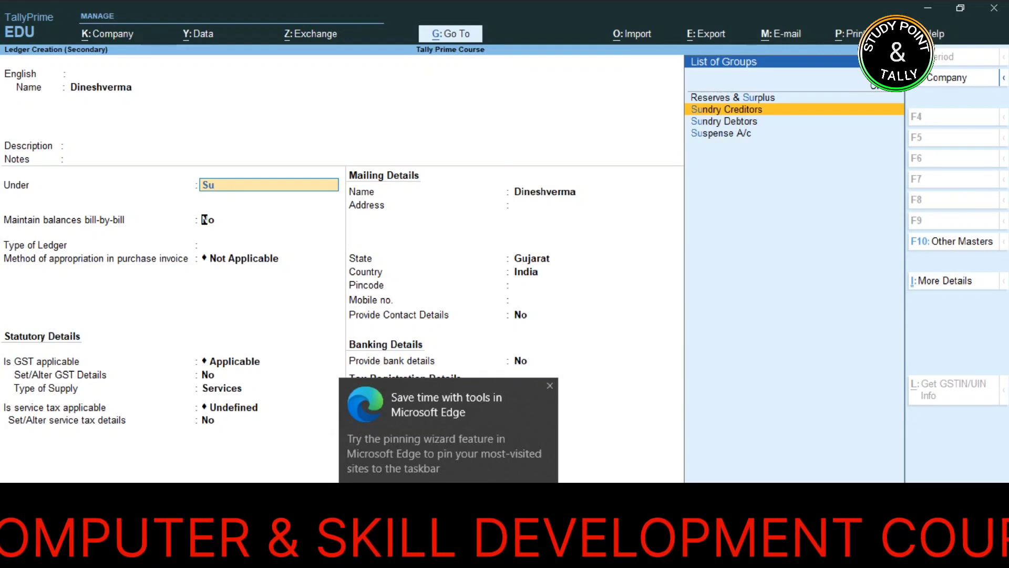
key("Return")
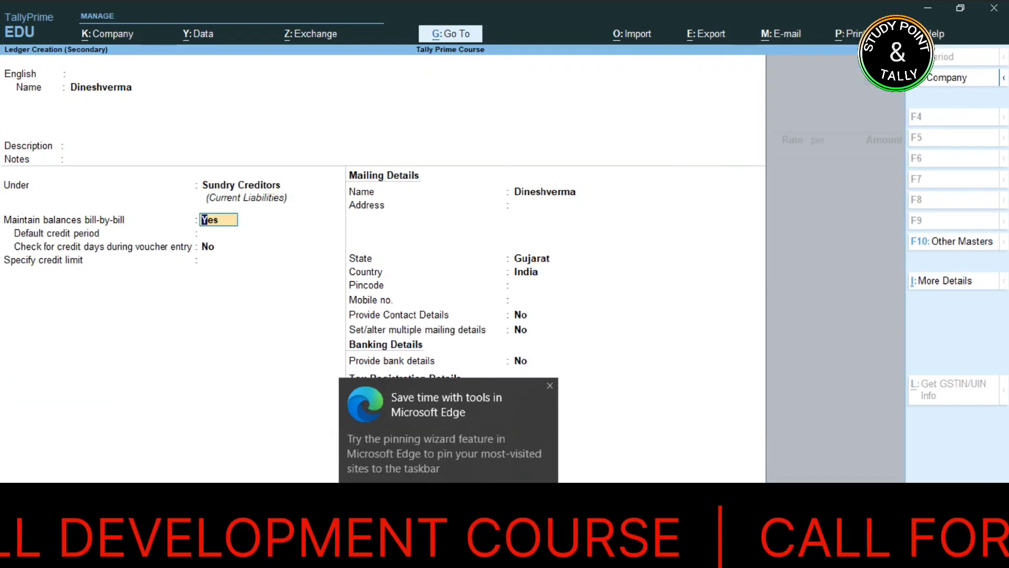
left_click(545, 415)
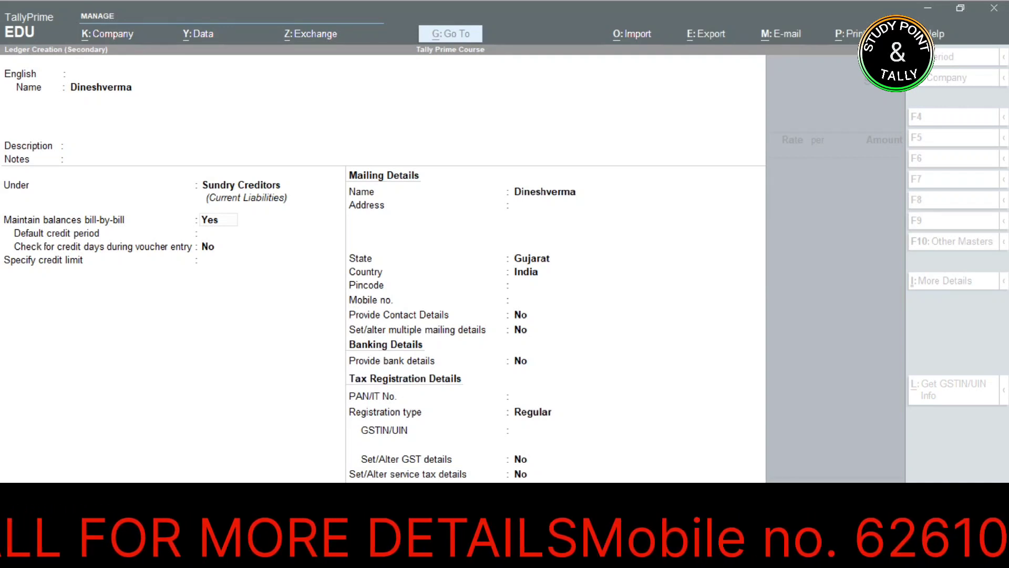
left_click(601, 472)
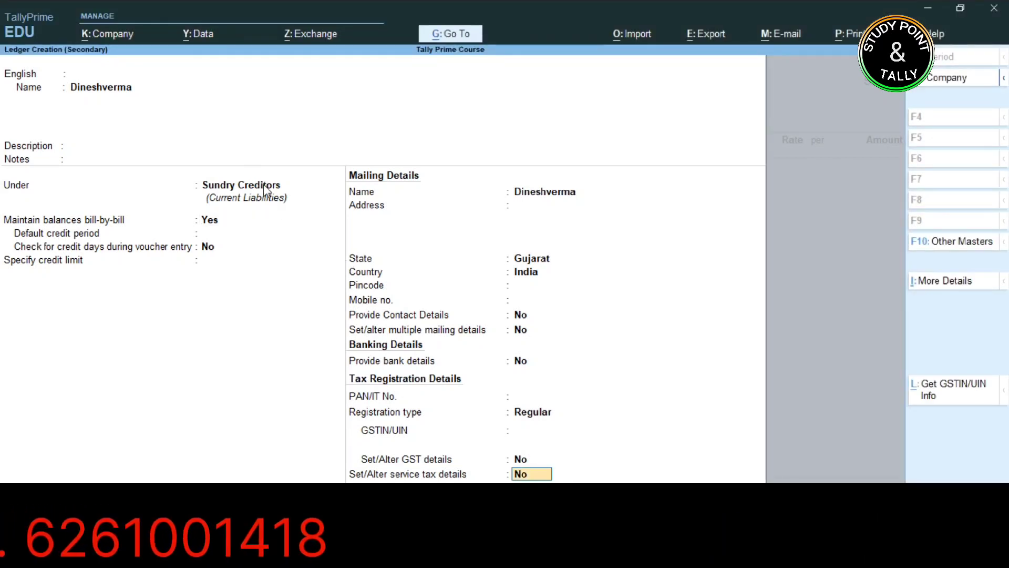
left_click(272, 207)
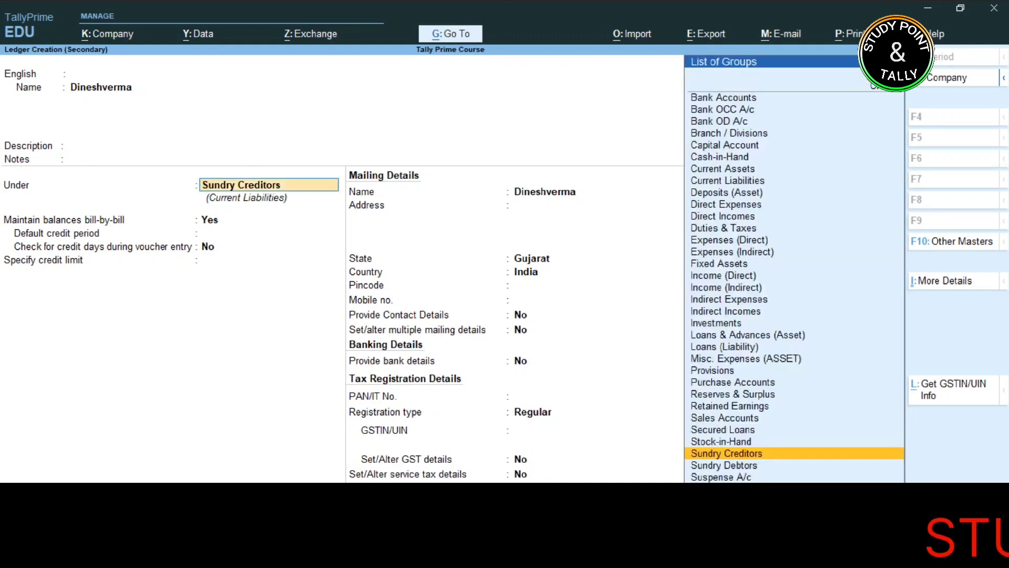
key("Return")
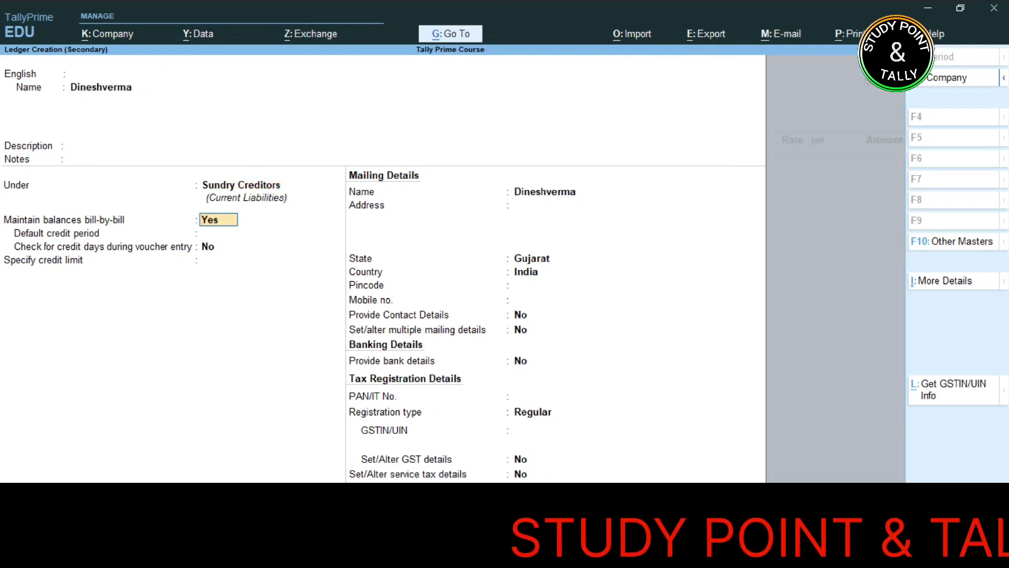
key("Return")
key("Return")
key("Return")
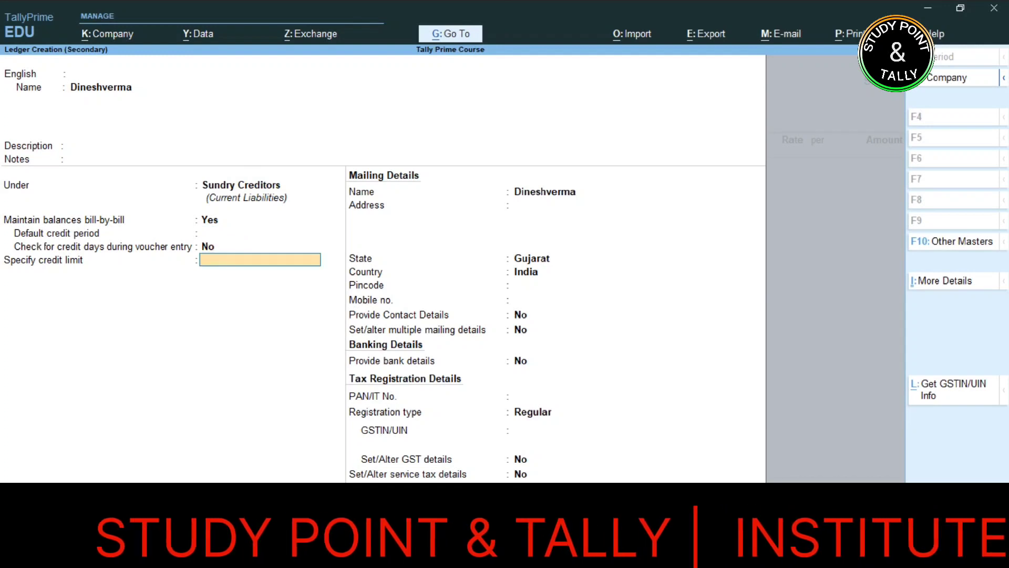
Leave the supplier's credit limit blank, keep the mailing name, fill in the address, and set the state to Rajasthan.
key("Return")
key("Return")
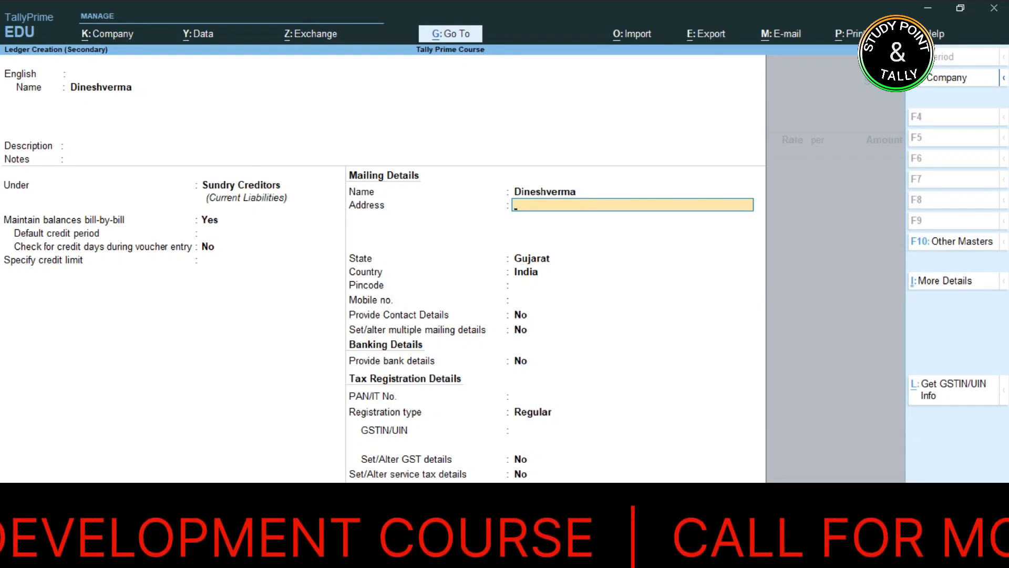
type("Ra")
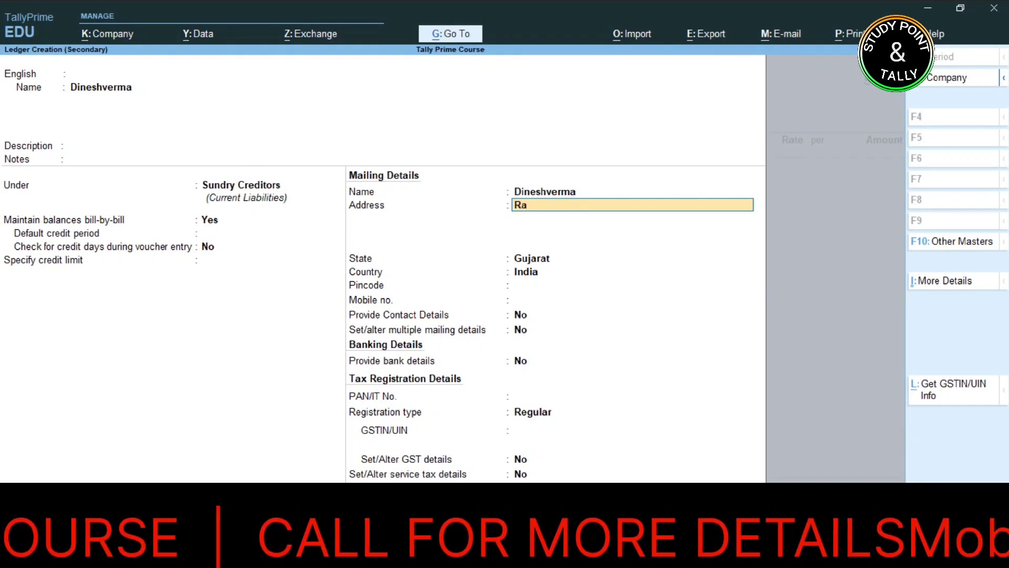
type("j")
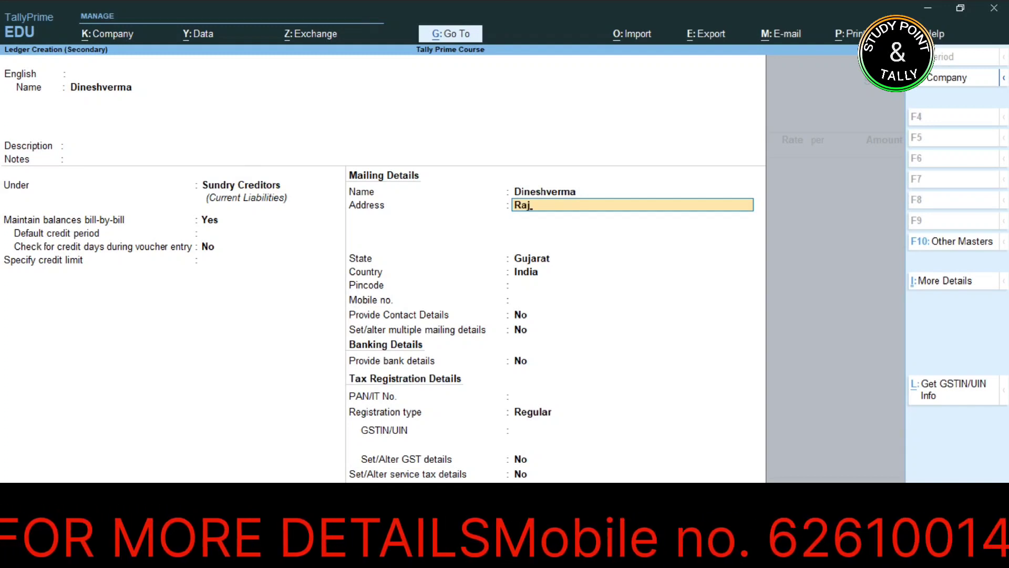
type("sthan")
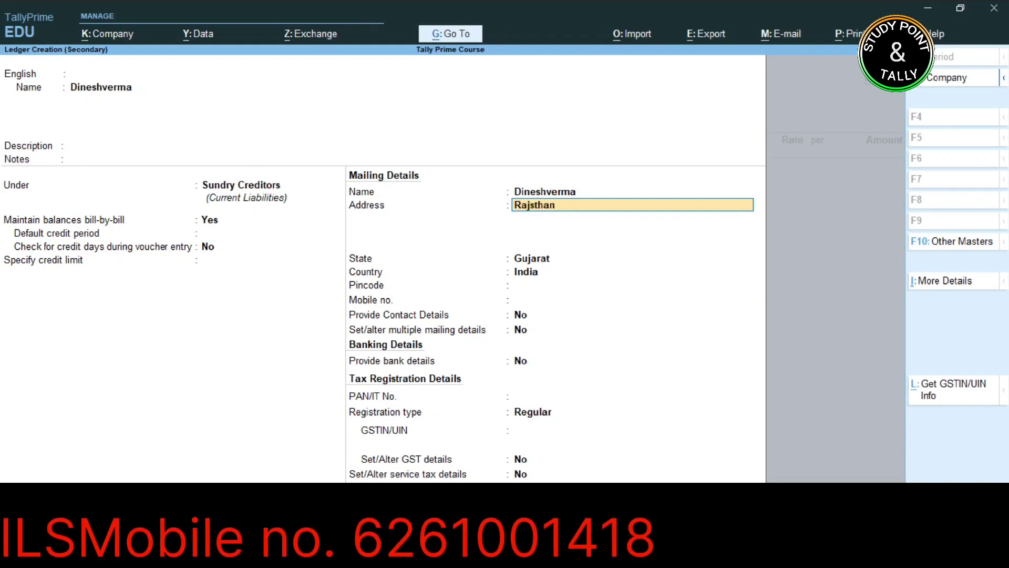
key("Return")
key("Return")
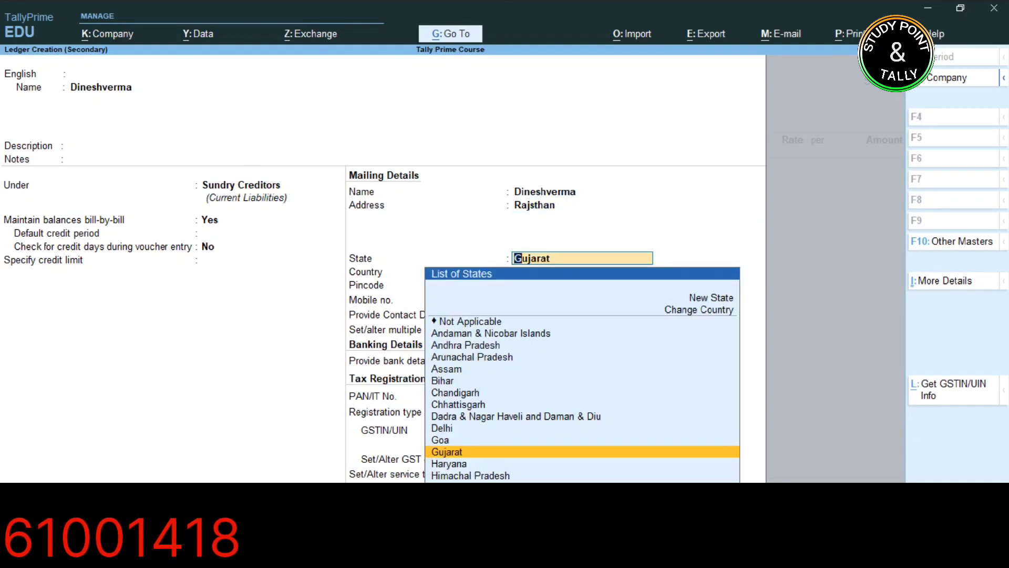
type("Raj")
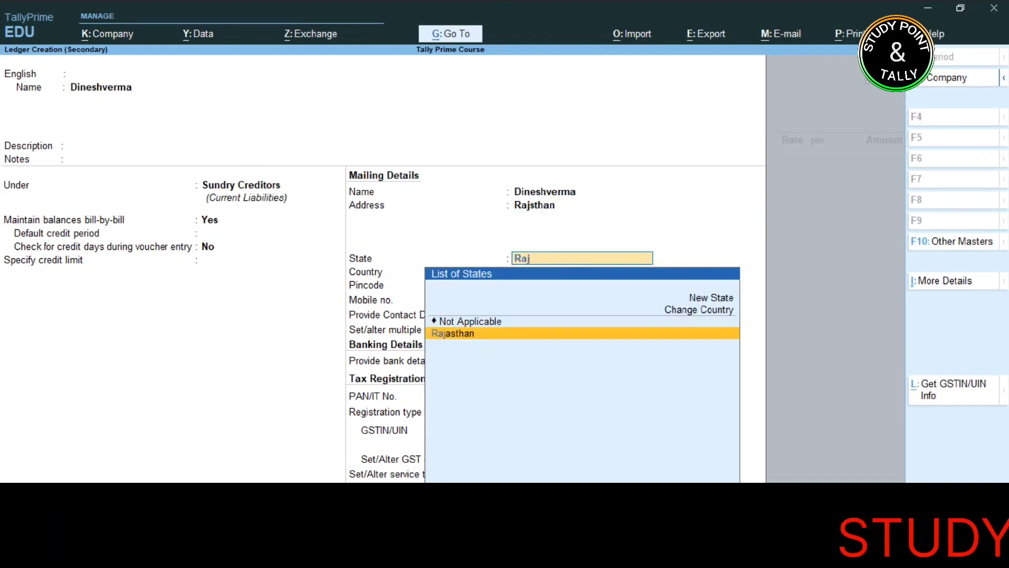
key("Return")
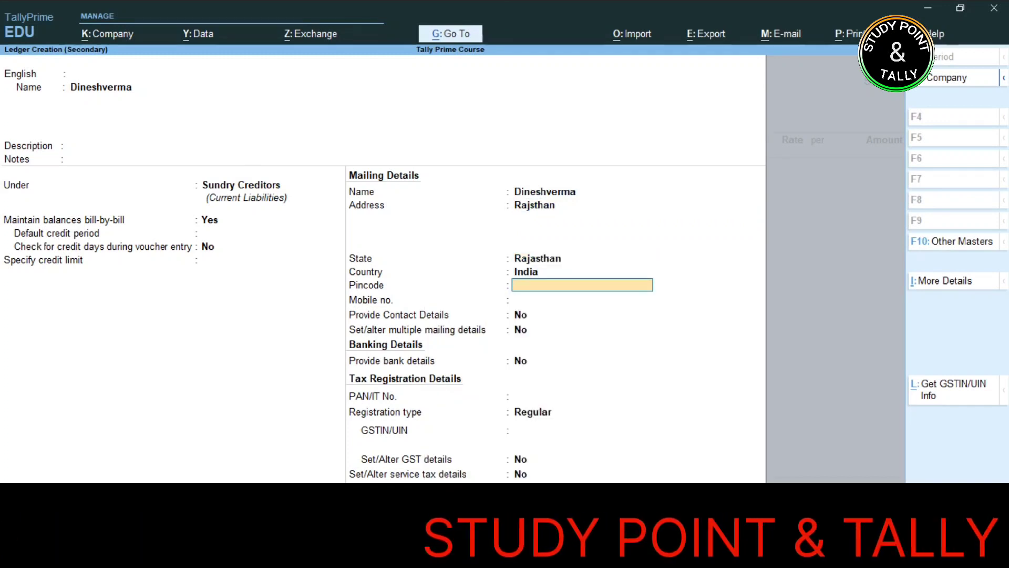
Enter the supplier's pincode, leaving mobile number and PAN blank and contact details, multiple mailing details and bank details at No.
type("4578")
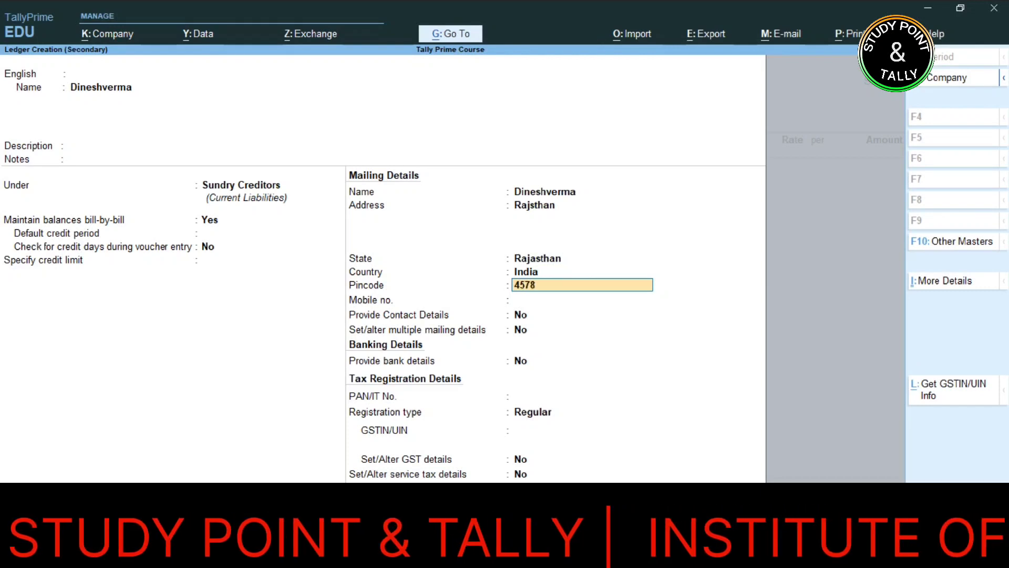
key("Return")
key("Return")
key("Return")
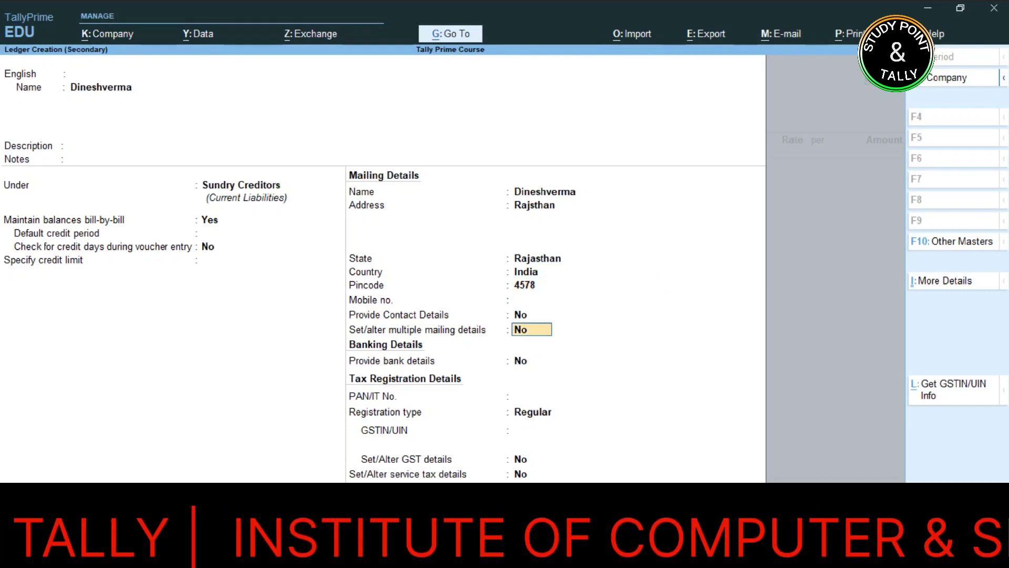
key("Return")
key("Return")
key("Return")
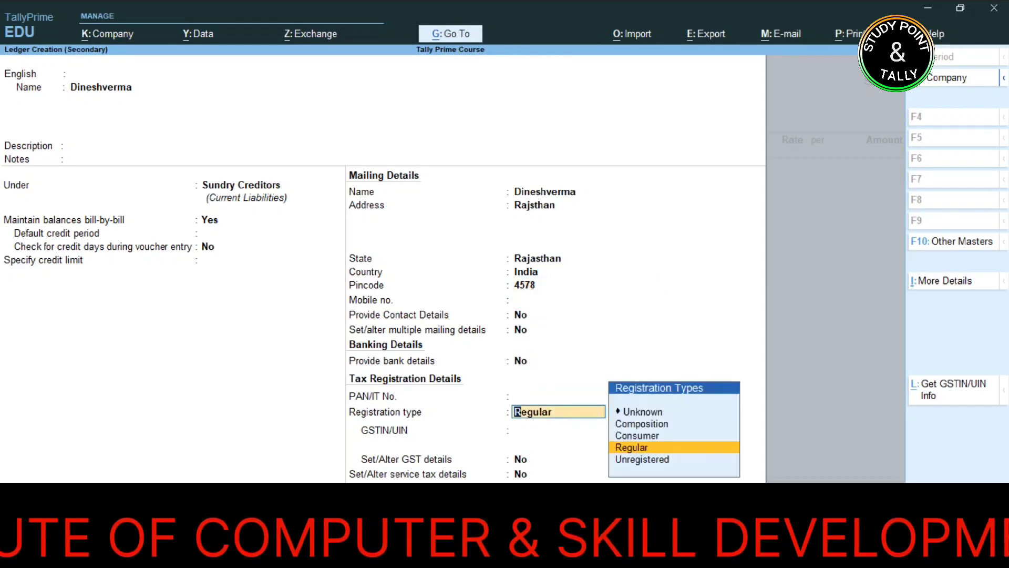
Keep the supplier's registration type as Regular and enter the supplier's GSTIN/UIN.
key("Return")
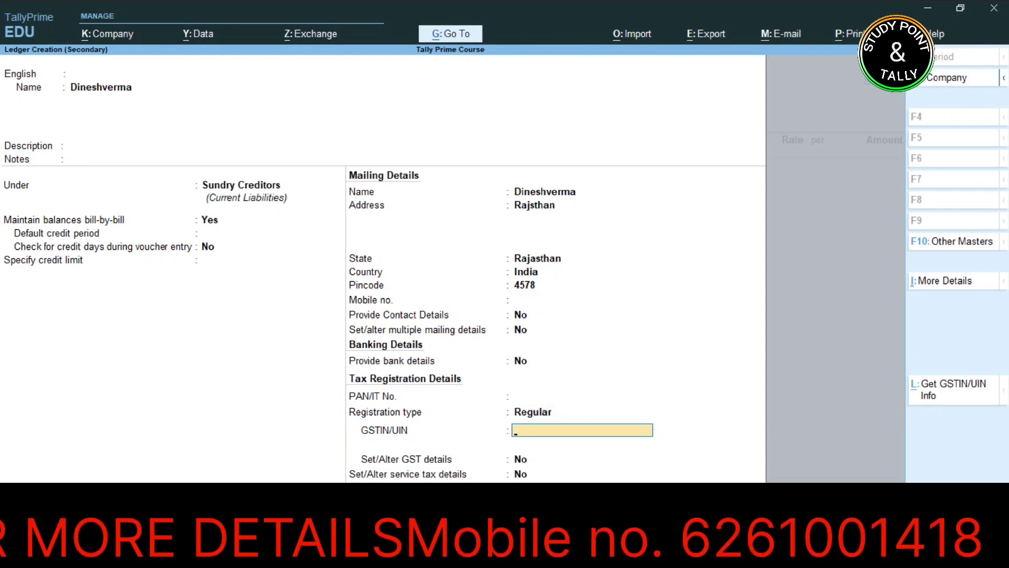
type("3")
key("BackSpace")
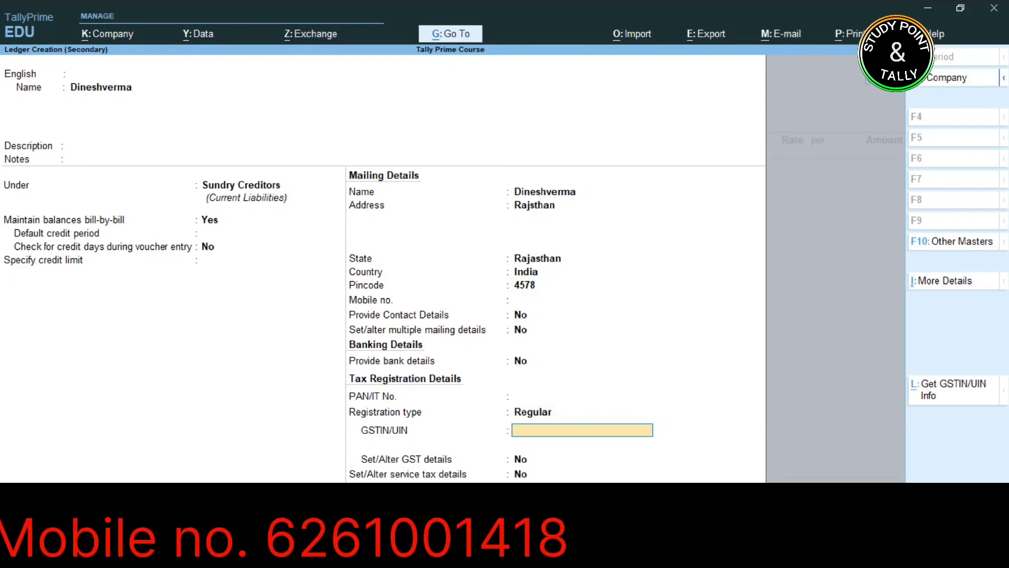
key("BackSpace")
key("Return")
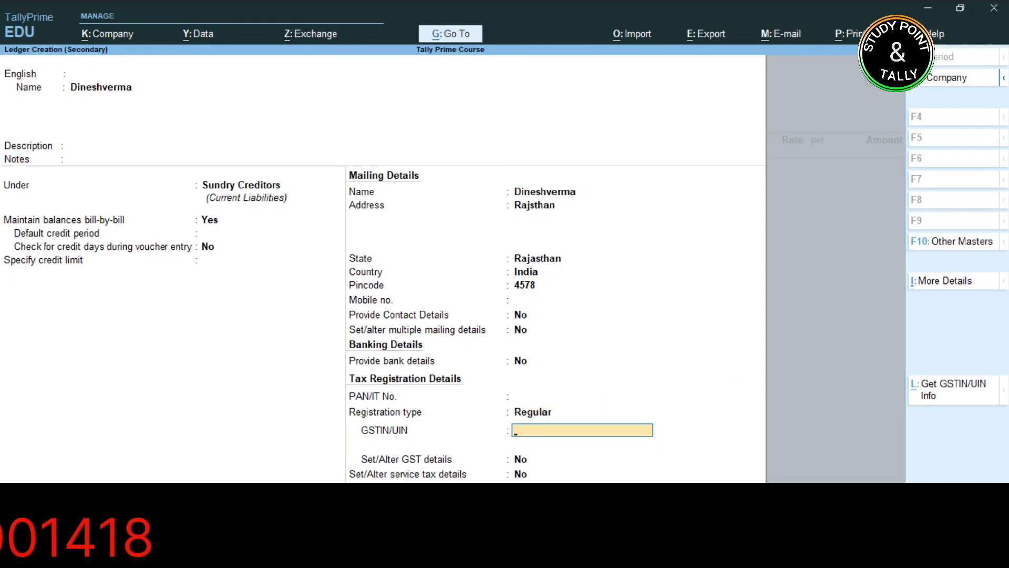
type("22ASESDE")
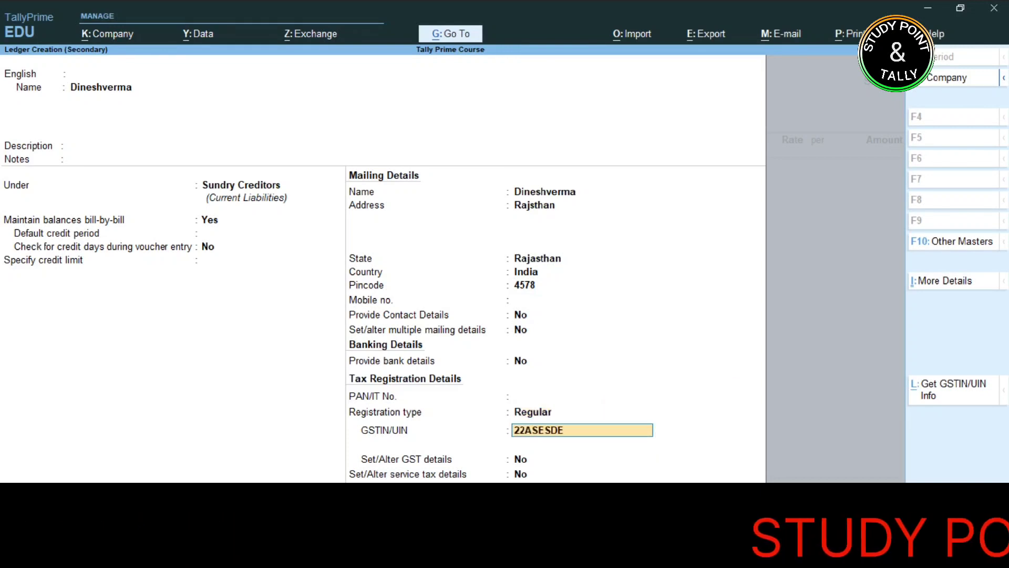
type("R3526")
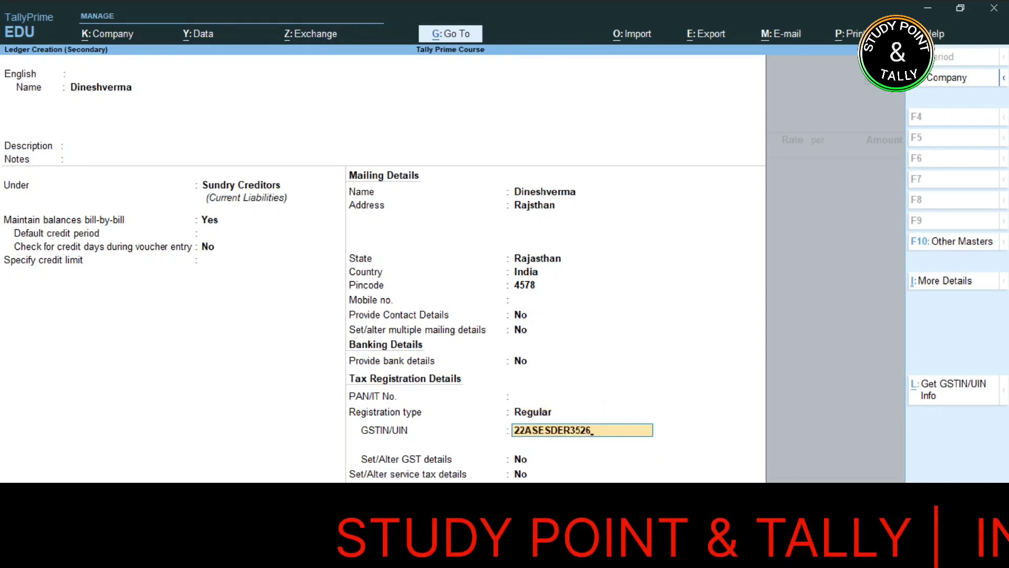
Leave the supplier's GST details and service tax details at No and save the ledger.
key("Return")
key("Return")
key("Return")
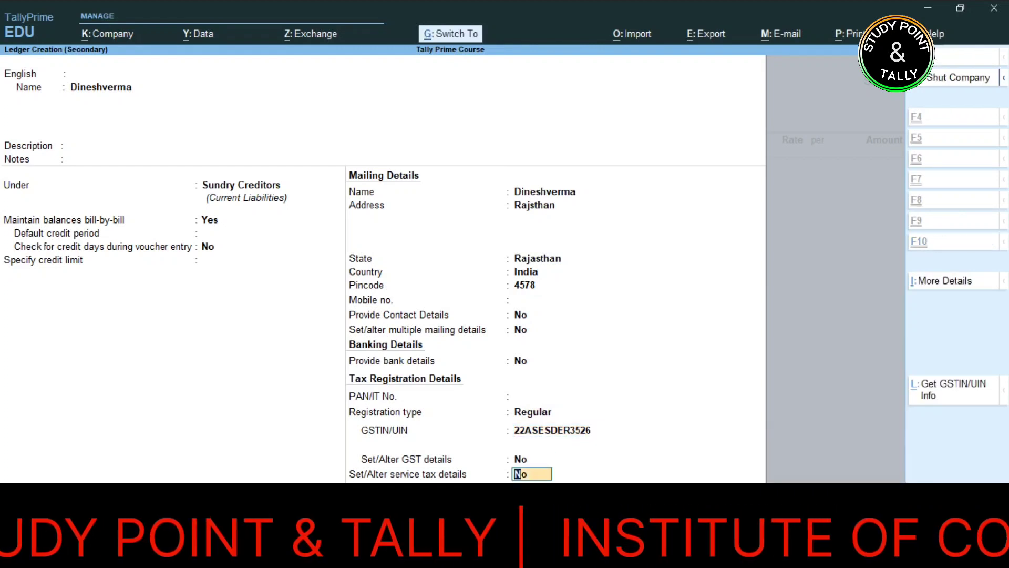
key("Return")
key("Return")
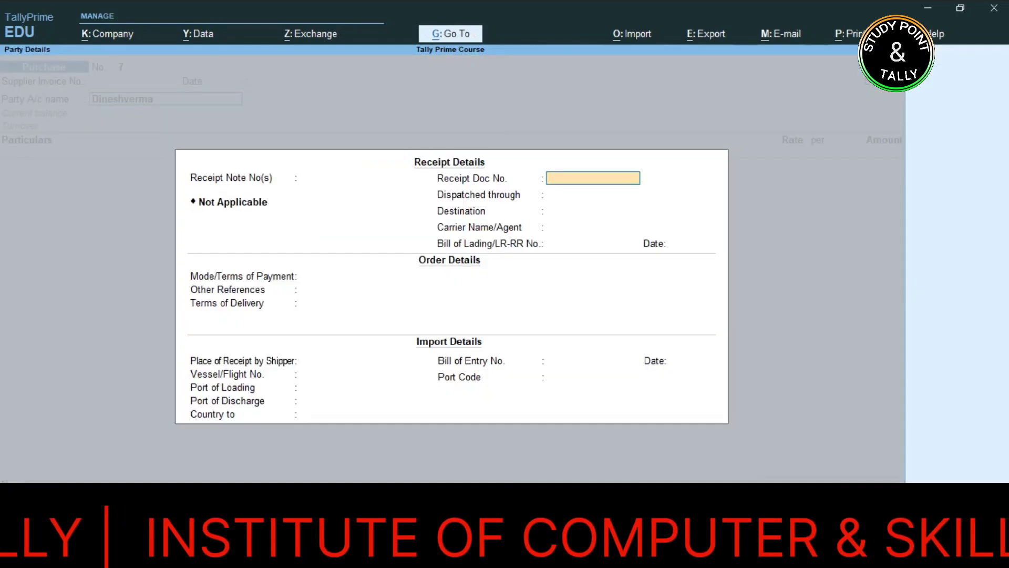
Leave the purchase voucher's receipt, order and import details blank and go on to the party details.
key("Return")
key("Return")
key("Return")
key("Return")
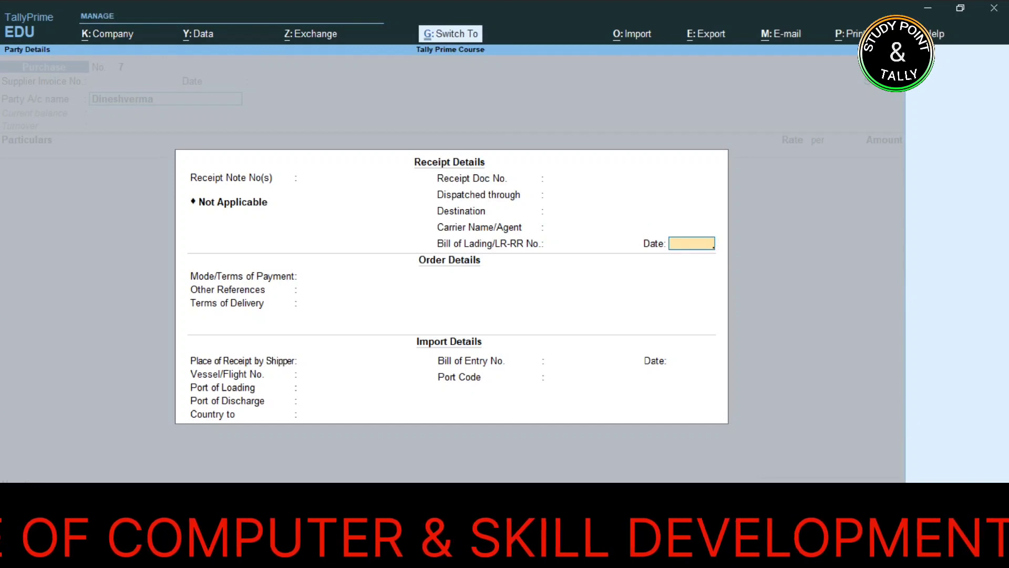
key("Escape")
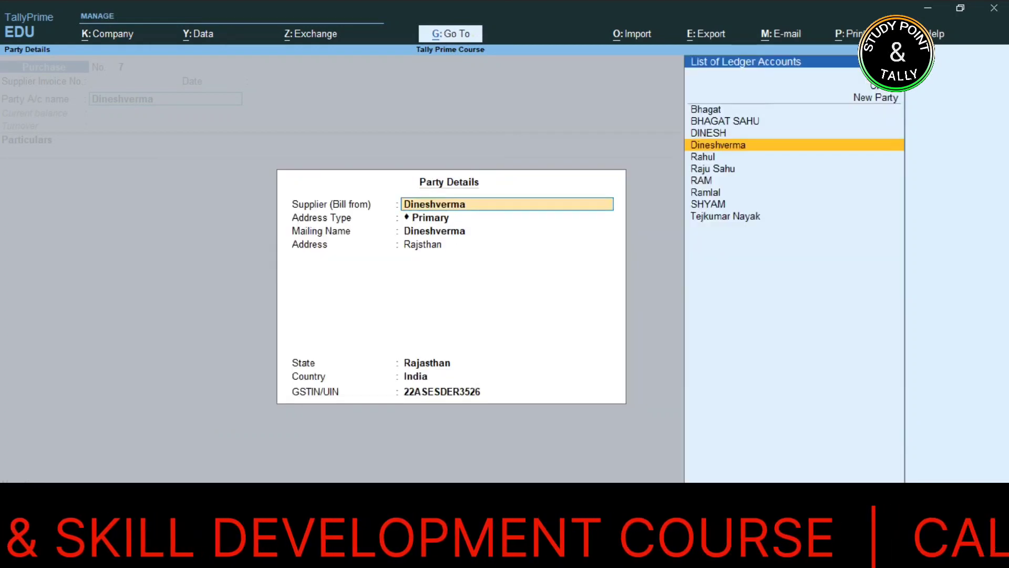
Accept the party details with the new supplier, Primary address type, existing mailing name and address, and Rajasthan as the state.
key("Return")
key("Return")
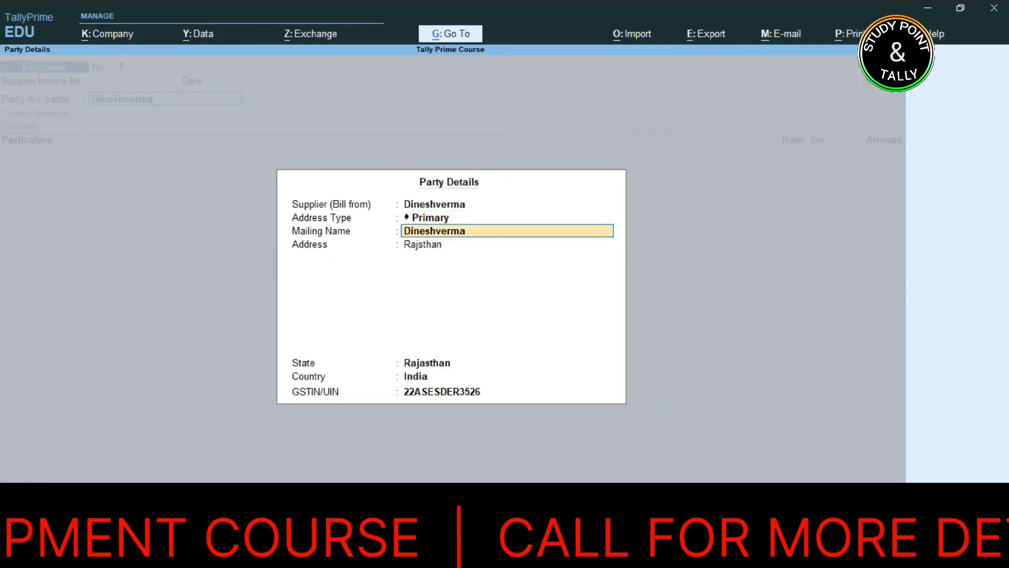
key("Return")
key("Return")
key("Return")
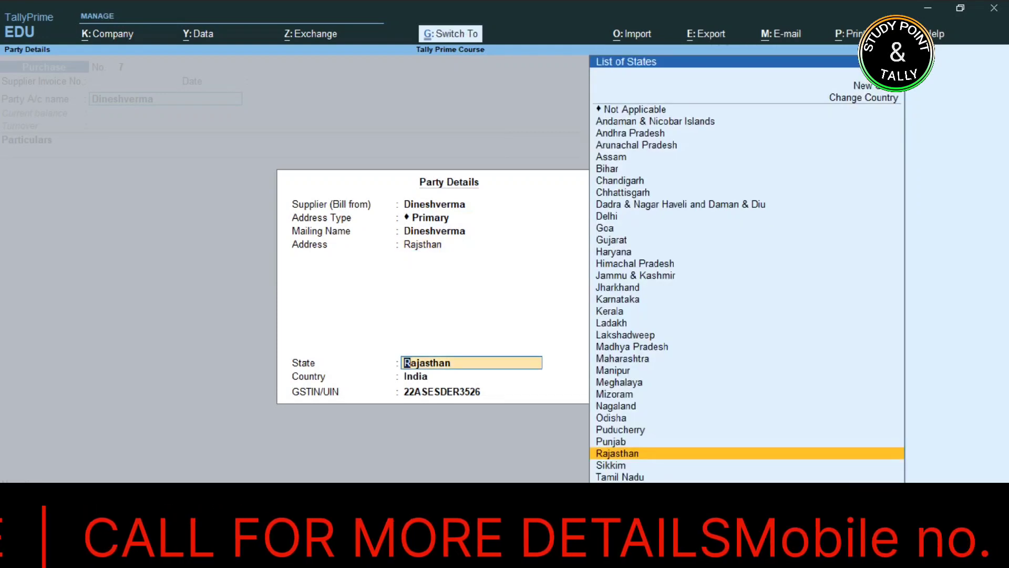
key("Return")
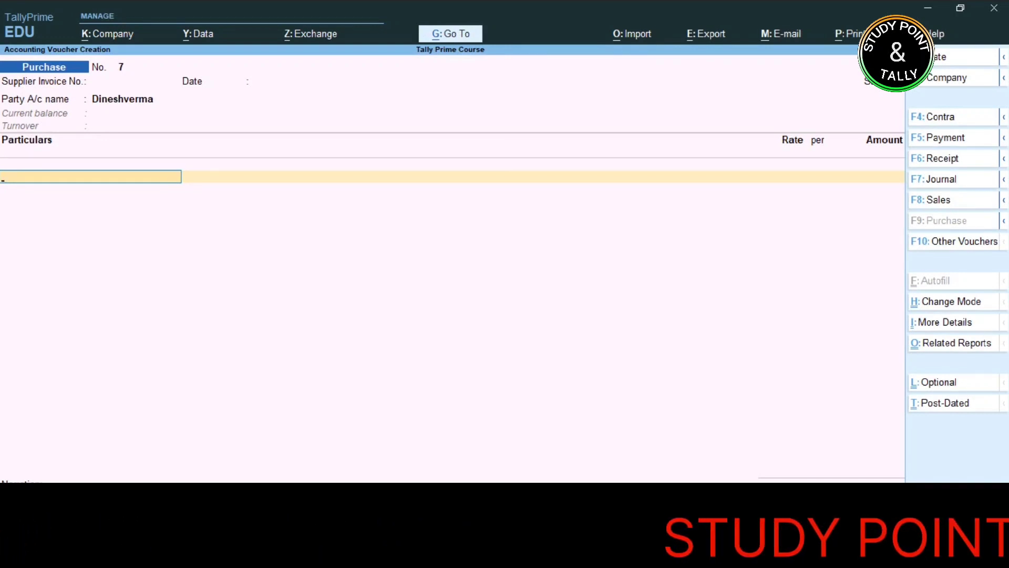
Create a ledger named Food Service from the voucher's particulars, leaving the additional language, description and notes blank.
key("alt+c")
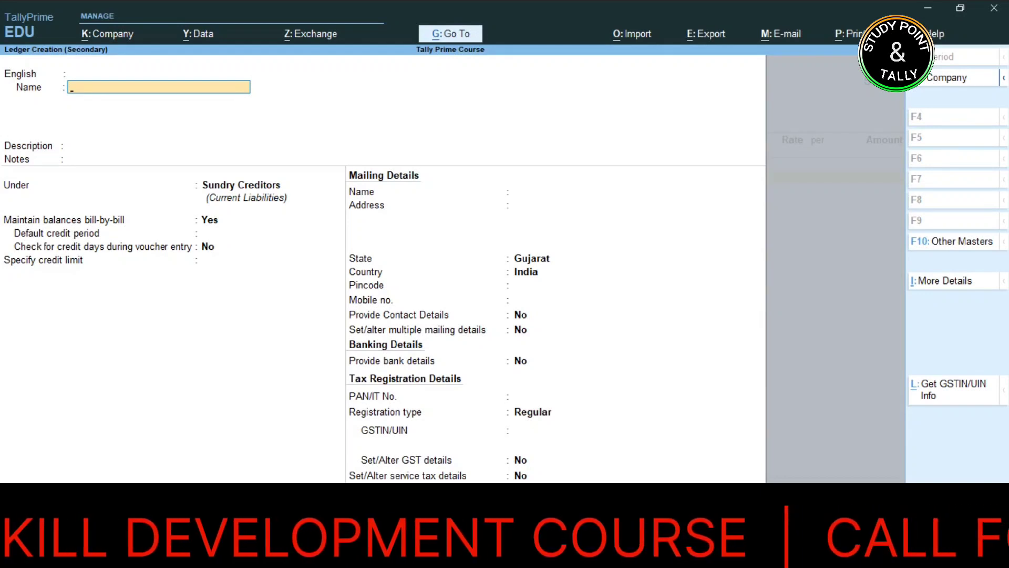
type("Foo")
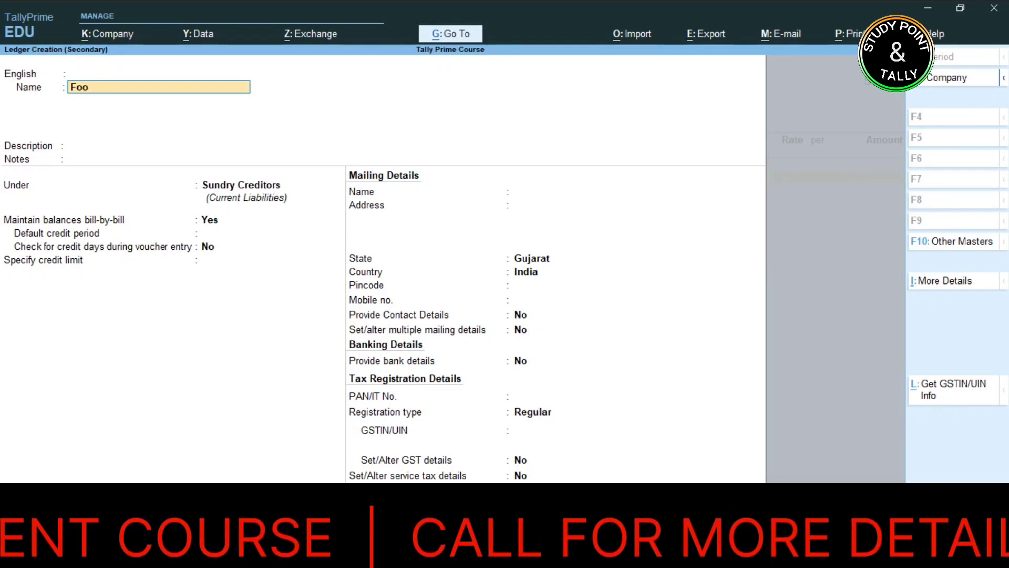
type("d Serv")
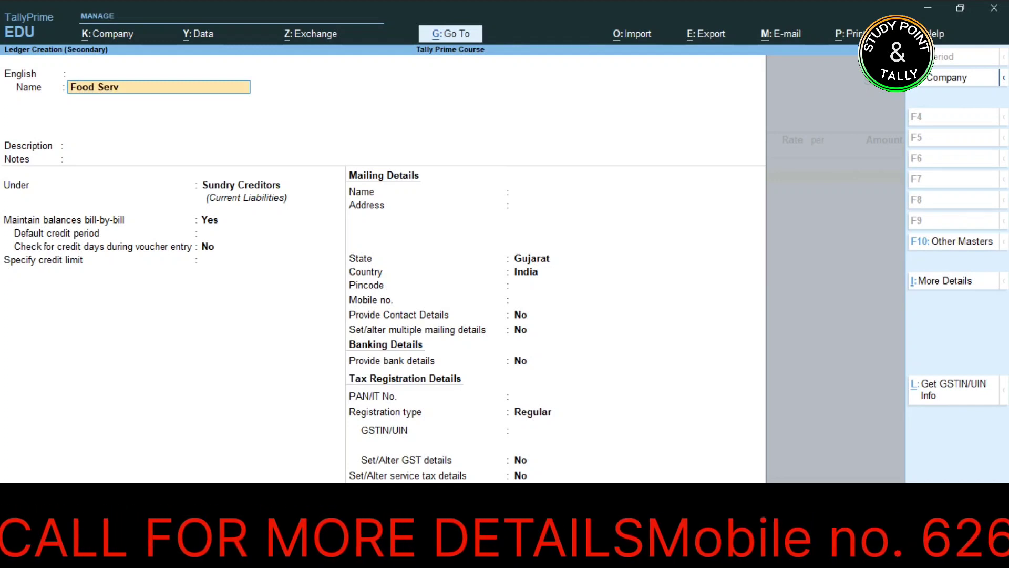
type("e")
key("BackSpace")
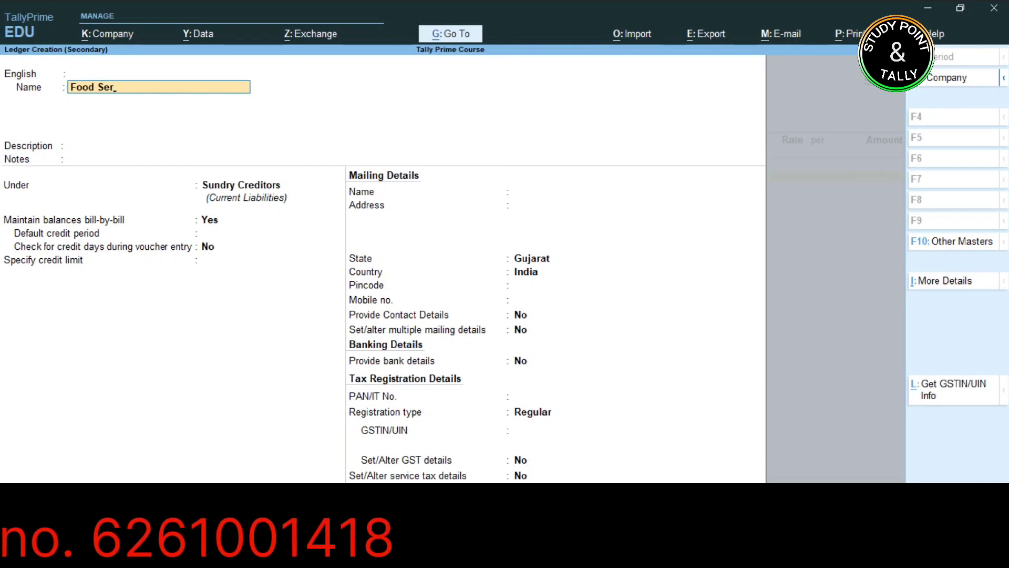
type("vice")
key("Return")
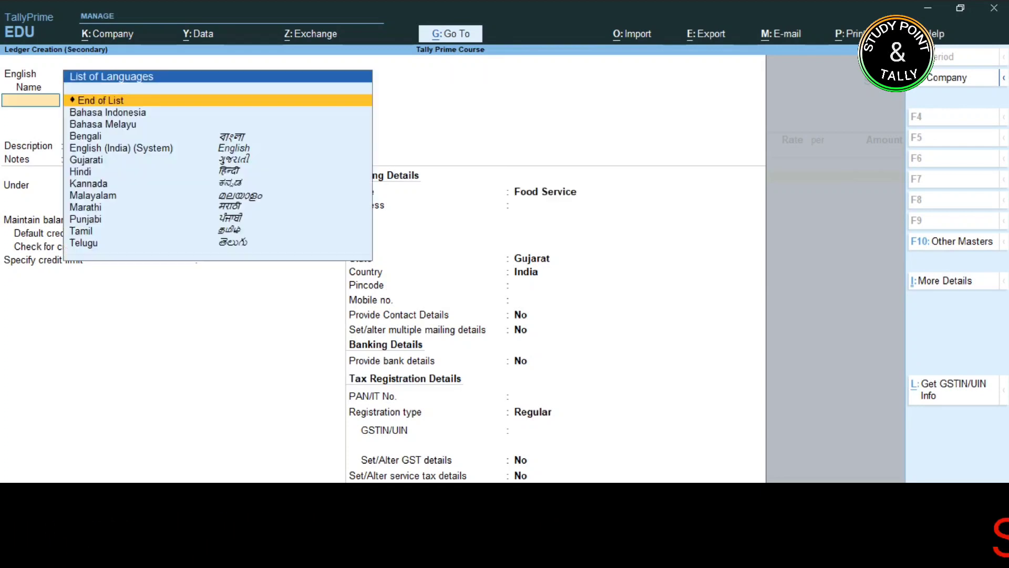
key("Return")
key("Return")
key("Return")
Place the Food Service ledger under Indirect Expenses with bill-by-bill balances at No and GST set to Applicable.
type("Ind")
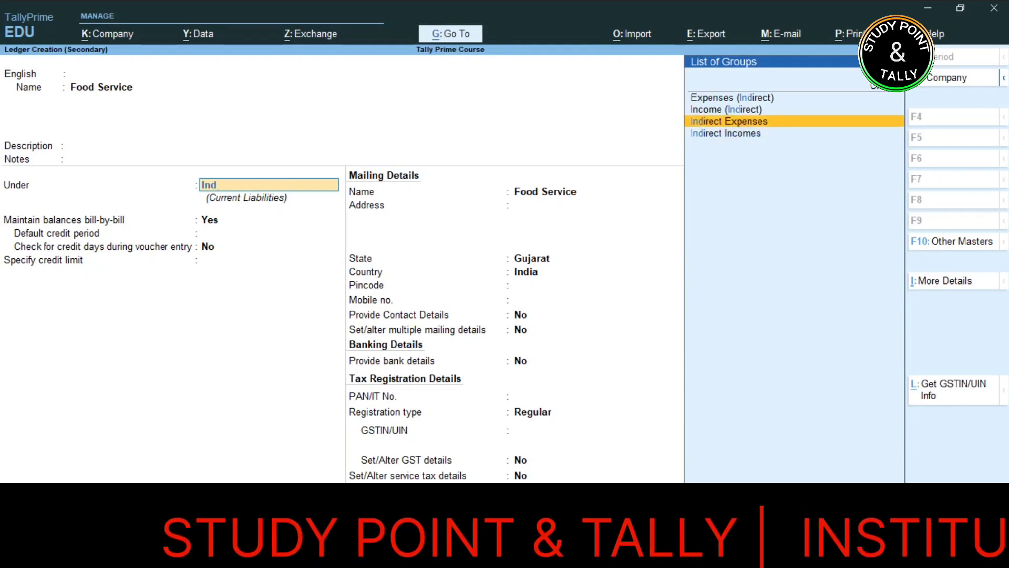
key("Down")
key("Up")
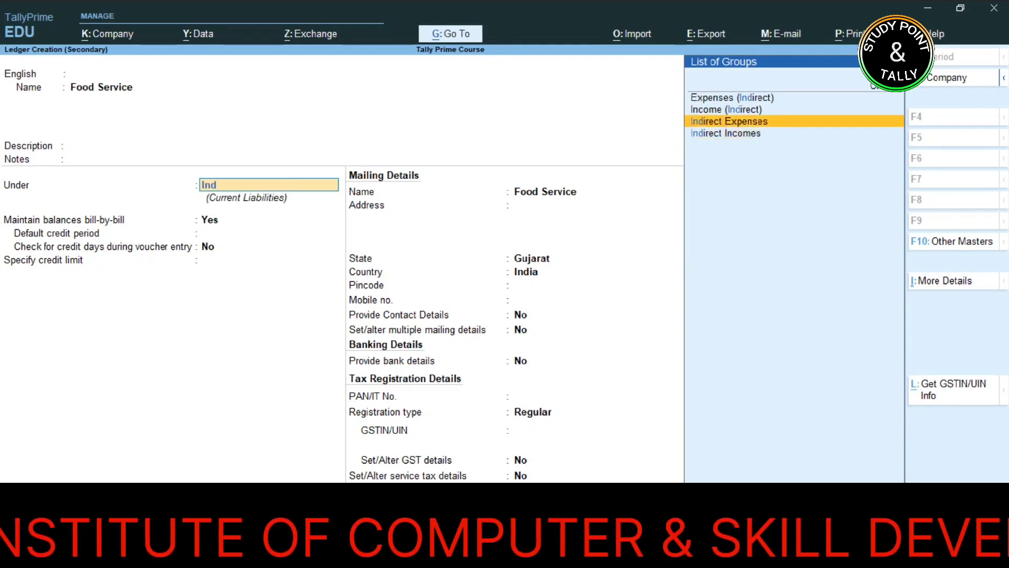
key("Return")
key("Return")
key("Return")
key("Return")
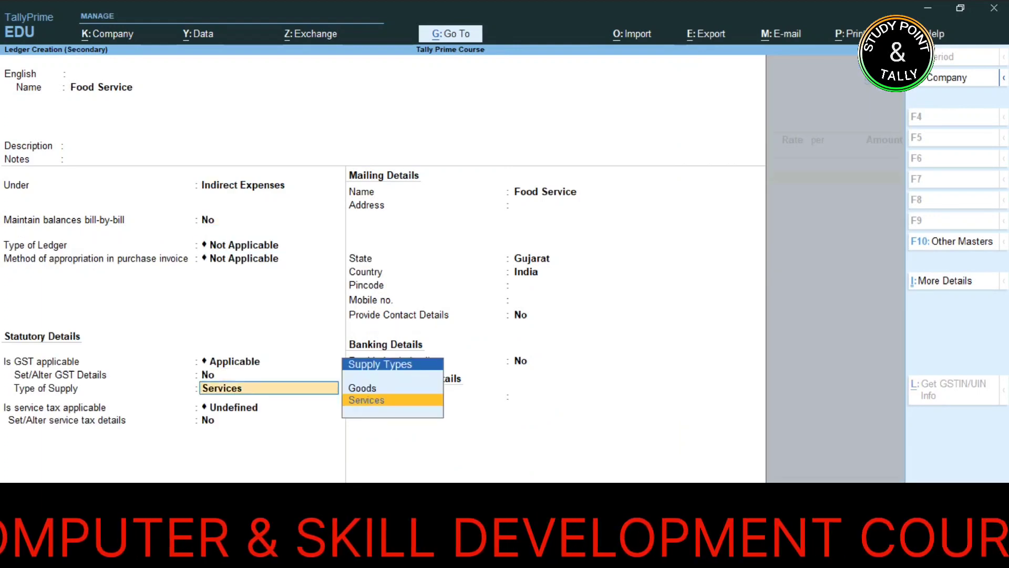
Enable Set/Alter GST Details for the Food Service ledger and accept the GST details with the description and HSN/SAC blank.
key("BackSpace")
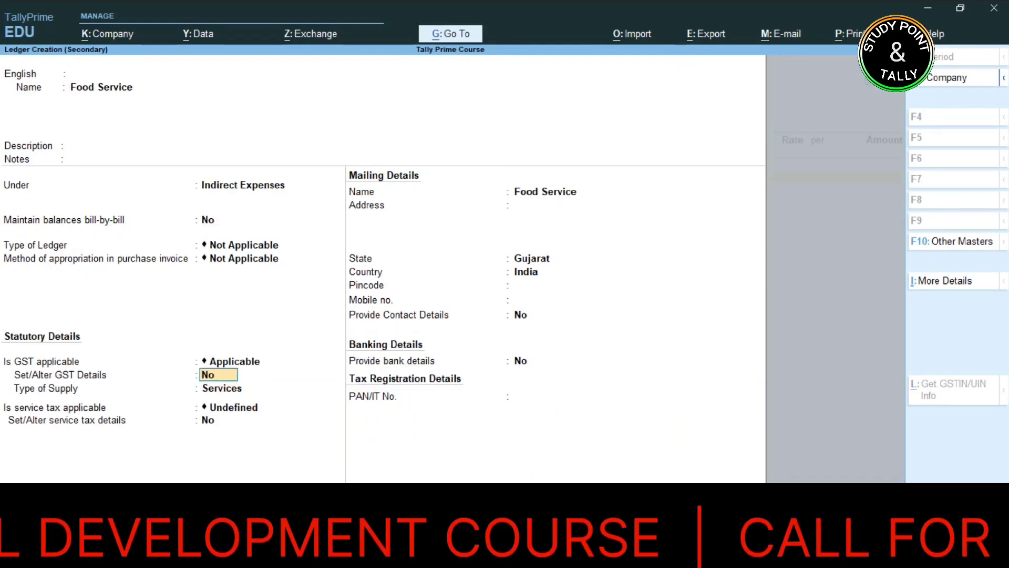
key("y")
key("Return")
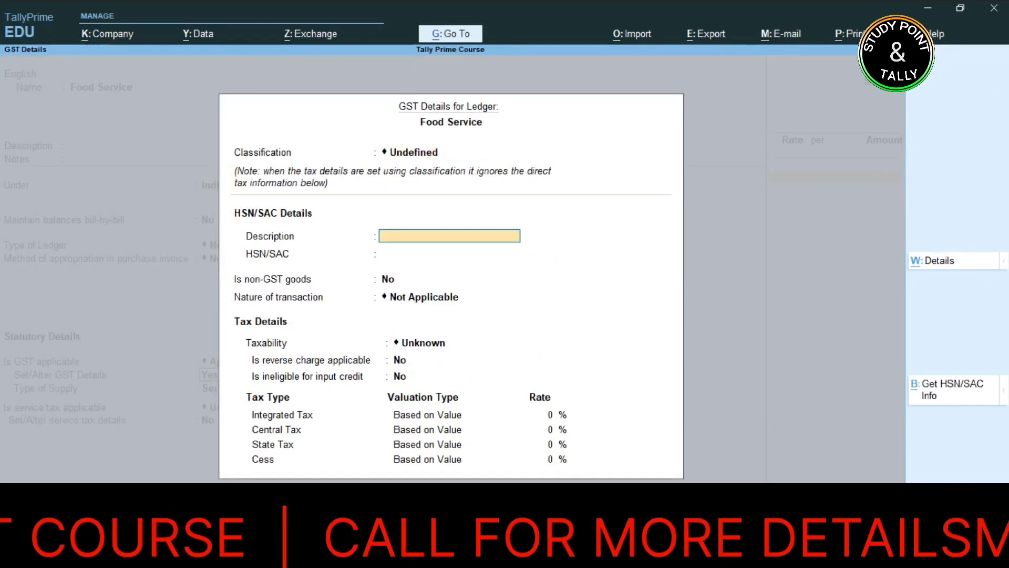
key("Return")
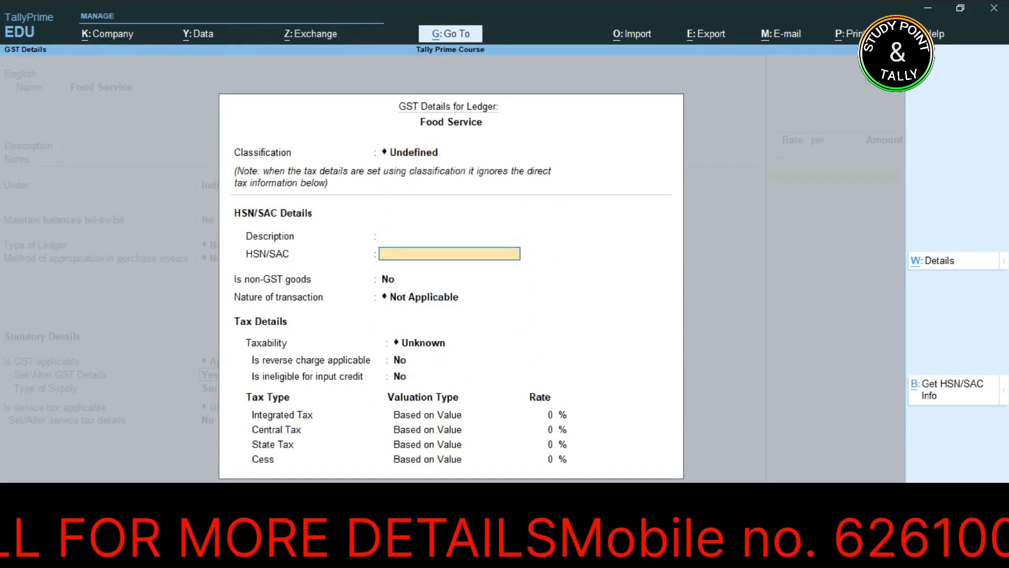
key("Return")
key("Return")
key("ctrl+a")
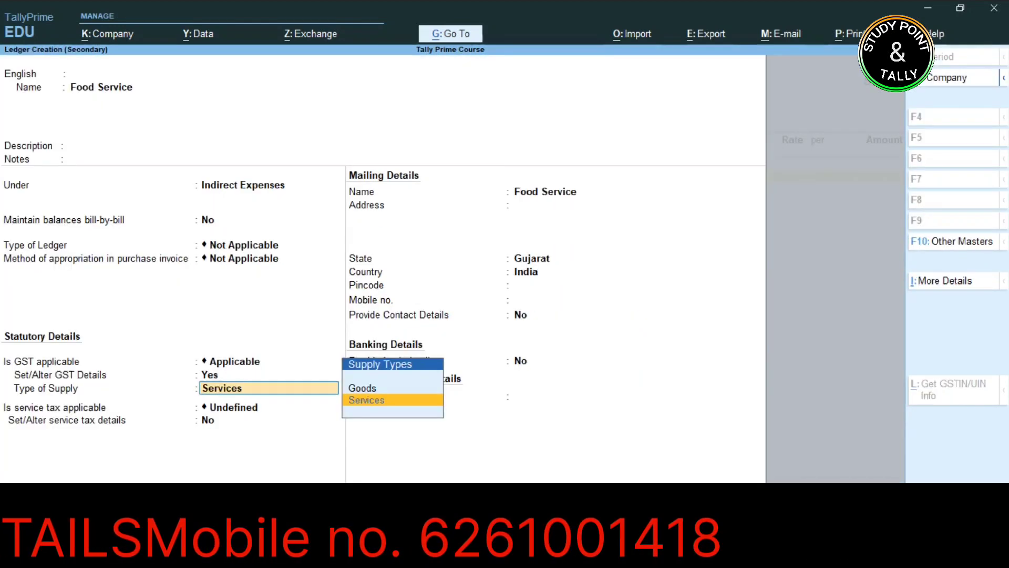
key("BackSpace")
key("Return")
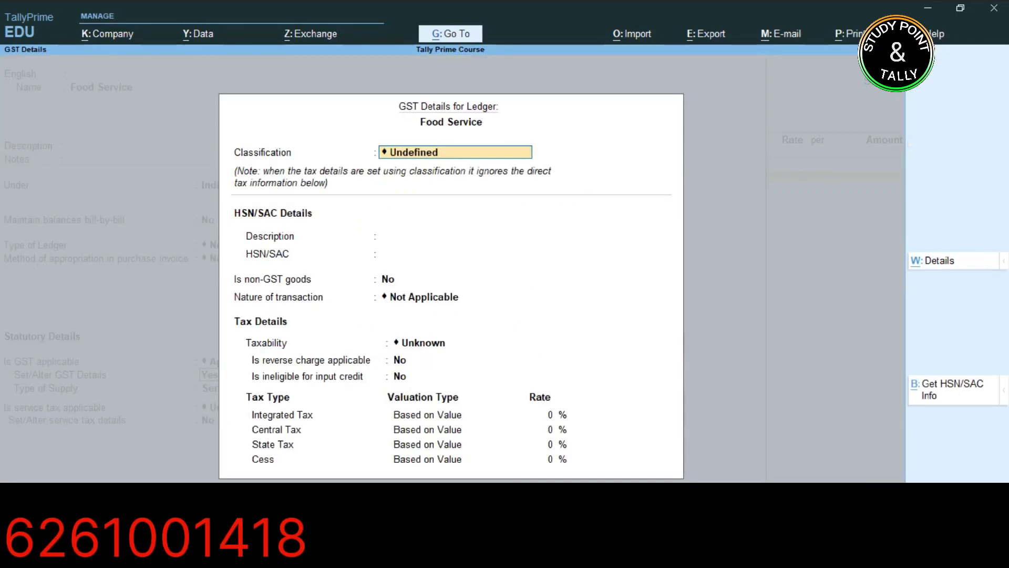
key("Return")
key("Return")
key("Return")
key("Return")
key("Return")
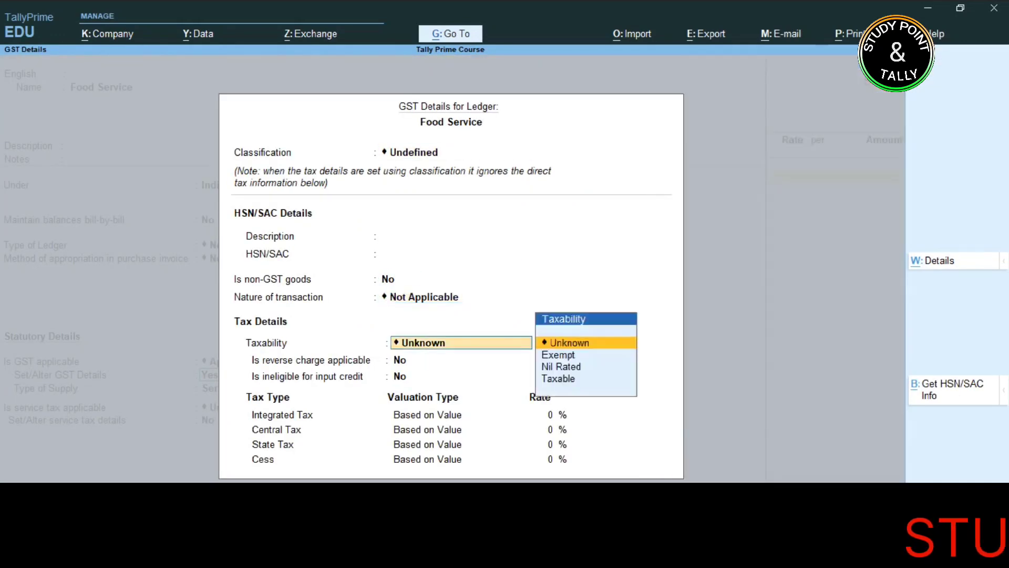
key("ctrl+a")
key("BackSpace")
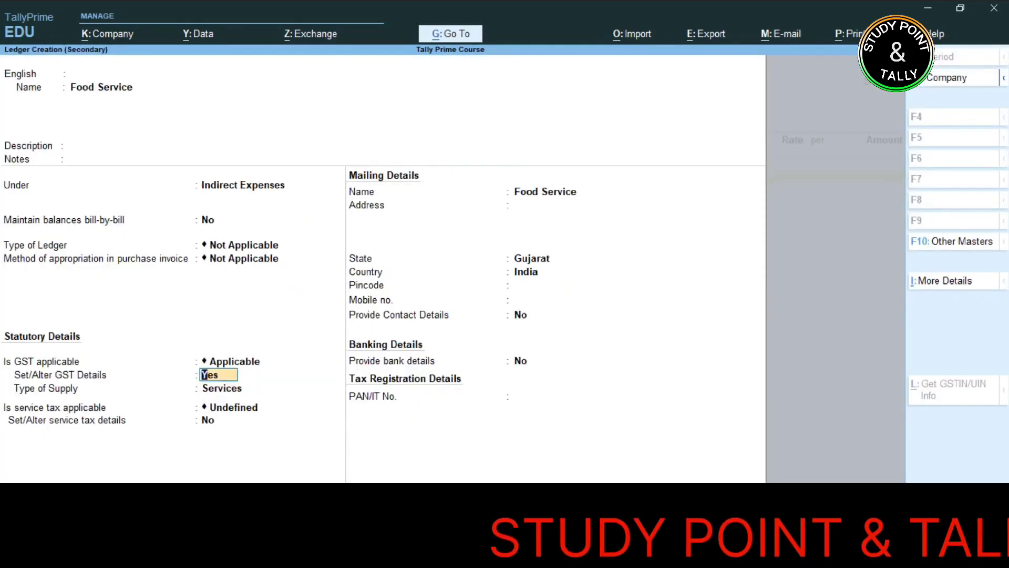
Reopen the Food Service ledger's GST details and set taxability to Taxable, keeping reverse charge and input credit ineligibility at No.
key("Return")
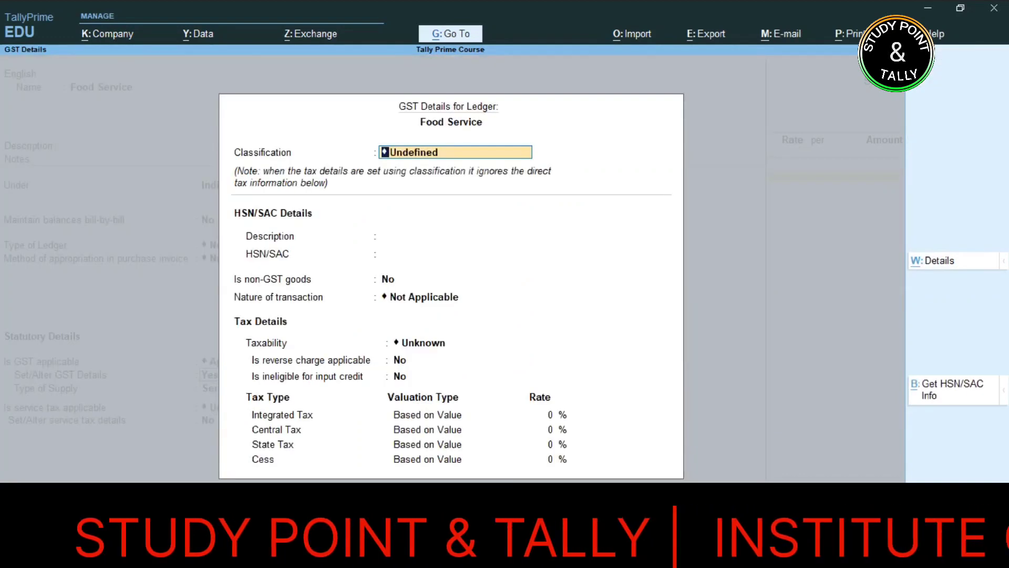
key("Return")
key("Return")
key("Return")
key("Return")
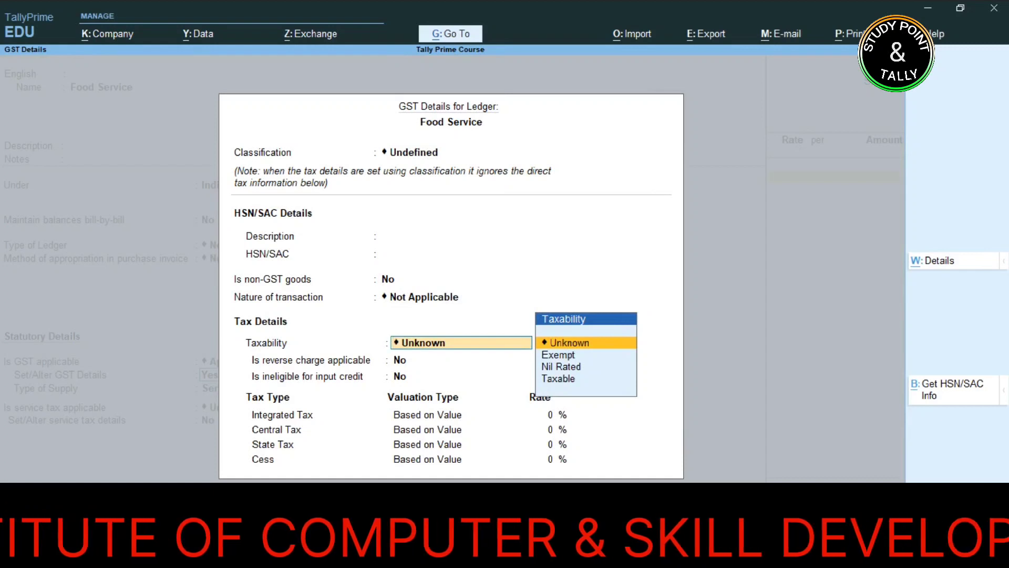
key("Down")
key("Down")
key("Down")
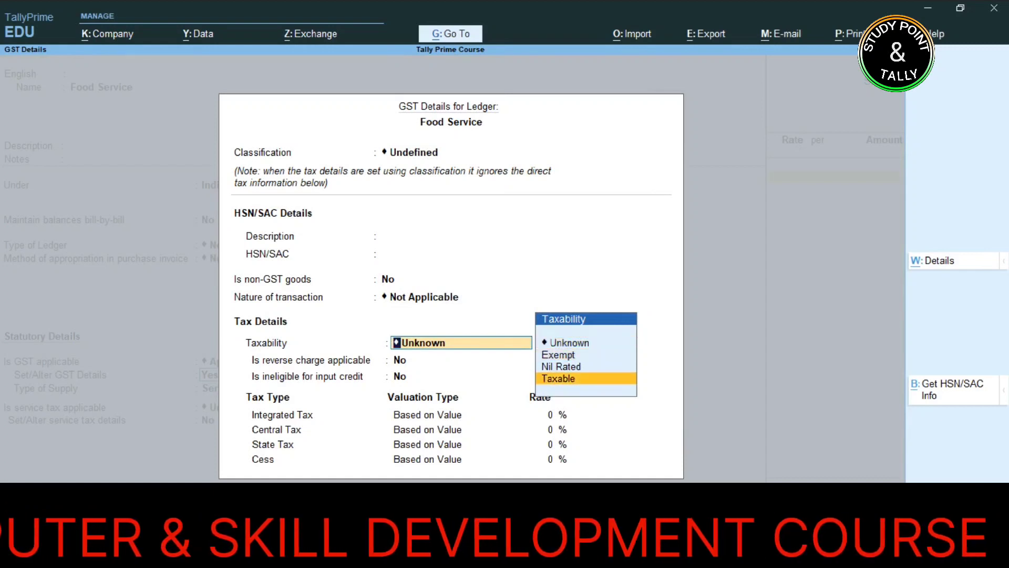
key("Return")
key("Return")
key("Return")
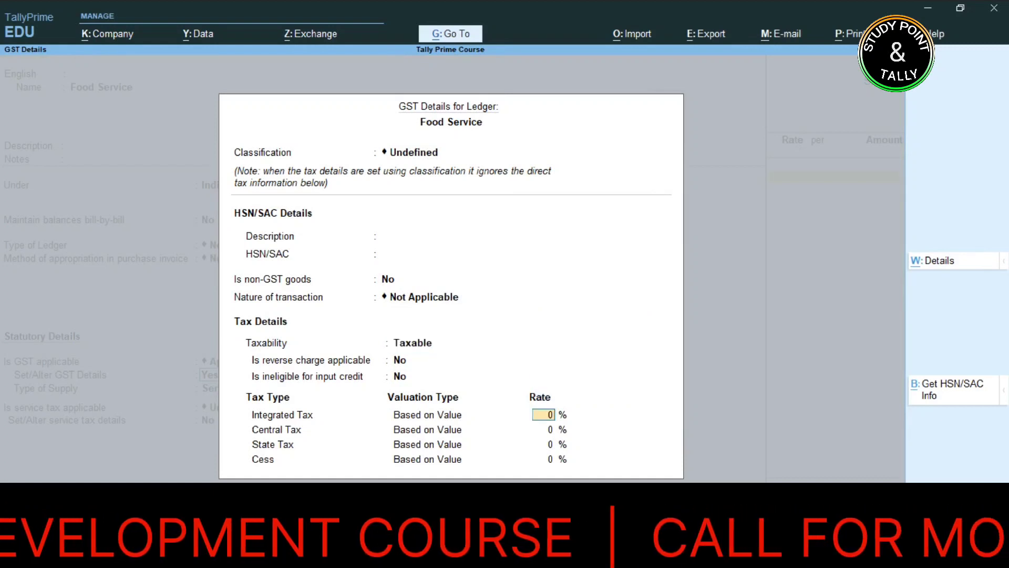
Set the Food Service ledger's integrated tax rate to 18% and accept the GST details.
type("18")
key("Return")
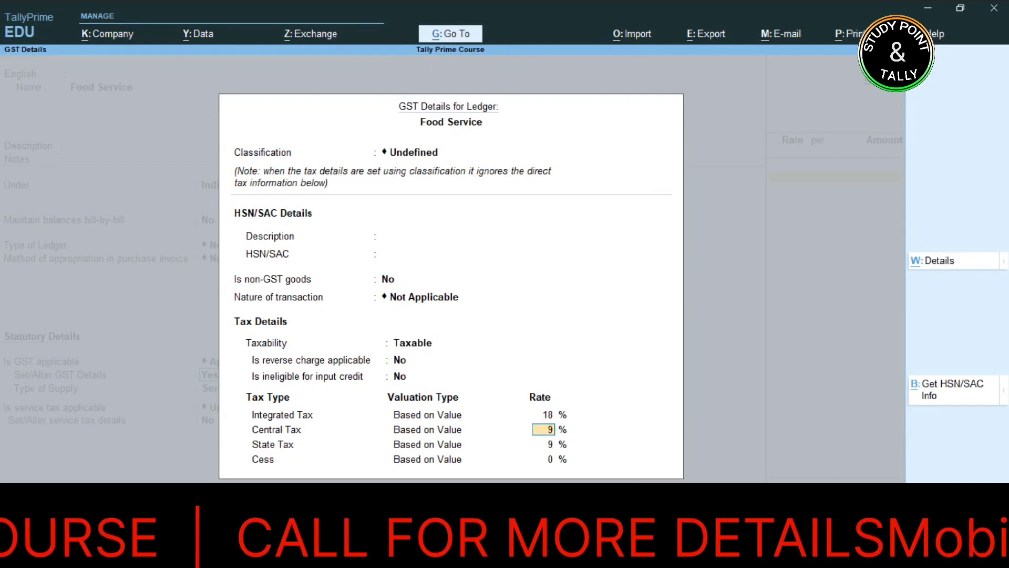
key("Return")
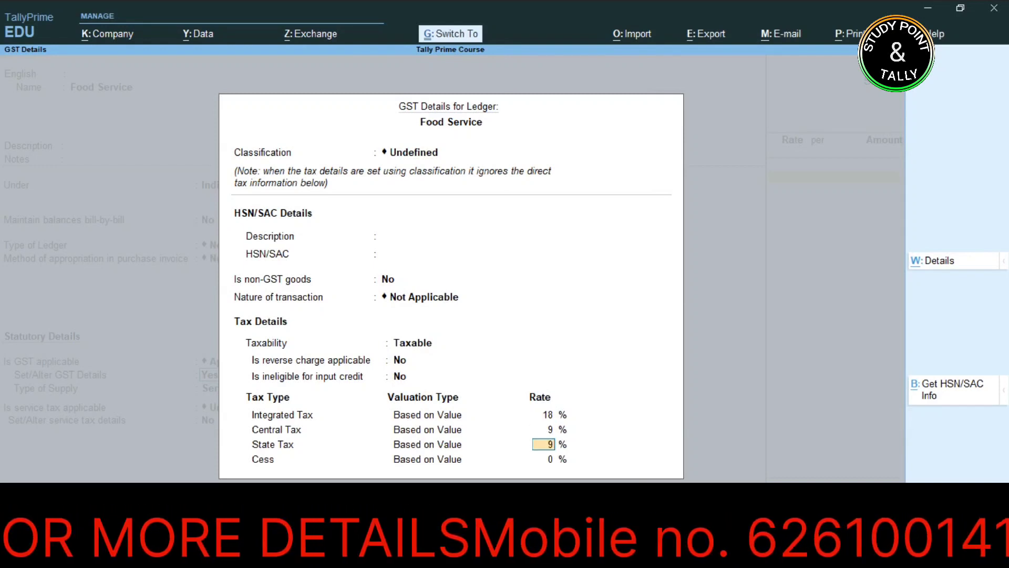
key("ctrl+a")
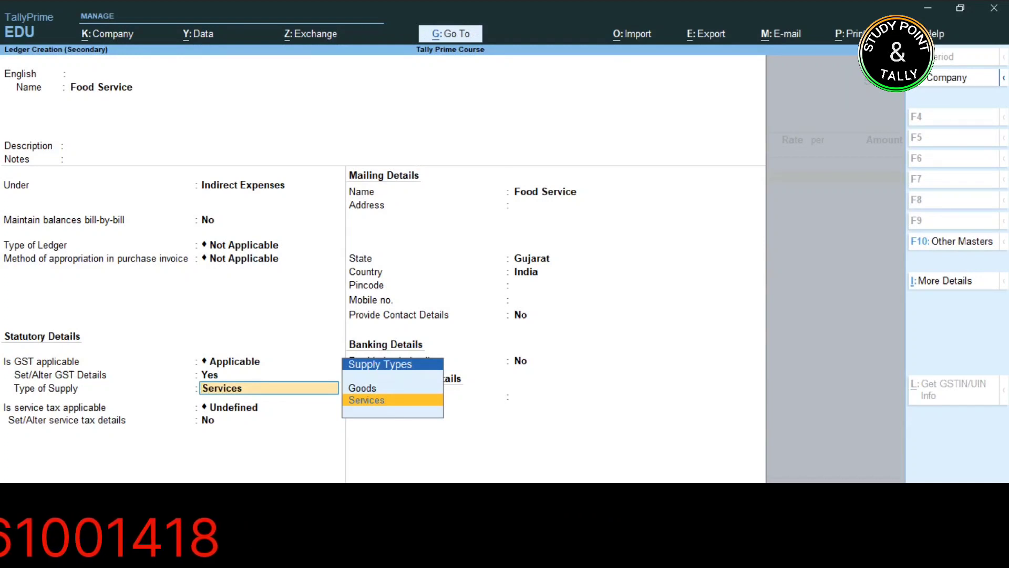
Keep Services as the type of supply, leave the remaining fields at their defaults and save the Food Service ledger.
key("Return")
key("Return")
key("Return")
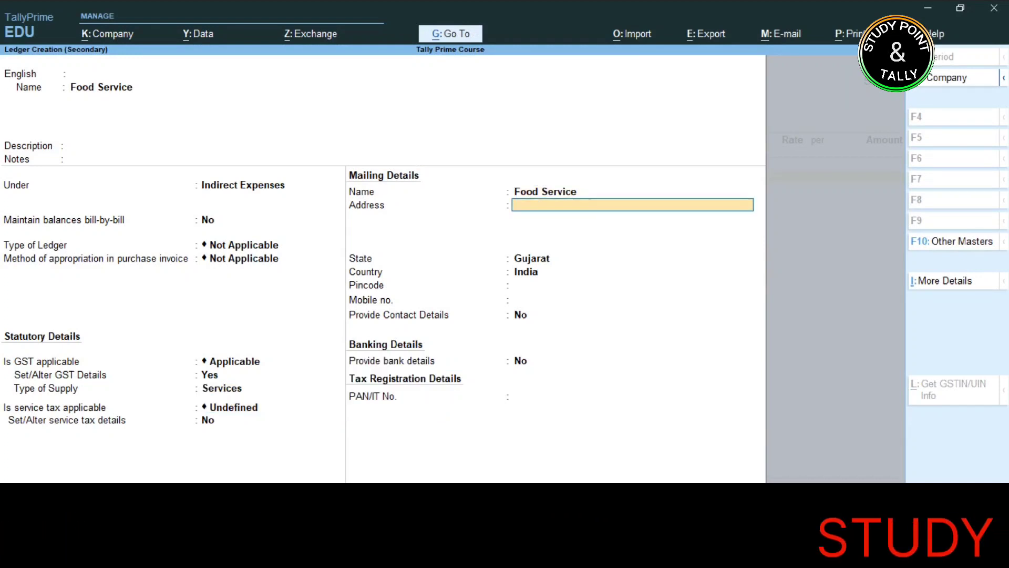
key("ctrl+a")
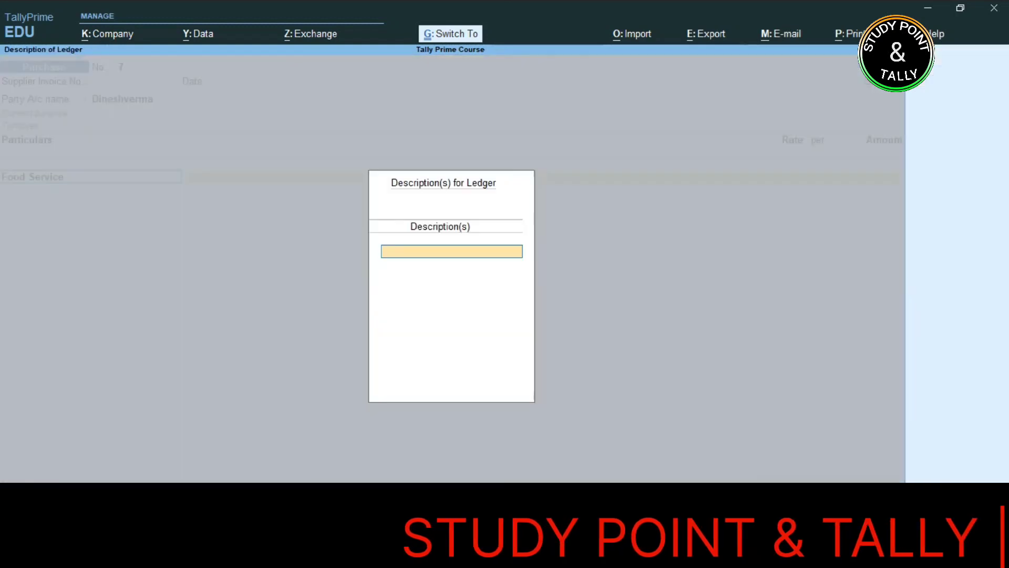
Leave the Food Service line's description blank and enter 20000 as its amount in the purchase voucher.
key("Return")
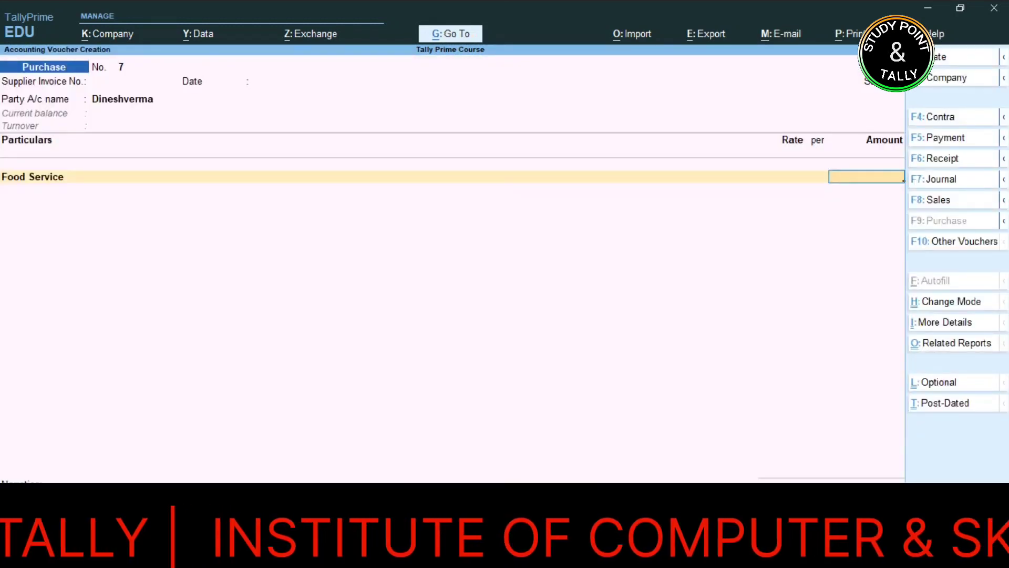
type("20000")
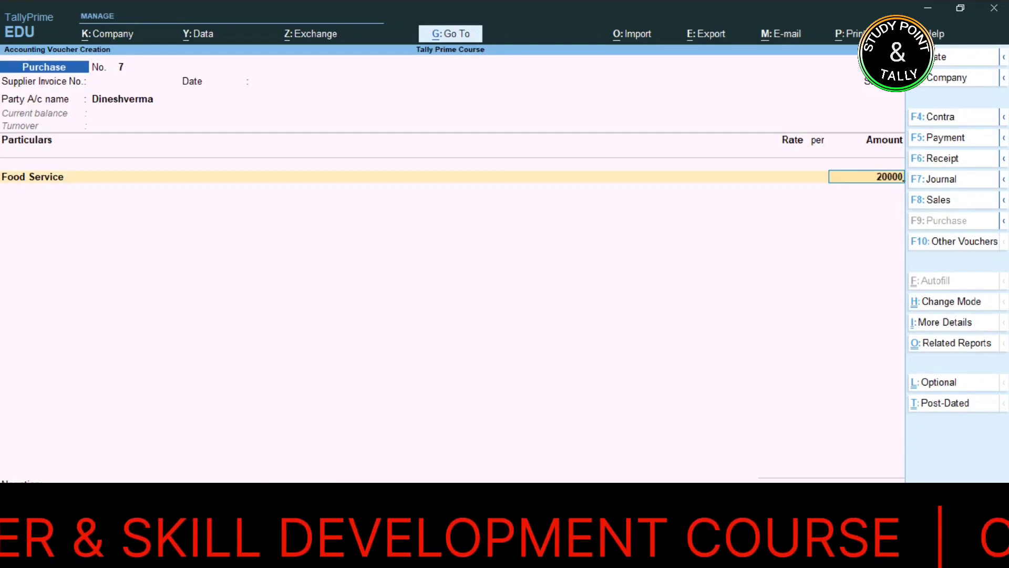
key("Return")
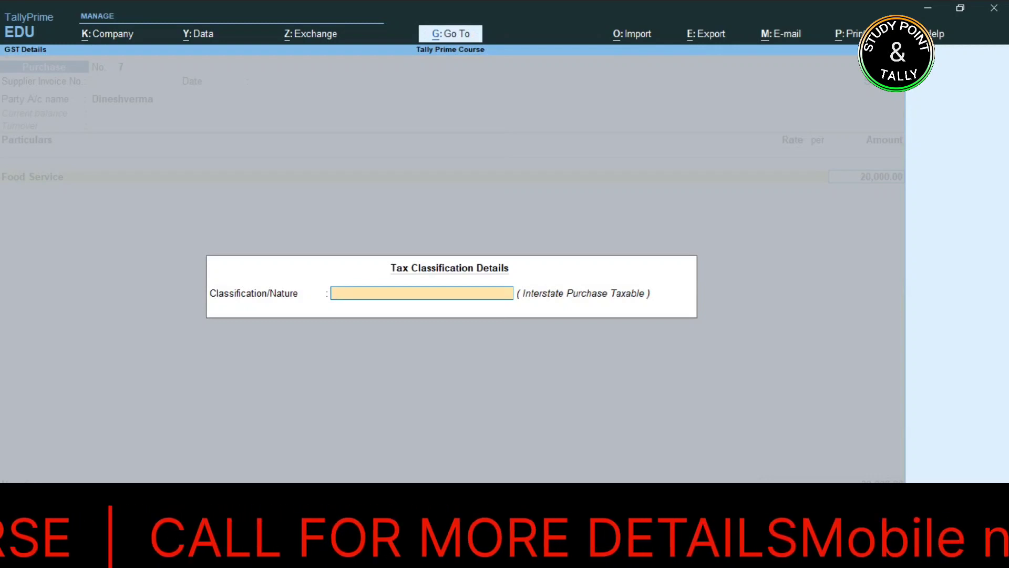
Classify the Food Service line as Interstate Purchase Taxable in the tax classification details.
type("Inter")
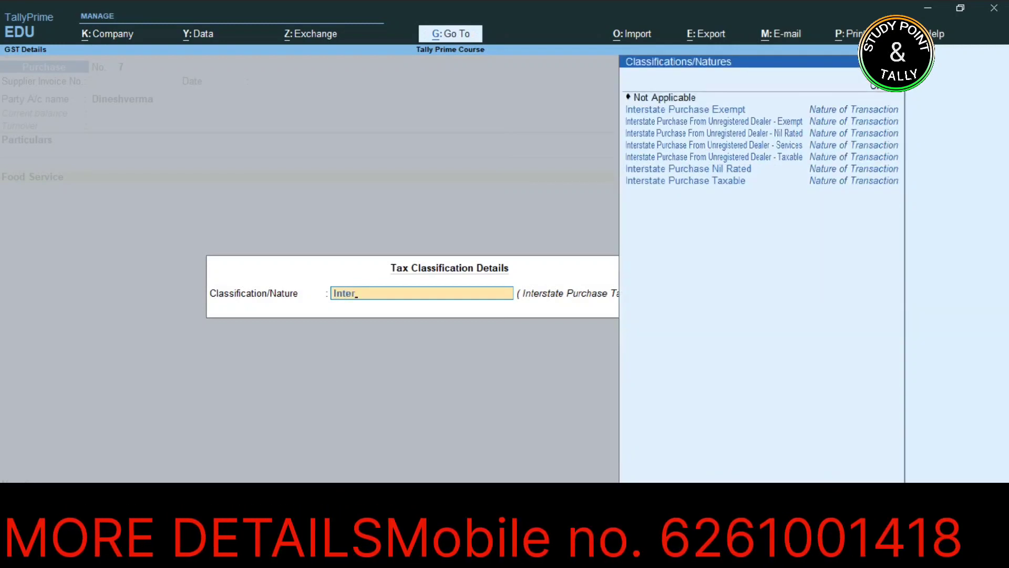
key("Down")
key("Down")
key("Down")
key("Down")
key("Down")
key("Down")
key("Down")
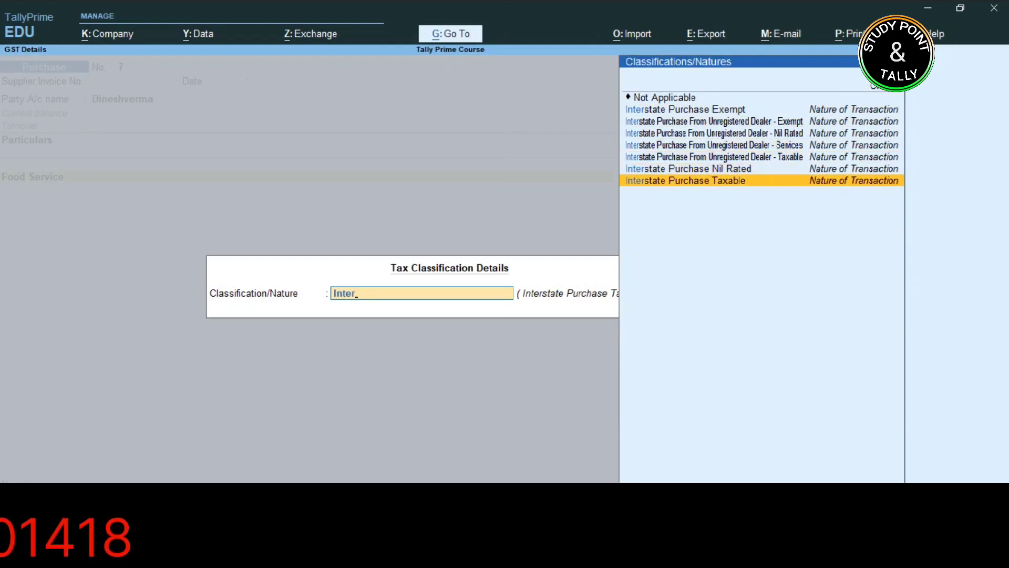
key("Return")
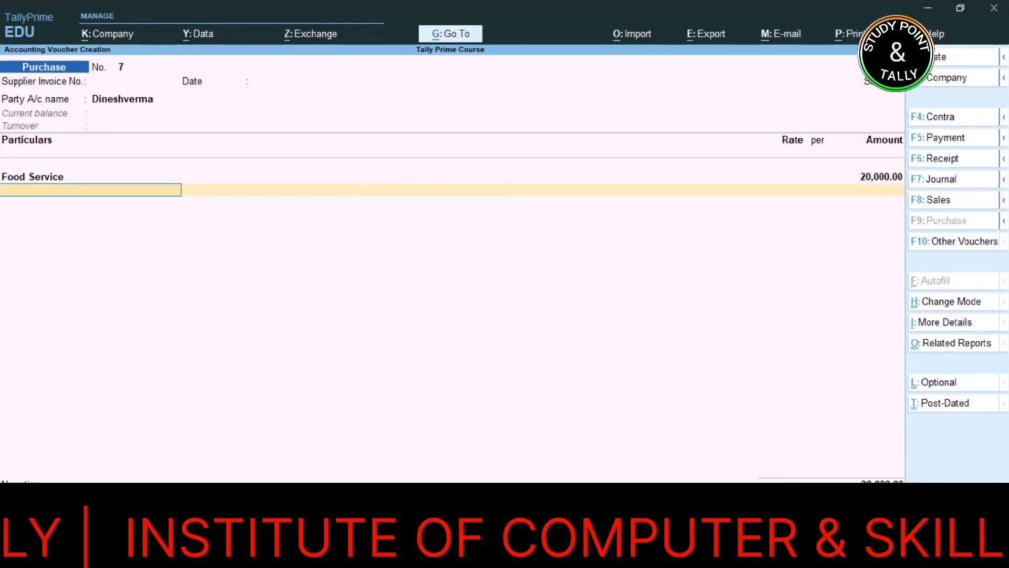
Add the IGST ledger as the next line of the purchase voucher with no description.
type("Ig")
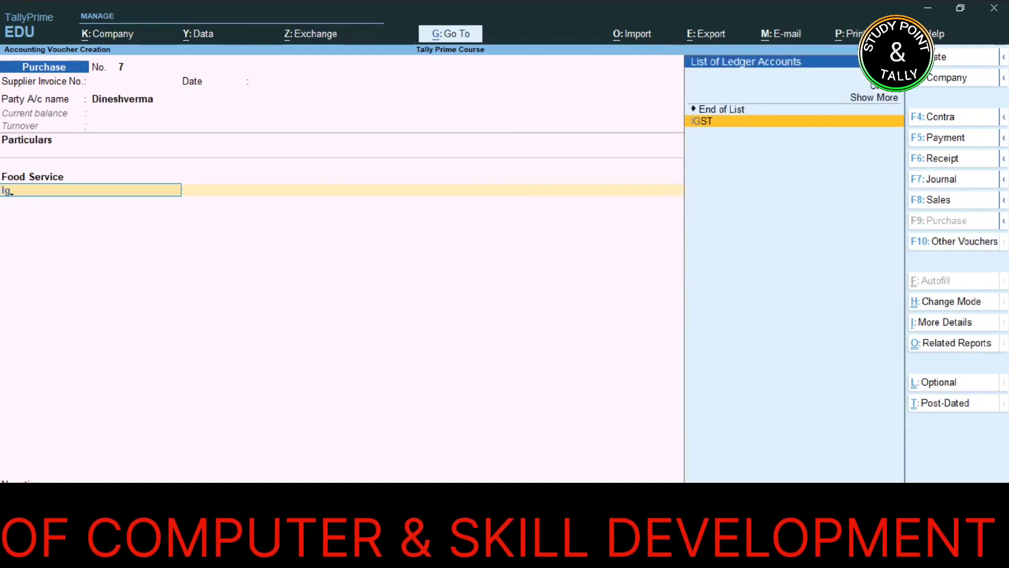
key("Return")
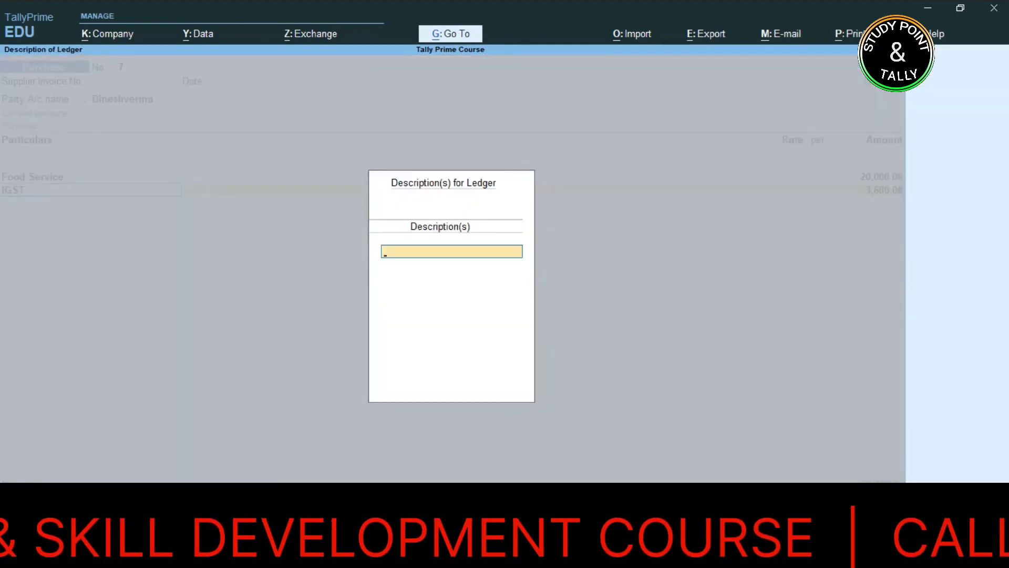
key("Return")
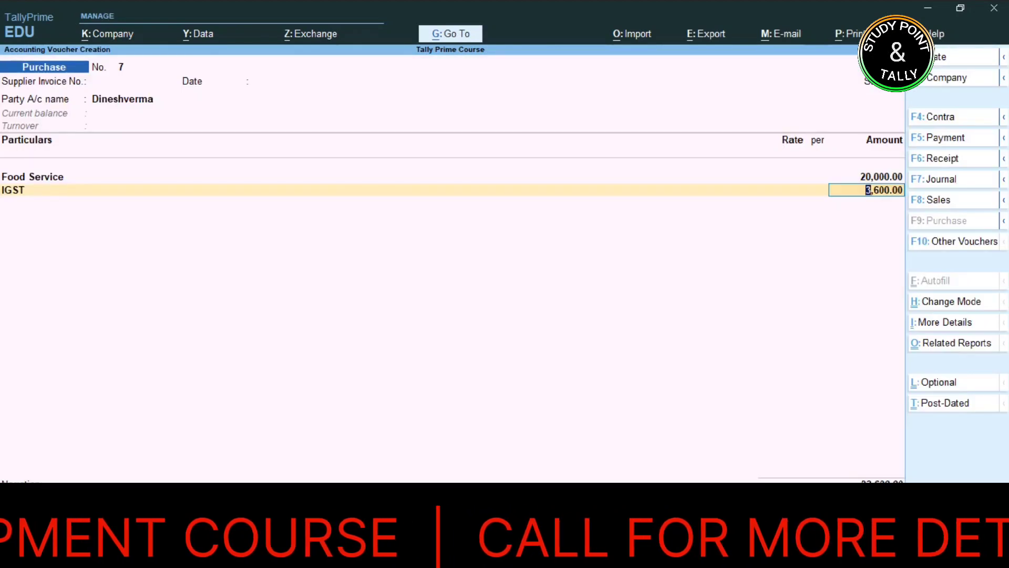
Open the IGST ledger from the voucher line, review its group, duty type, tax type and calculation settings, and accept it without changes.
key("BackSpace")
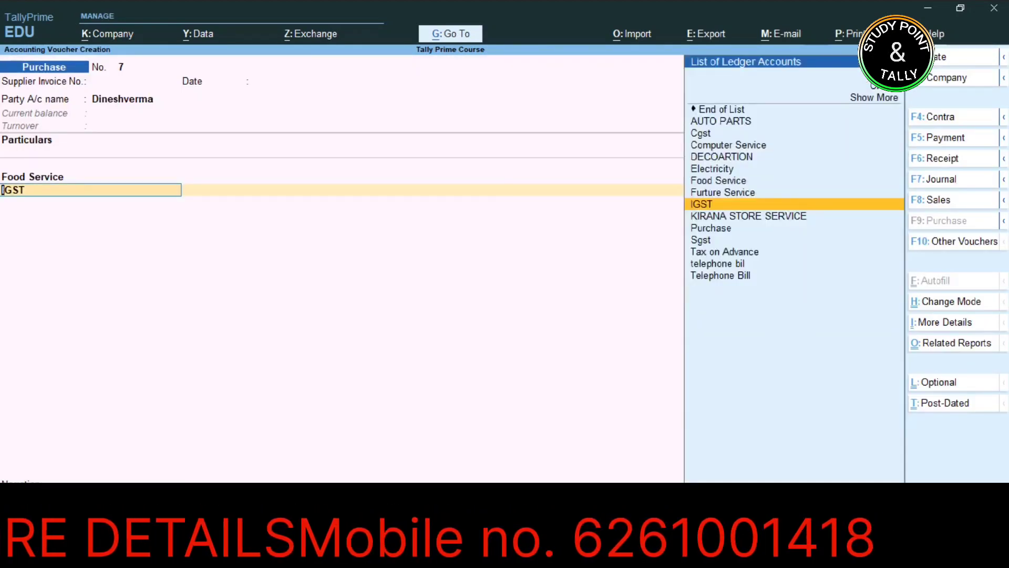
key("ctrl+Return")
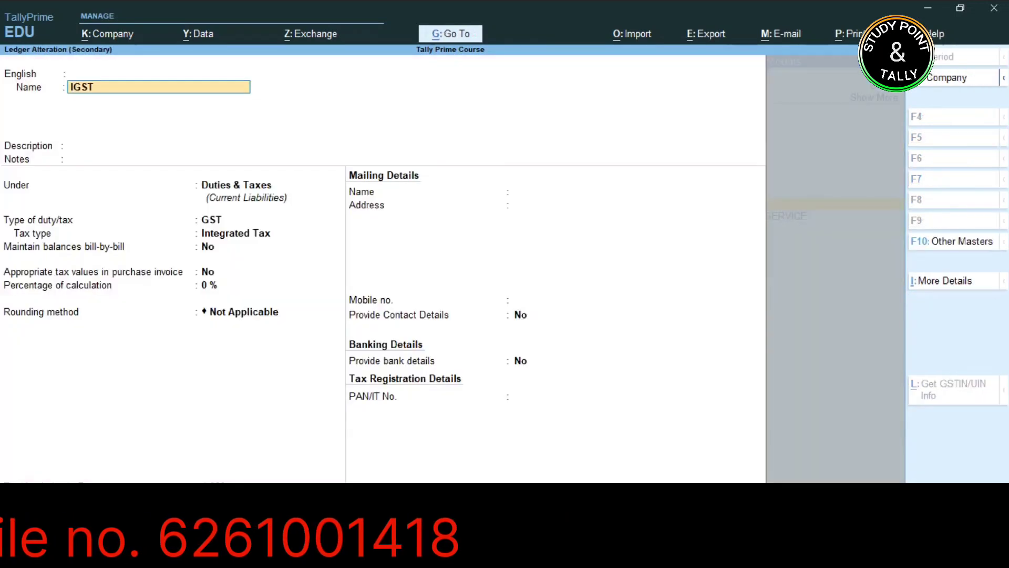
key("Return")
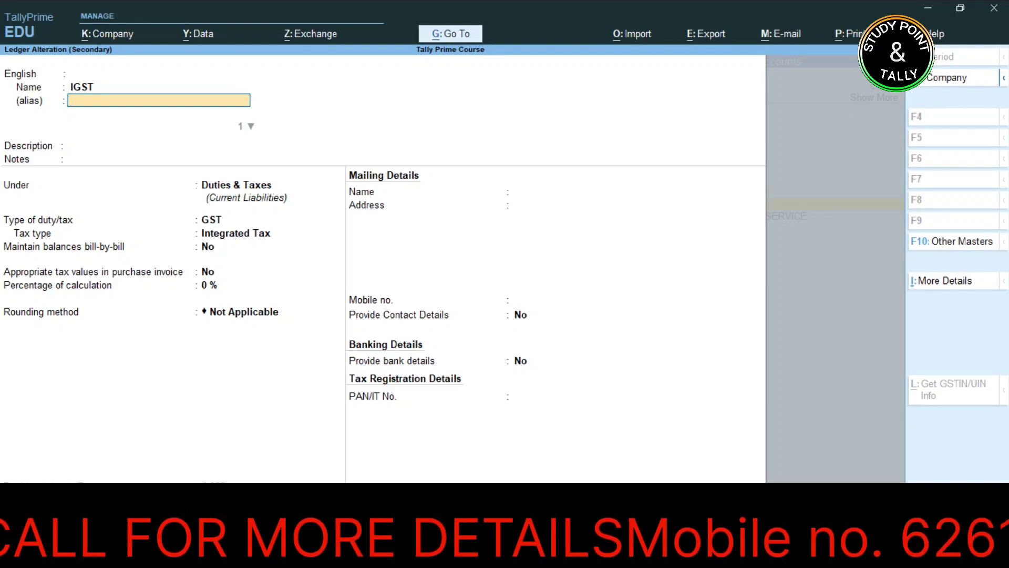
key("Return")
key("Return")
key("Return")
key("Return")
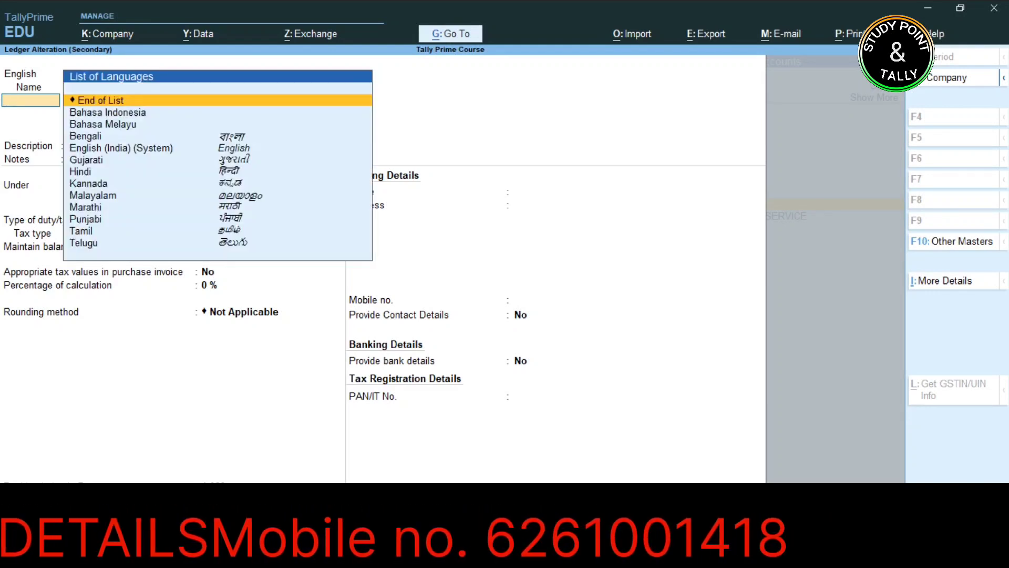
key("Return")
key("Return")
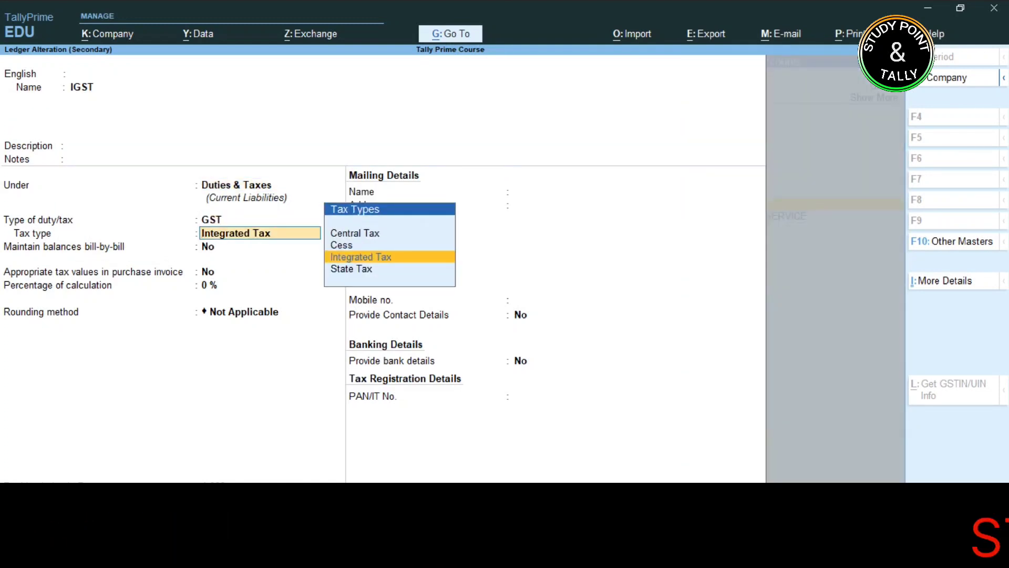
key("Return")
key("Return")
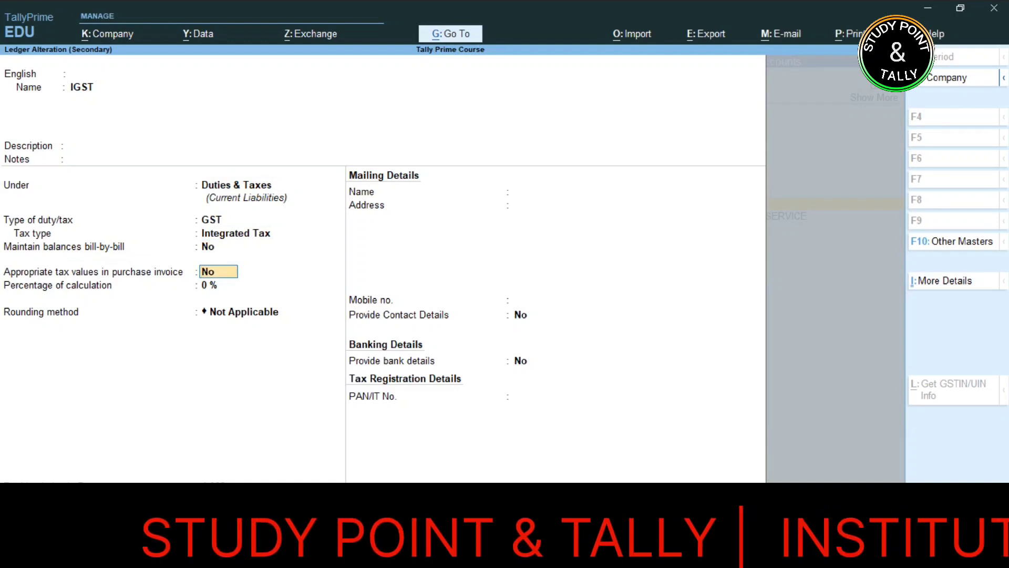
key("ctrl")
key("ctrl+a")
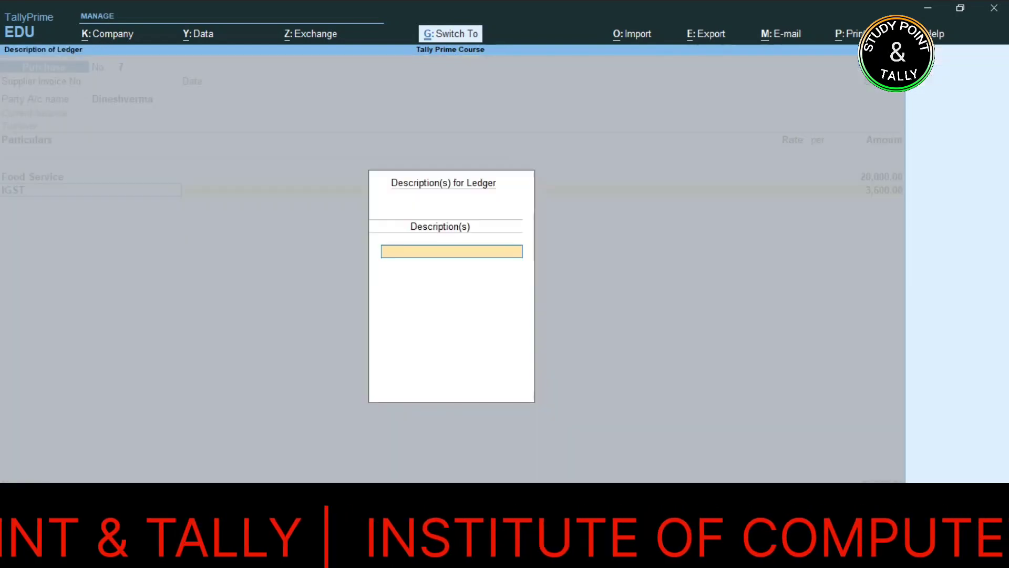
Leave the IGST line's description blank, keep its calculated amount and save the purchase voucher.
key("Return")
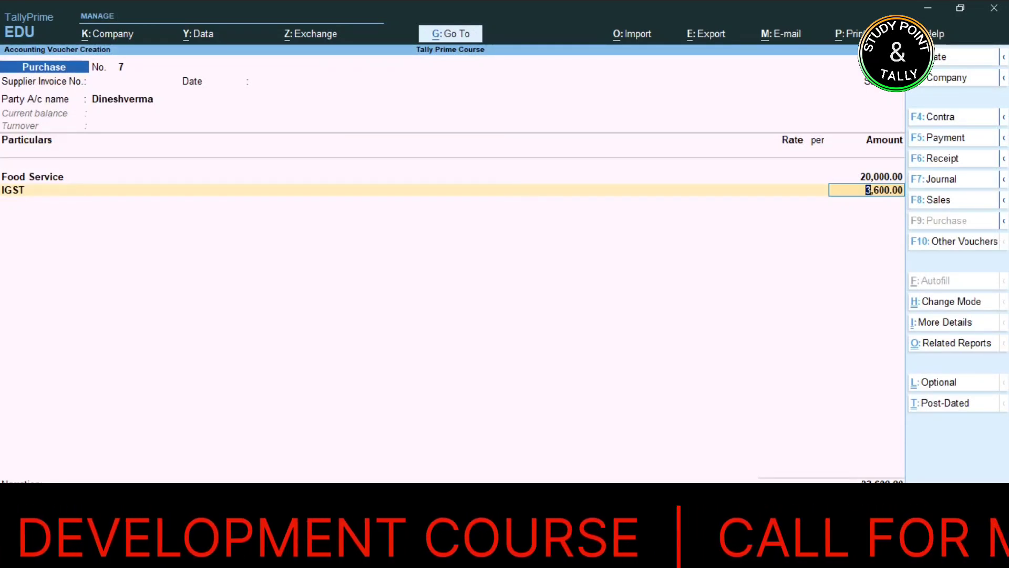
key("ctrl")
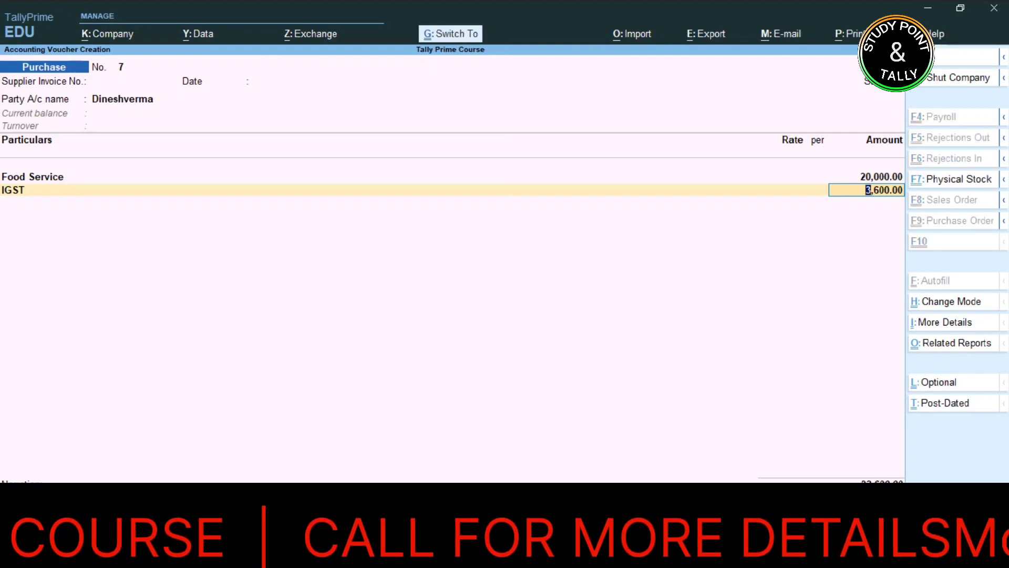
key("ctrl+a")
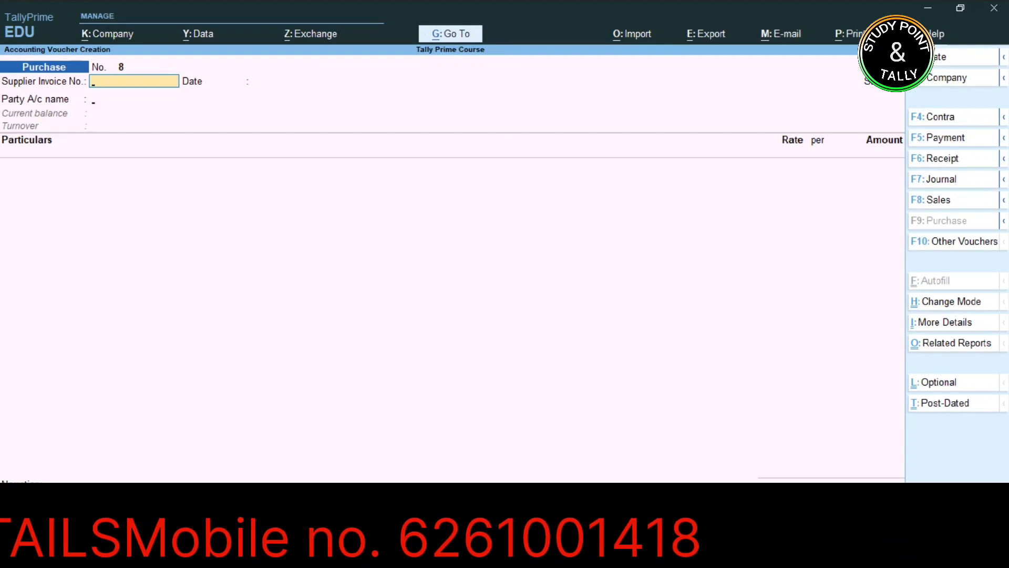
Start a sales voucher and create a new party ledger with the customer's full name, leaving alias, description and notes blank.
key("F8")
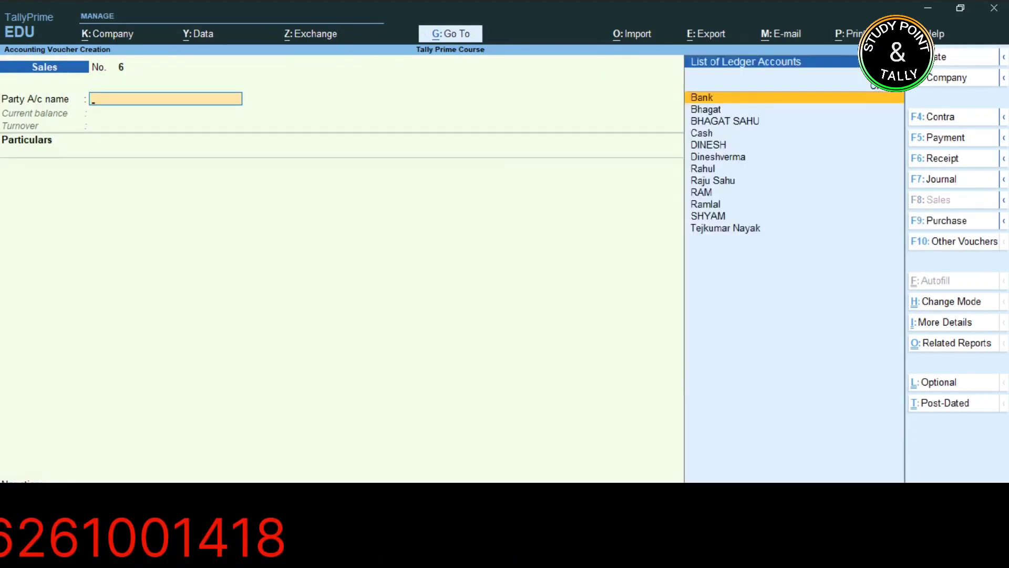
key("alt+c")
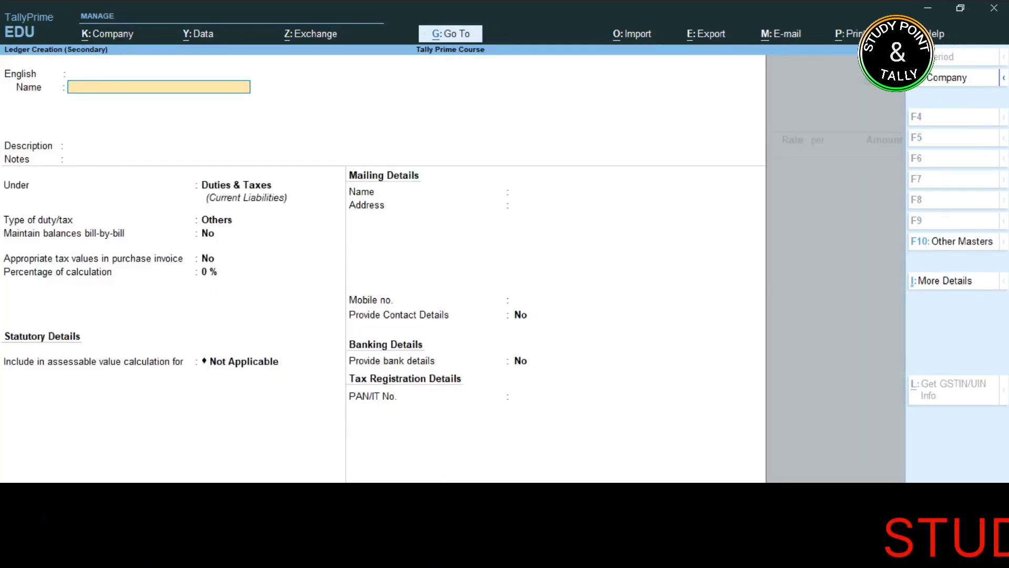
type("Devesh Ve")
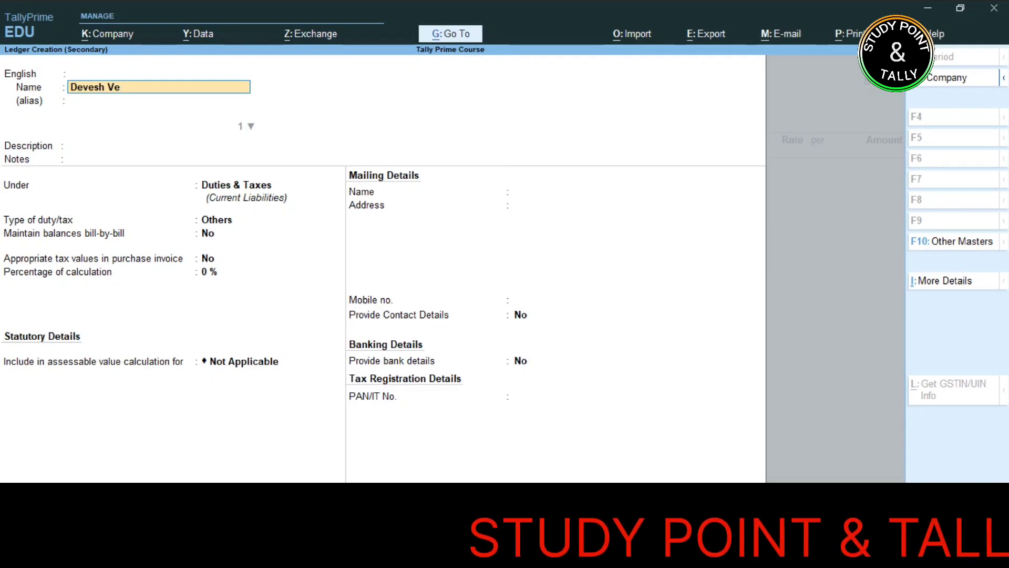
key("BackSpace")
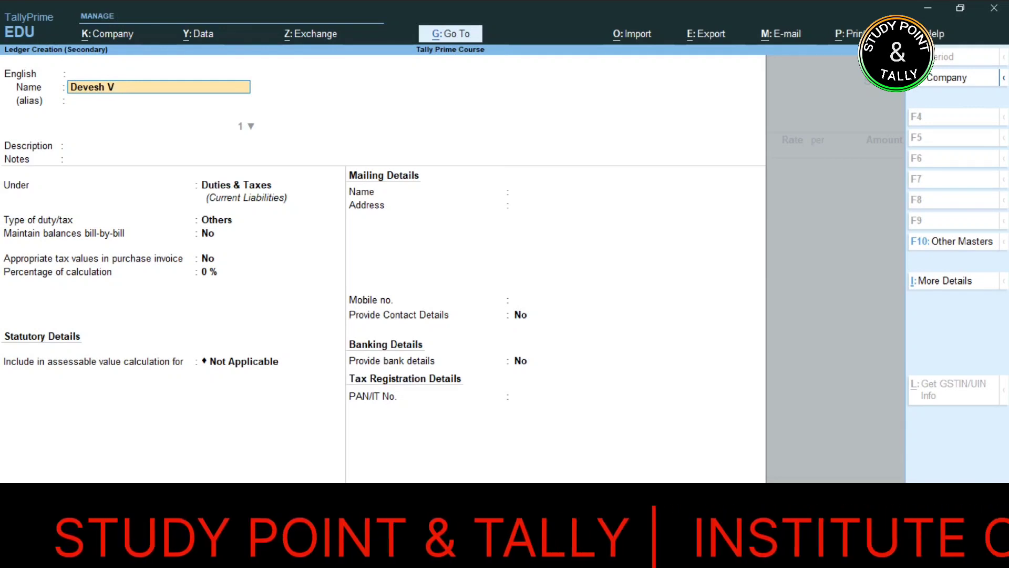
type("er")
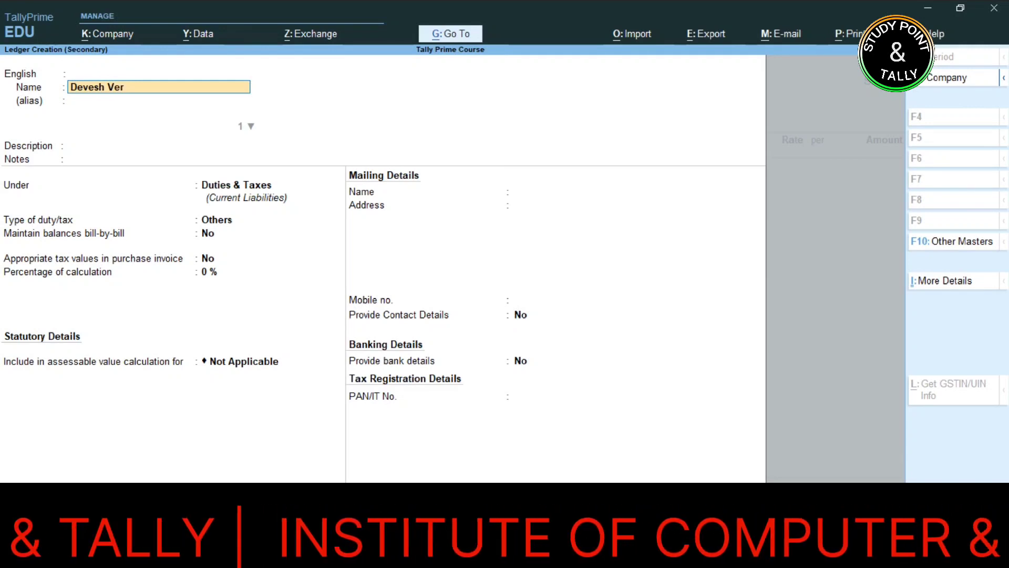
type("ma")
key("Return")
key("Return")
key("Return")
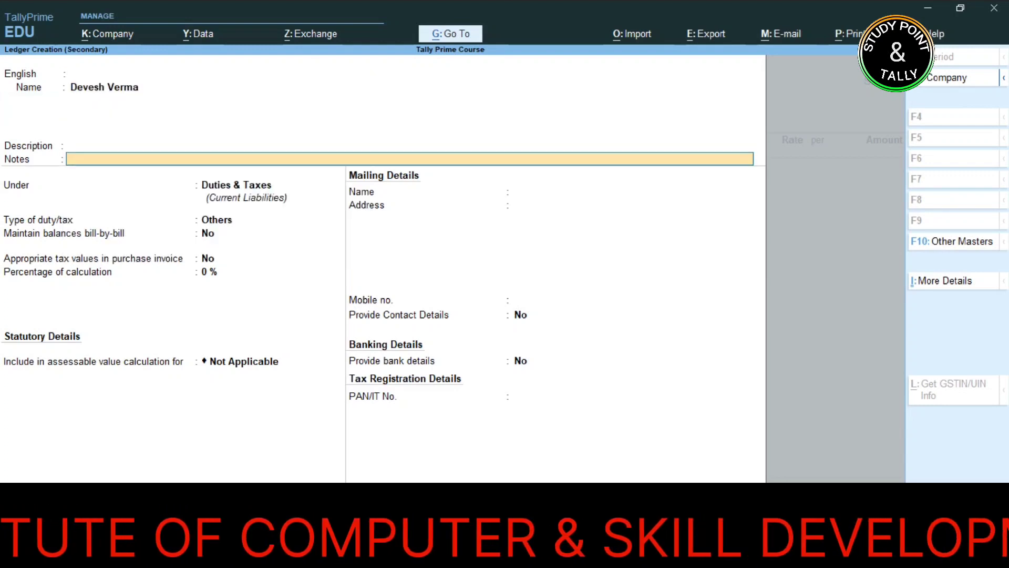
key("Return")
type("D")
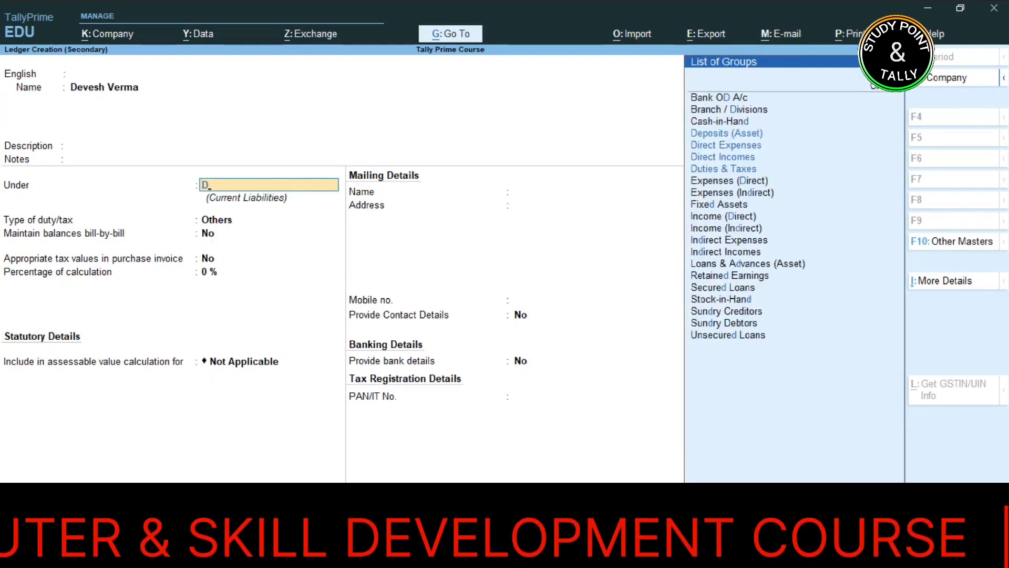
key("Down")
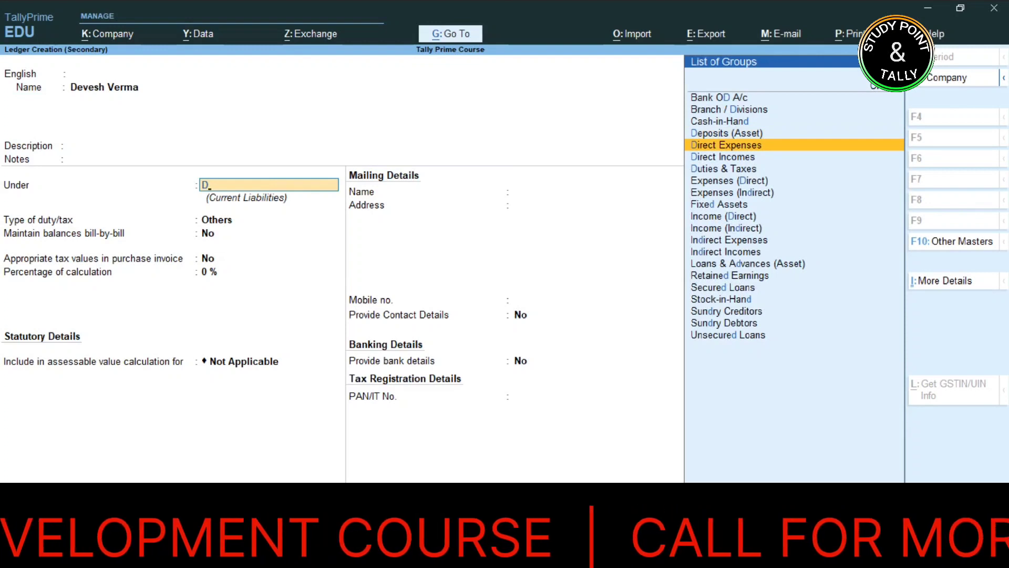
key("Up")
key("Up")
key("Up")
key("Up")
key("Up")
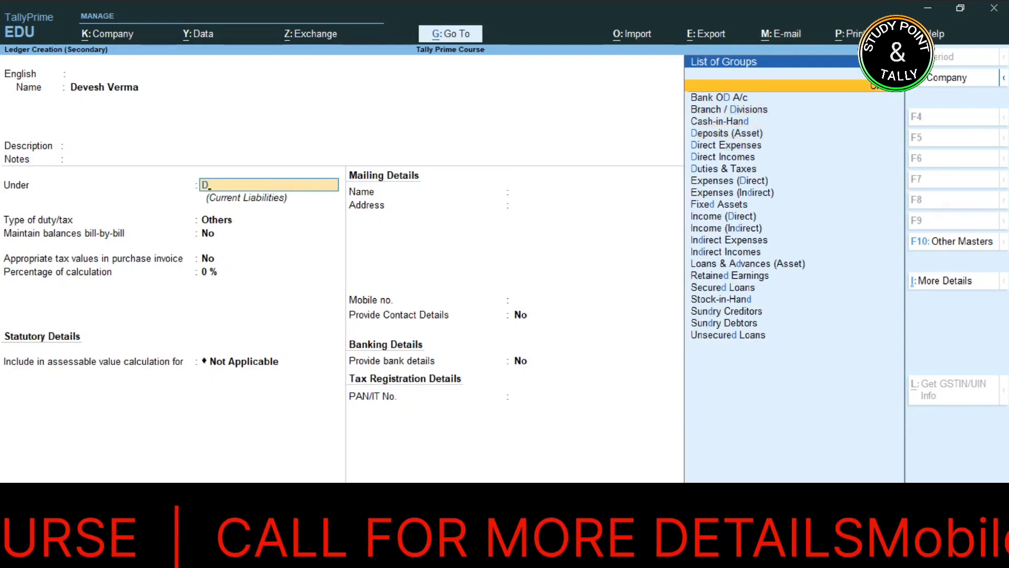
key("BackSpace")
Place the new party ledger under Sundry Debtors and save it with the default bill-by-bill and credit settings.
type("Sun")
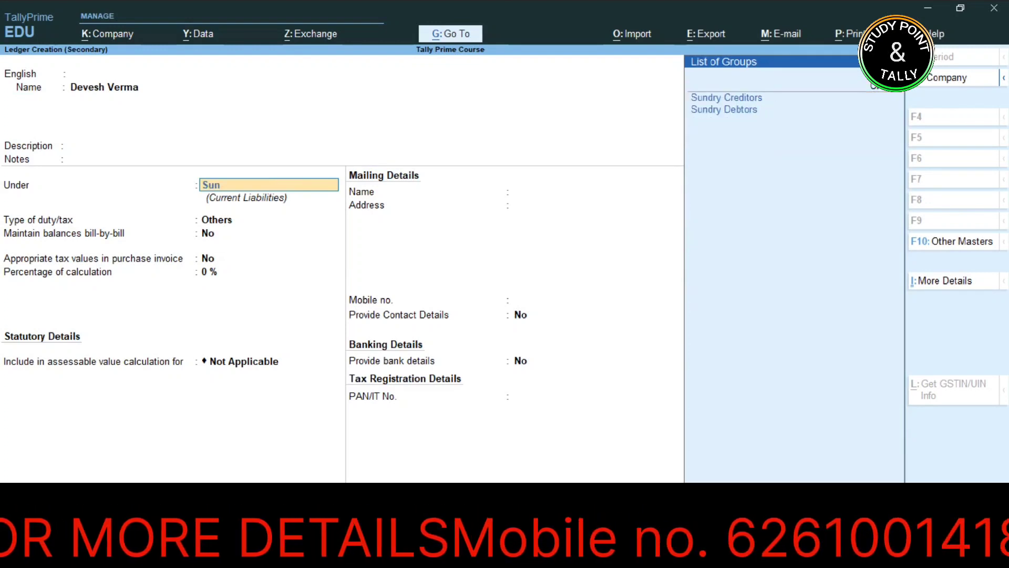
key("Down")
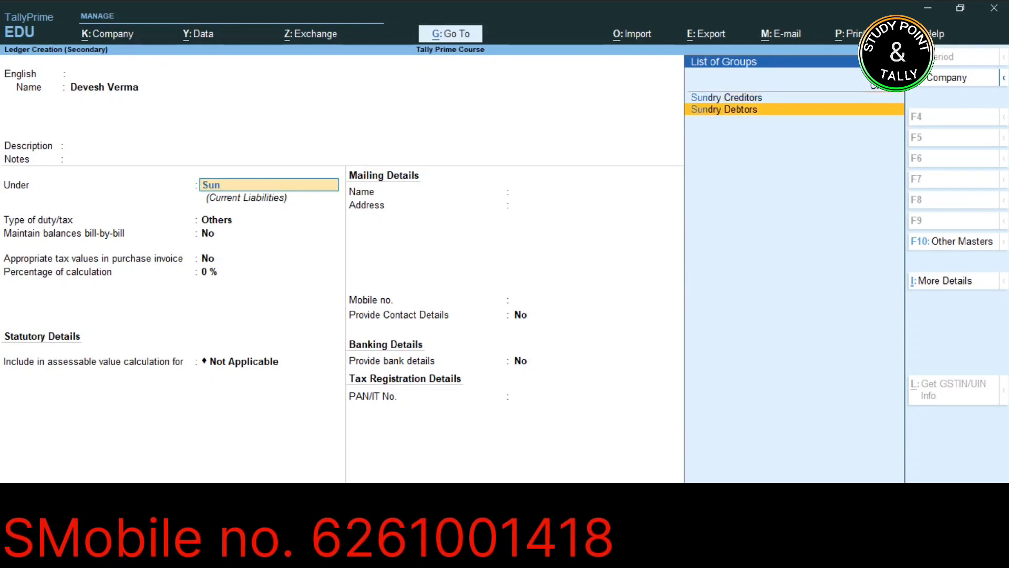
key("Return")
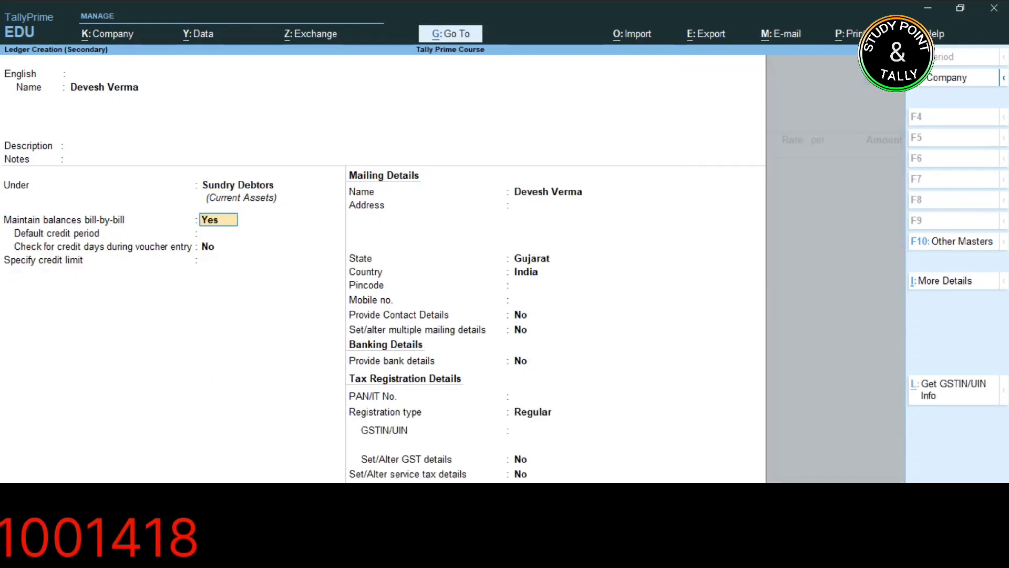
key("Return")
key("Return")
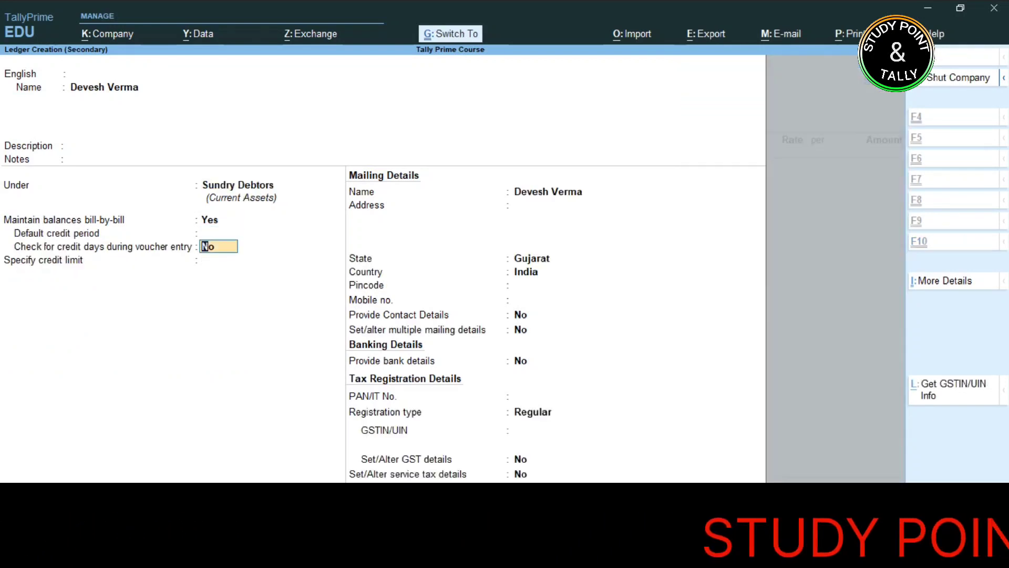
key("ctrl+a")
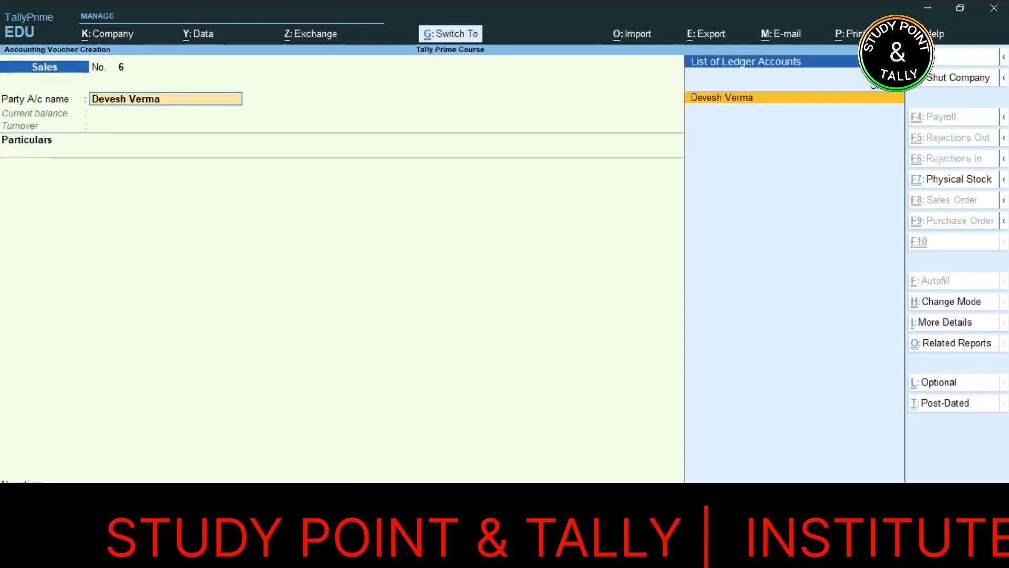
Use the new customer as the sales voucher's party and accept the dispatch and party details without entries.
key("Return")
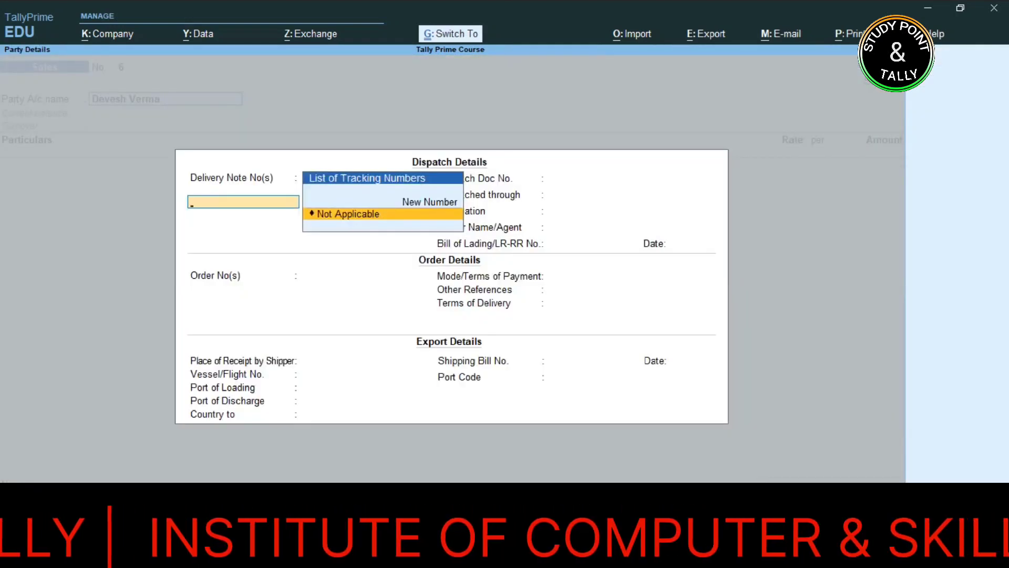
key("ctrl+a")
key("ctrl+a")
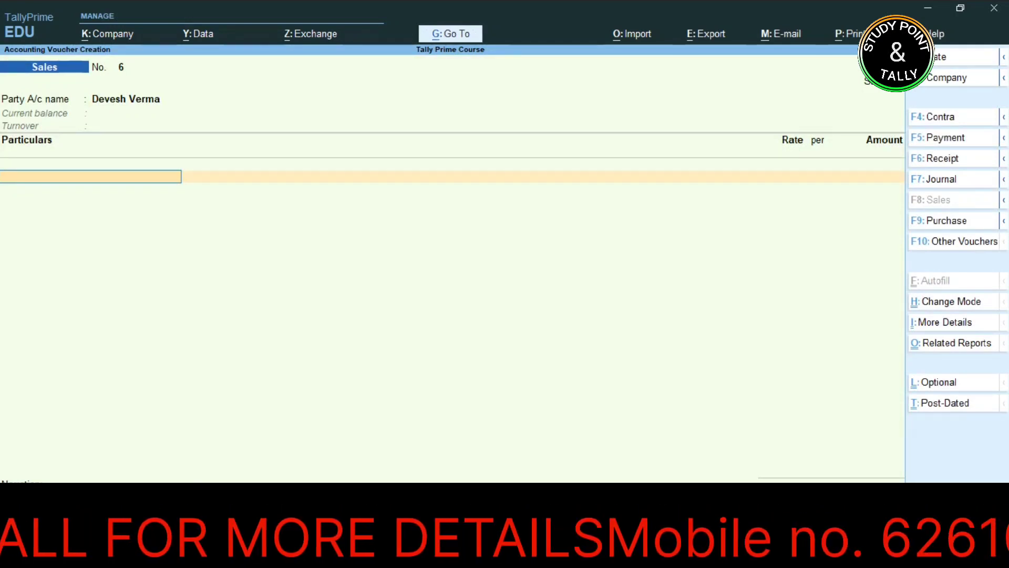
Create a ledger named Water Cane Service for the voucher line, leaving alias, description and notes blank.
key("alt+c")
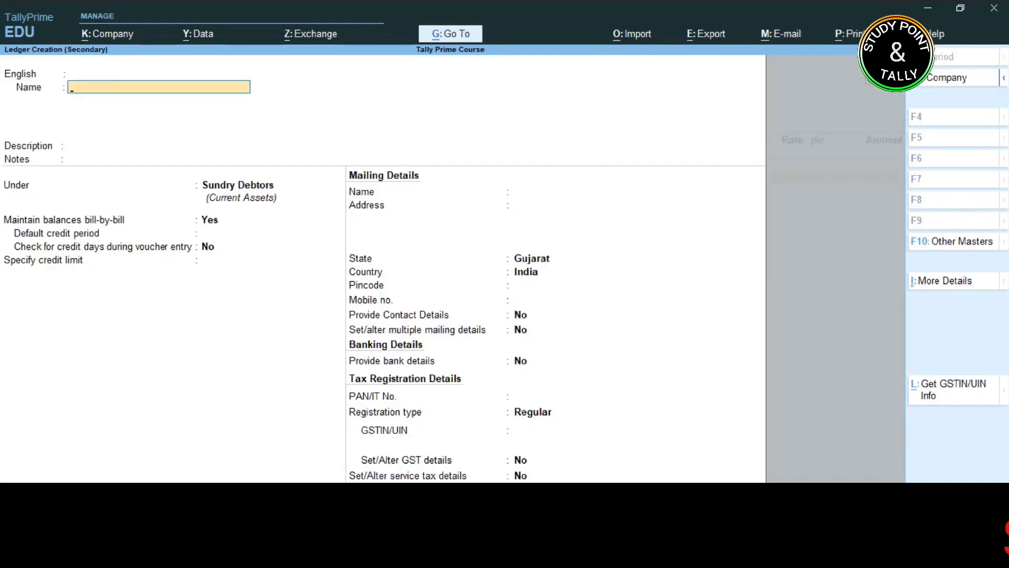
type("Water")
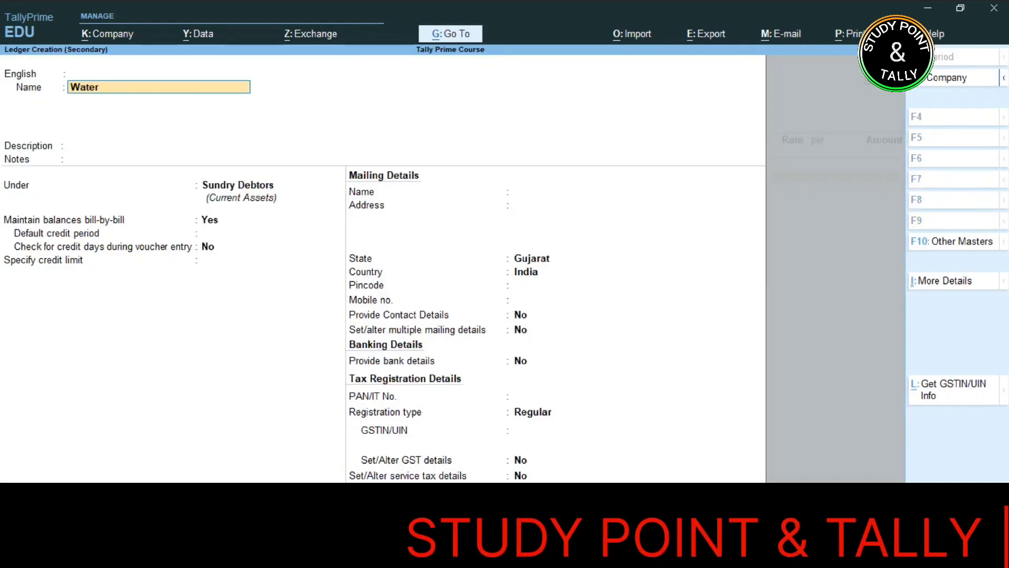
type(" Cane Ser")
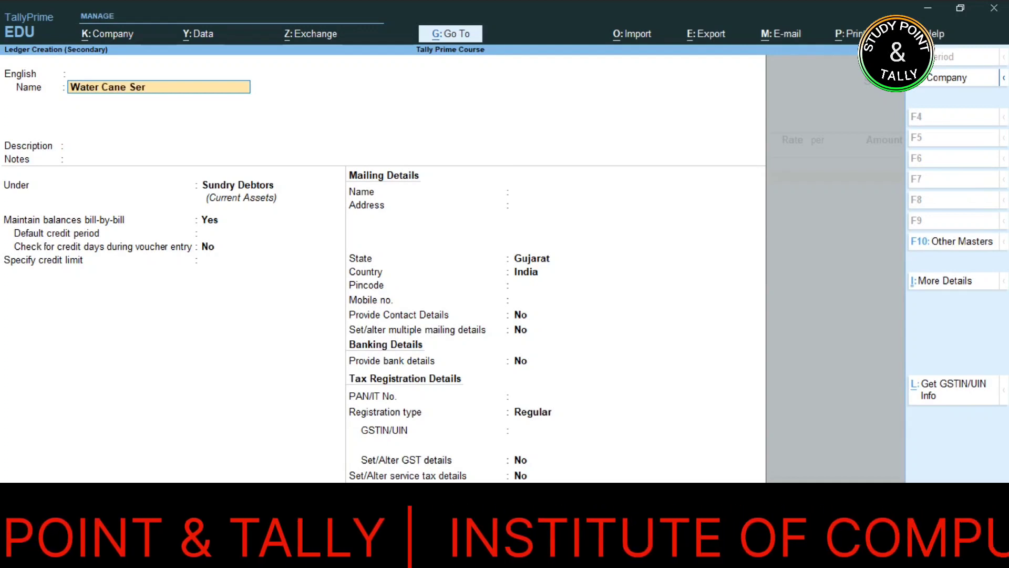
type("vice")
key("Return")
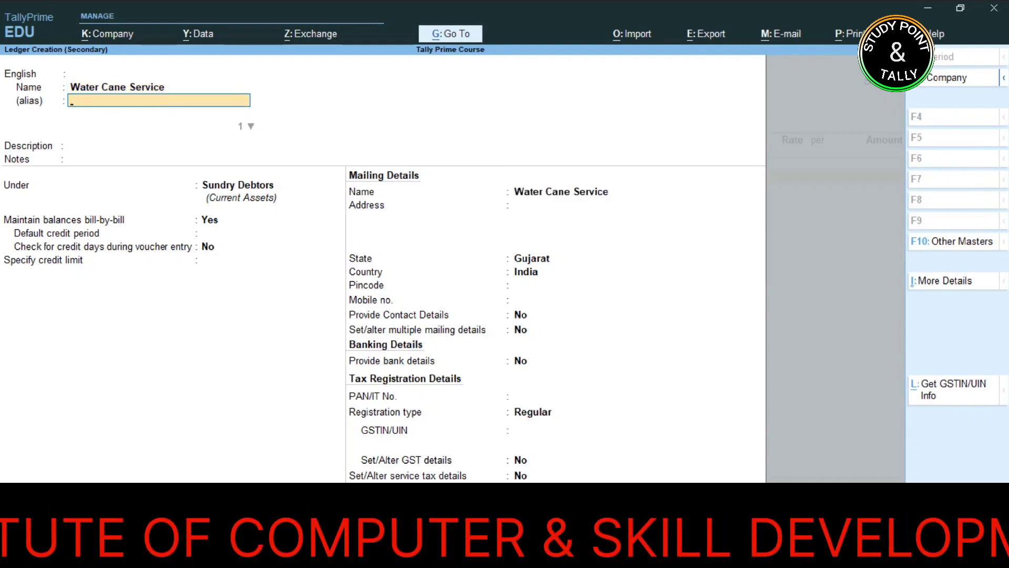
key("Return")
key("Return")
key("Return")
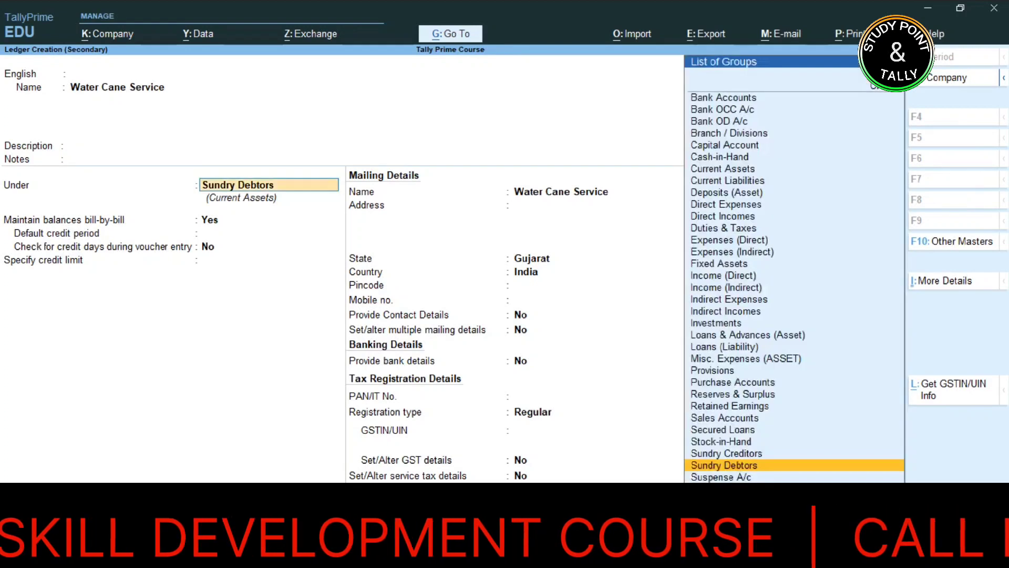
Place the Water Cane Service ledger under Indirect Incomes, keeping bill-by-bill off, ledger type Not Applicable and GST Applicable.
type("Ind")
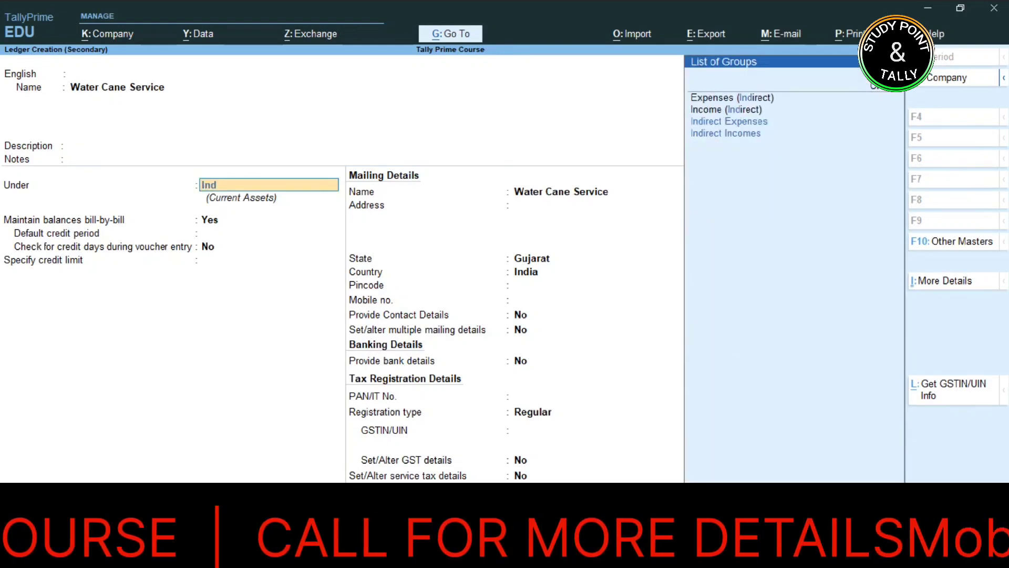
key("Down")
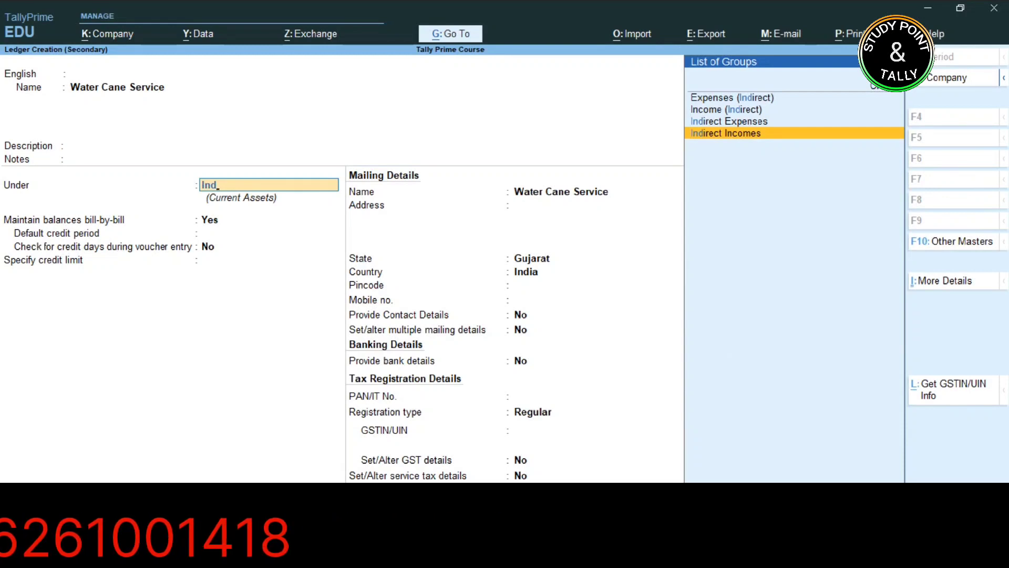
key("Return")
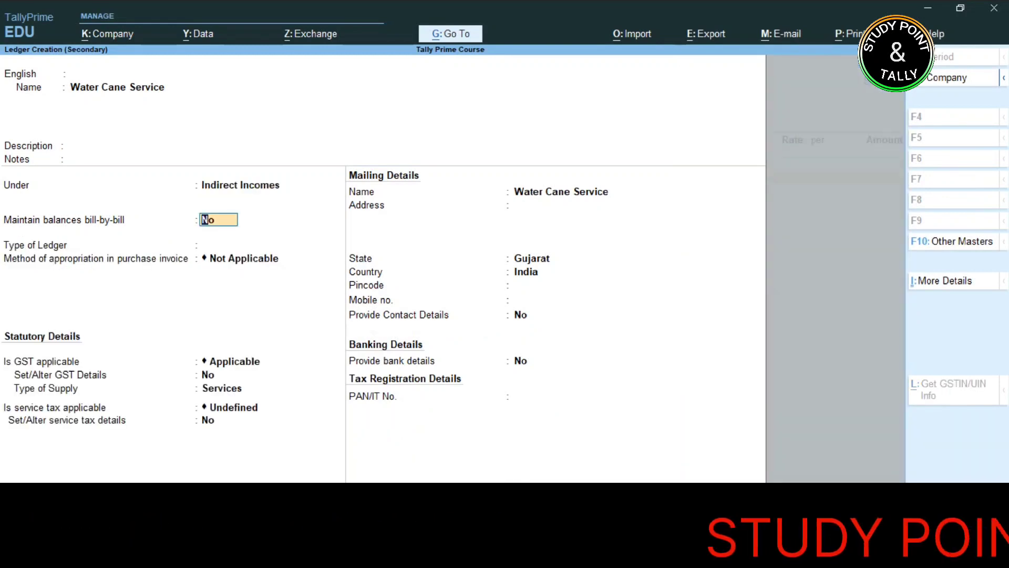
key("Return")
key("Return")
key("Return")
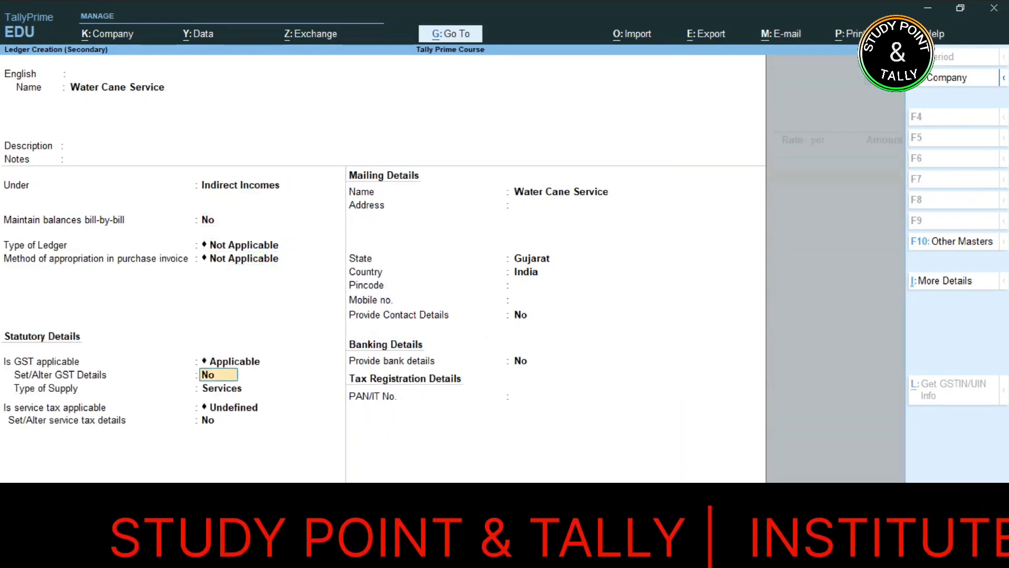
Enable the ledger's GST details, leave description and HSN/SAC blank, and set taxability to Taxable without reverse charge.
key("y")
key("Return")
key("Return")
key("Return")
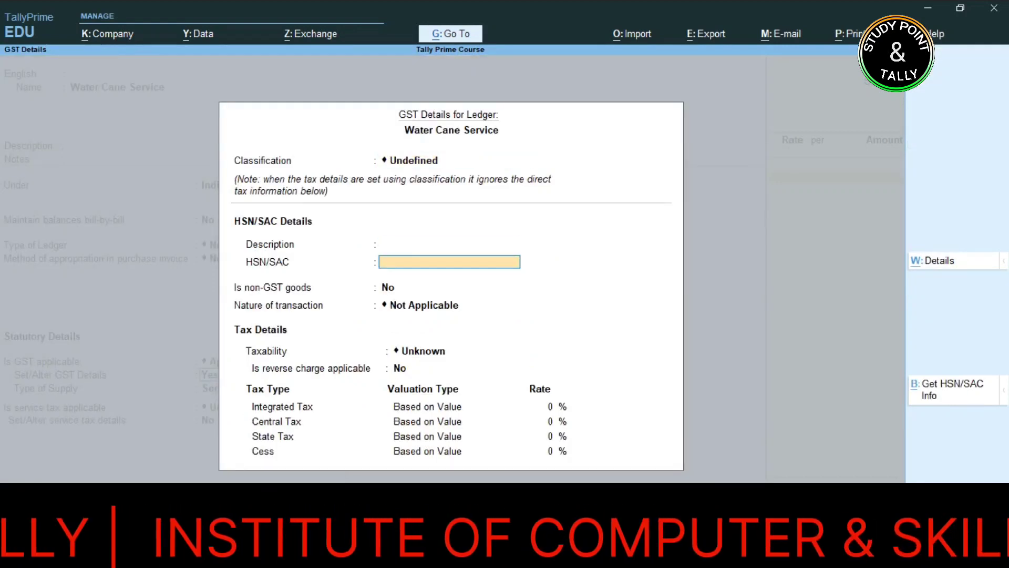
key("Return")
key("Return")
key("Return")
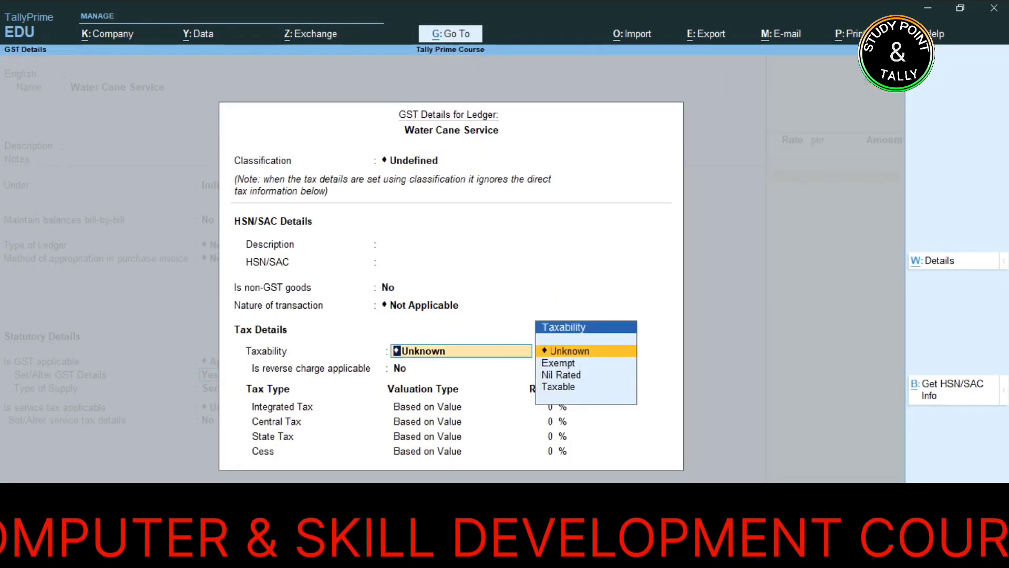
key("Down")
key("Down")
key("Down")
key("Return")
key("Return")
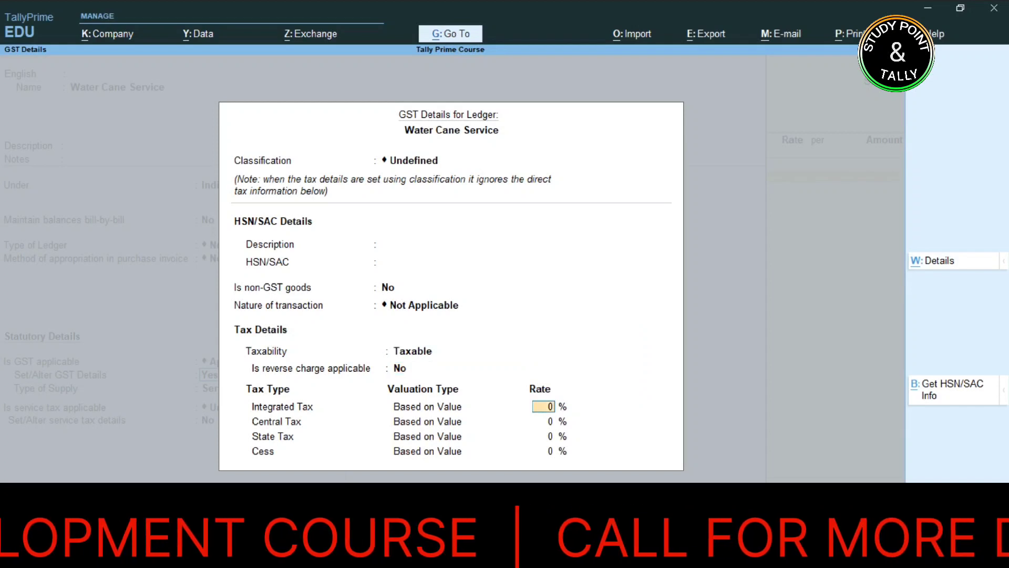
Set the integrated tax rate to 18%, accept the GST details and save the Water Cane Service ledger.
type("18")
key("Return")
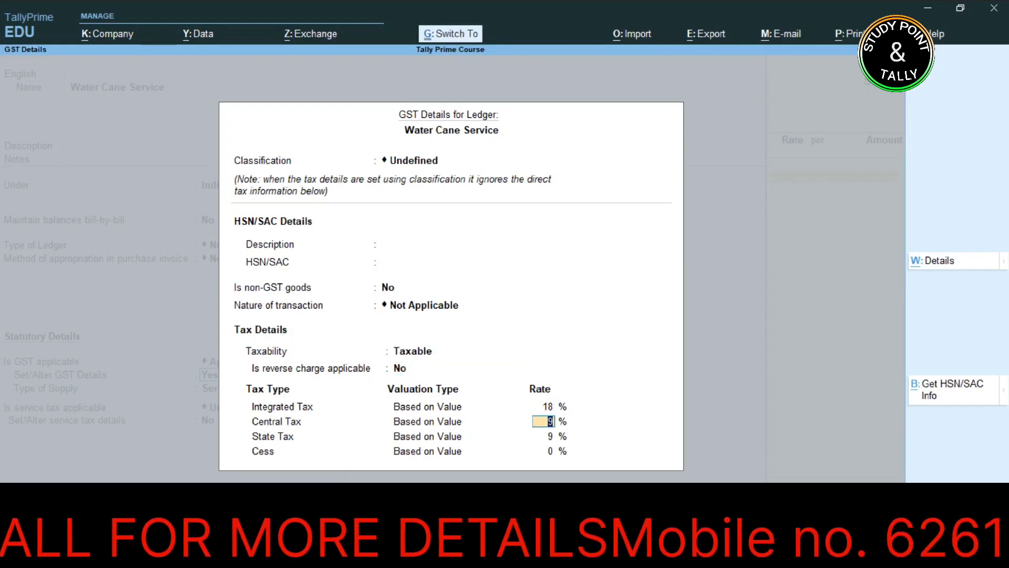
key("ctrl+a")
key("Return")
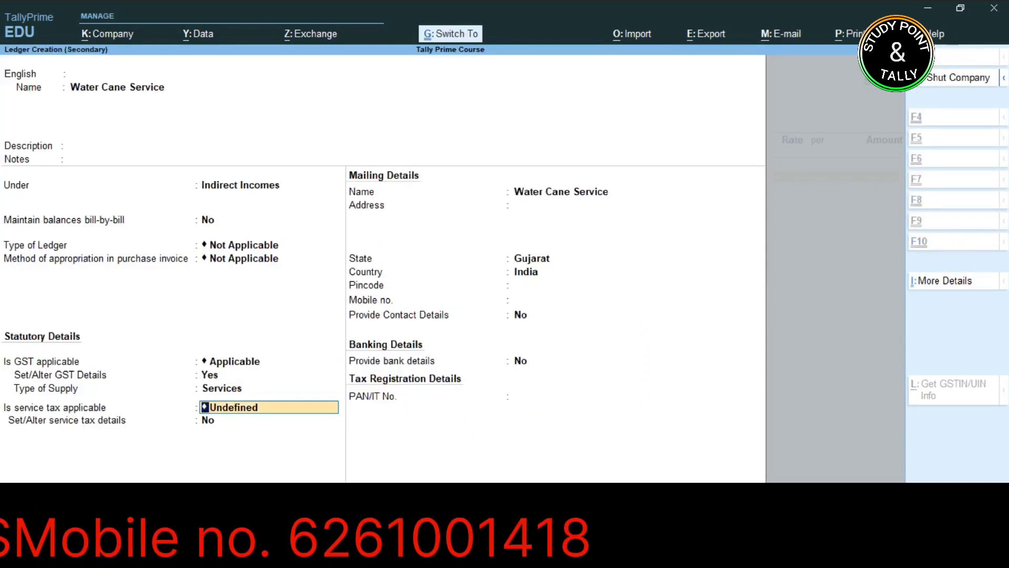
key("ctrl+a")
Add Water Cane Service to the sales voucher with no description and an amount of 45000.
key("Return")
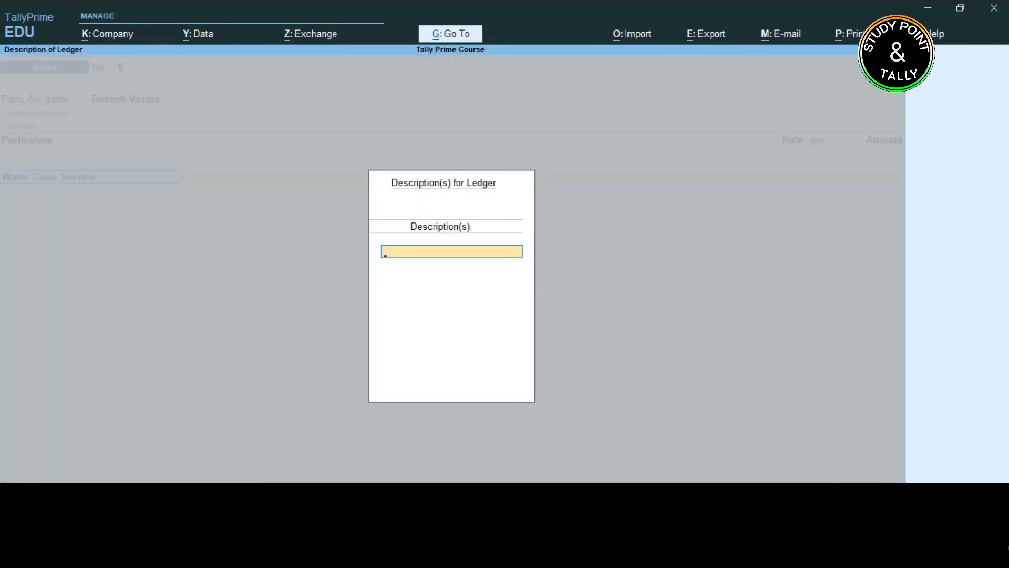
key("Return")
type("45")
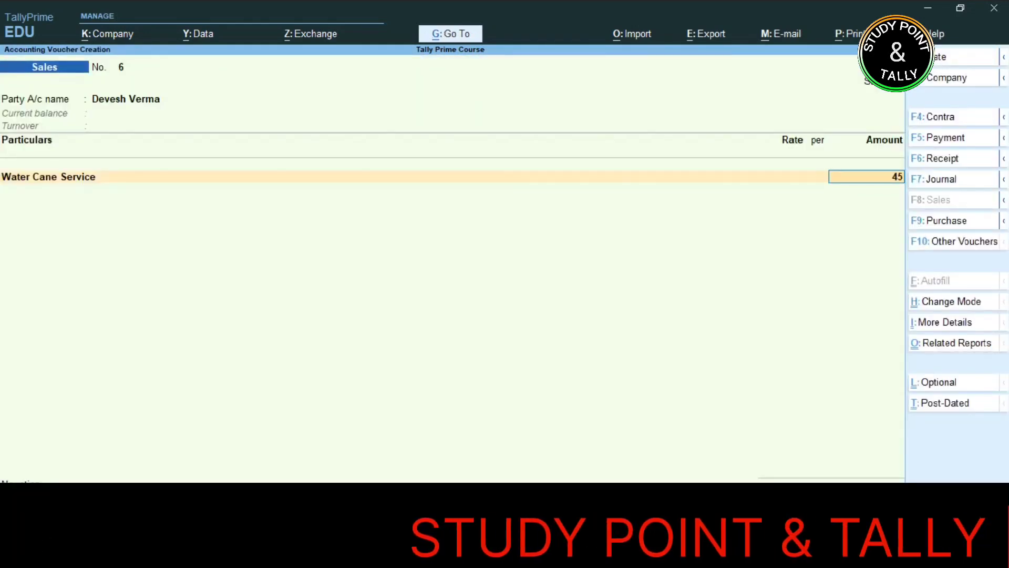
type("000")
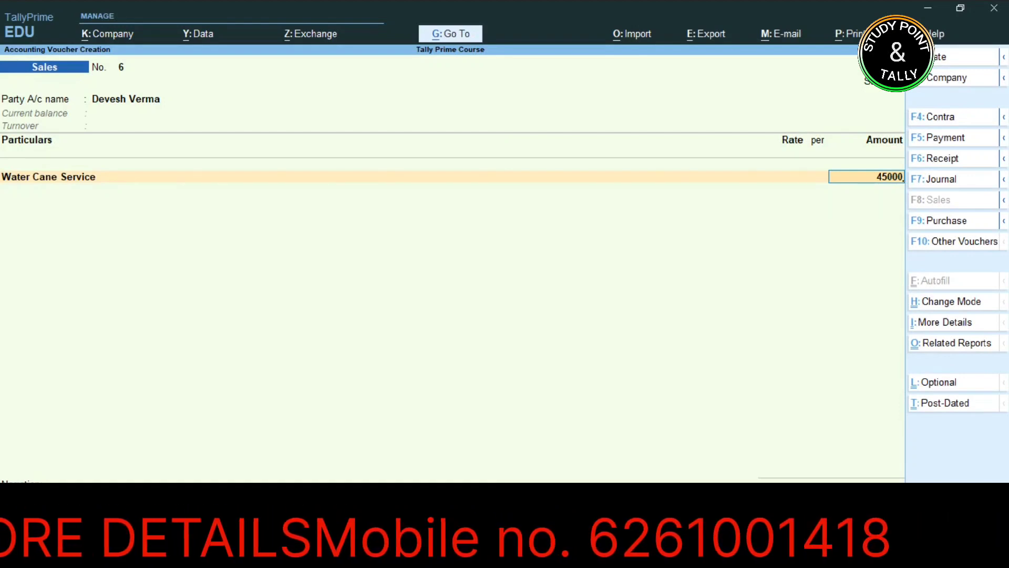
key("Return")
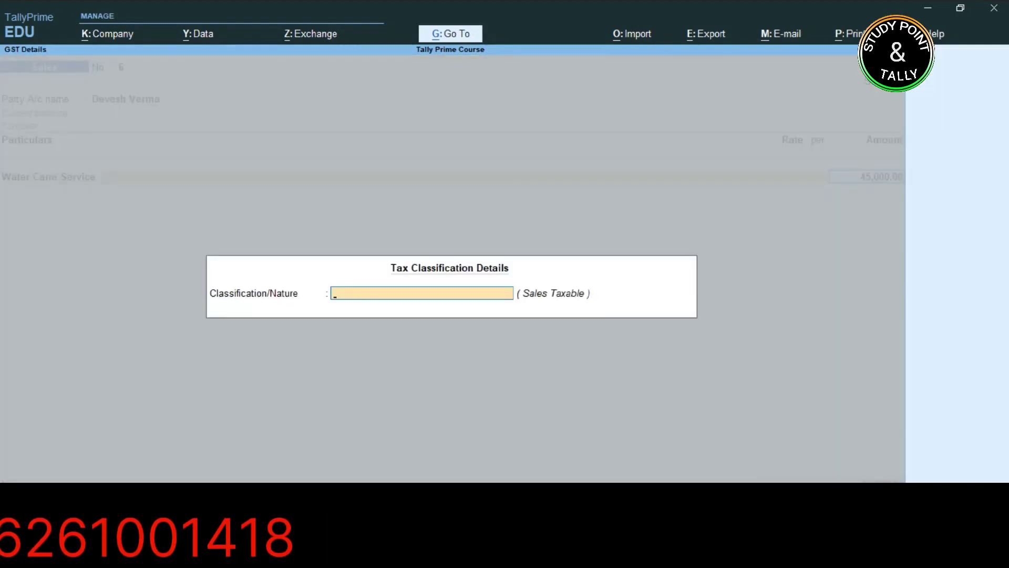
Set the tax classification of the Water Cane Service line to Interstate Sales Taxable.
type("In")
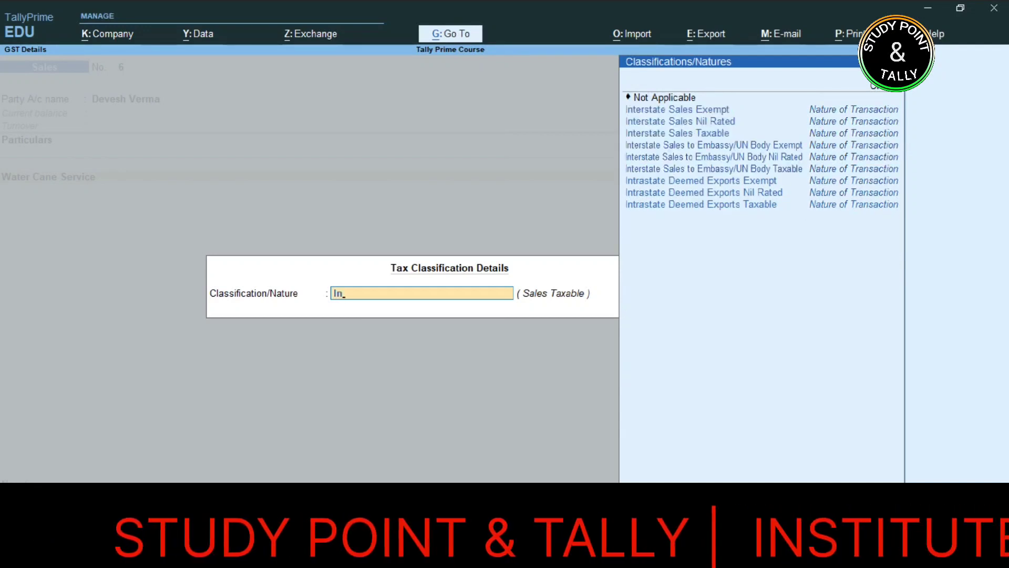
type("ter")
key("Down")
key("Down")
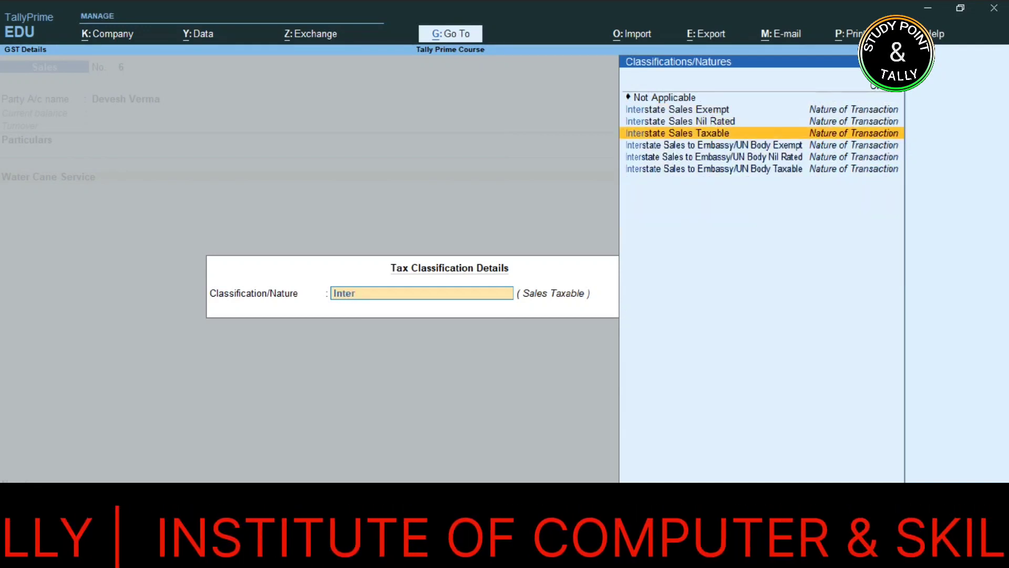
key("Return")
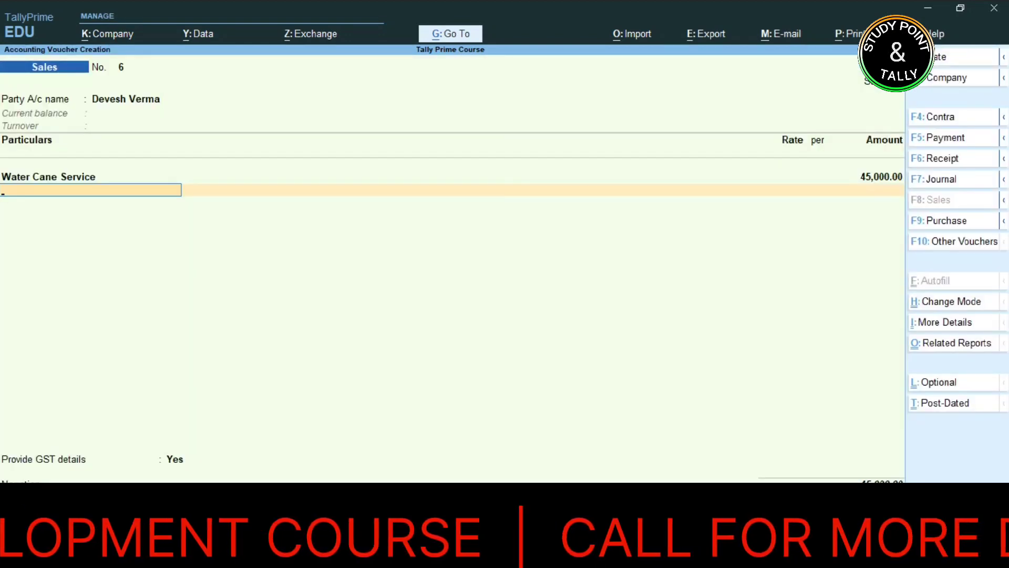
Add the IGST ledger to the sales voucher below Water Cane Service, leaving its description blank.
type("Ig")
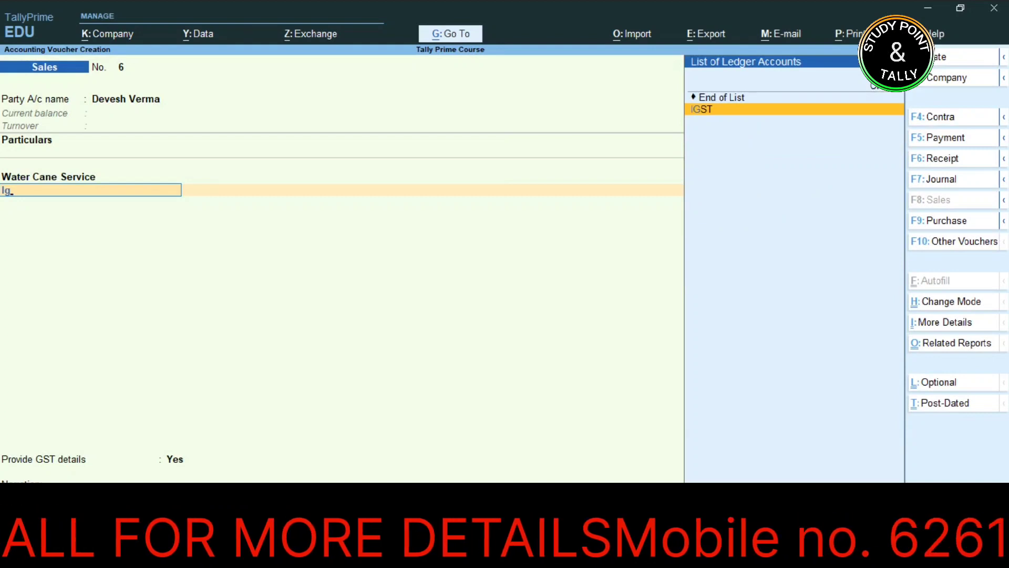
key("Return")
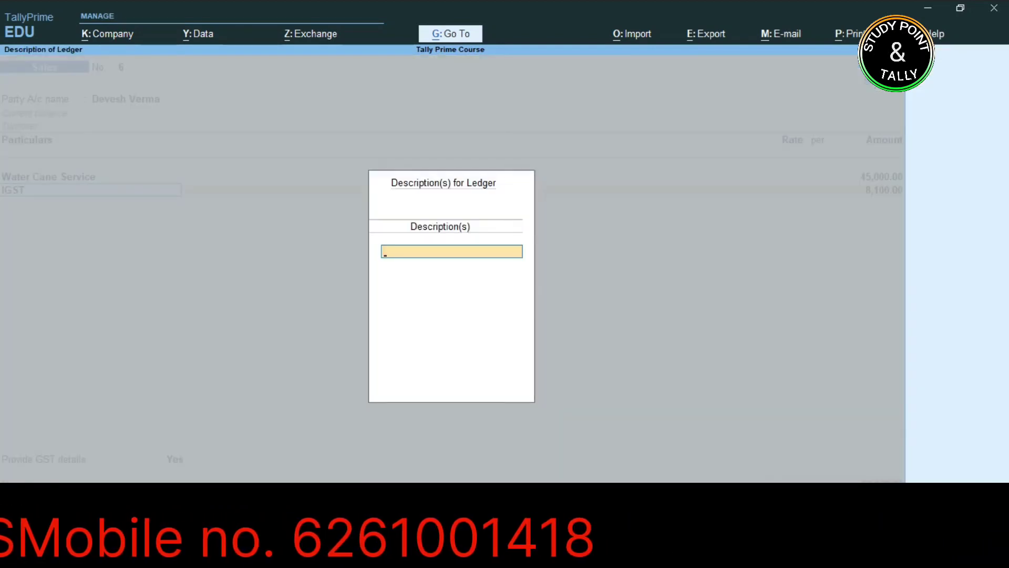
key("Return")
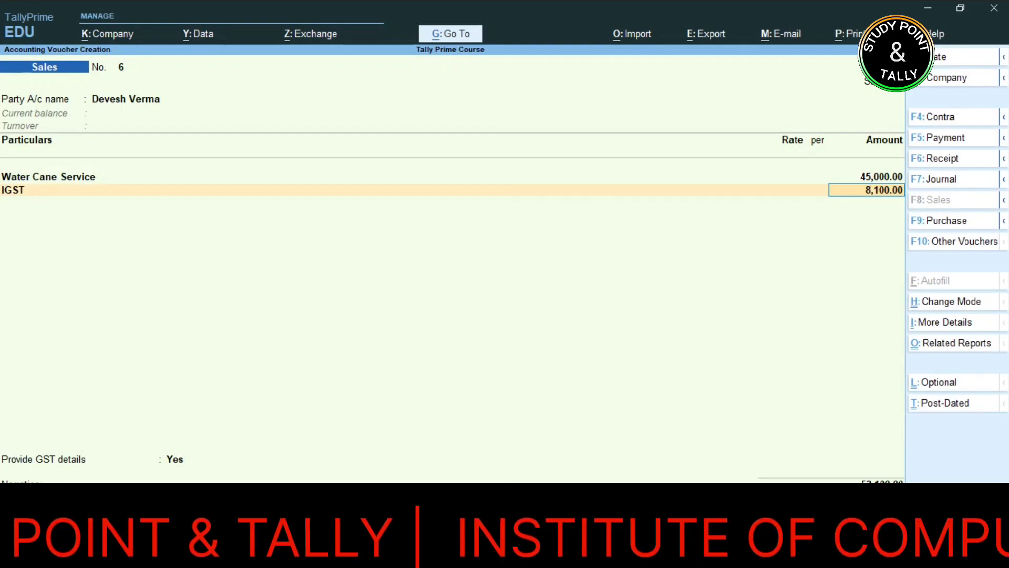
Open the built-in calculator from the sales voucher to check the IGST amount.
key("ctrl")
key("ctrl+n")
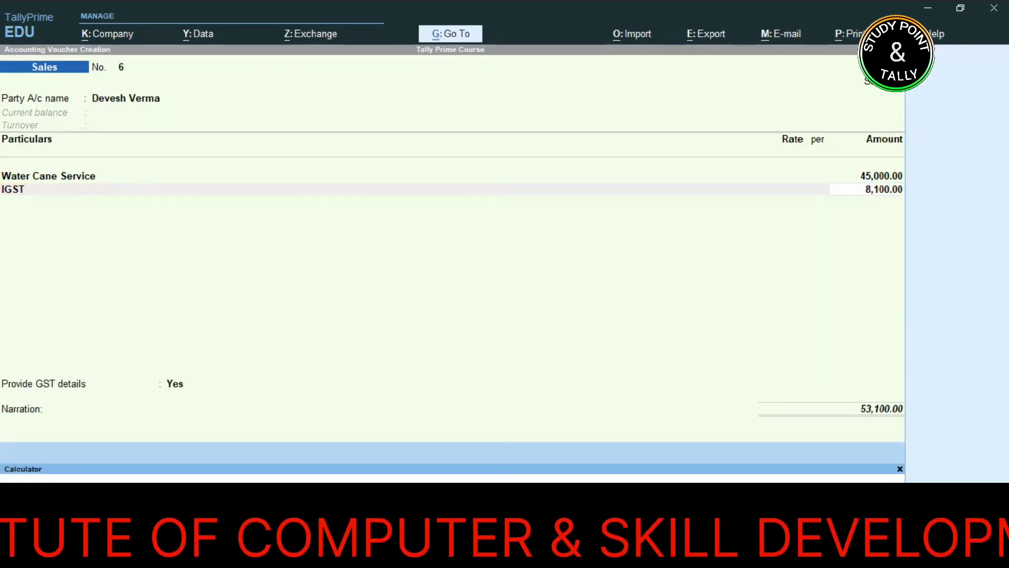